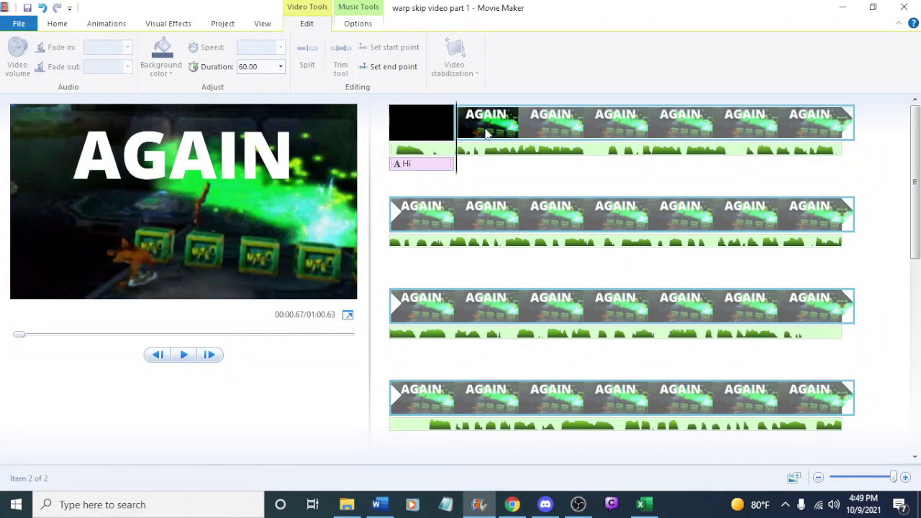
click(374, 505)
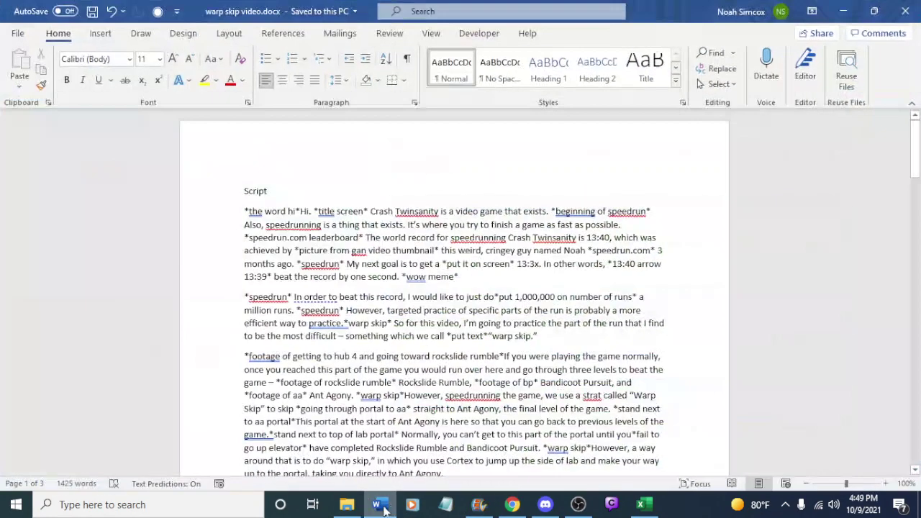
click(364, 509)
click(352, 507)
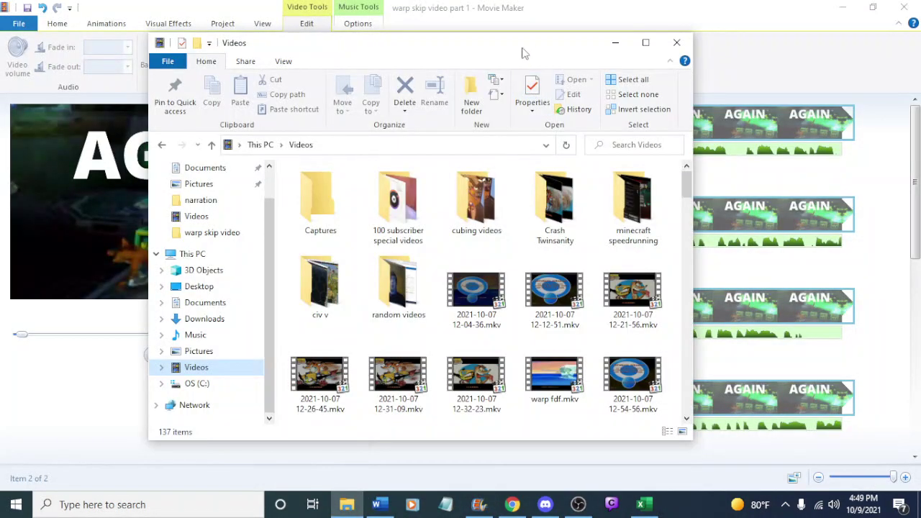
drag(523, 52, 223, 116)
scroll(324, 252, down, 10)
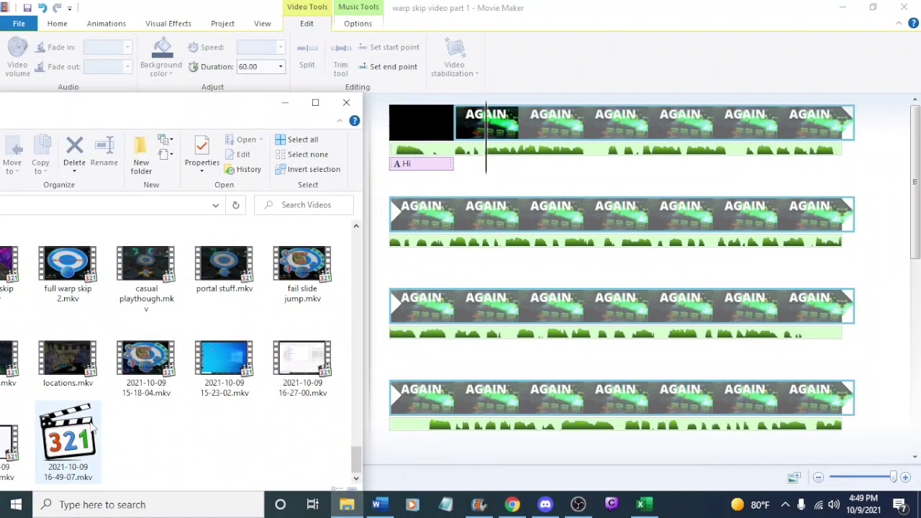
drag(161, 110, 184, 78)
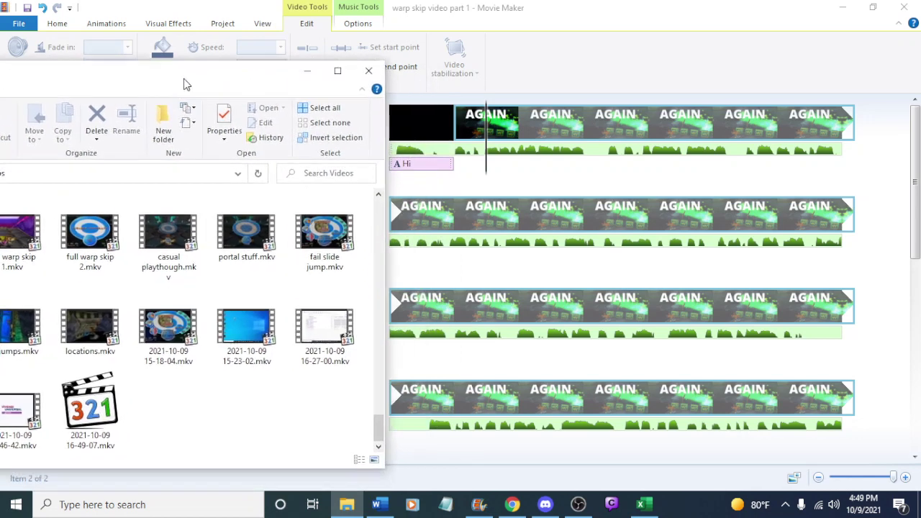
drag(21, 414, 479, 144)
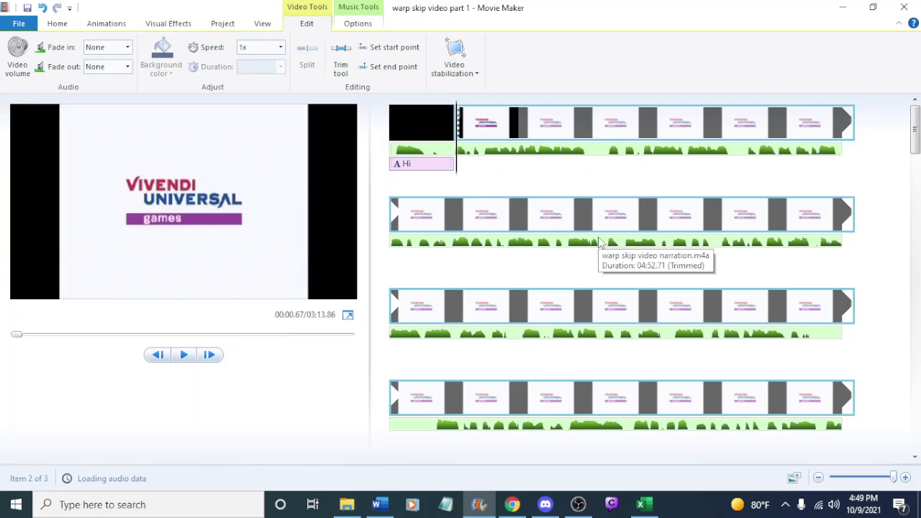
Skim and play through the inserted recording to locate the Crash Twinsanity title screen
click(599, 241)
click(522, 309)
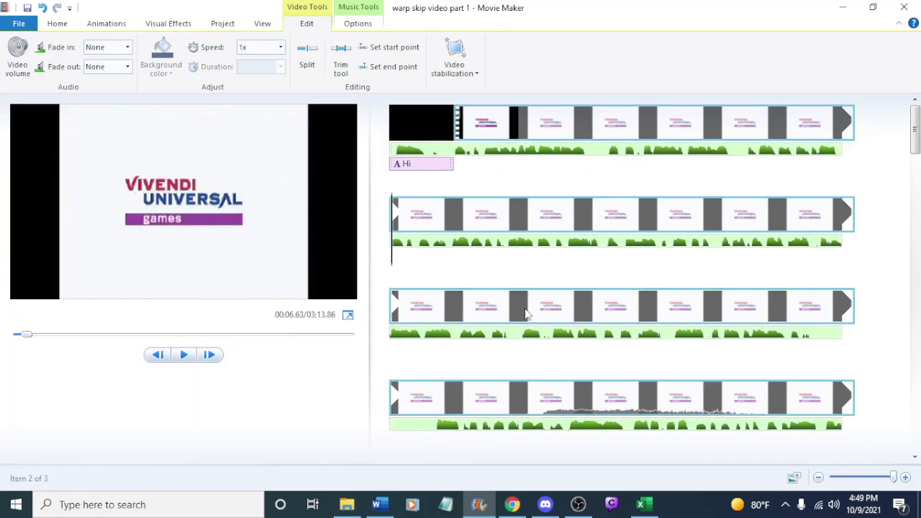
click(456, 403)
scroll(500, 381, down, 3)
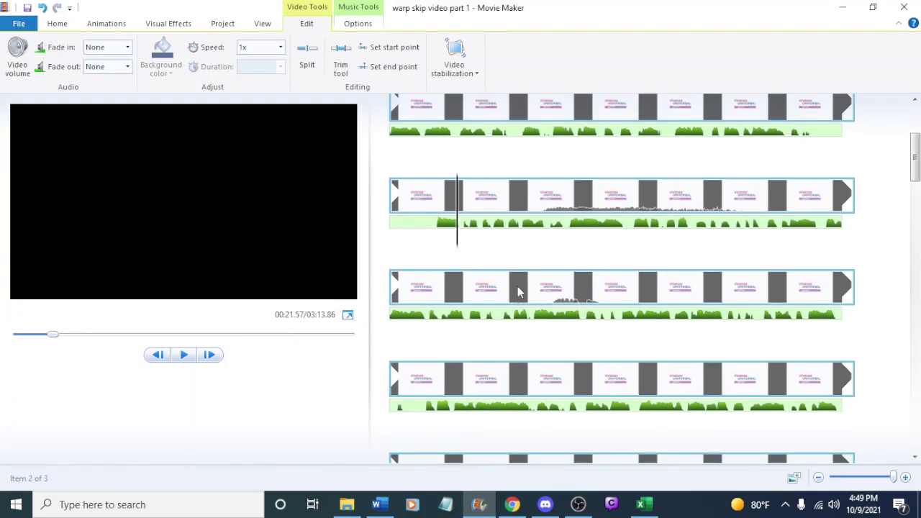
click(518, 303)
click(456, 403)
scroll(475, 388, down, 3)
click(522, 319)
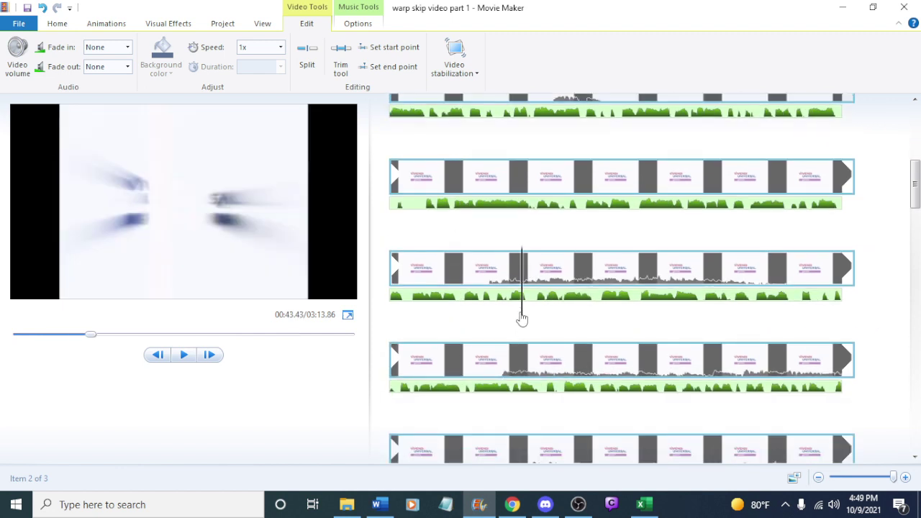
key(space)
key(space)
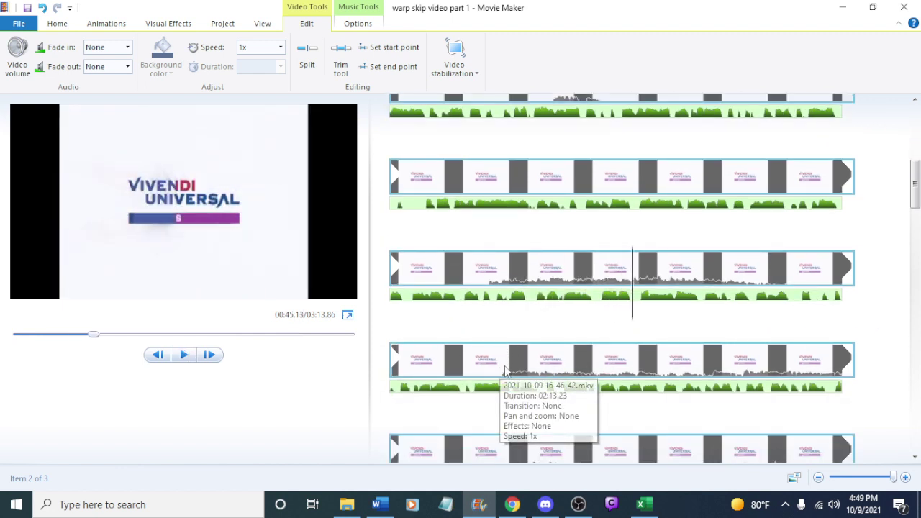
click(460, 363)
key(space)
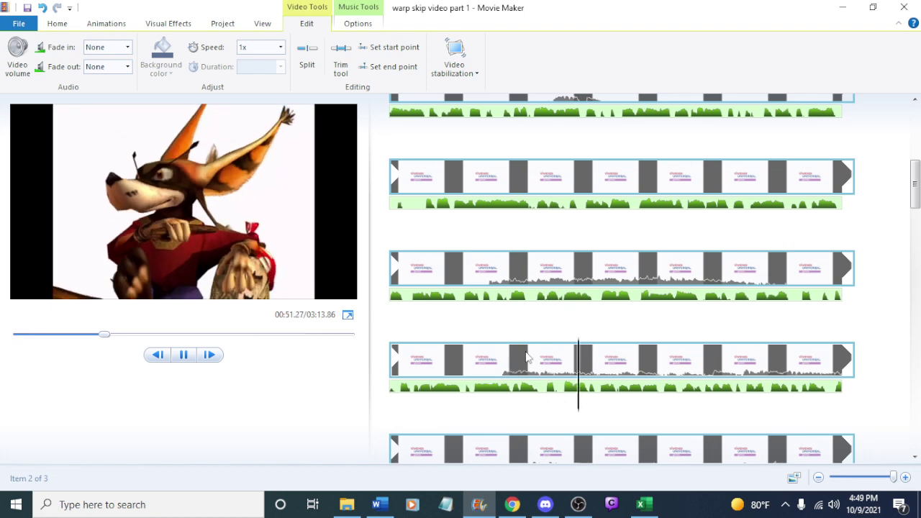
scroll(550, 335, down, 2)
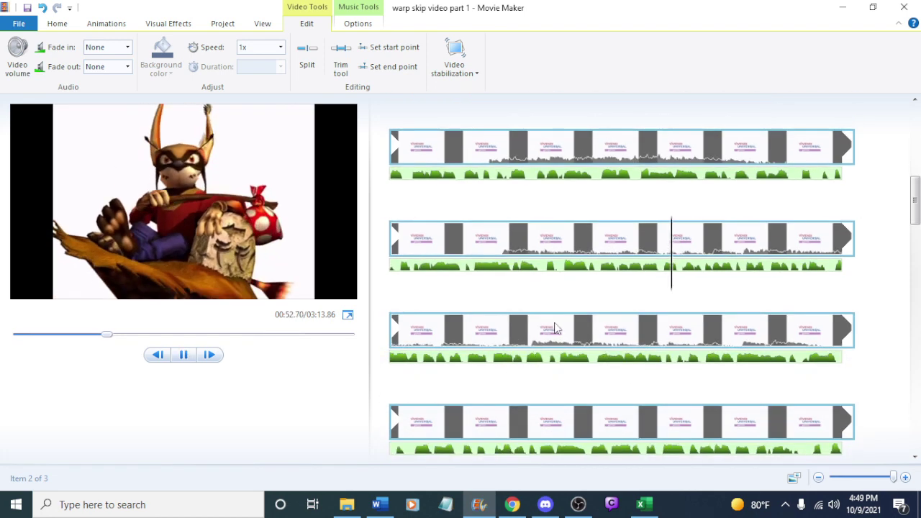
scroll(594, 338, down, 1)
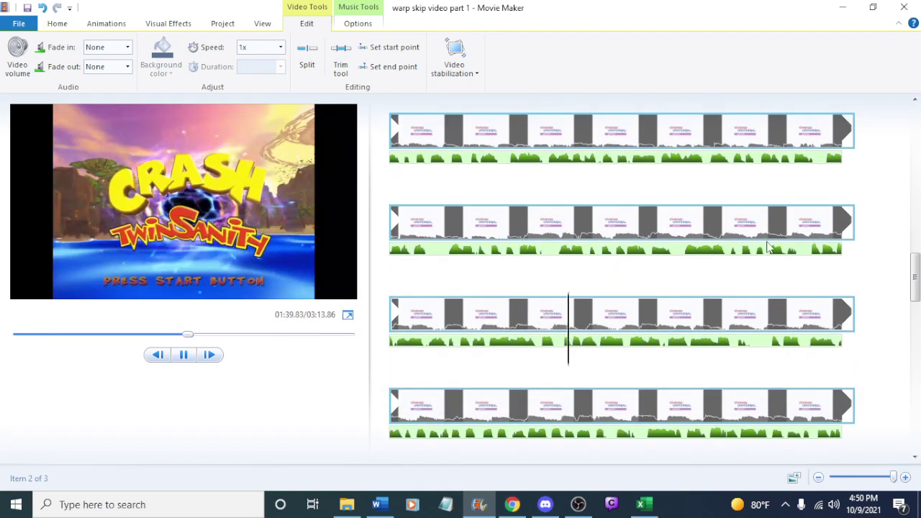
Replay the appearance of the Crash Twinsanity logo and check the script in Word to choose the cut point
click(715, 237)
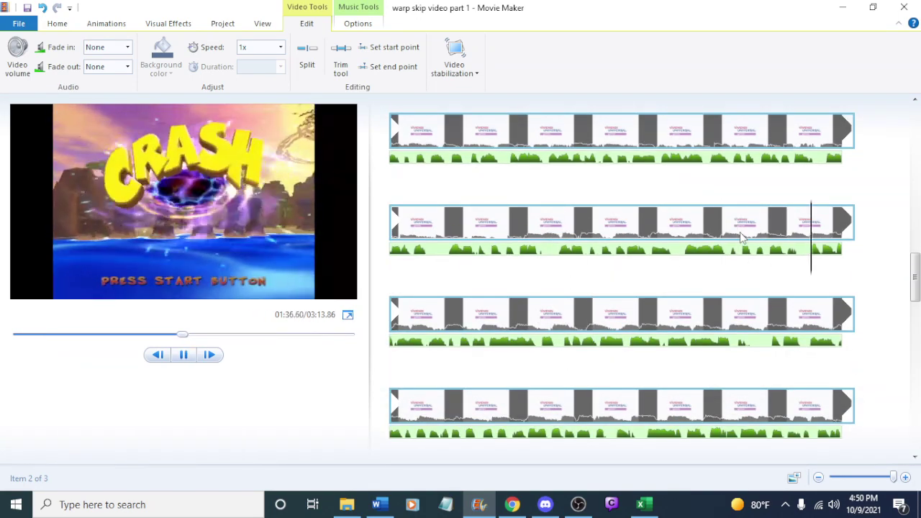
key(space)
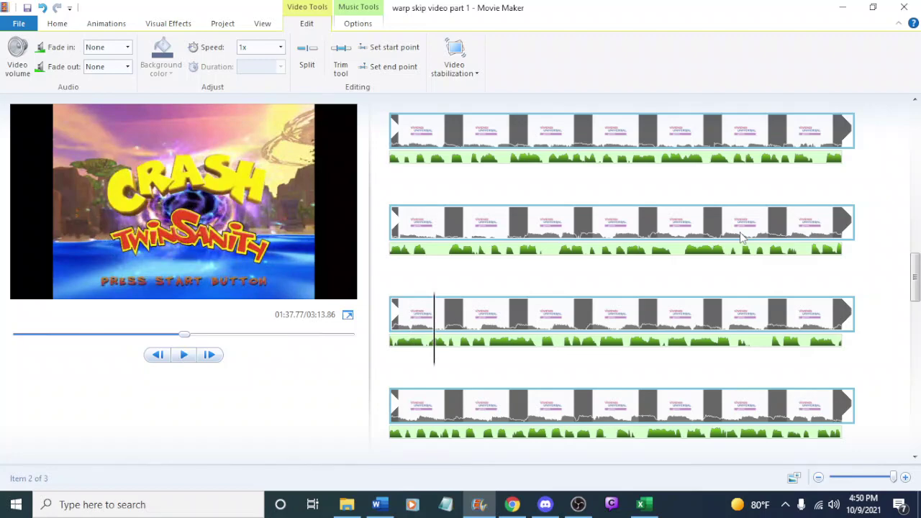
click(381, 505)
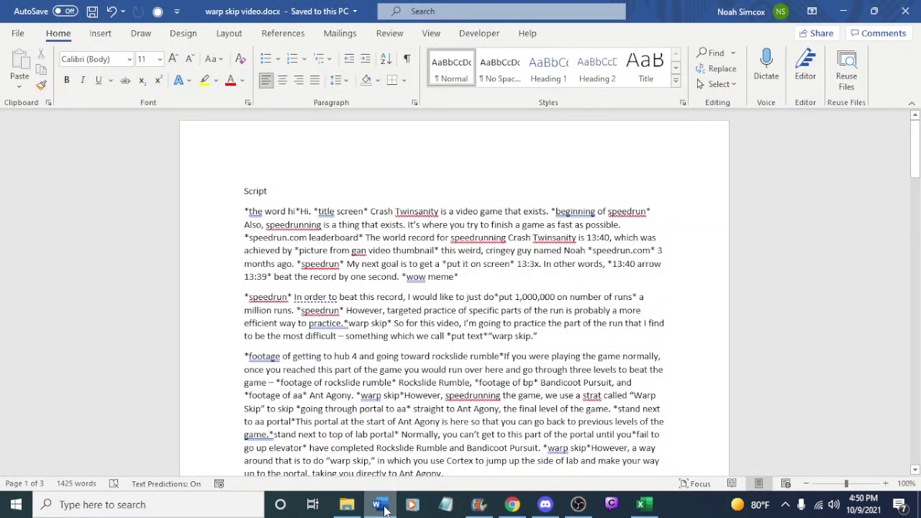
click(382, 507)
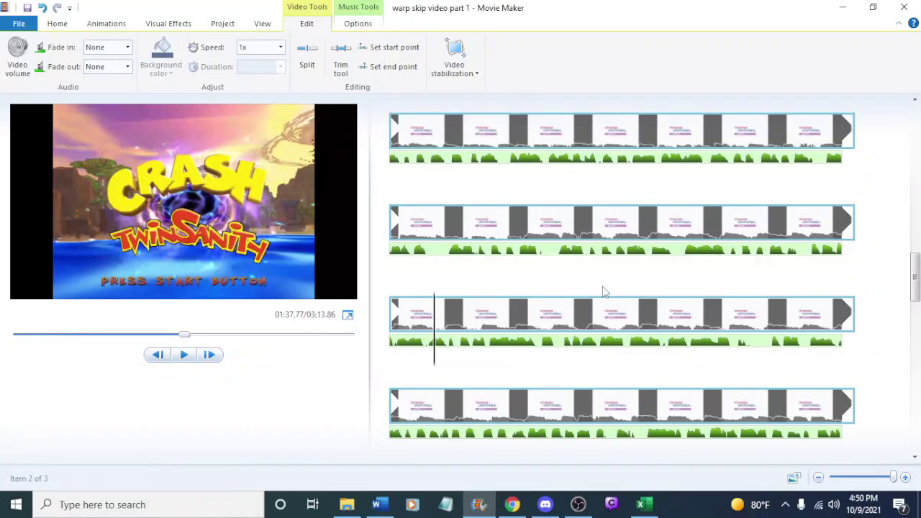
click(716, 230)
key(space)
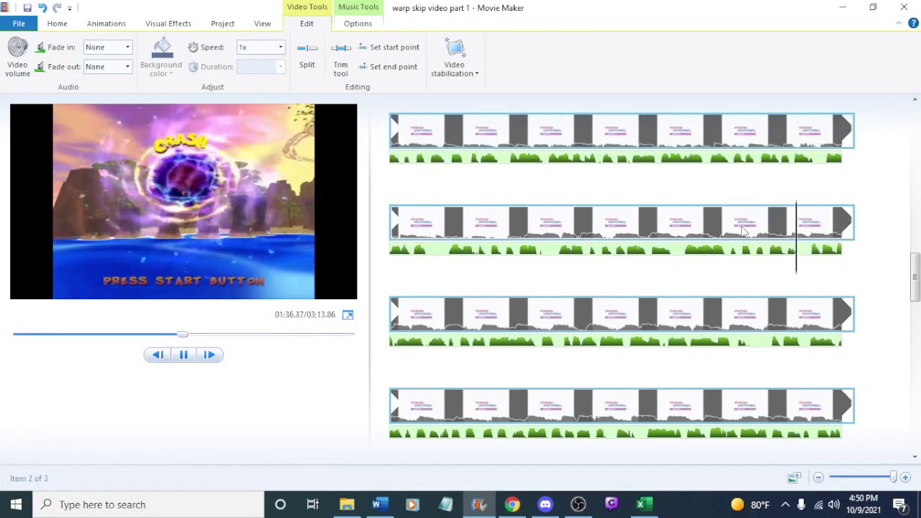
key(space)
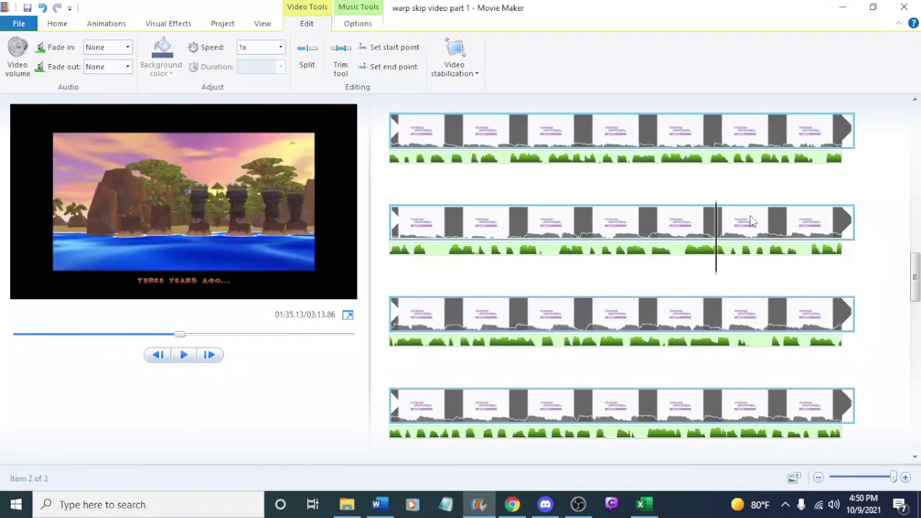
key(space)
key(space)
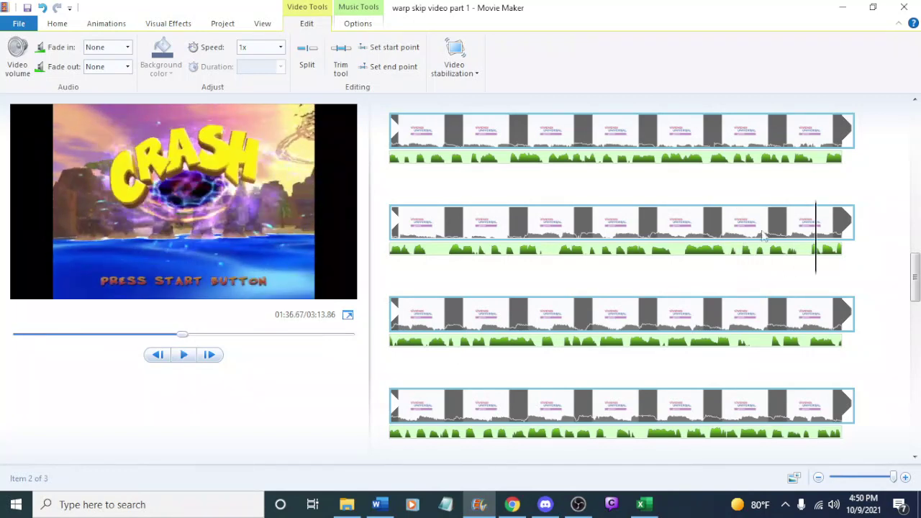
Split the recording at 01:36.13, just before the Crash logo appears, and delete the part before the split
drag(819, 229, 786, 222)
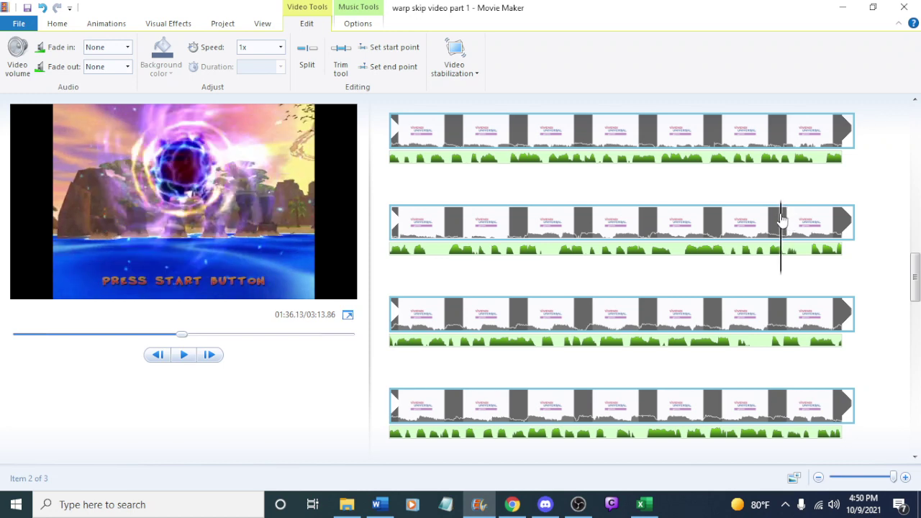
right_click(782, 220)
click(799, 347)
click(648, 225)
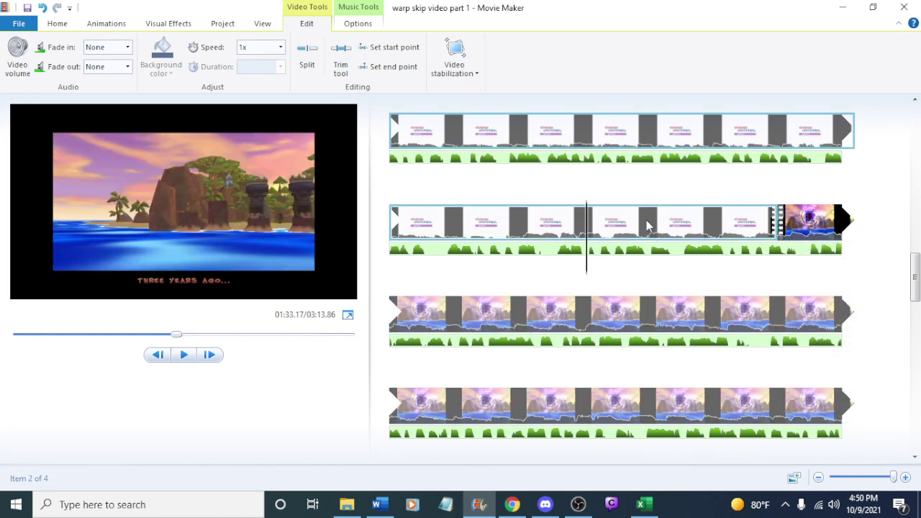
key(Delete)
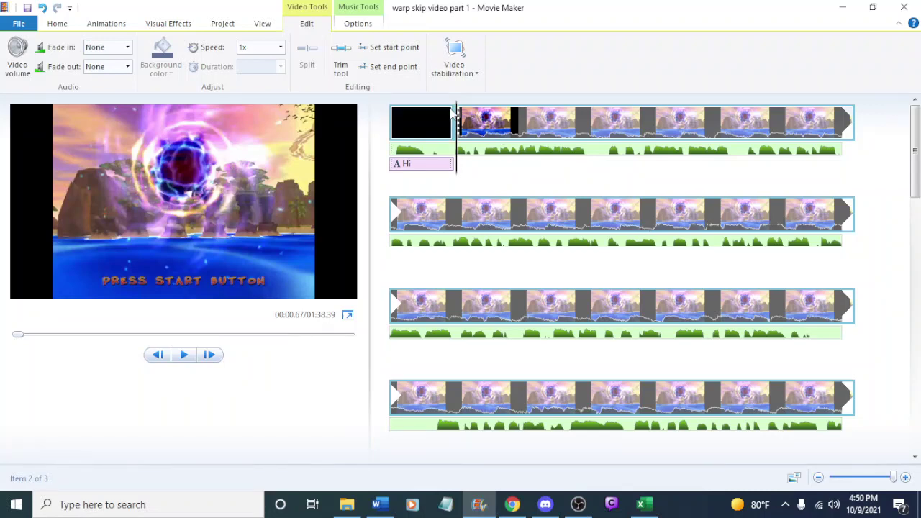
Preview the start of the trimmed title screen clip and open its video volume setting
key(space)
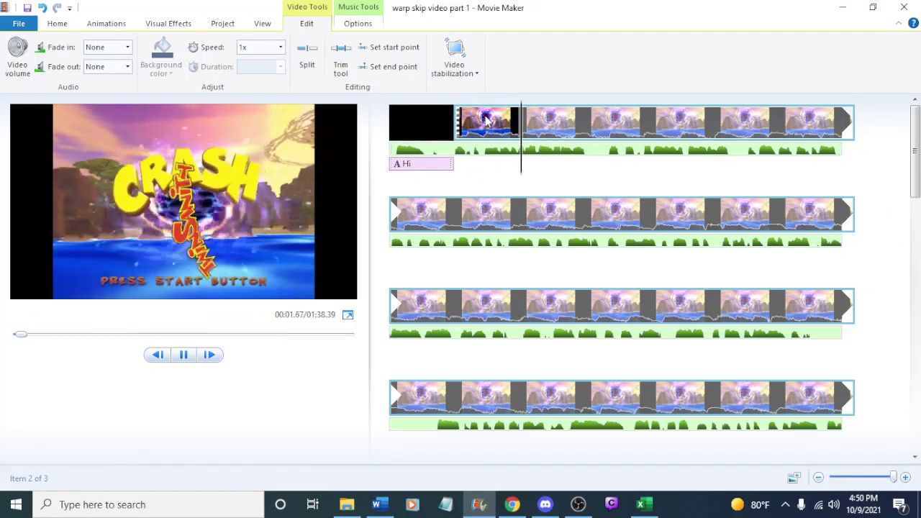
key(space)
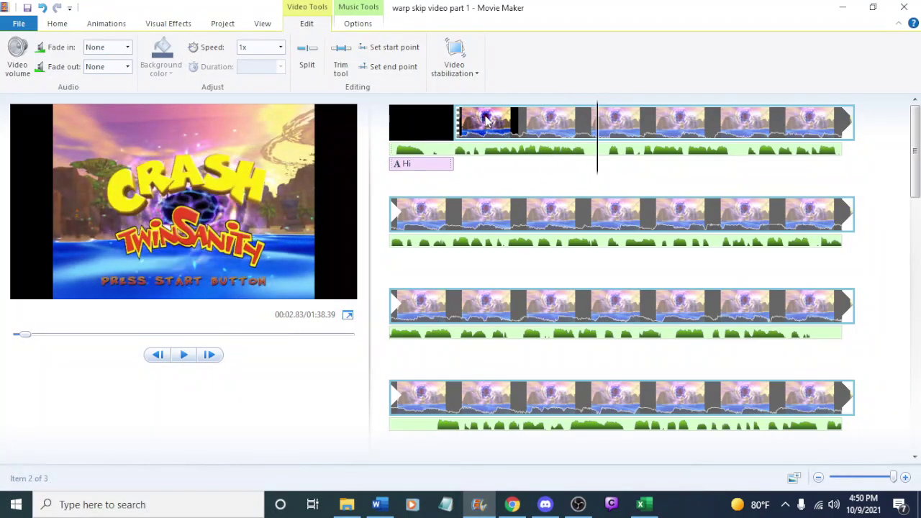
click(486, 121)
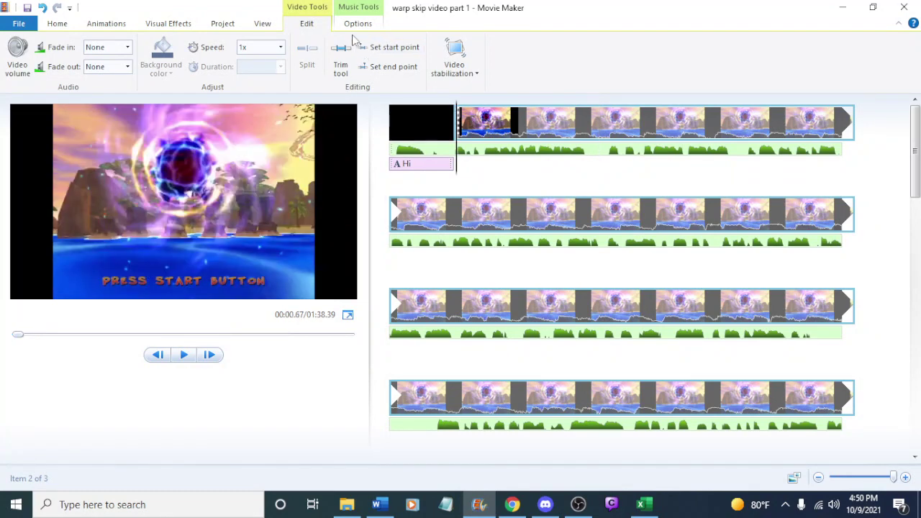
click(22, 58)
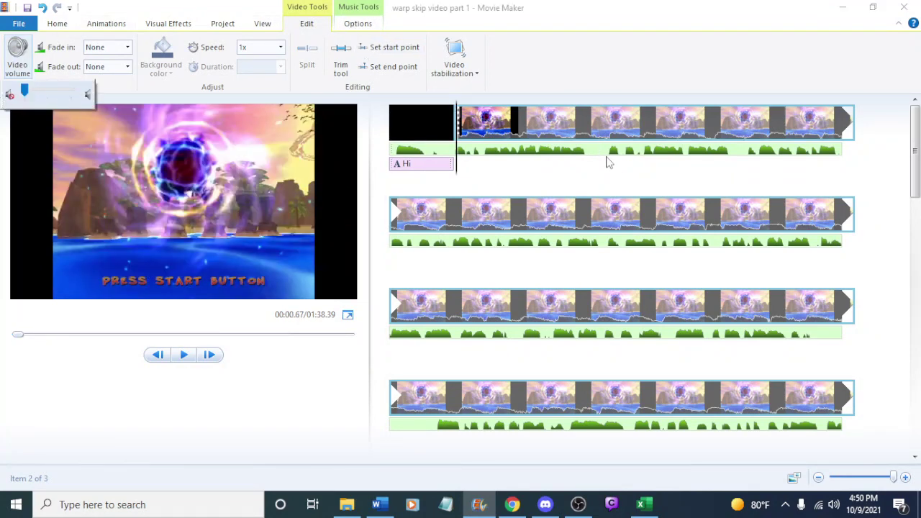
Play the transition from the Hi title into the title screen clip to check the sound against the narration
click(423, 121)
key(space)
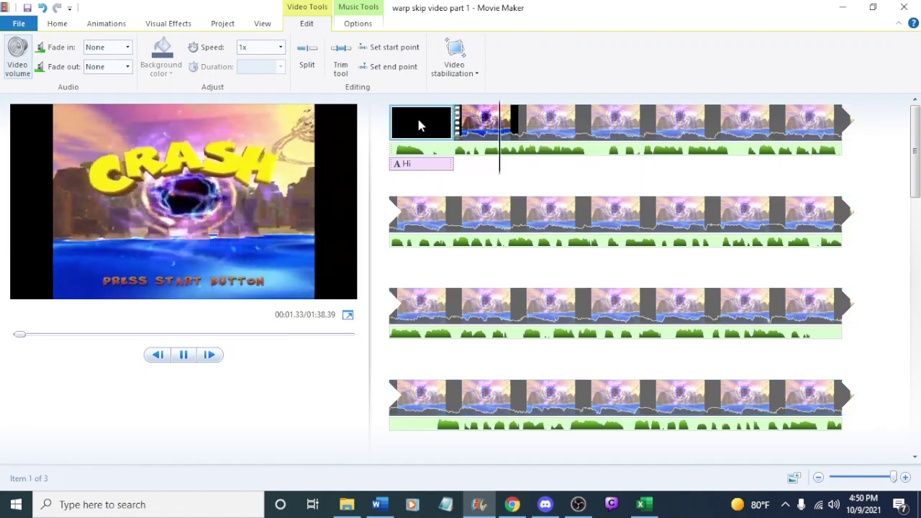
click(420, 125)
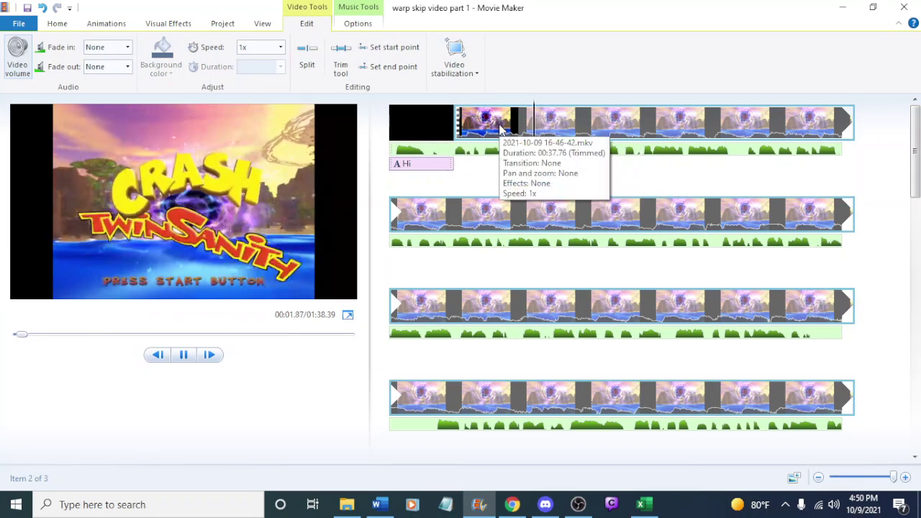
click(424, 128)
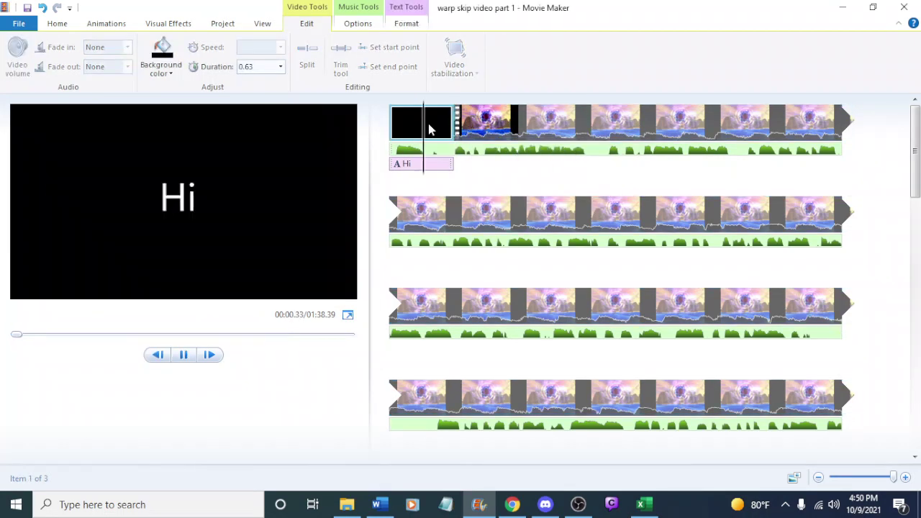
click(442, 119)
click(459, 120)
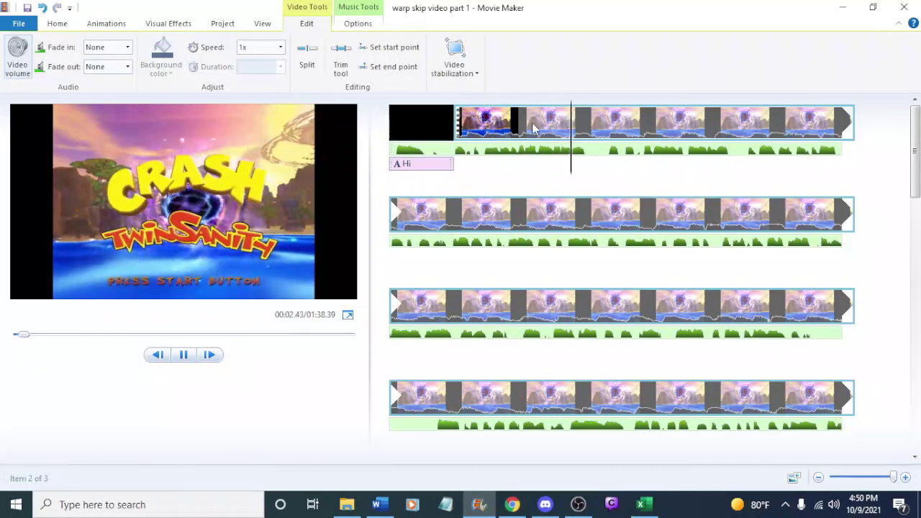
Reopen the title screen clip's volume setting and replay the opening from the Hi title to recheck its sound and timing
click(500, 128)
click(17, 58)
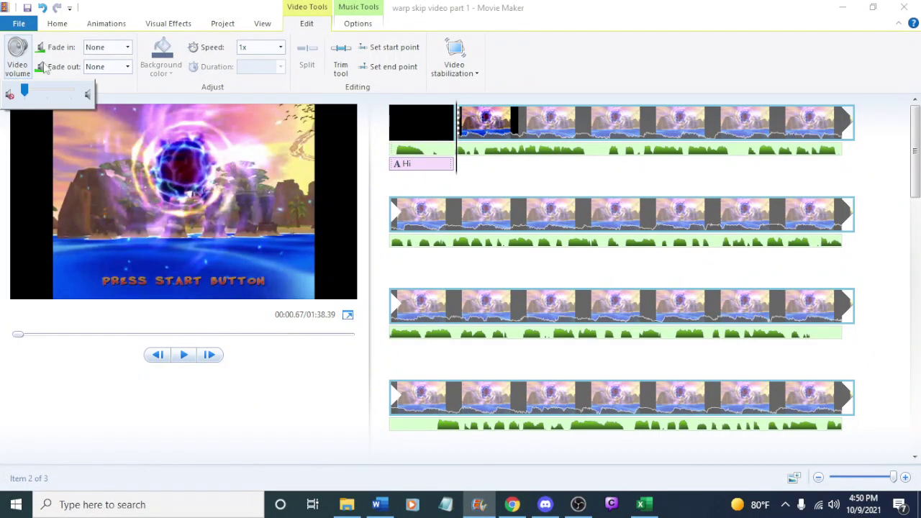
key(space)
click(411, 111)
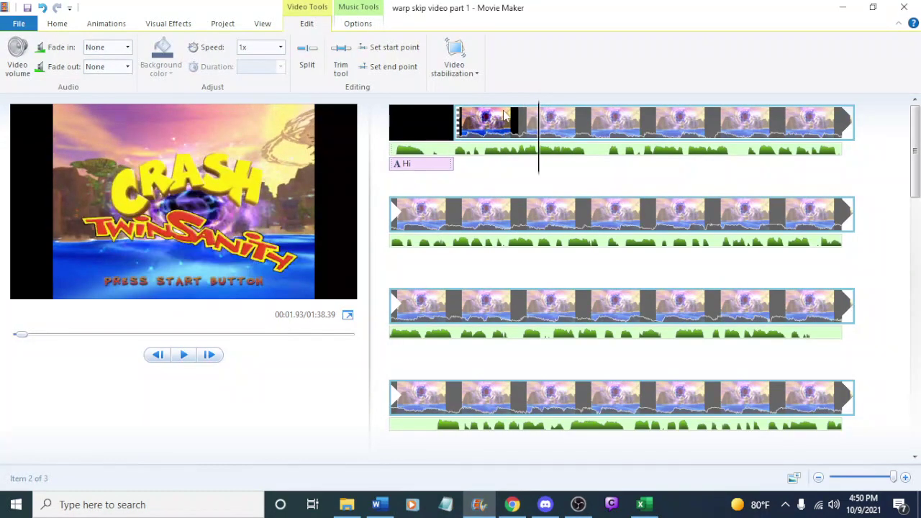
click(517, 115)
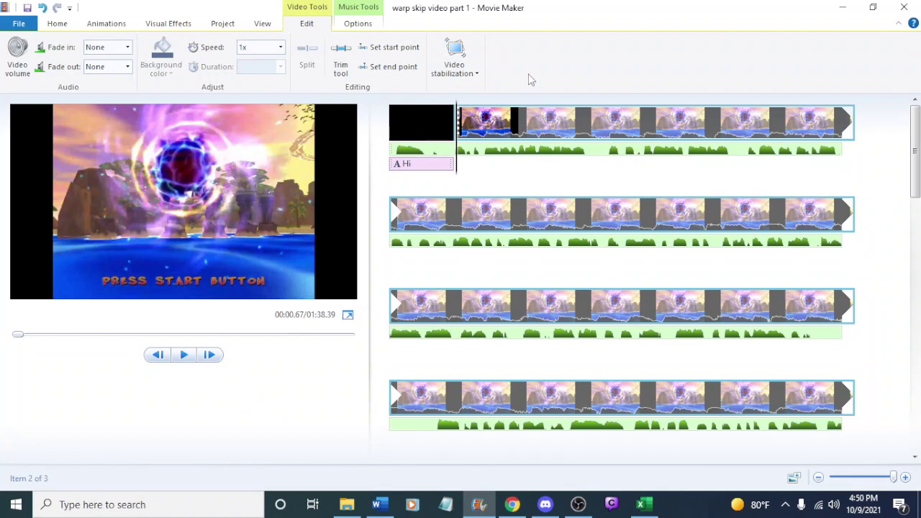
key(space)
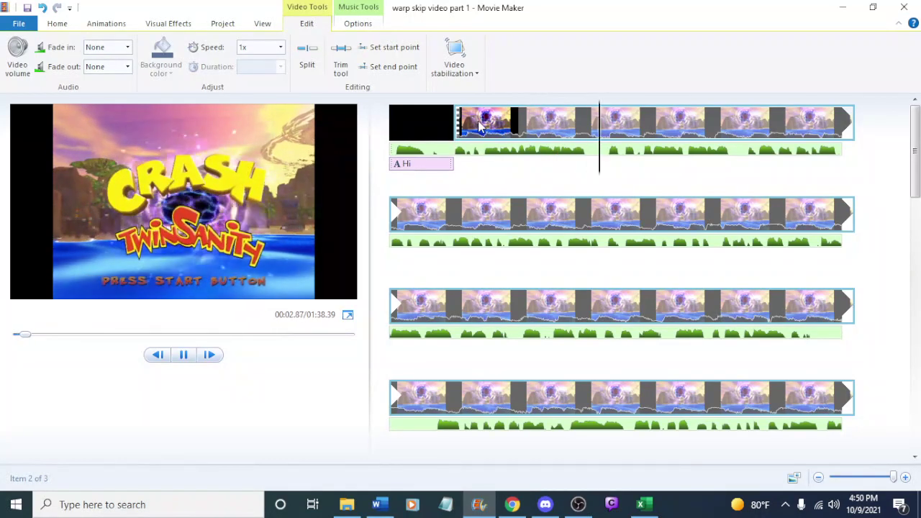
click(413, 127)
click(471, 128)
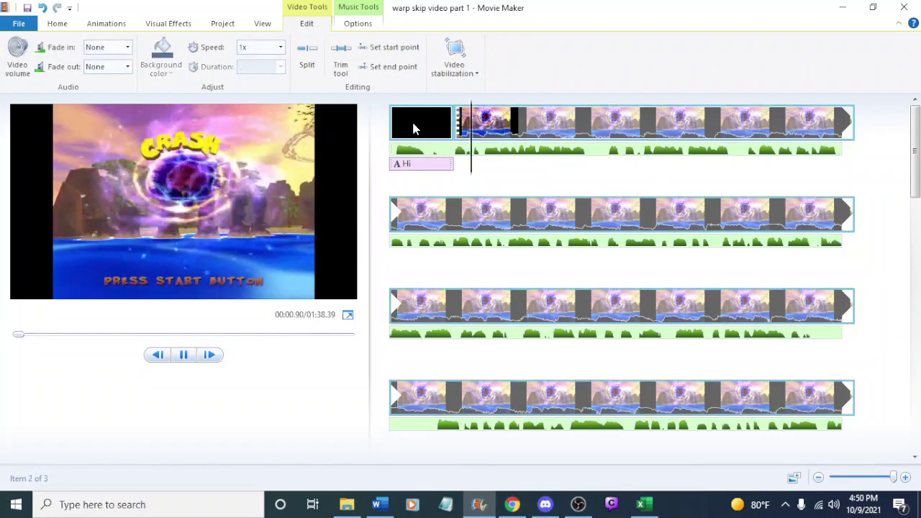
Replay the transition from the Hi title into the title screen clip to judge where the clip should start
click(446, 123)
key(space)
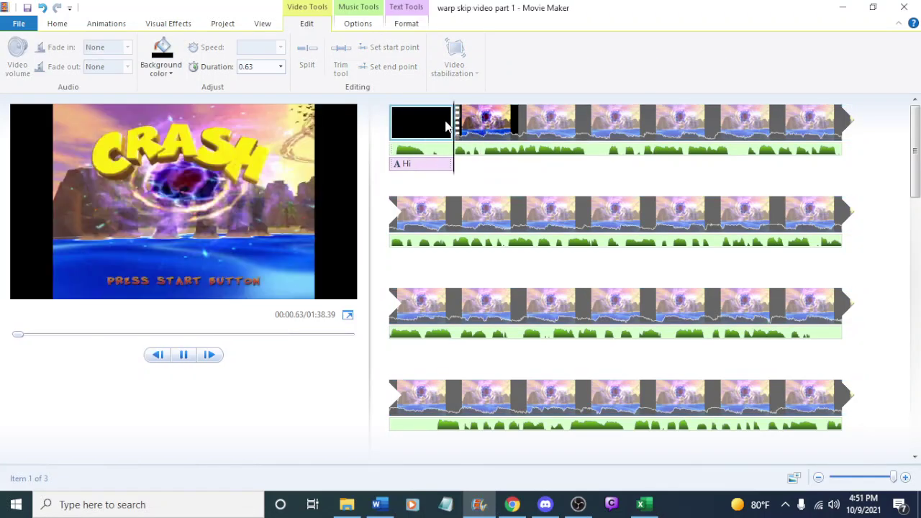
click(428, 120)
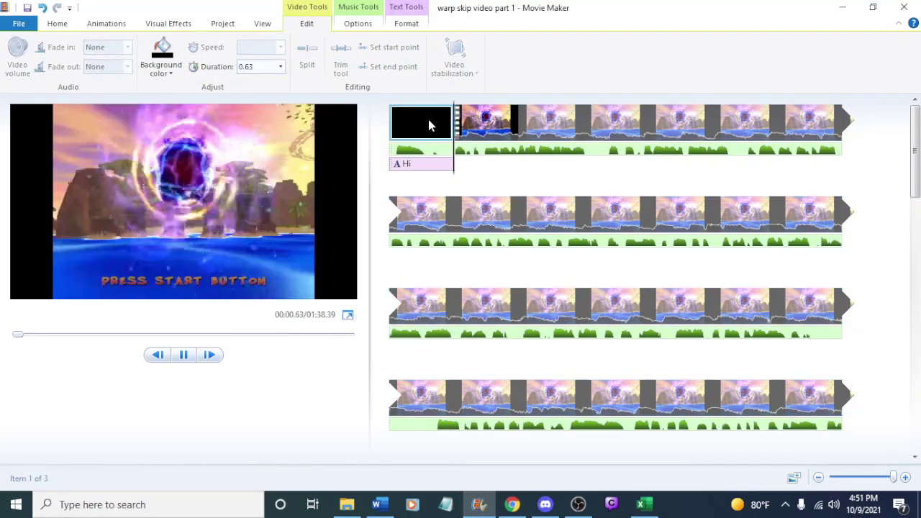
click(473, 128)
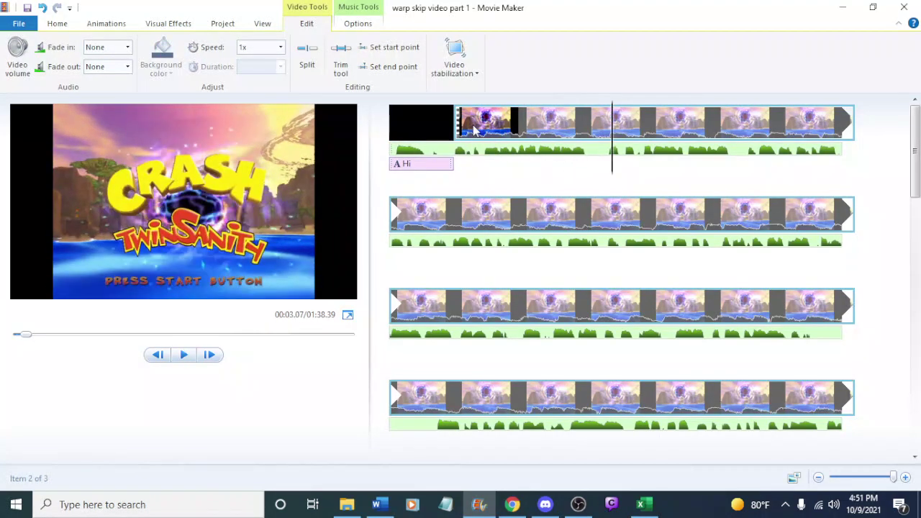
click(457, 128)
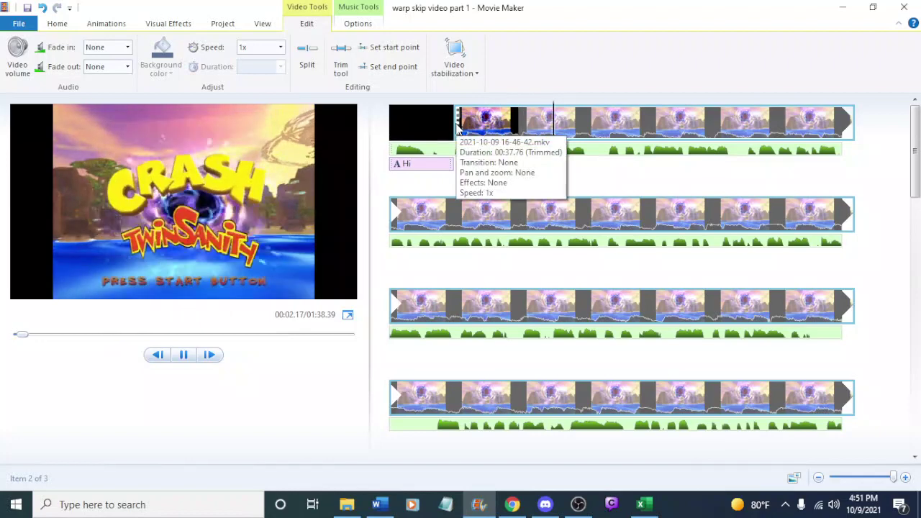
click(458, 128)
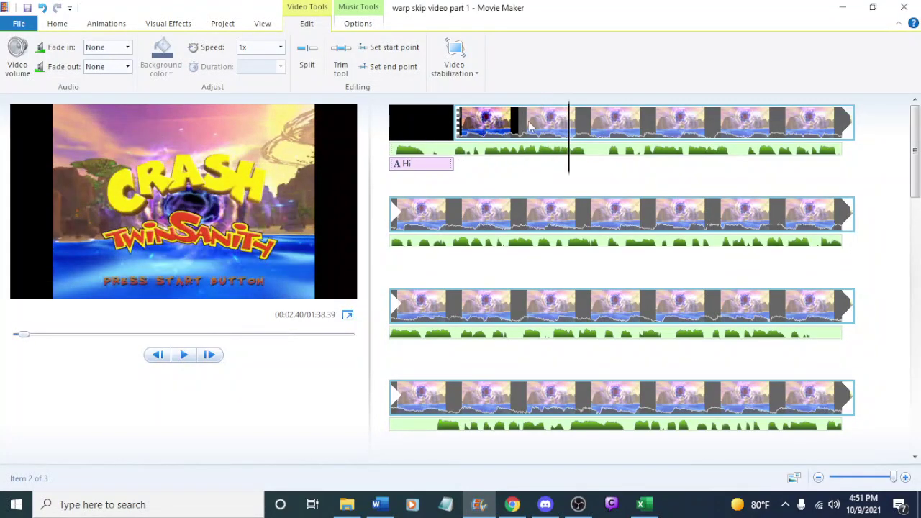
Split the title screen clip at 00:02.20, where the full Crash Twinsanity logo shows, and delete the part before the split
click(597, 138)
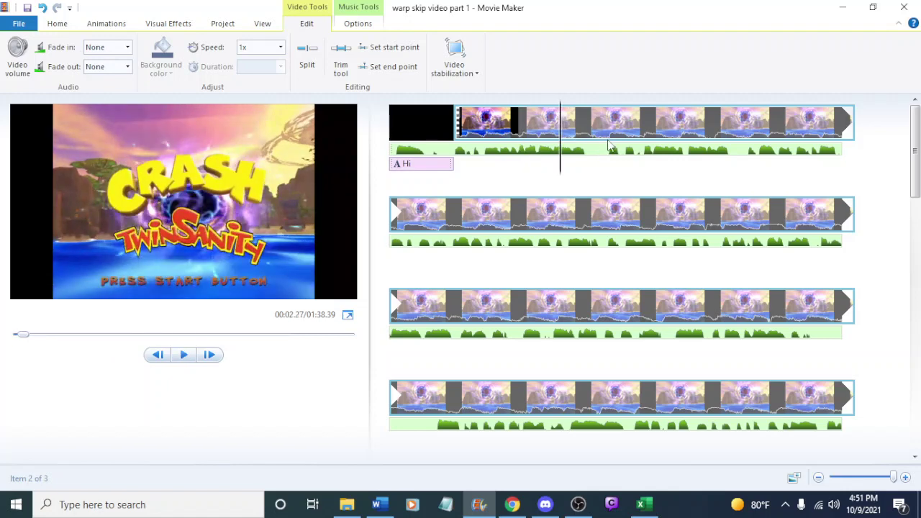
click(565, 138)
right_click(562, 134)
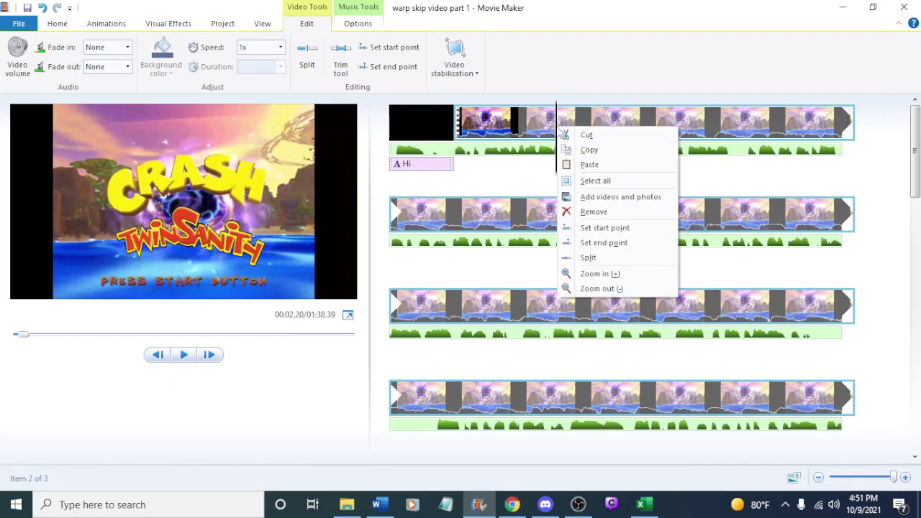
click(592, 257)
key(Delete)
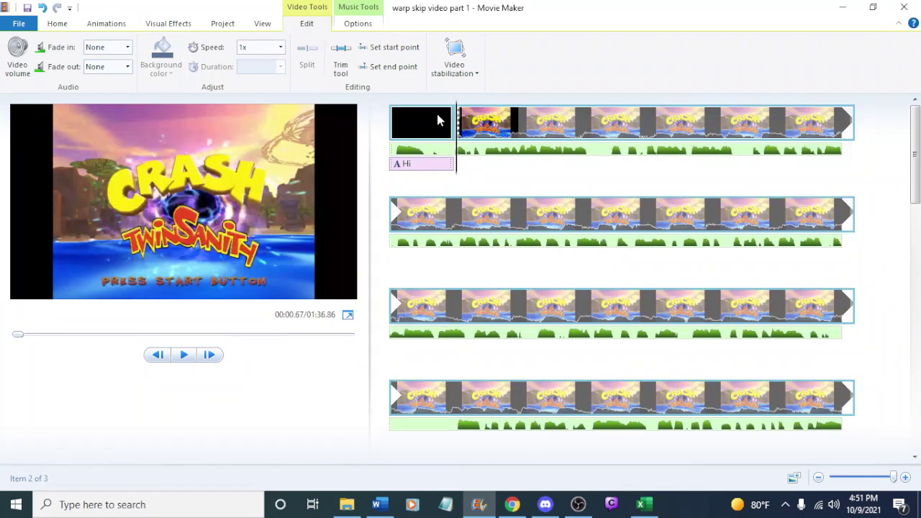
Play the trimmed title screen clip against the narration to find where its line ends
key(space)
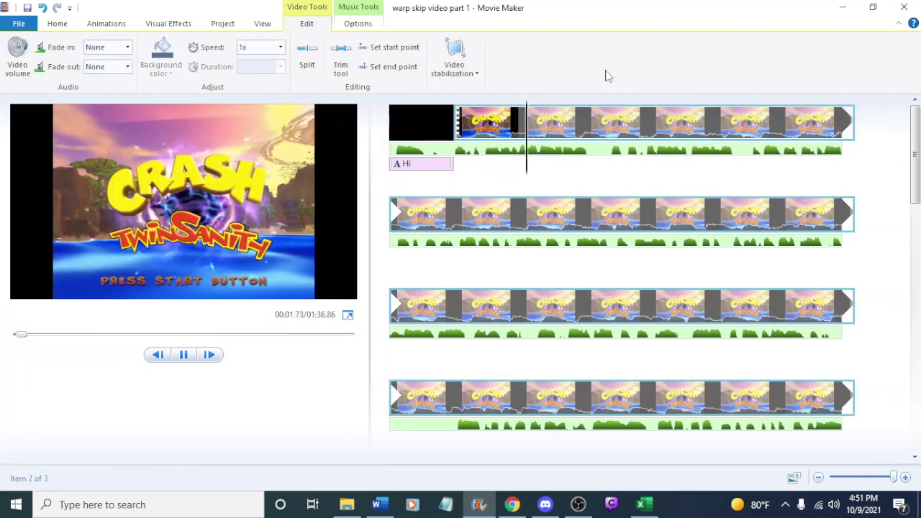
click(459, 122)
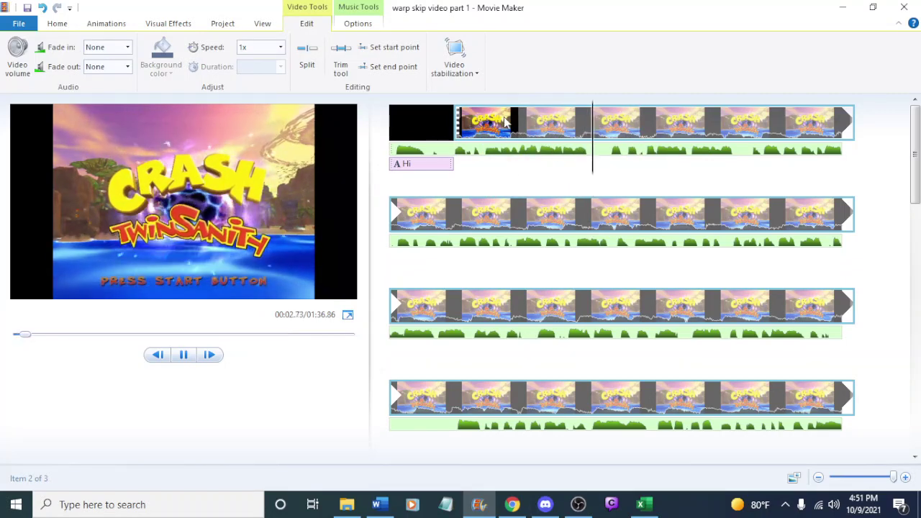
click(586, 120)
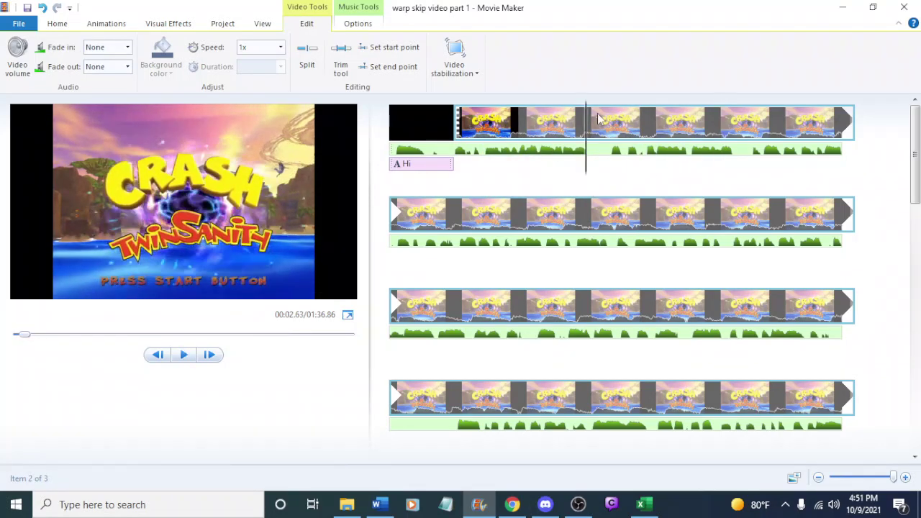
key(space)
click(523, 133)
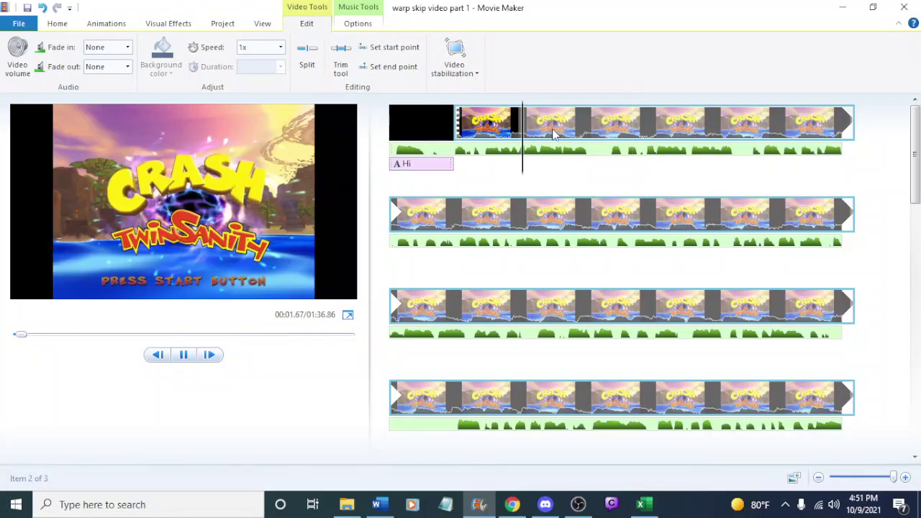
key(space)
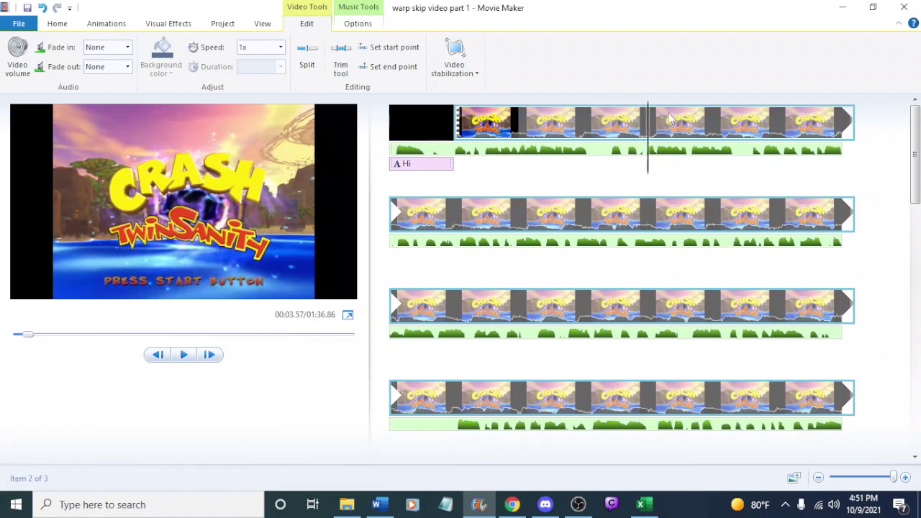
Split the title screen clip at 00:03.47, at the end of its narration line, and delete the remainder of the clip
key(space)
key(space)
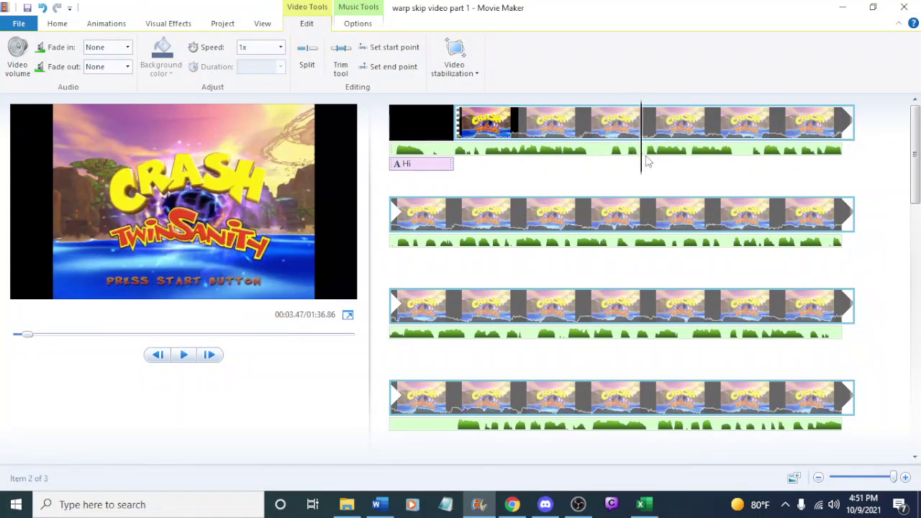
right_click(644, 131)
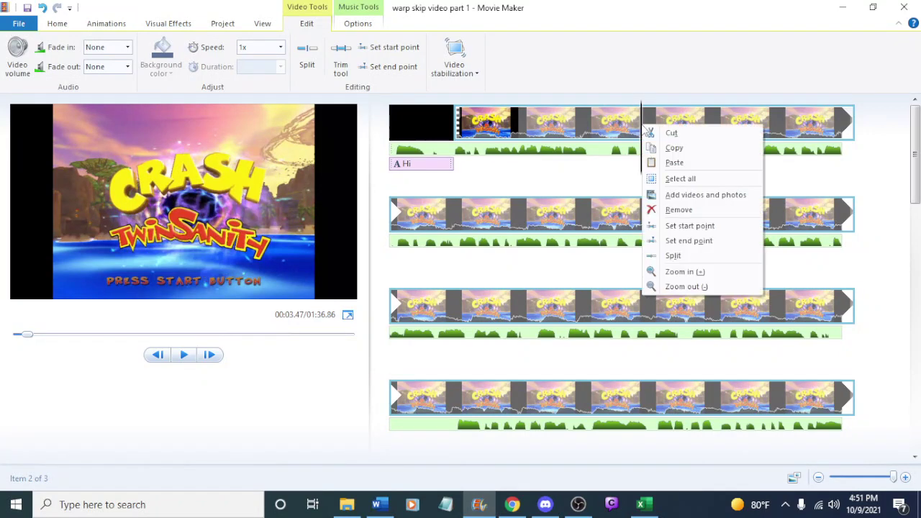
click(673, 257)
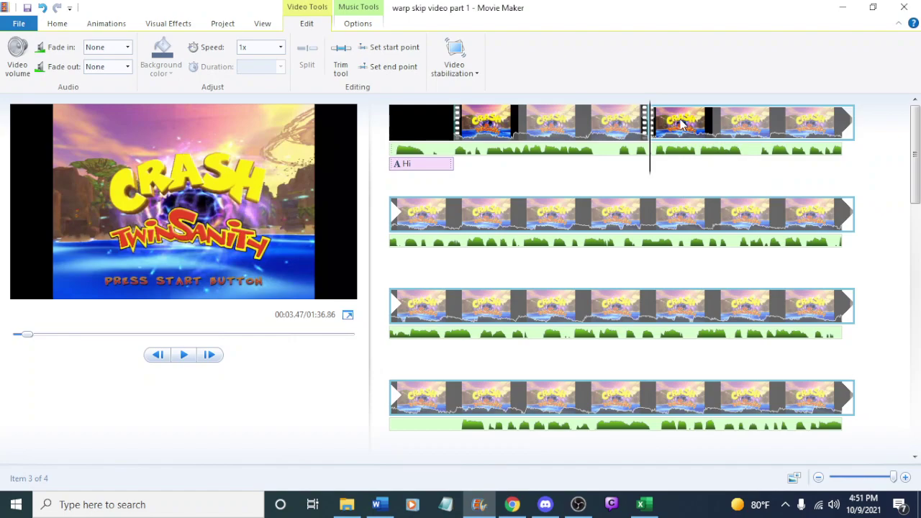
key(Delete)
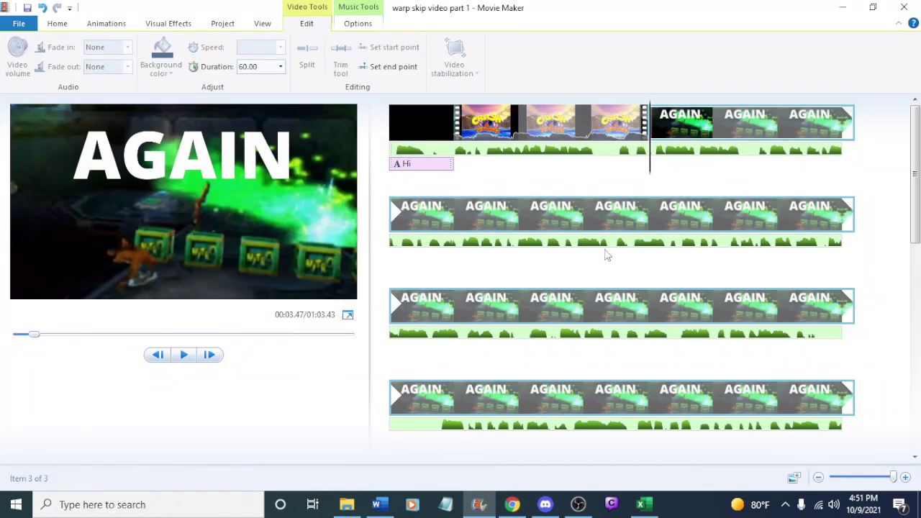
Check the Word script for the footage that follows the title screen, then return to Movie Maker
click(376, 506)
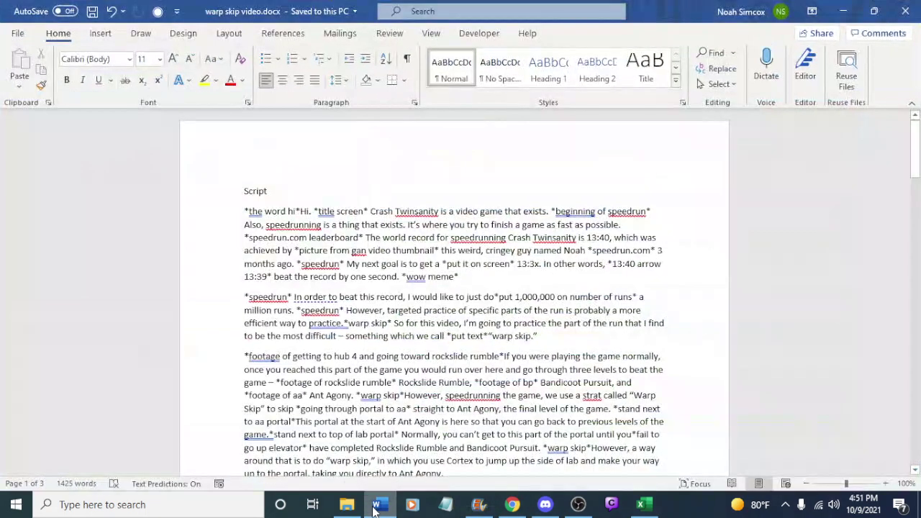
click(375, 506)
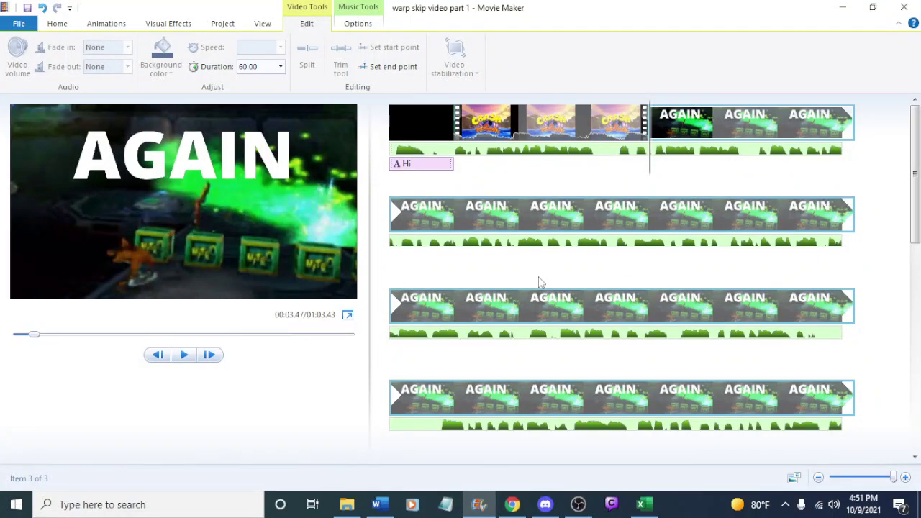
click(387, 506)
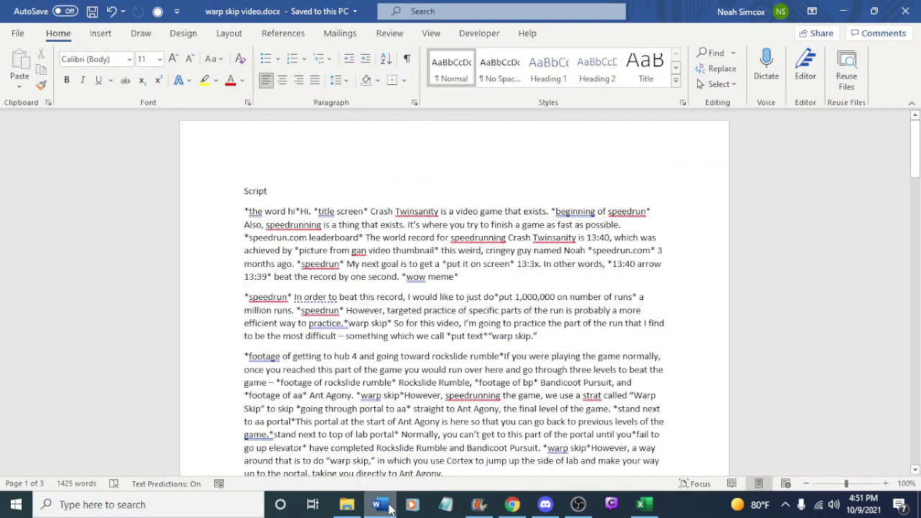
click(387, 507)
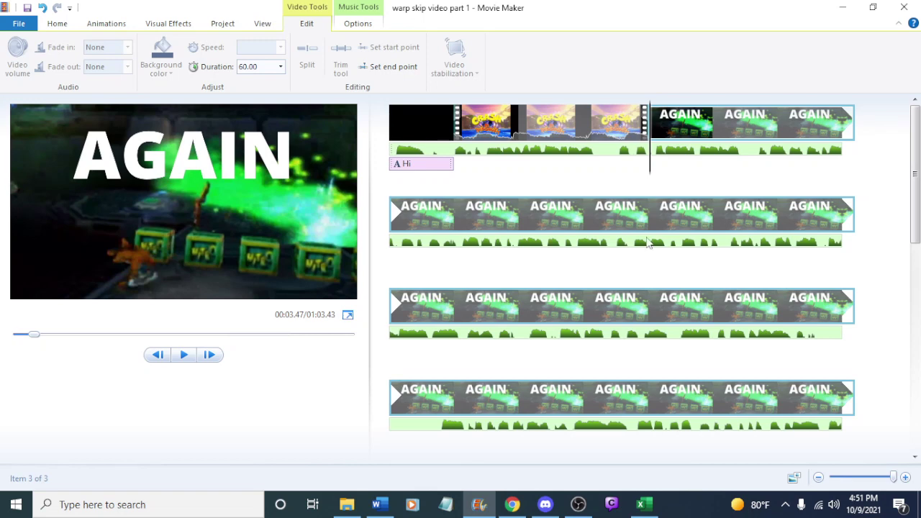
Search the computer for "13 40" and open the file location of 13 40 Crash Twinsanity Any% World Record Speedrun.mp4
click(206, 508)
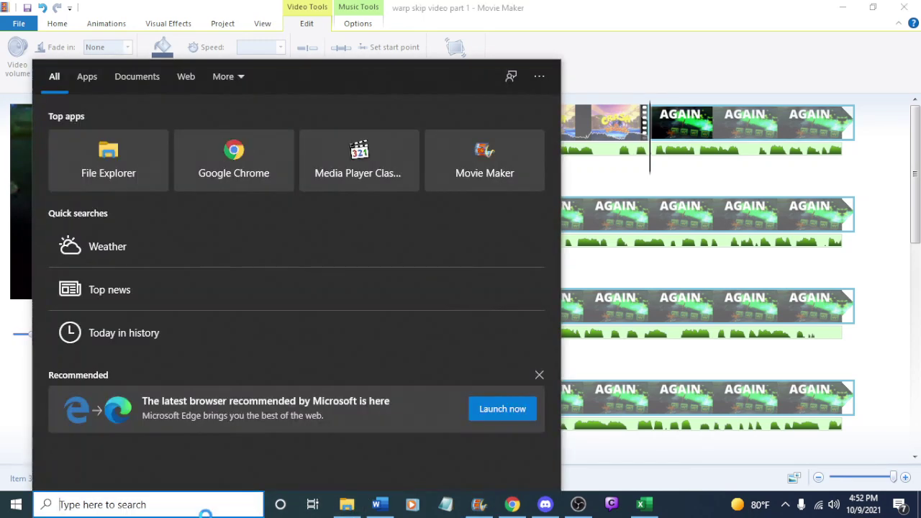
text(13 40)
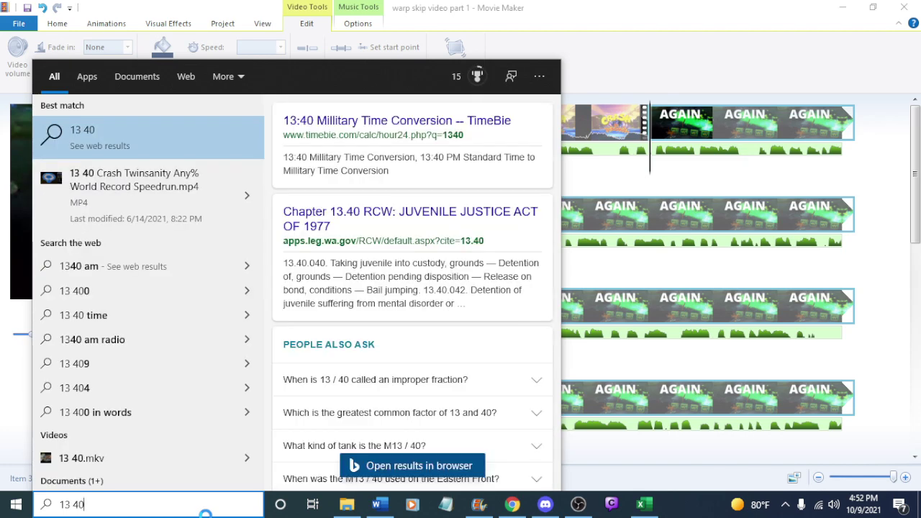
key(Down)
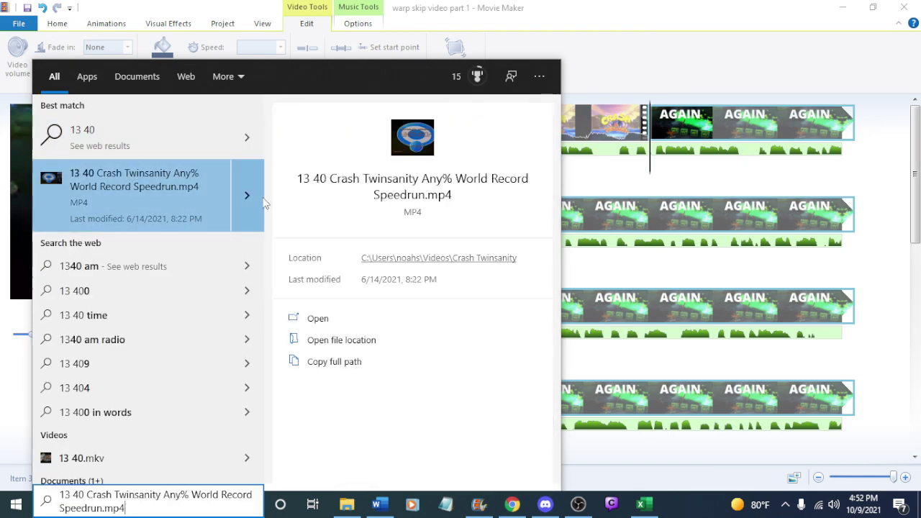
click(346, 338)
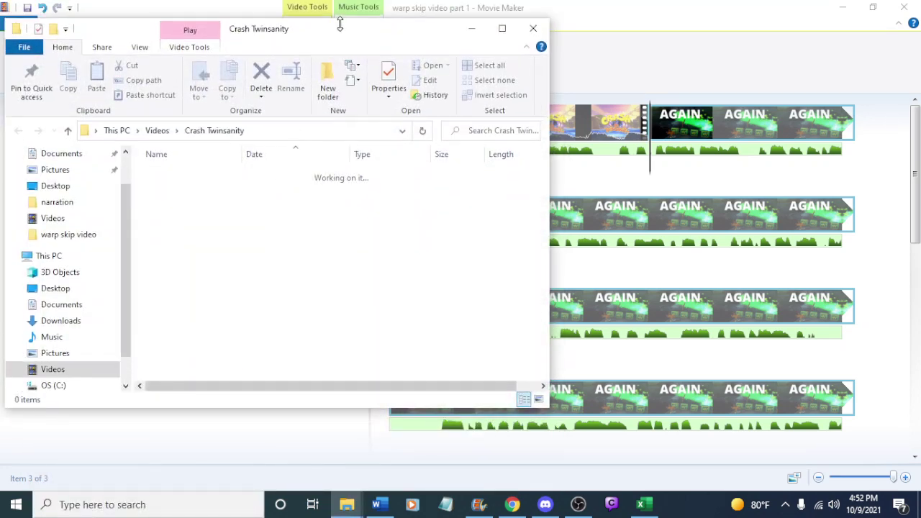
Add the 13 40 Crash Twinsanity world record MP4 to the timeline directly after the title screen clip
drag(345, 22, 223, 41)
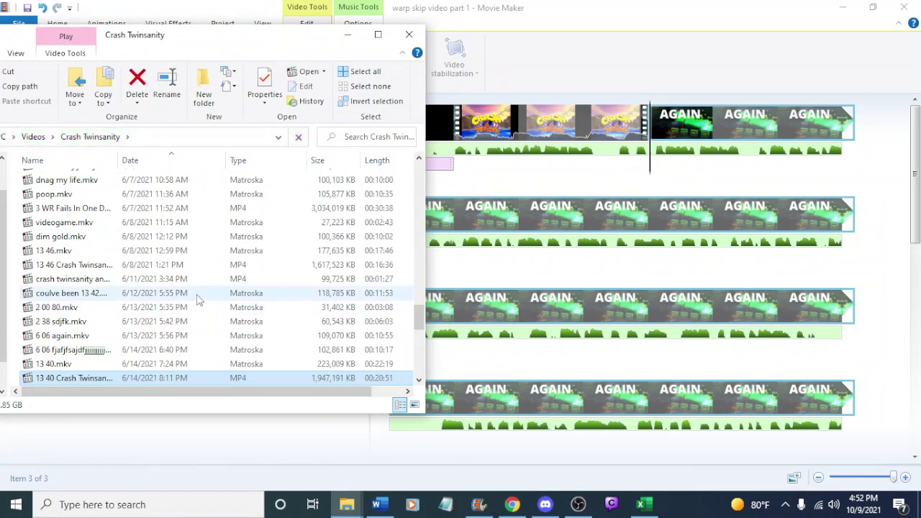
scroll(198, 302, down, 2)
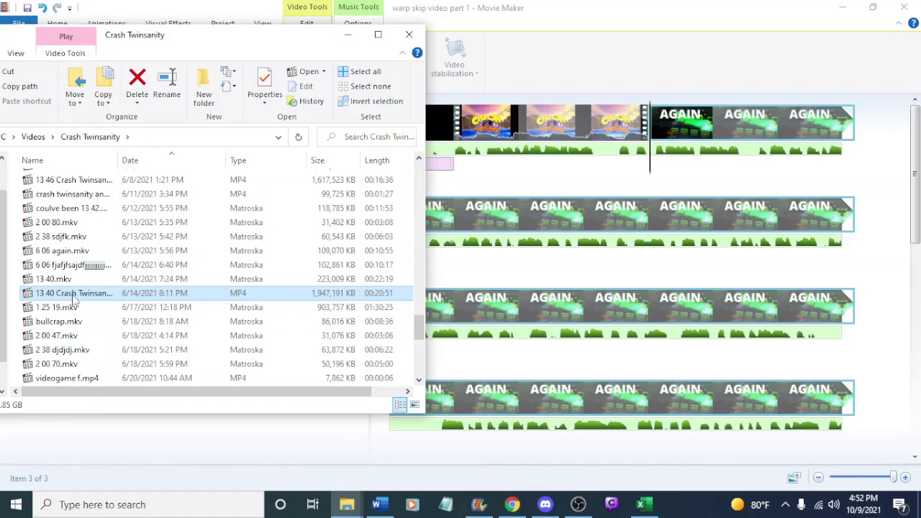
drag(67, 299, 680, 119)
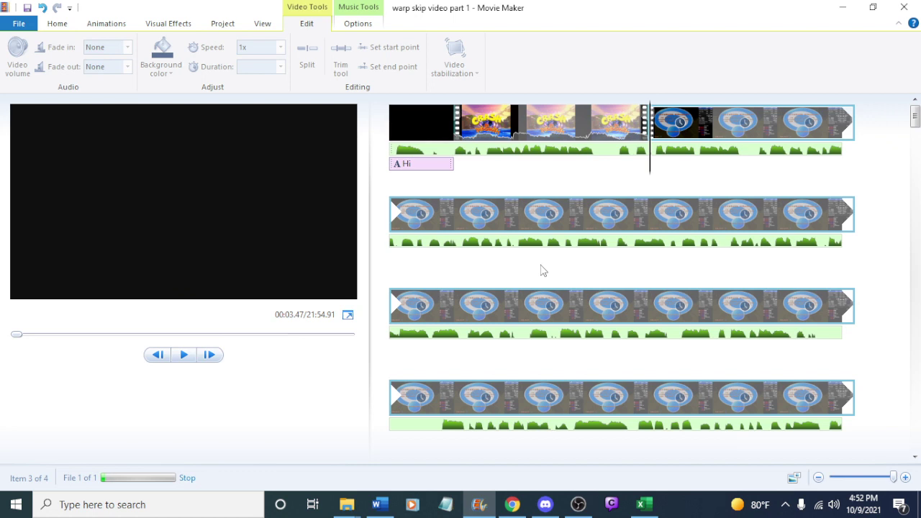
click(716, 133)
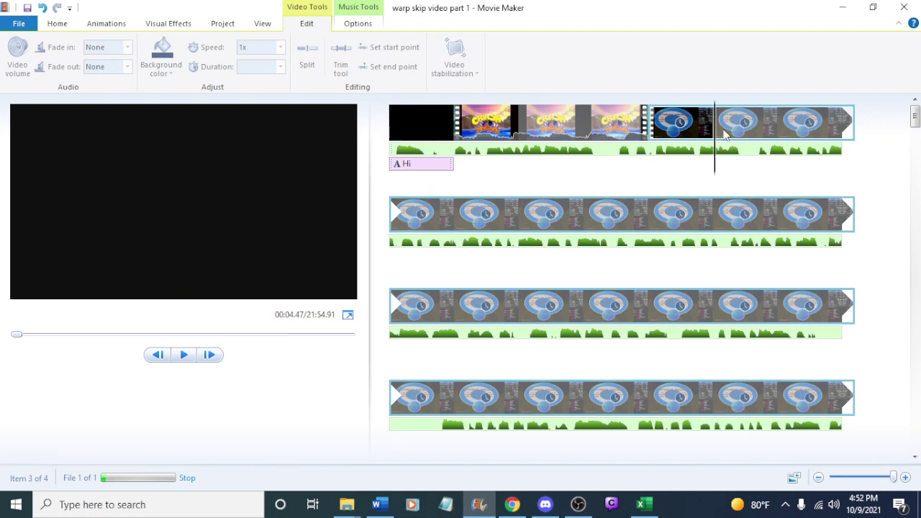
Switch to the Videos window in File Explorer and open the Crash Twinsanity folder
mouse_move(346, 505)
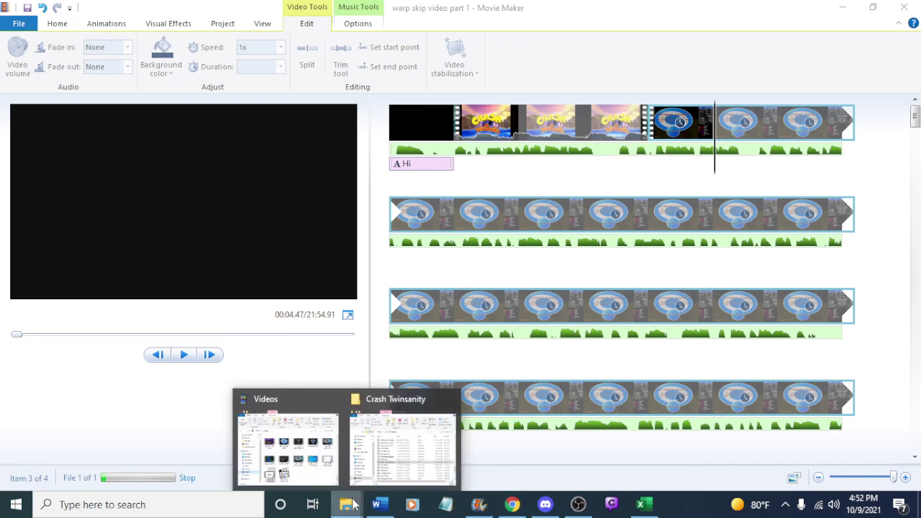
click(286, 452)
drag(214, 72, 382, 78)
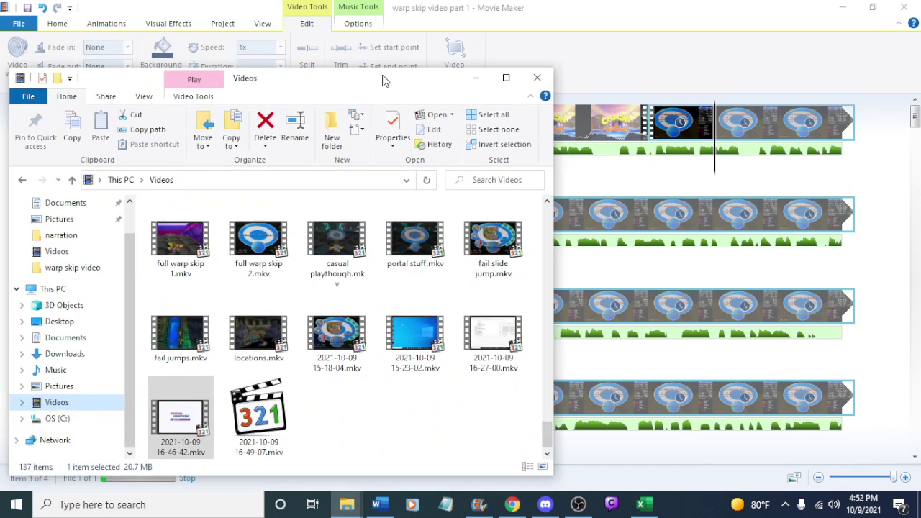
scroll(272, 306, up, 5)
scroll(269, 305, up, 10)
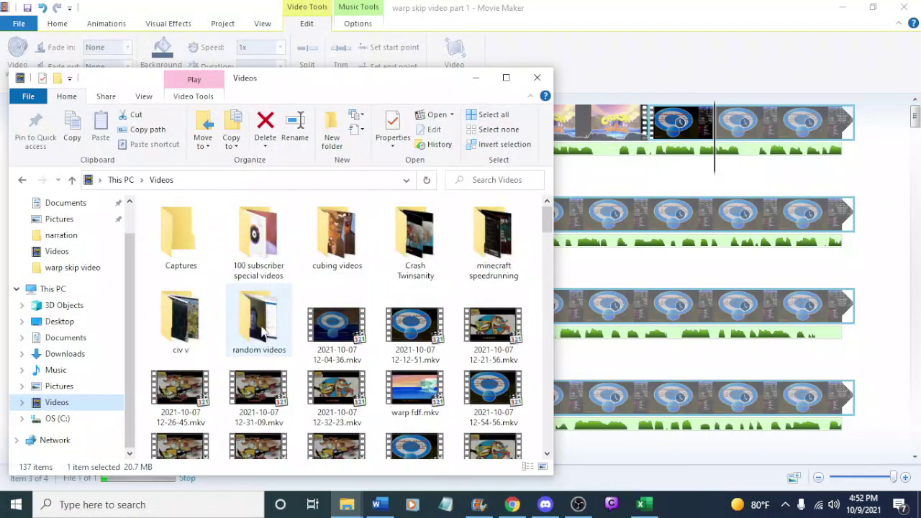
double_click(437, 239)
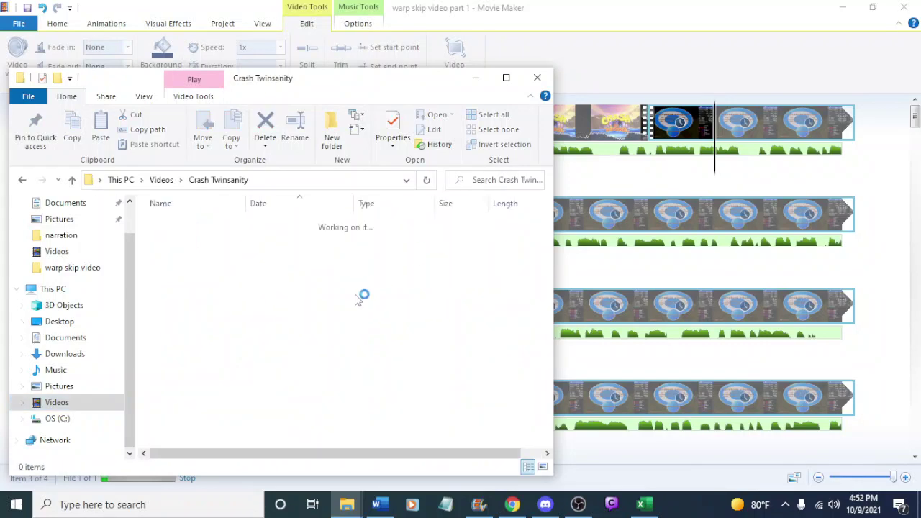
scroll(357, 298, down, 2)
scroll(355, 298, up, 2)
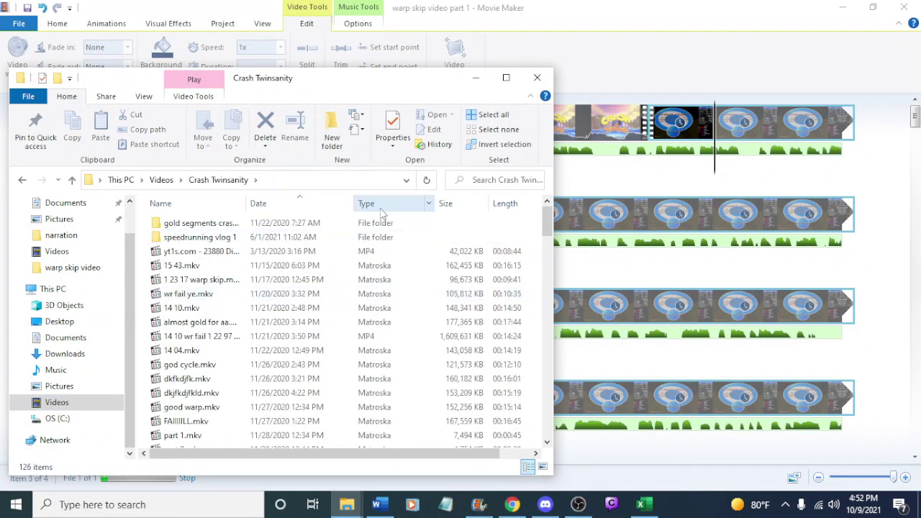
Find 13 40.mkv in the Crash Twinsanity folder and add it to the Movie Maker timeline directly after the title screen clip
click(296, 210)
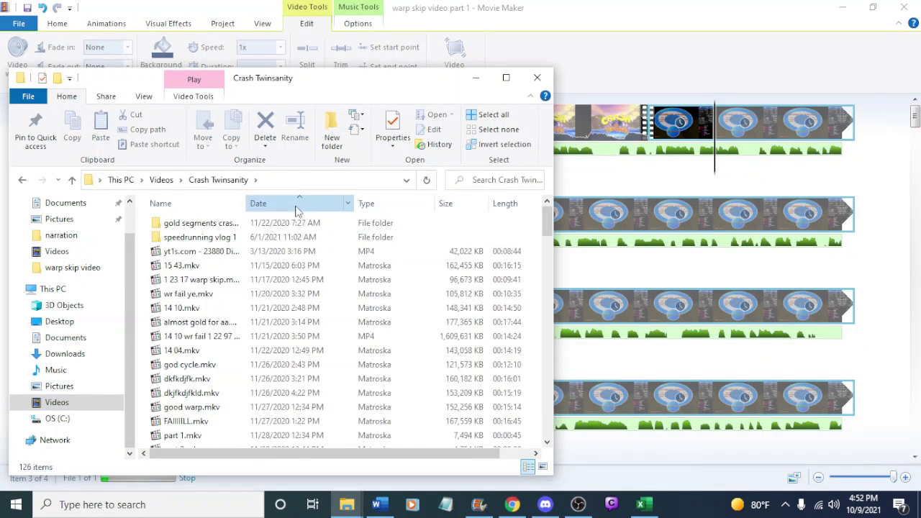
click(297, 210)
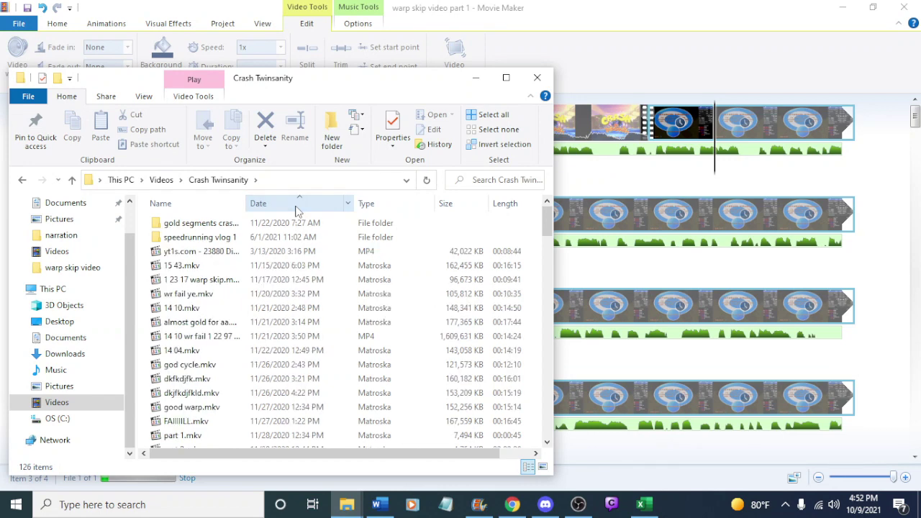
scroll(305, 296, down, 20)
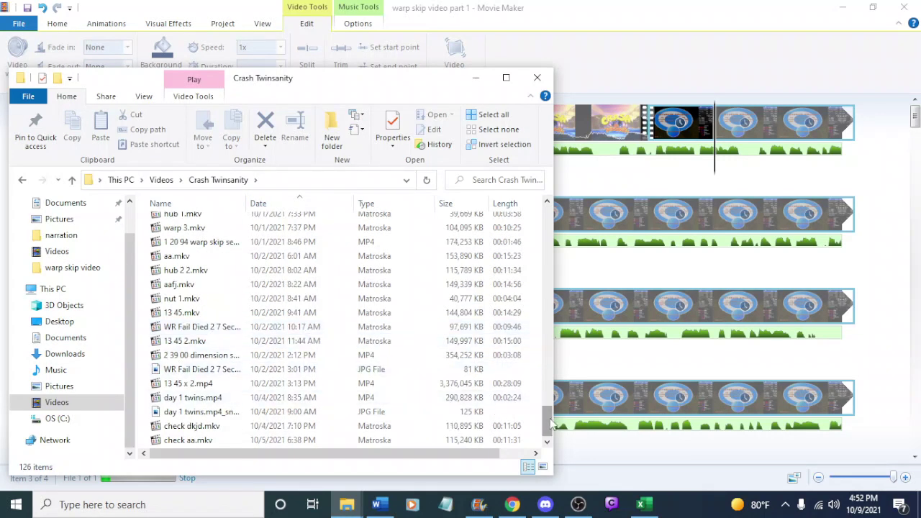
drag(550, 424, 543, 405)
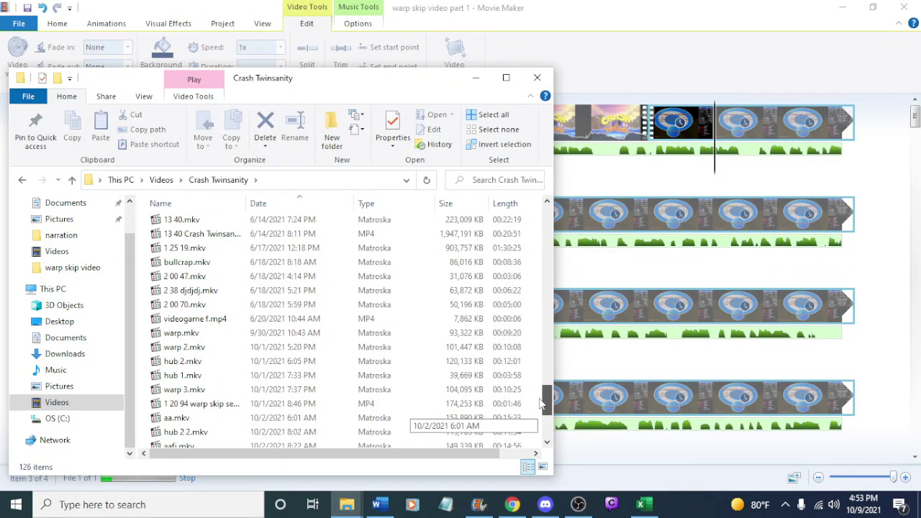
drag(543, 405, 543, 410)
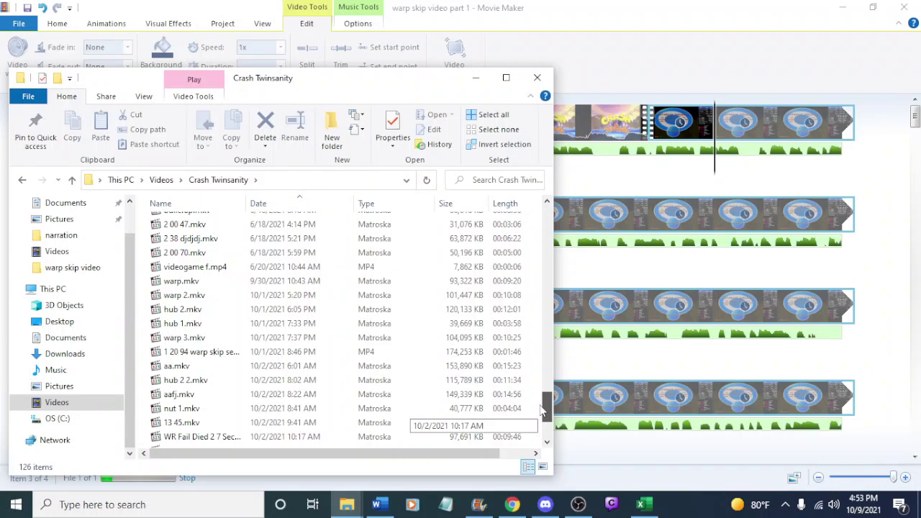
drag(543, 410, 543, 395)
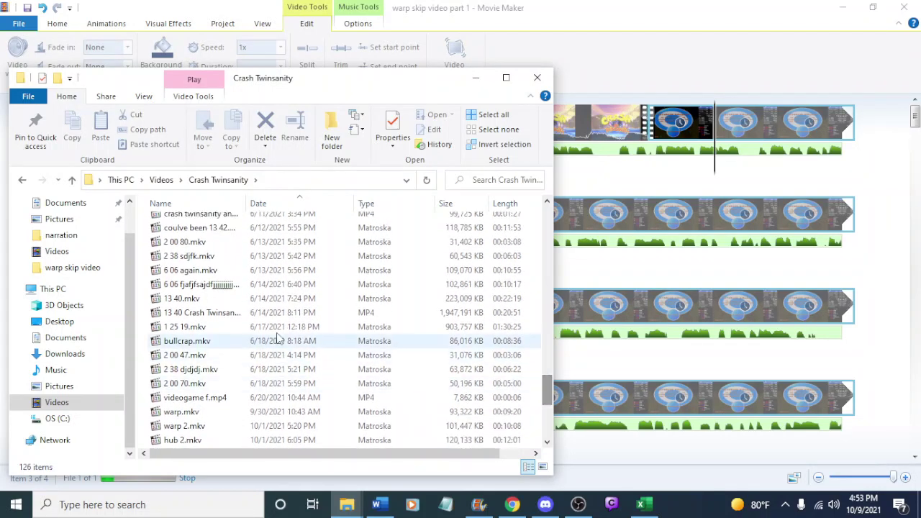
drag(201, 298, 680, 140)
Briefly play the start of the 13 40.mkv clip and lower its video volume
key(space)
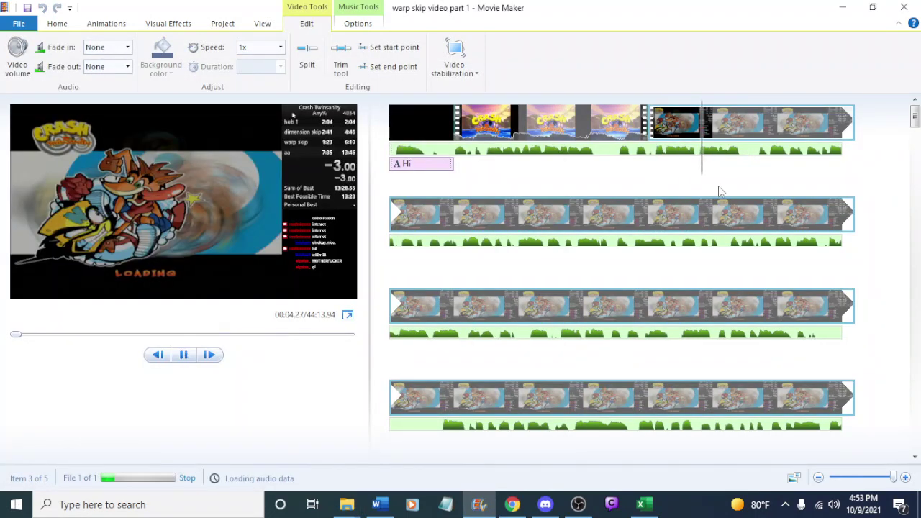
key(space)
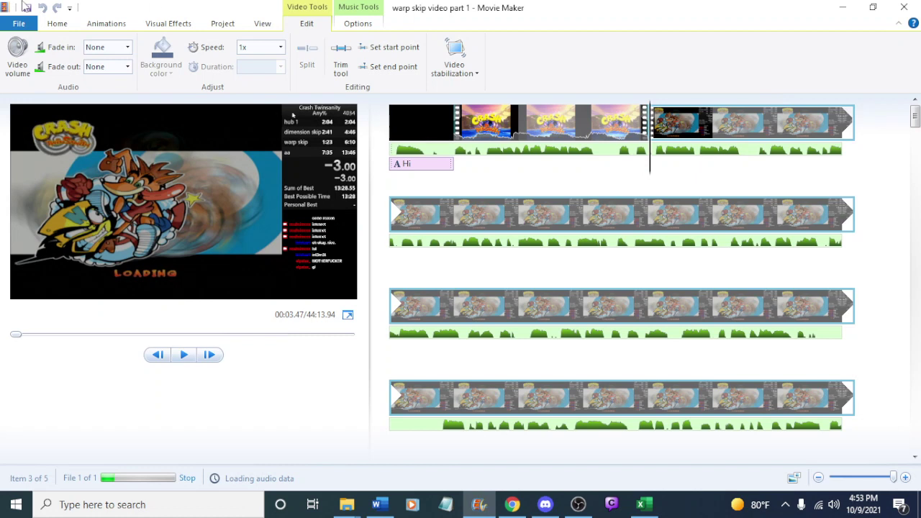
click(17, 56)
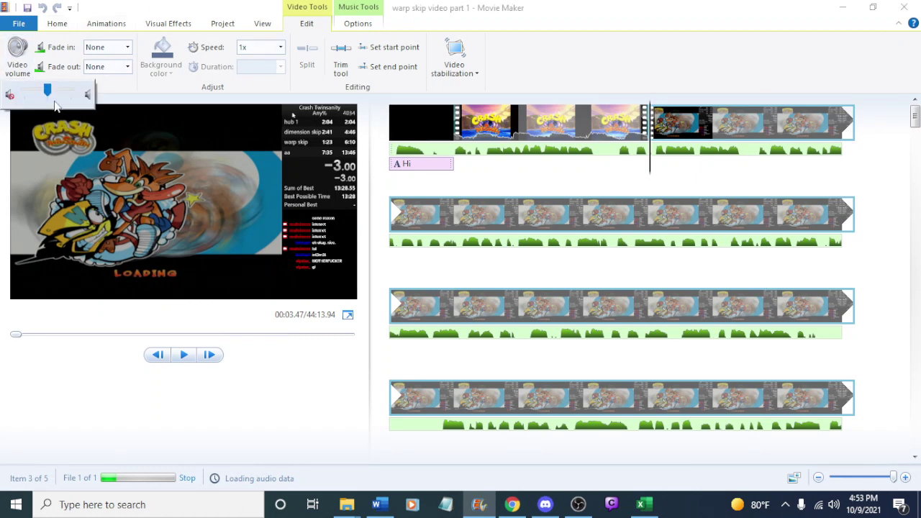
drag(52, 90, 24, 90)
Split the 13 40.mkv clip at 00:18.53, where the run's gameplay starts, and delete the loading and autosave part before it
click(520, 216)
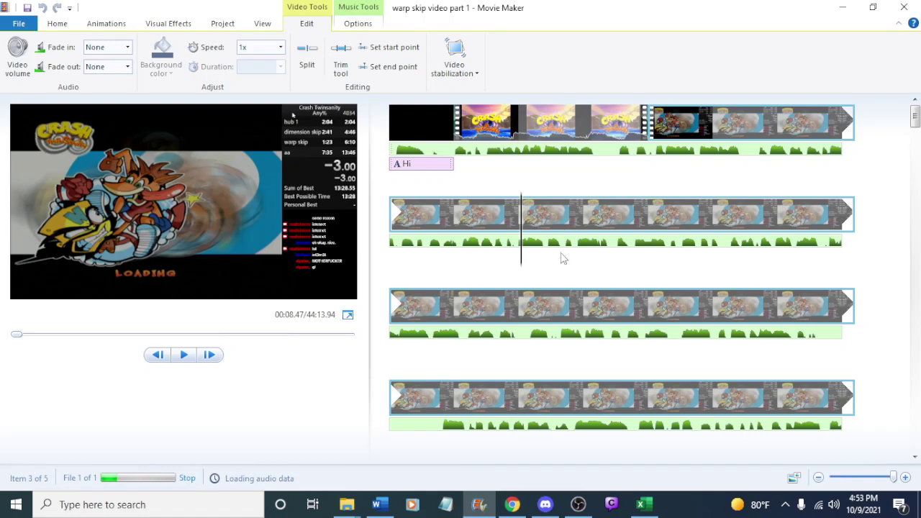
click(586, 309)
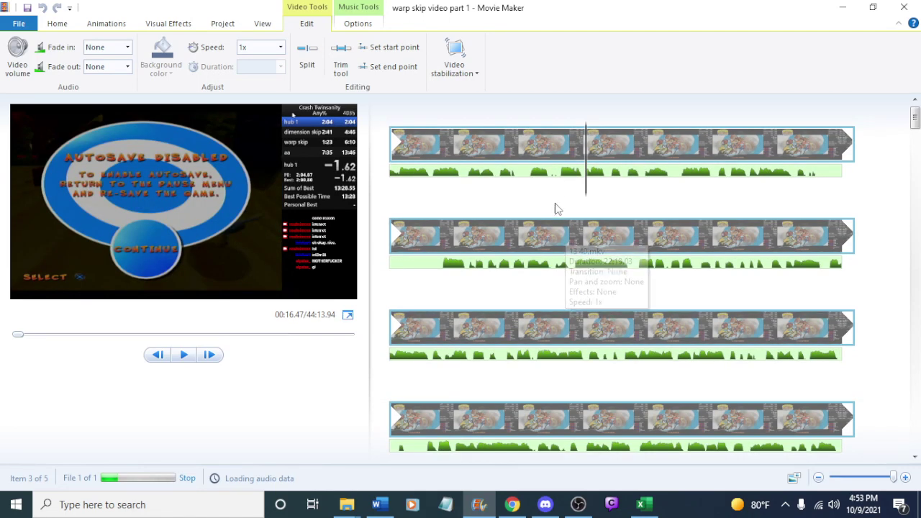
click(729, 147)
click(651, 144)
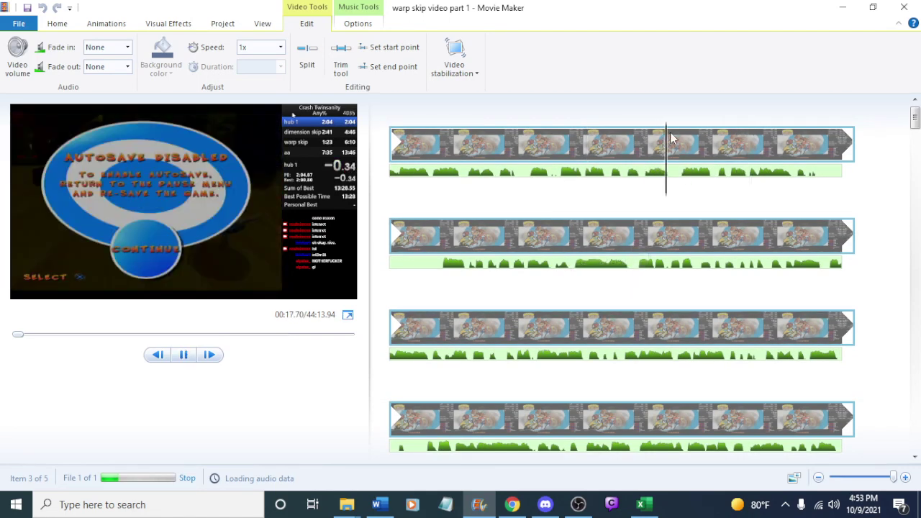
click(590, 139)
click(514, 148)
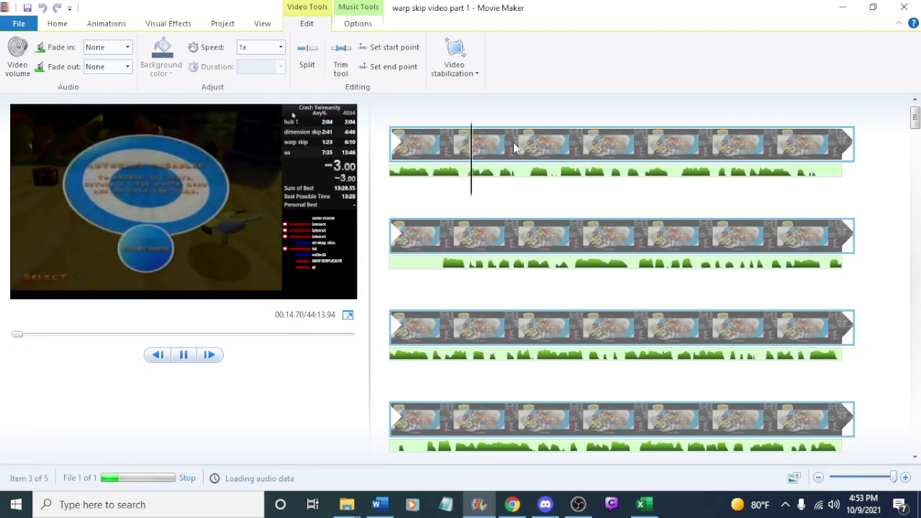
scroll(514, 147, up, 2)
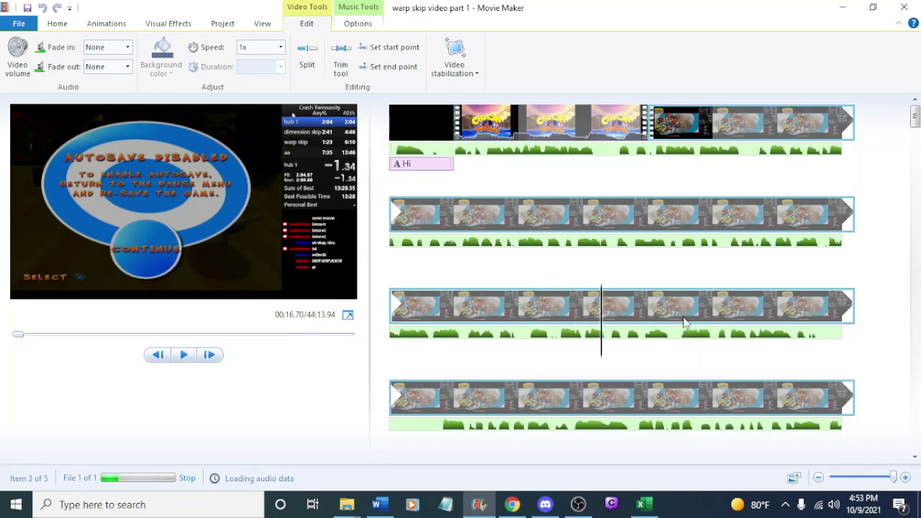
click(780, 315)
click(650, 310)
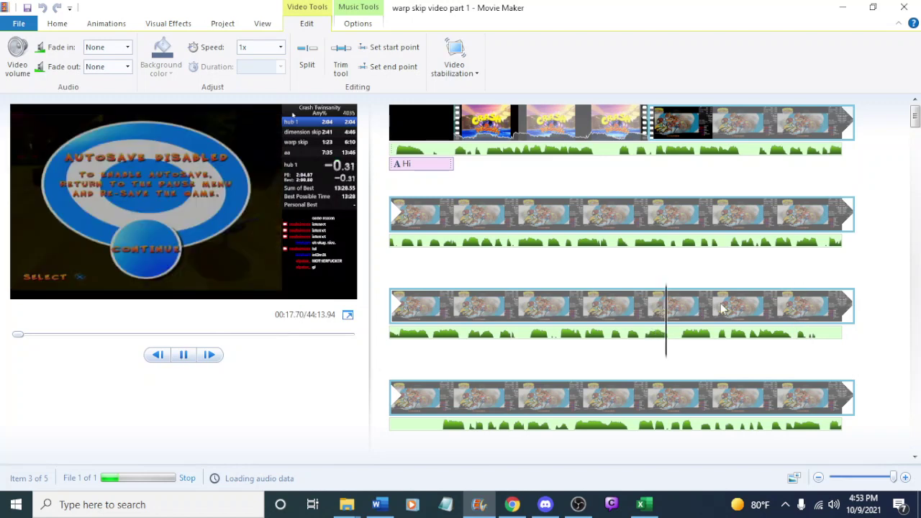
key(space)
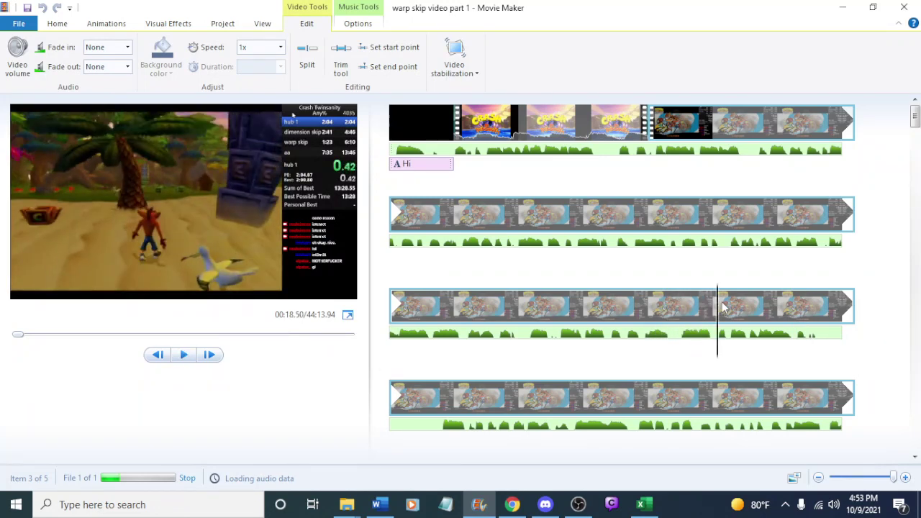
drag(720, 310, 685, 308)
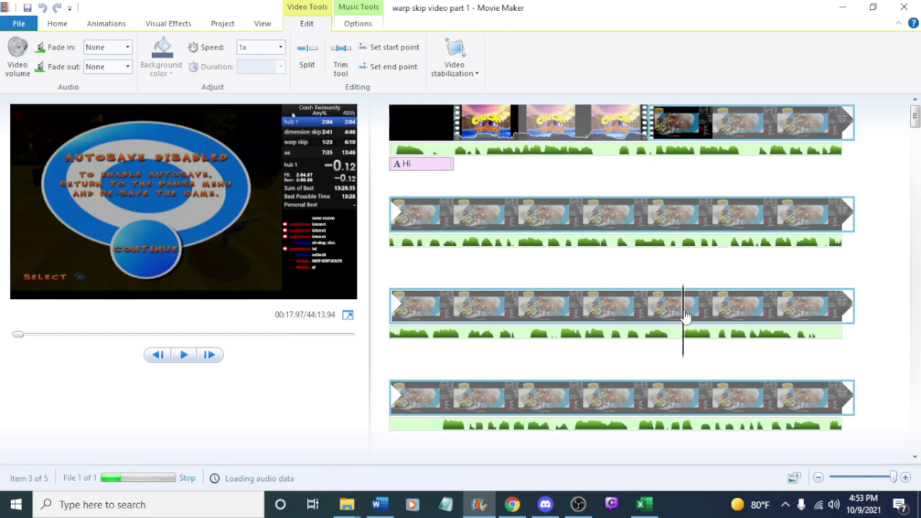
drag(684, 315, 716, 315)
right_click(719, 314)
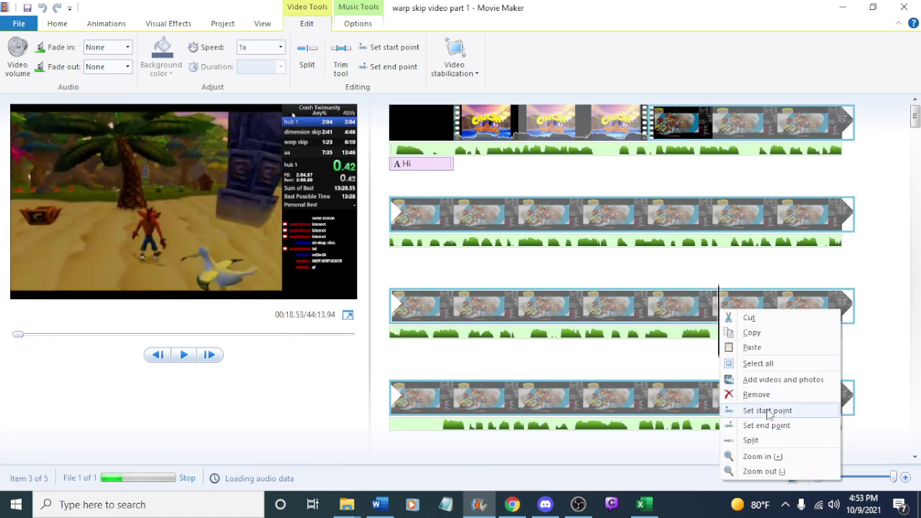
click(755, 439)
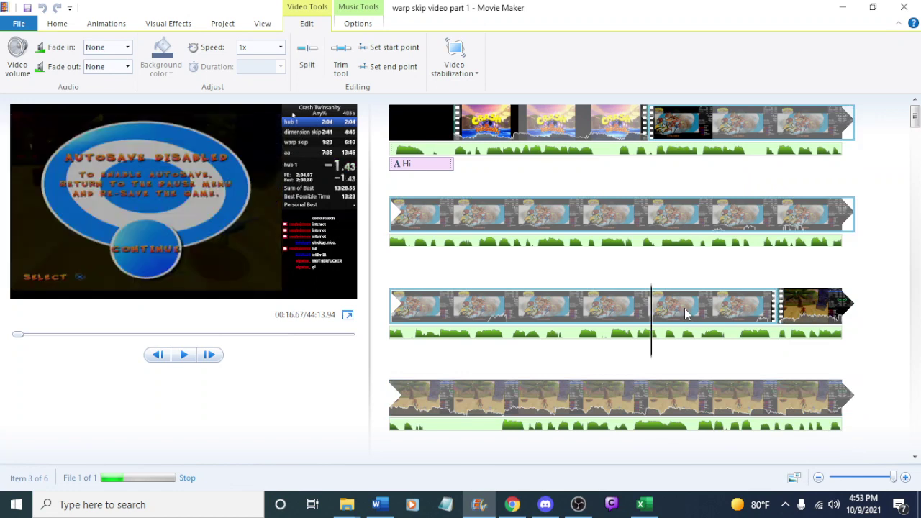
Play the transition from the title screen into the speedrun footage and check the Word script for the next narration cue
click(584, 125)
key(space)
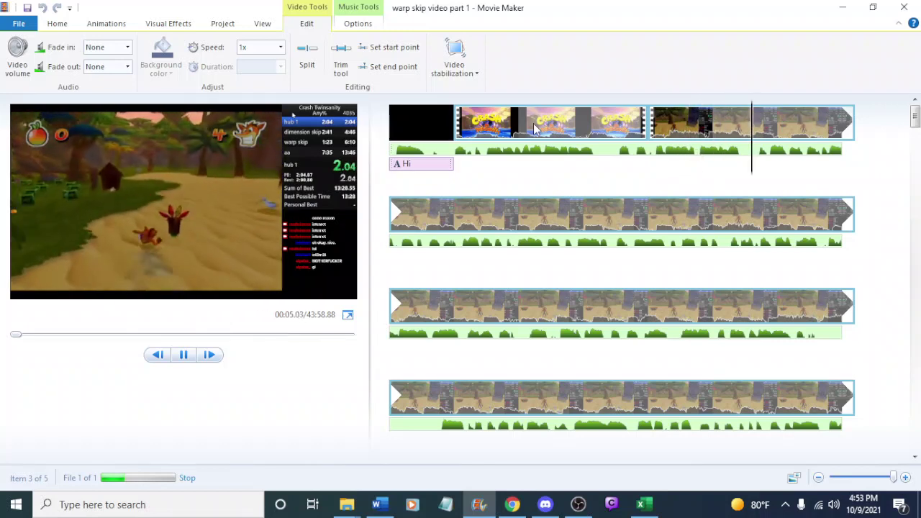
key(space)
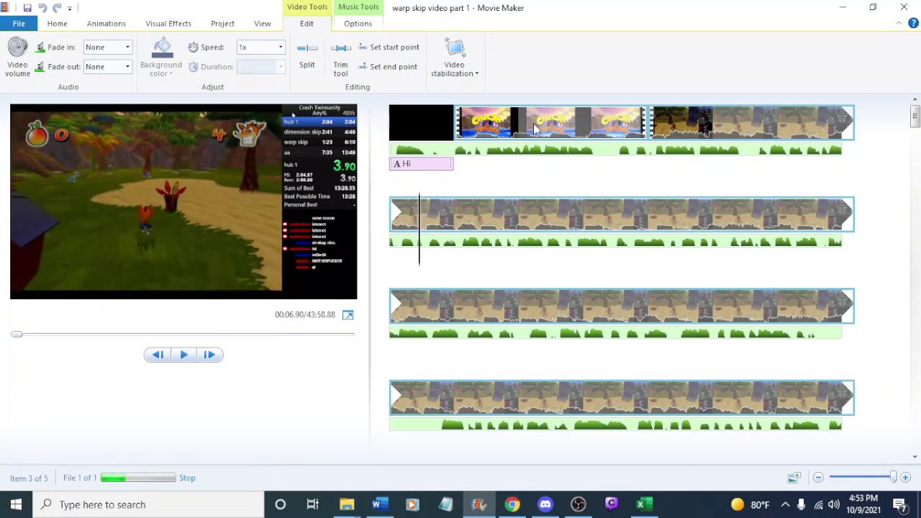
click(379, 506)
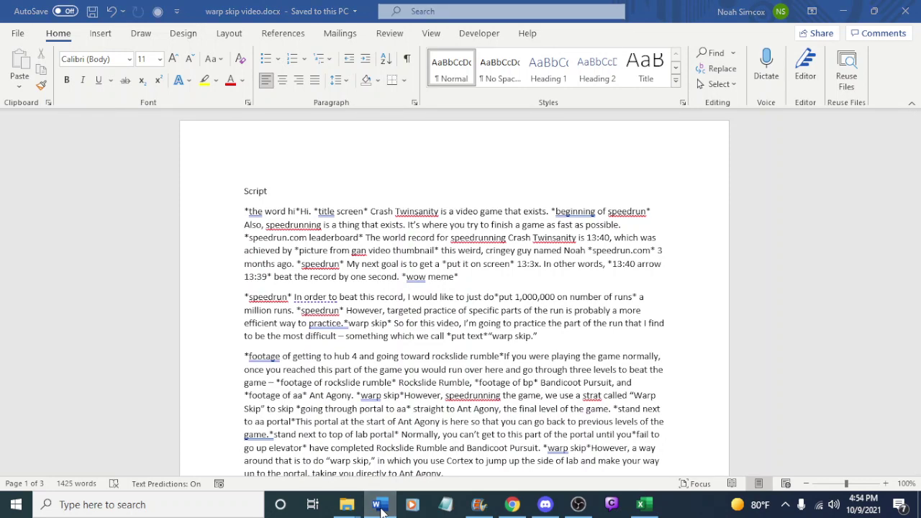
click(379, 507)
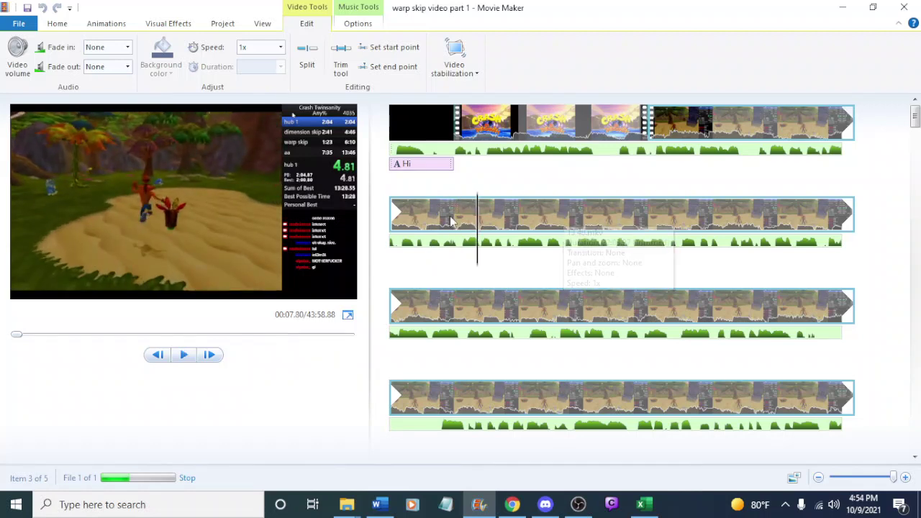
Split the 13 40.mkv speedrun clip at 00:07.60, in the gap between narration lines
key(space)
key(space)
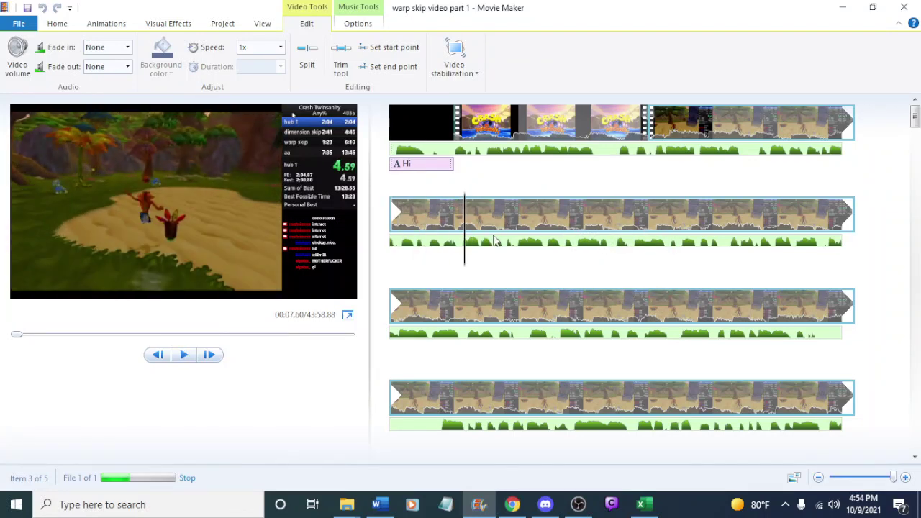
right_click(469, 221)
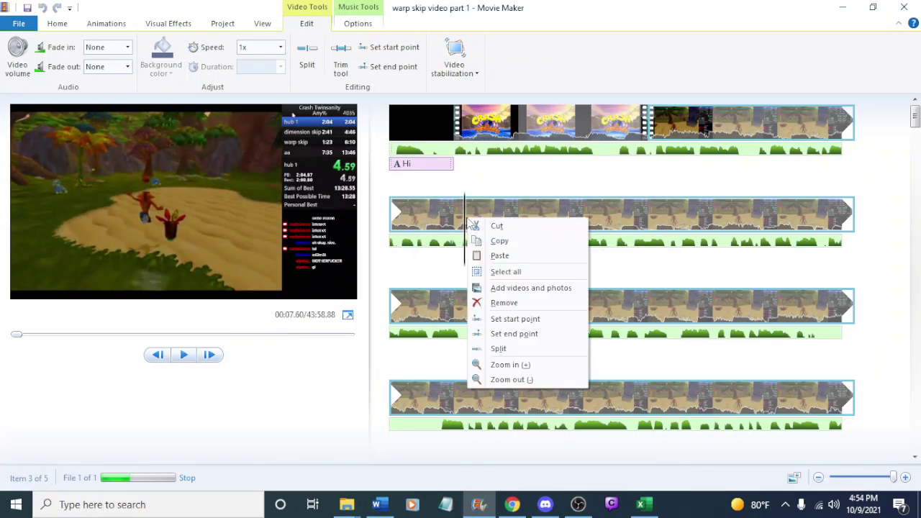
click(525, 350)
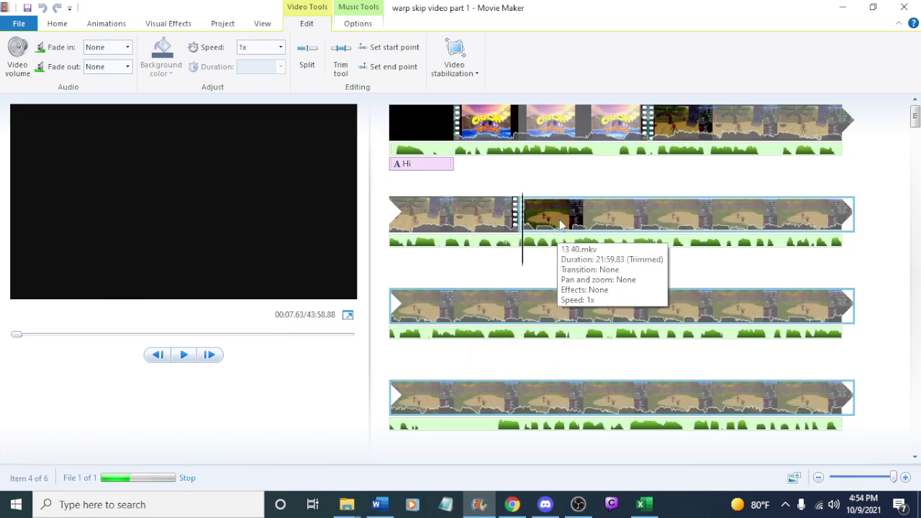
Switch to Chrome, open speedrun.com in a new tab, and briefly check the OBS recording window
click(511, 504)
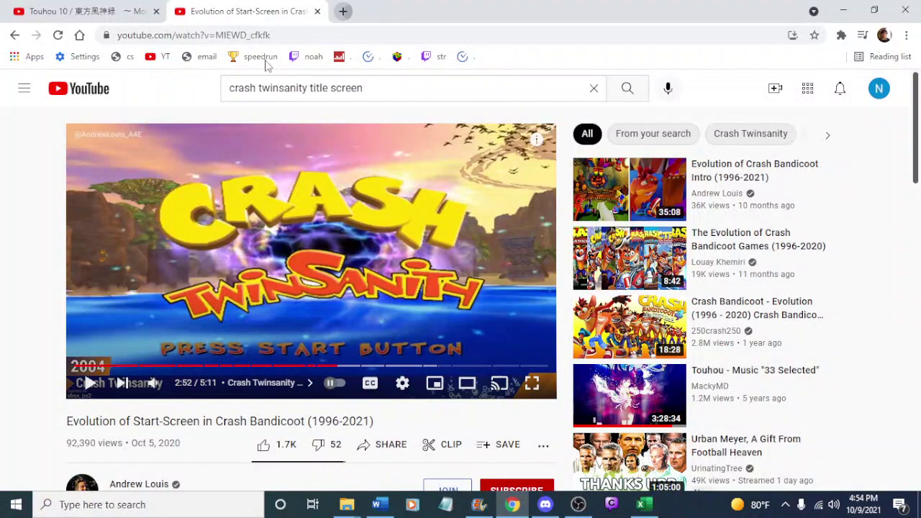
key(ctrl+t)
click(261, 59)
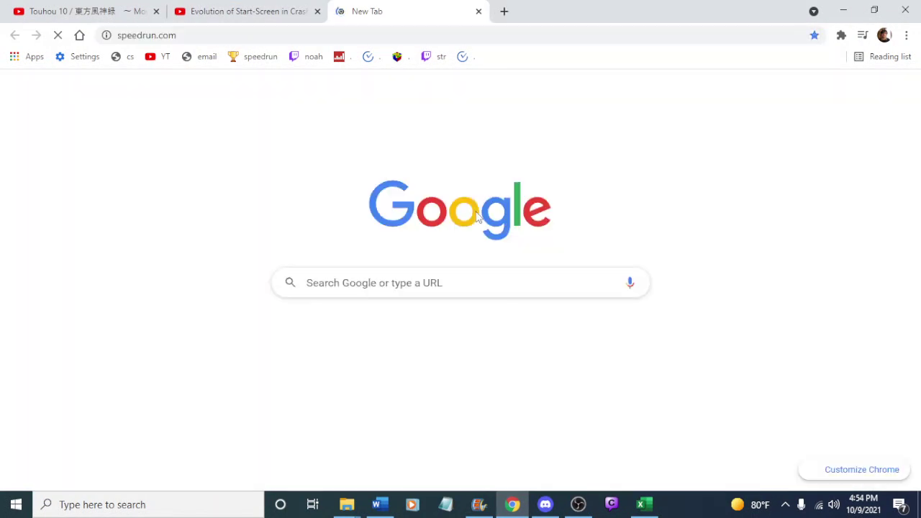
click(578, 506)
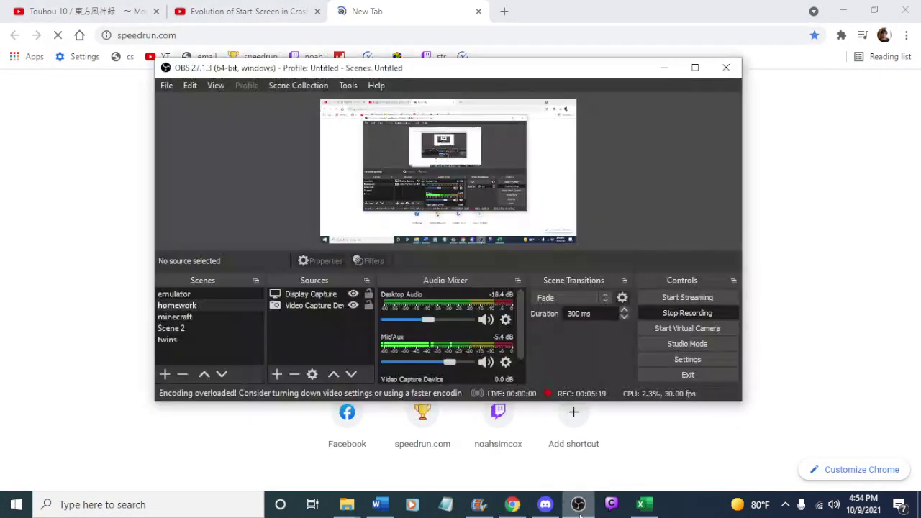
click(578, 506)
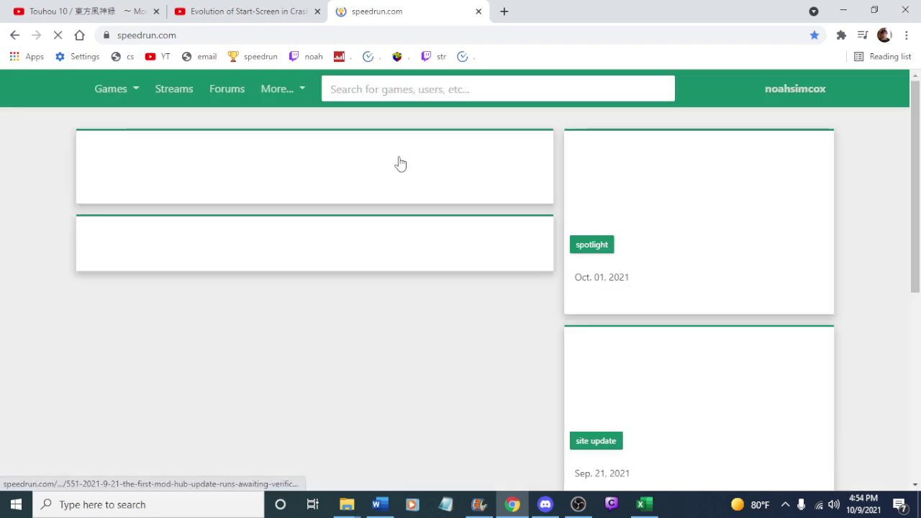
Open the Crash Twinsanity page from the latest runs and bring the top of its Any% leaderboard into view
scroll(300, 216, down, 5)
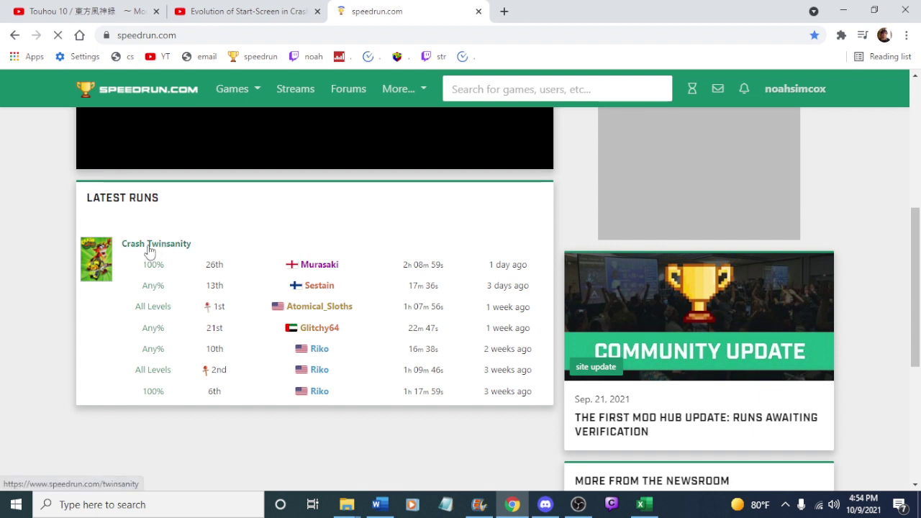
click(149, 248)
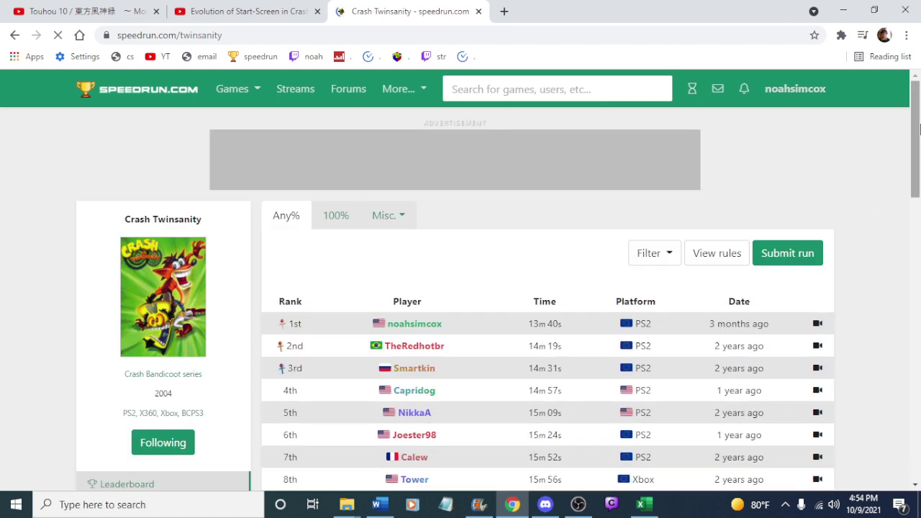
scroll(920, 139, down, 2)
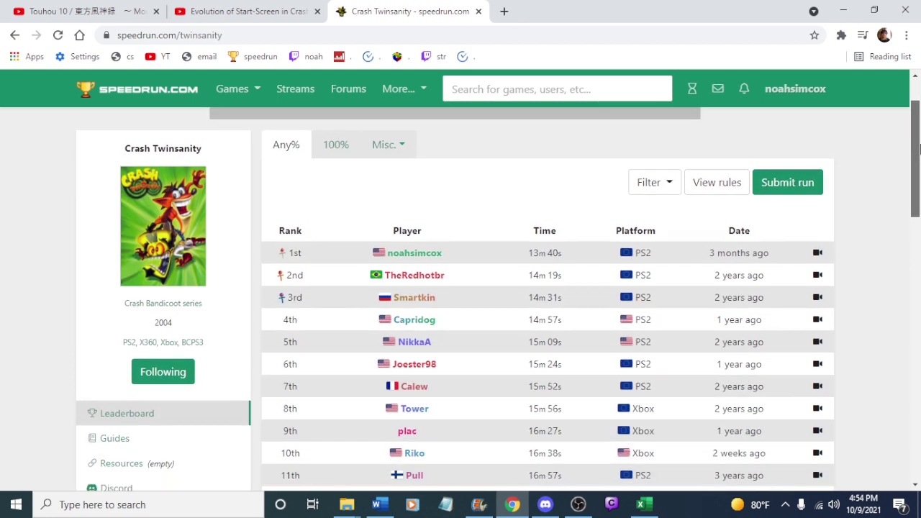
drag(919, 148, 918, 153)
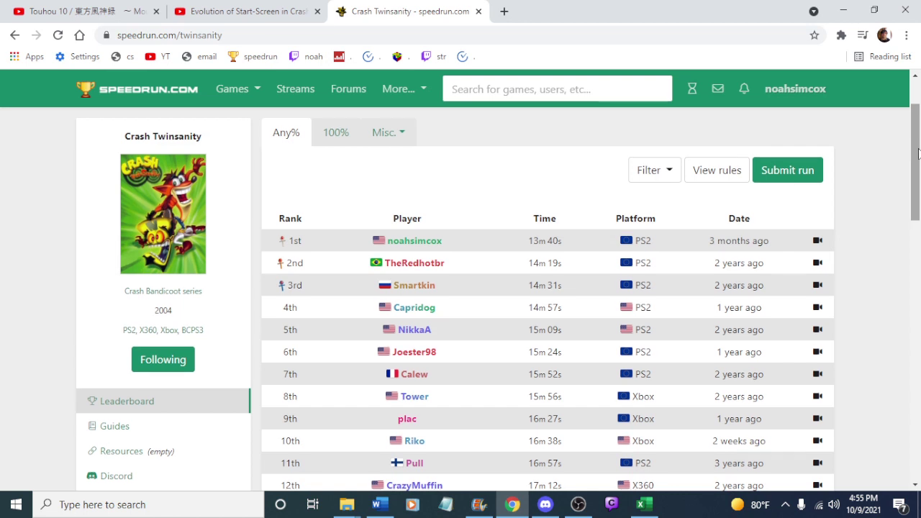
Launch Snipping Tool and take a full-screen snip with the leaderboard page showing
click(100, 513)
text(snip)
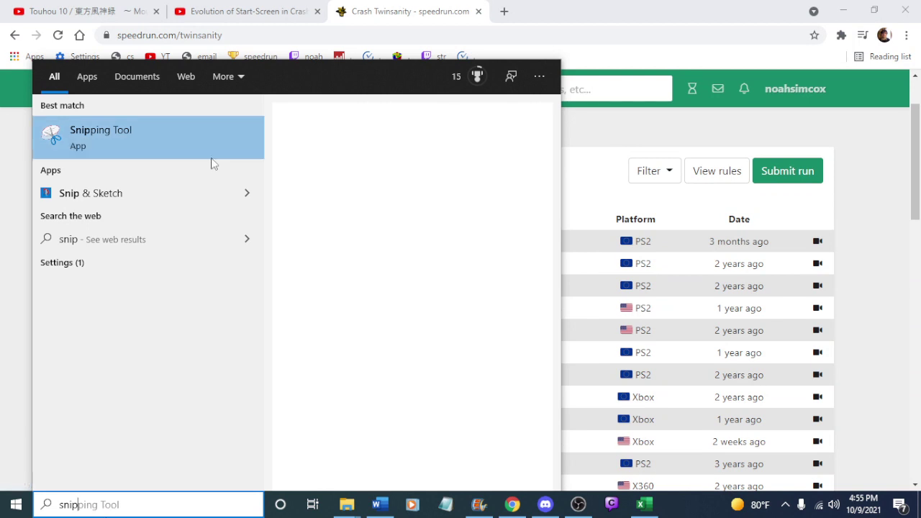
click(195, 145)
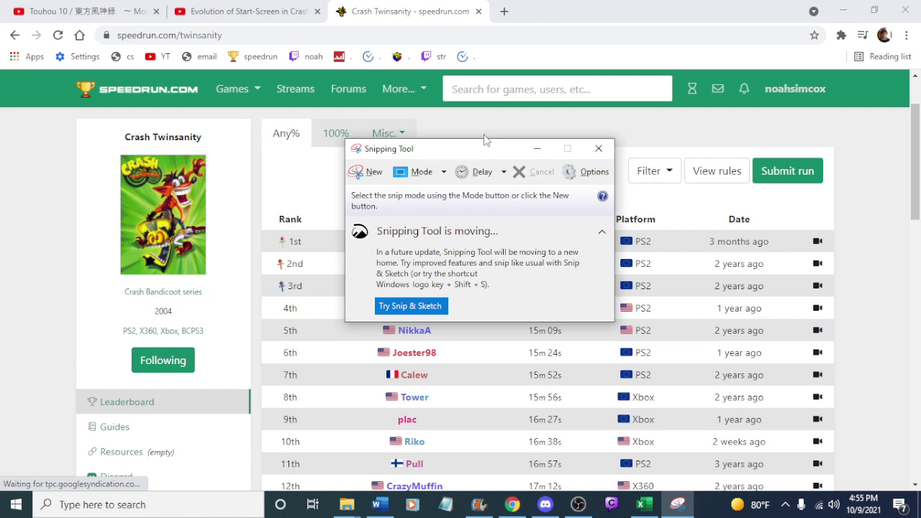
click(414, 175)
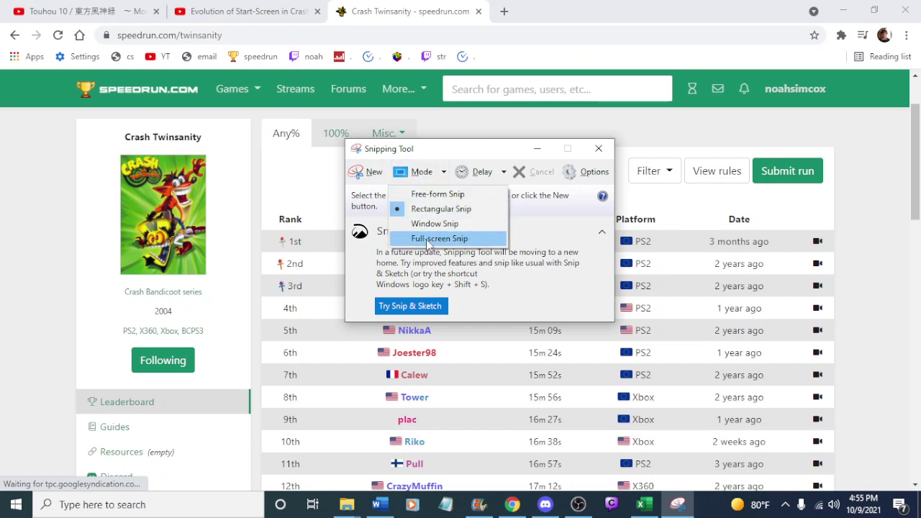
click(425, 238)
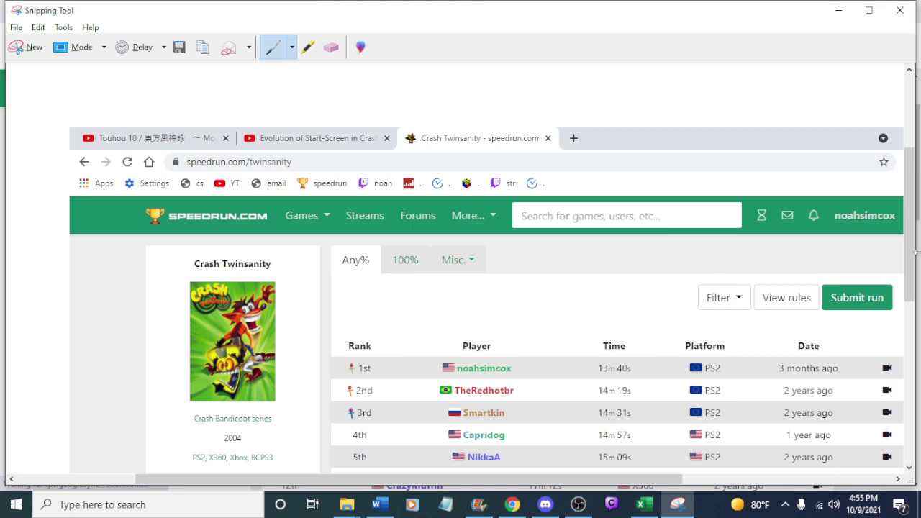
Try a rectangular snip of the leaderboard page without the browser's address and bookmark bars, and inspect the captured image
click(21, 47)
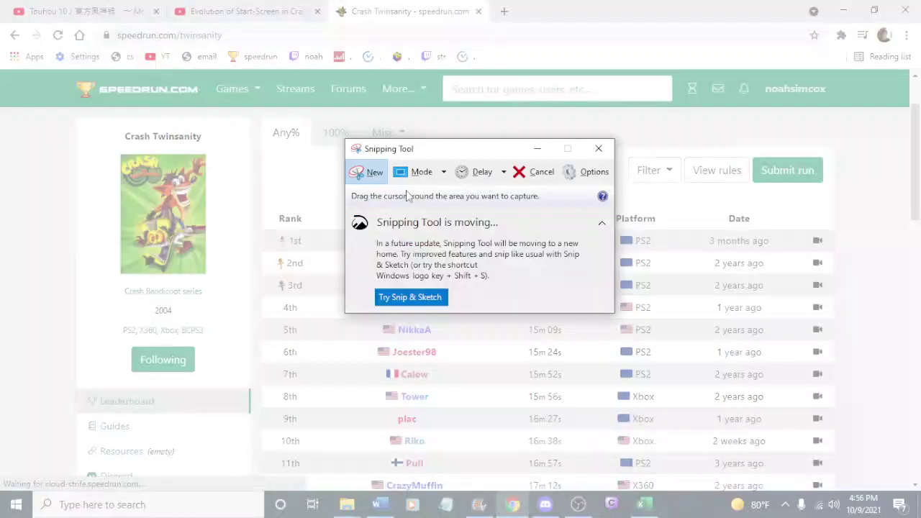
drag(430, 151, 478, 150)
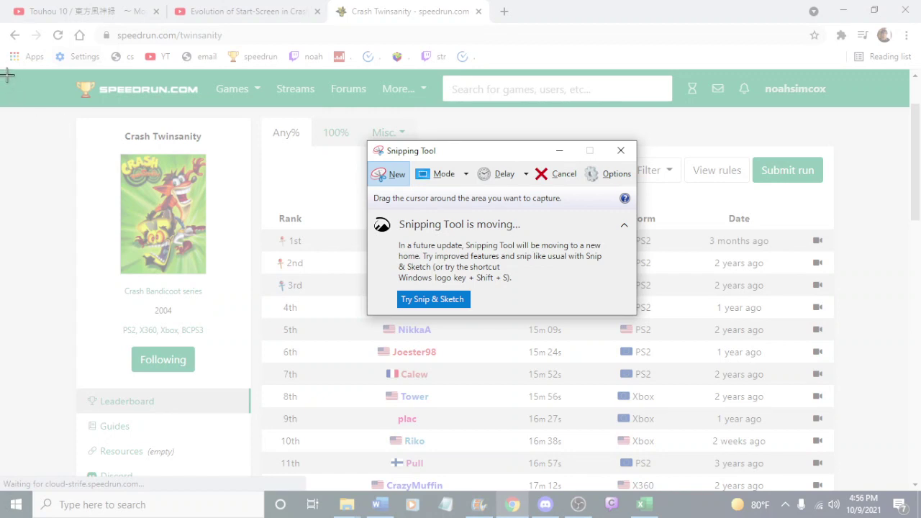
drag(7, 75, 877, 482)
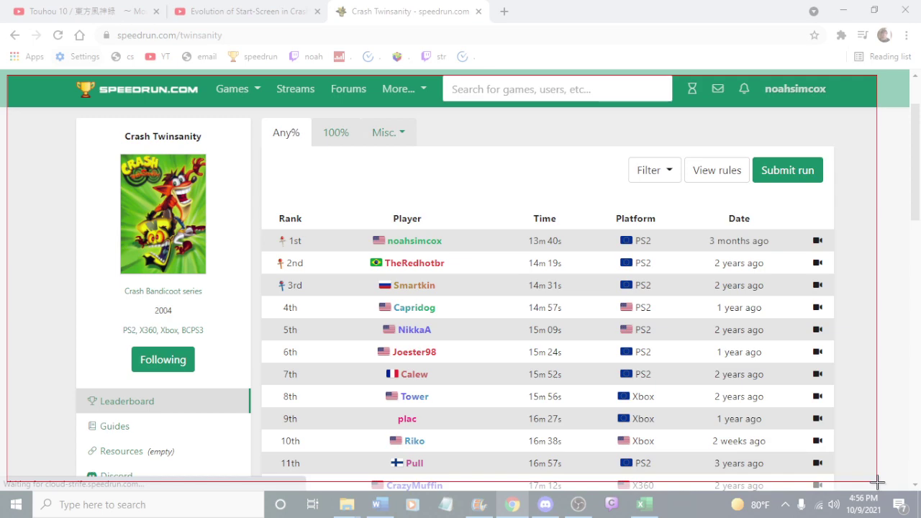
drag(877, 482, 877, 482)
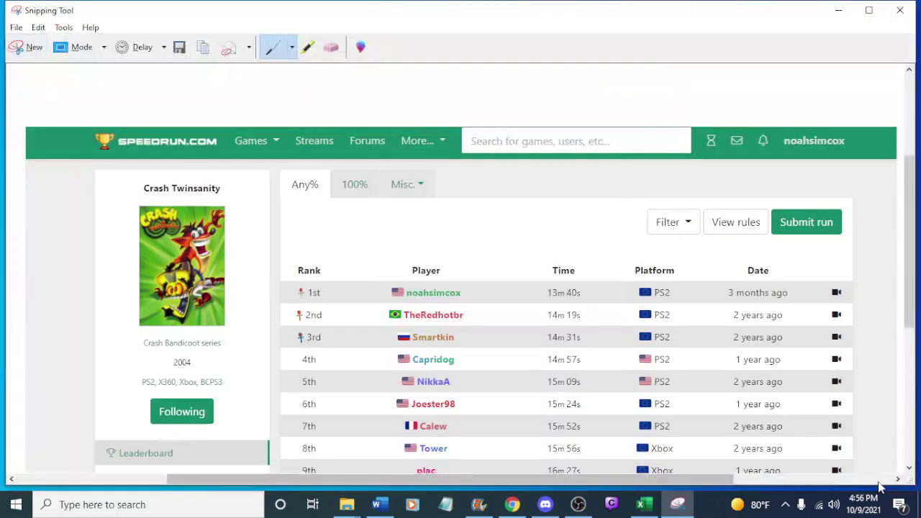
scroll(540, 267, down, 8)
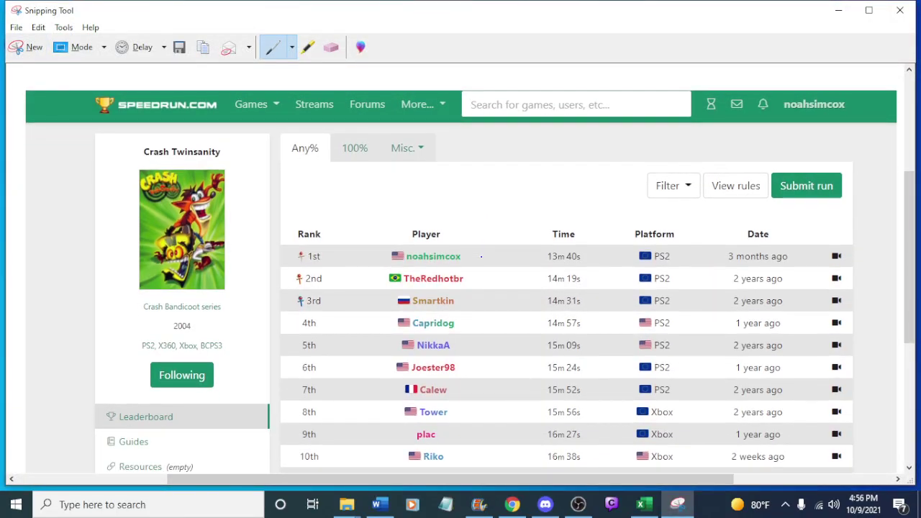
scroll(482, 256, up, 3)
scroll(482, 256, up, 3)
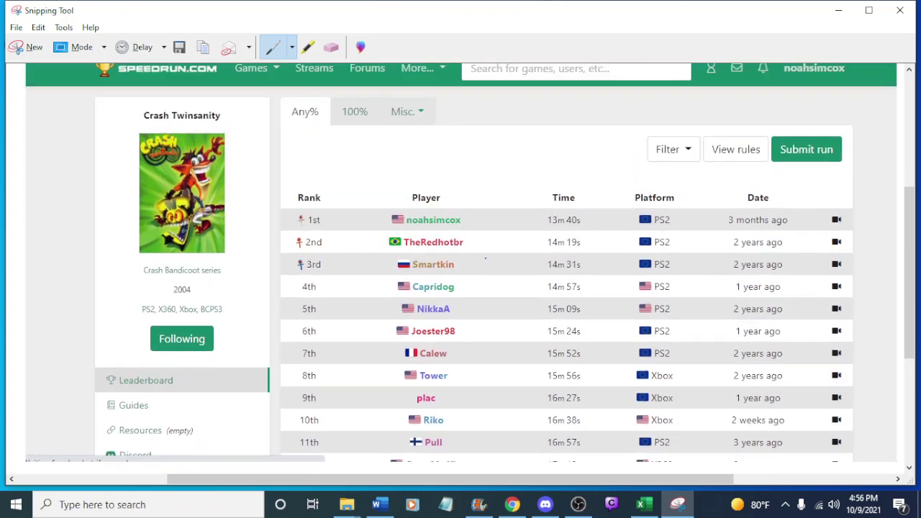
Bring the leaderboard page back behind Snipping Tool and retake the rectangular snip from the site header down to the 11th-ranked run
click(512, 505)
click(642, 505)
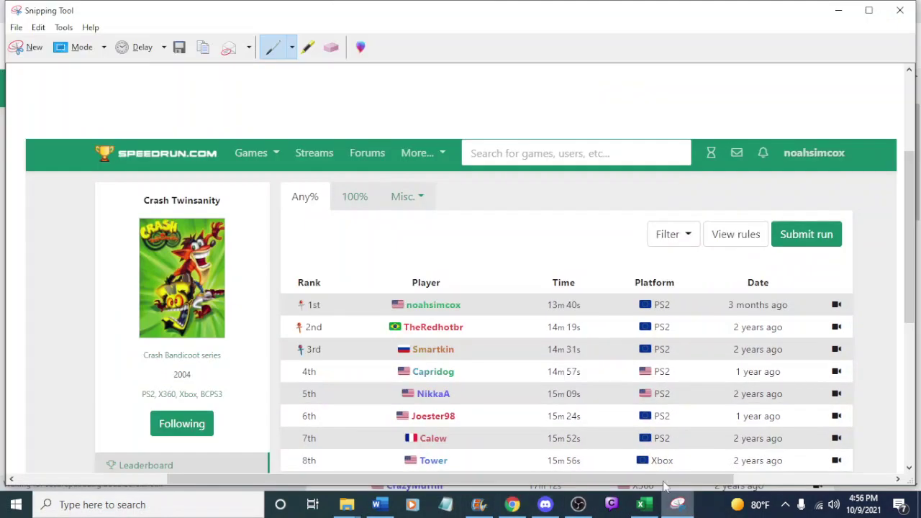
click(32, 46)
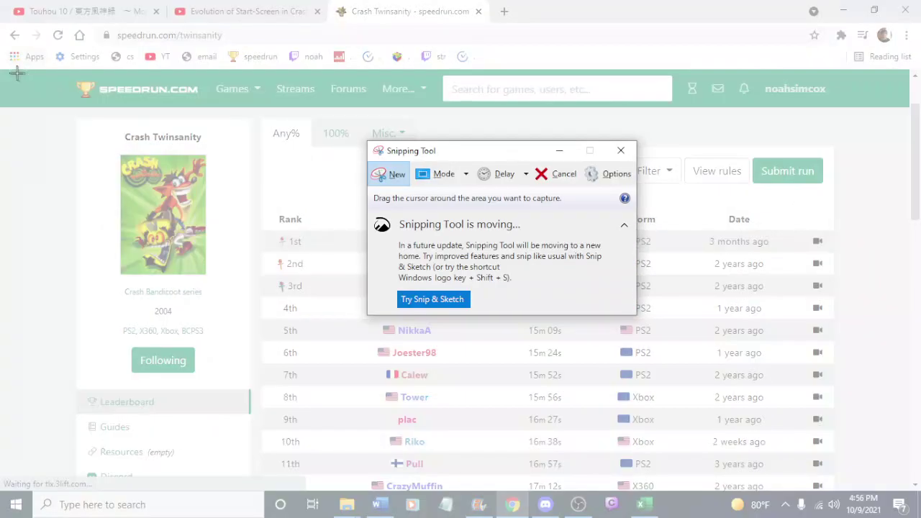
drag(9, 74, 856, 474)
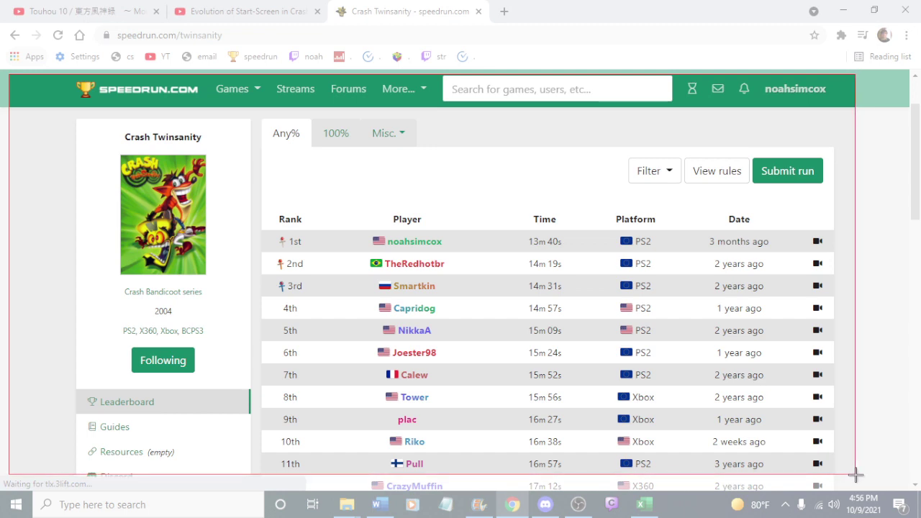
drag(855, 475, 855, 474)
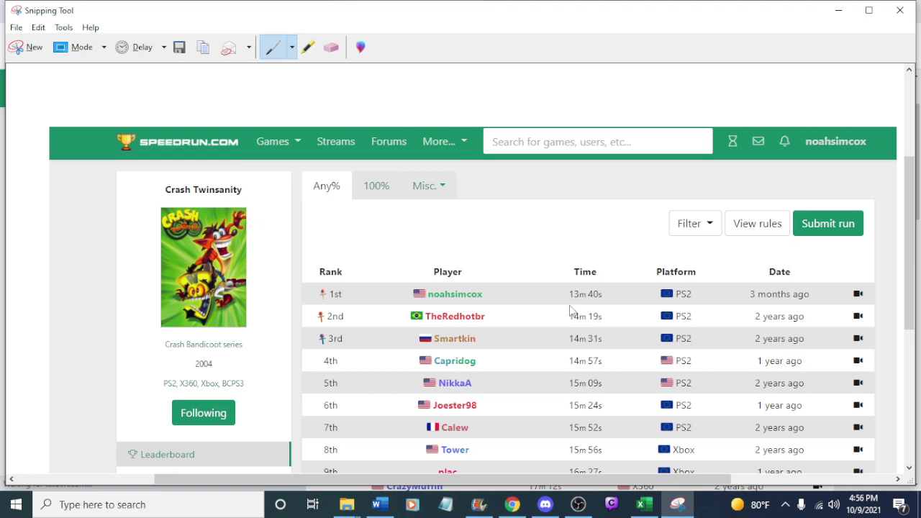
Save the snip as a PNG named leaderboard in the Desktop's warp skip video folder and minimize Snipping Tool
key(ctrl+s)
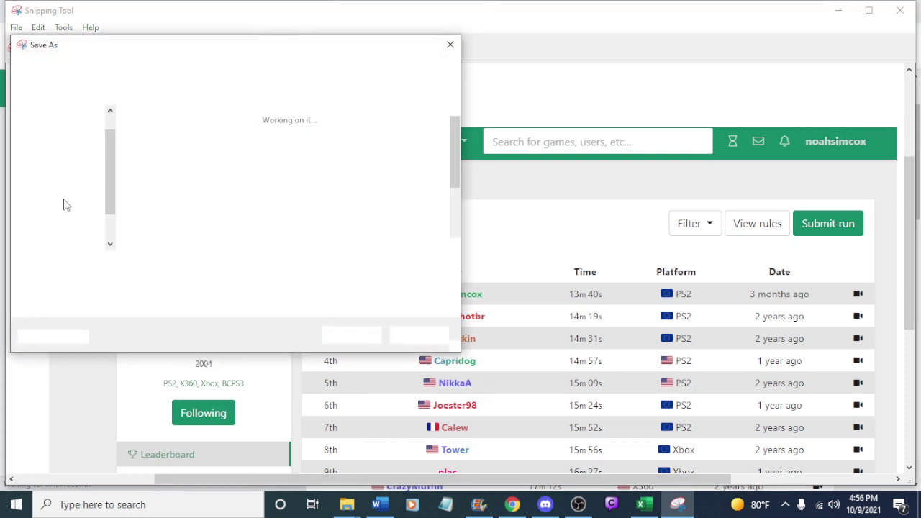
scroll(287, 185, down, 2)
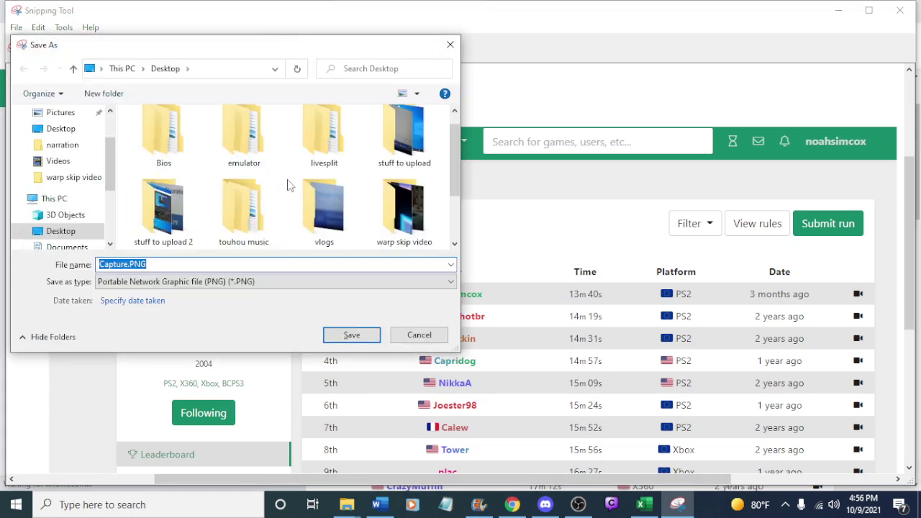
double_click(399, 141)
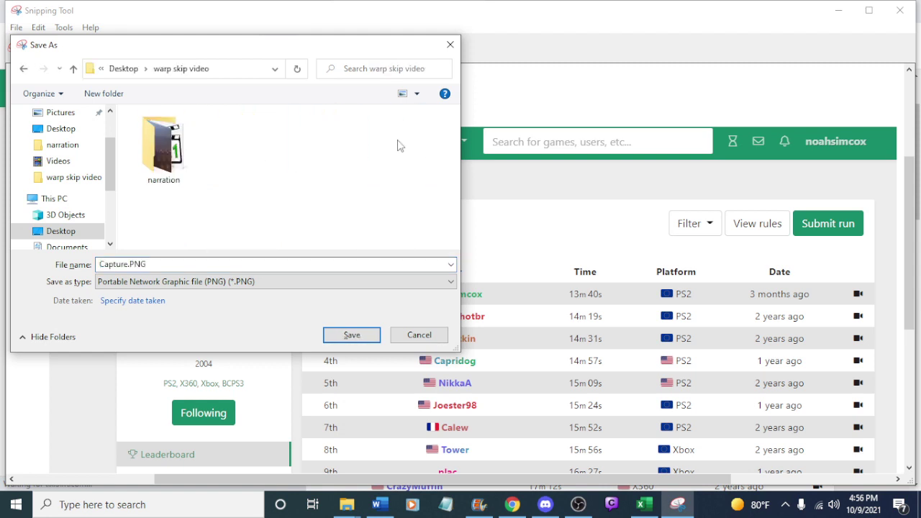
click(119, 264)
double_click(119, 264)
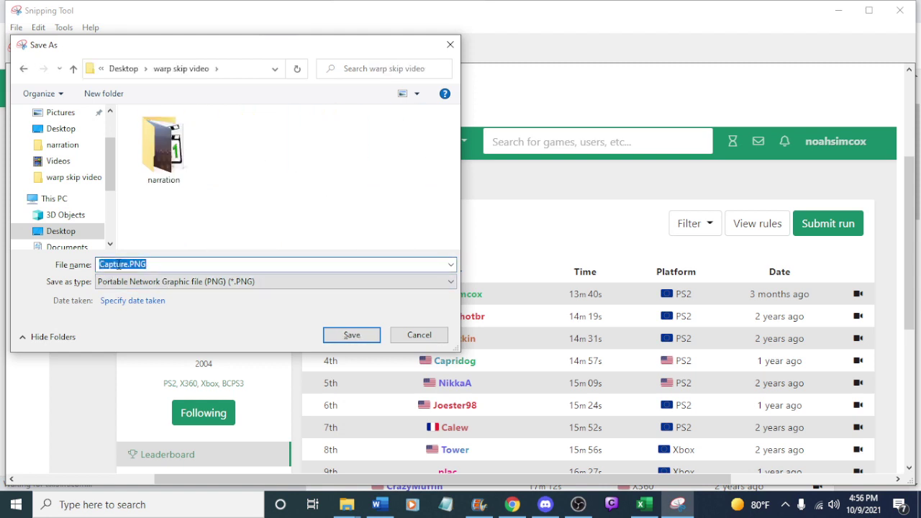
text(leade)
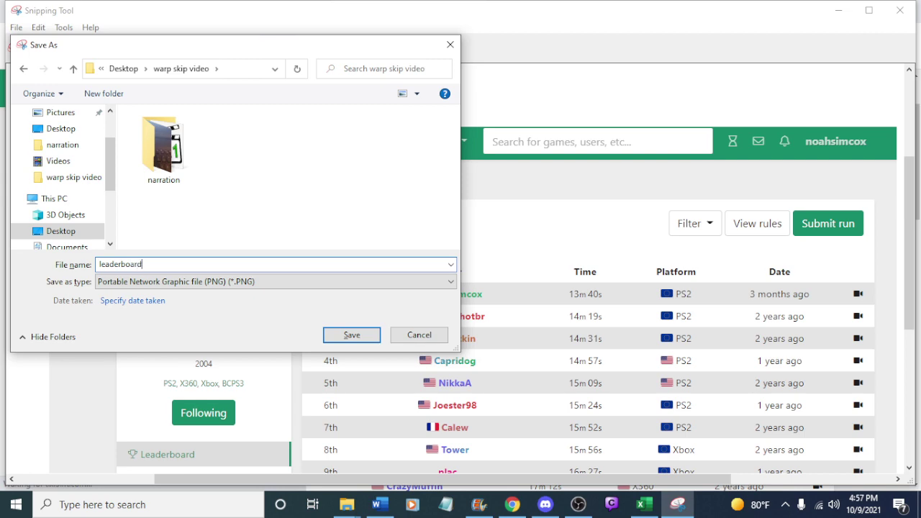
text(rboard)
key(Return)
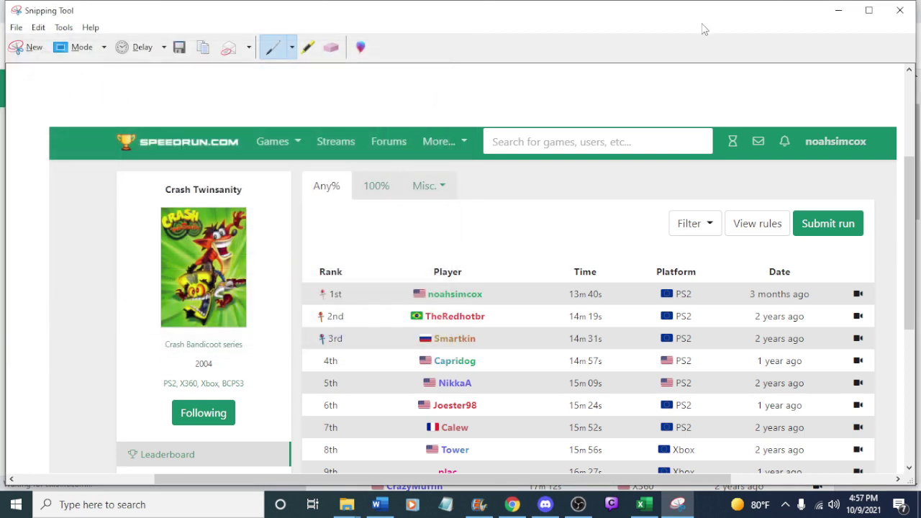
click(838, 10)
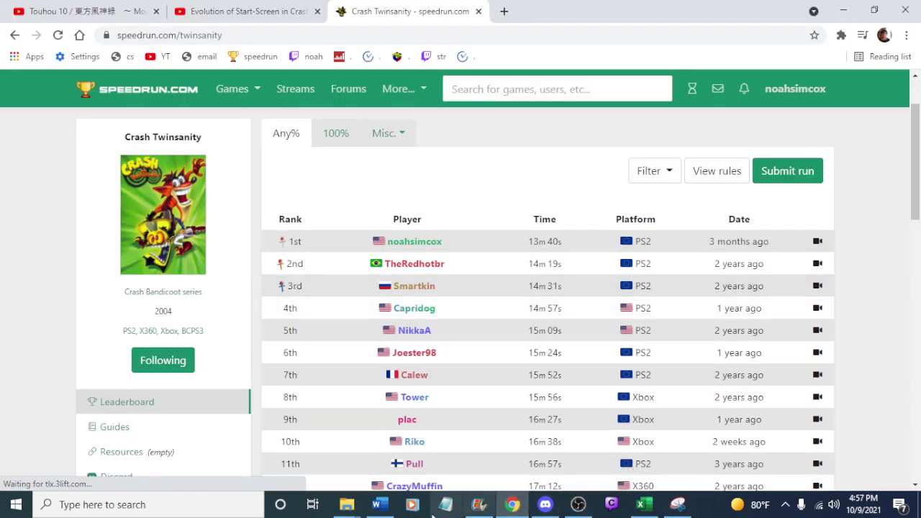
Switch to File Explorer and open the warp skip video folder on the Desktop
click(347, 504)
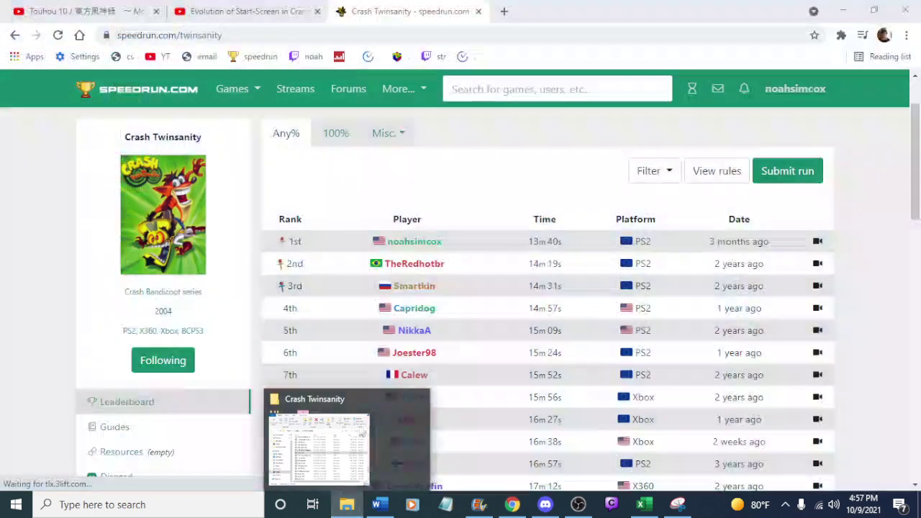
click(372, 477)
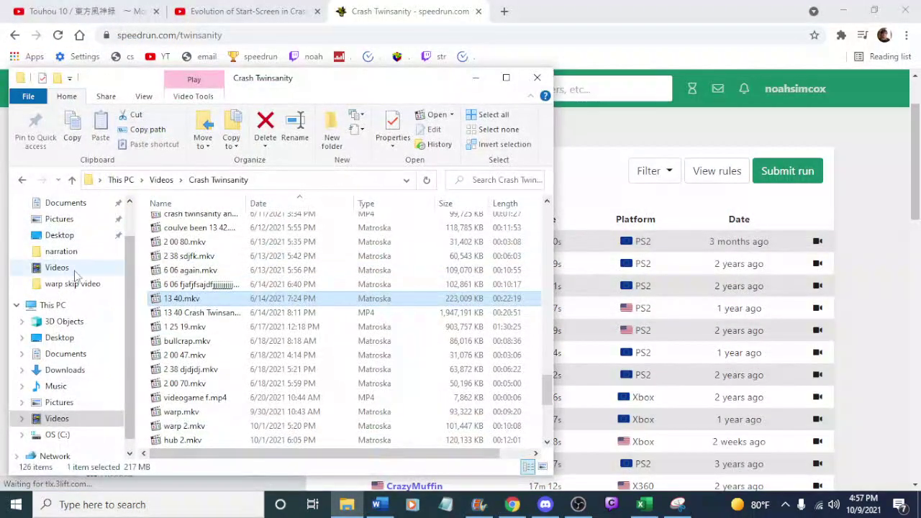
click(58, 235)
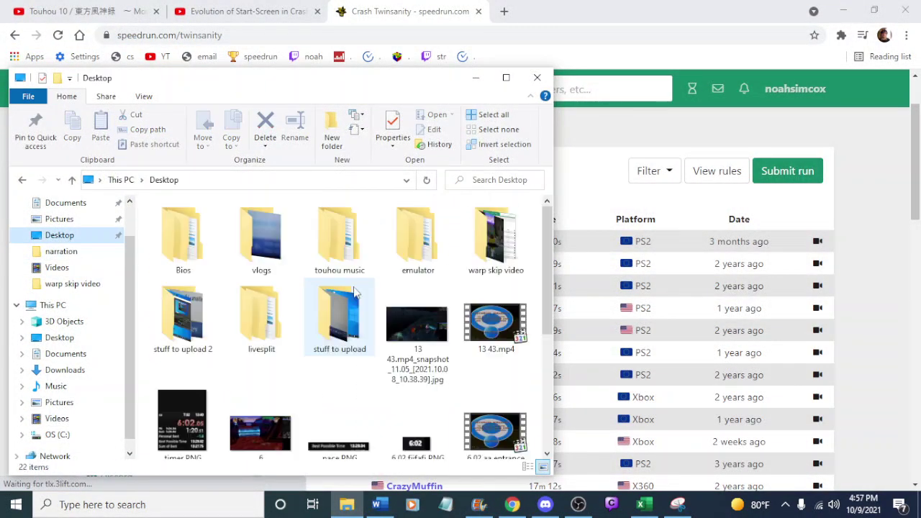
double_click(495, 237)
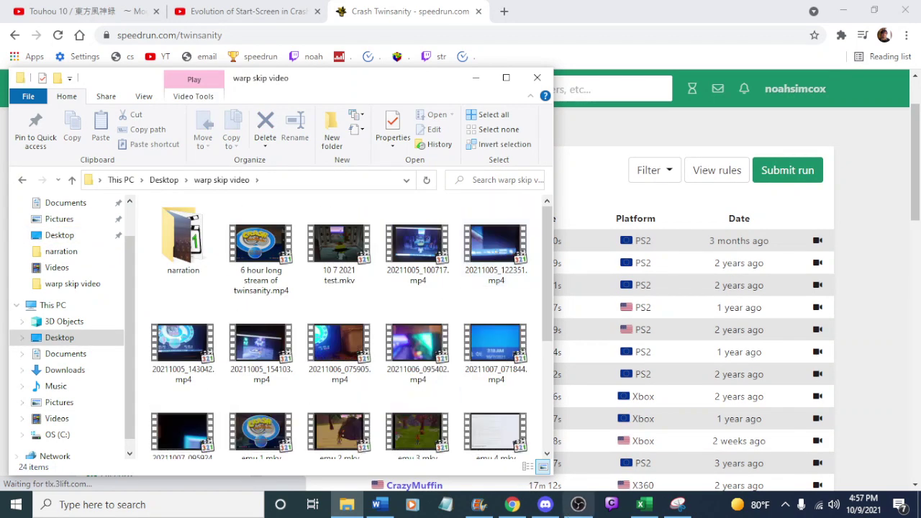
Insert leaderboard.PNG from the folder into the Movie Maker timeline at the split in the 13 40.mkv speedrun clip
click(478, 504)
click(344, 507)
scroll(339, 323, down, 3)
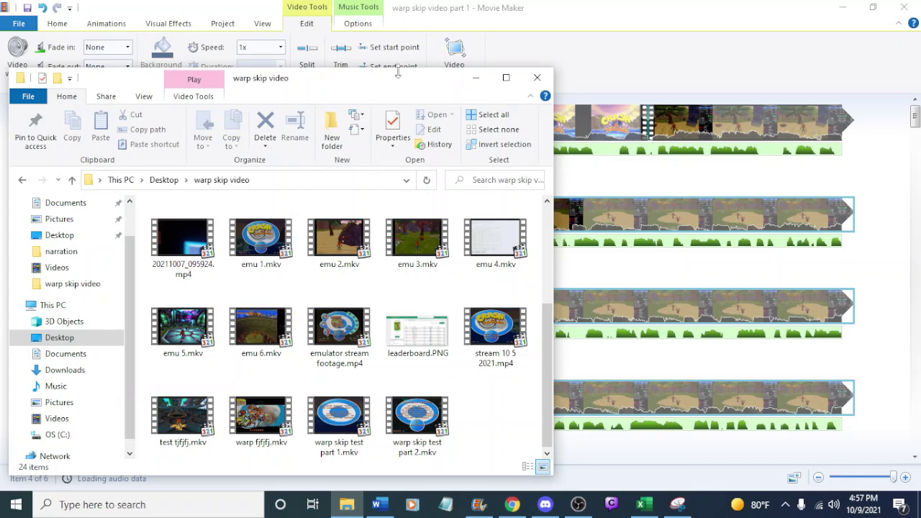
drag(397, 72, 231, 92)
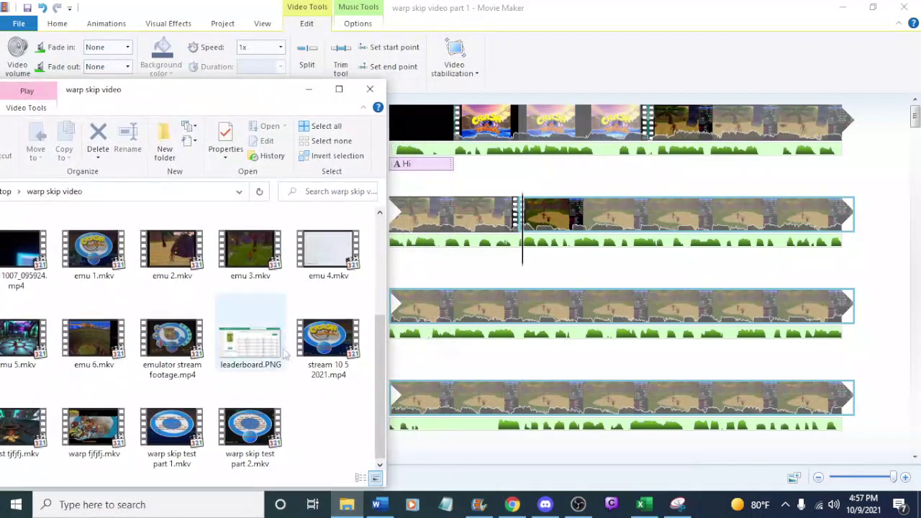
drag(285, 353, 523, 226)
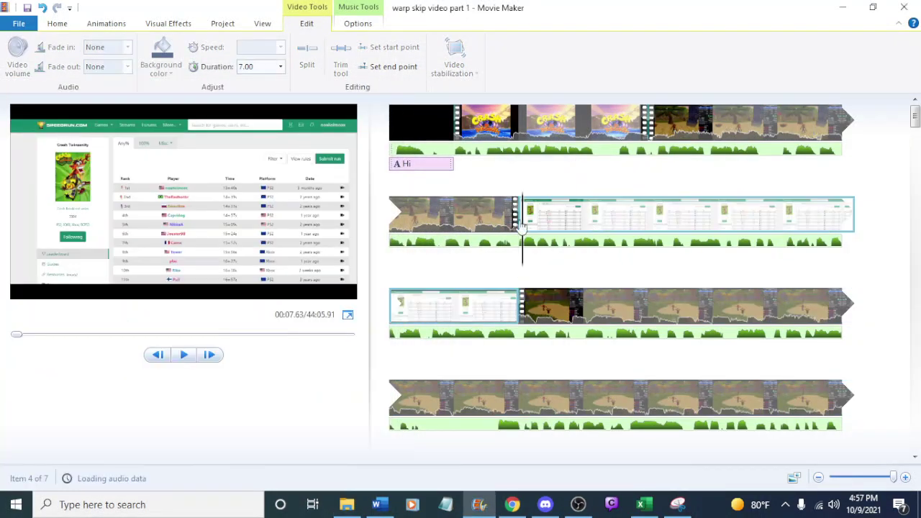
Play the project from the opening title to check how the leaderboard image fits the narration
key(space)
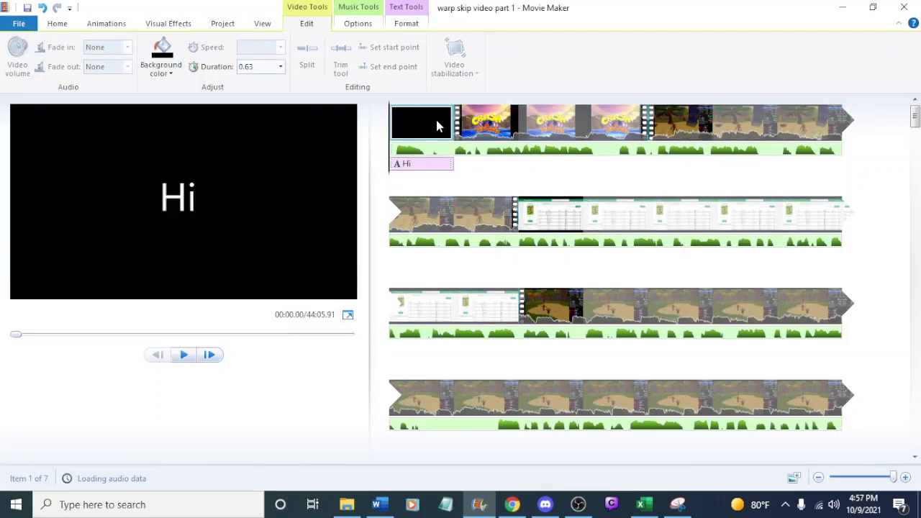
click(436, 126)
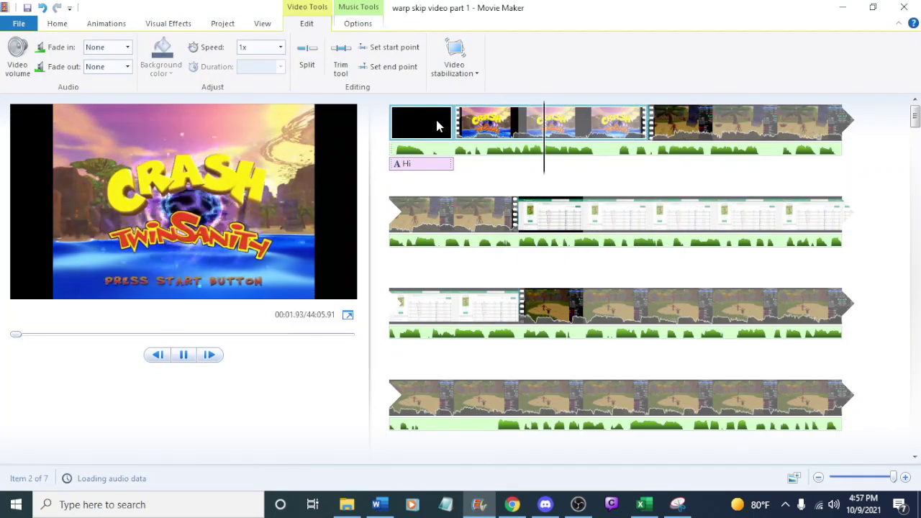
click(436, 125)
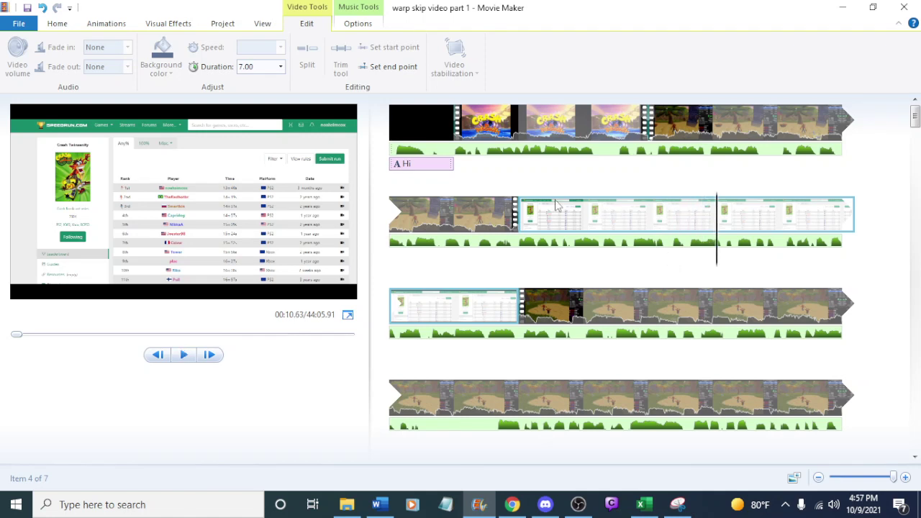
Play the leaderboard image from its start and set its end point so it lasts 2.33 seconds
click(529, 216)
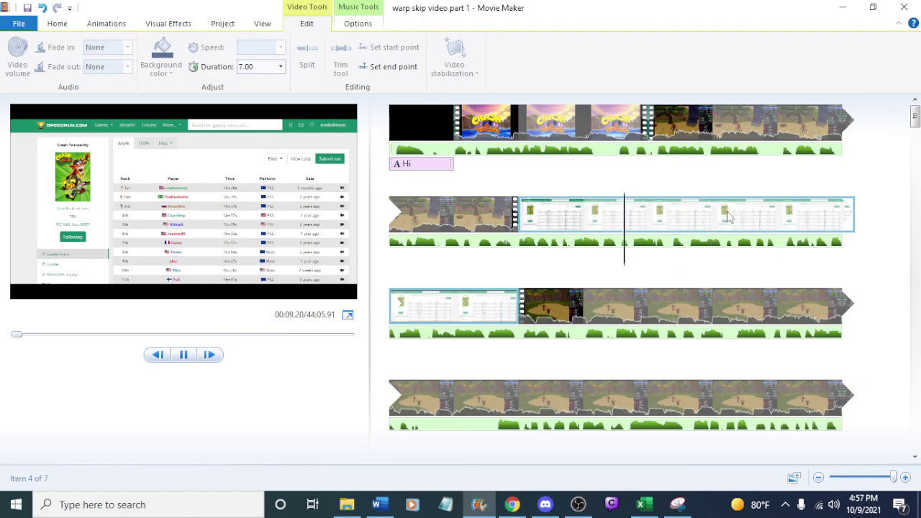
key(space)
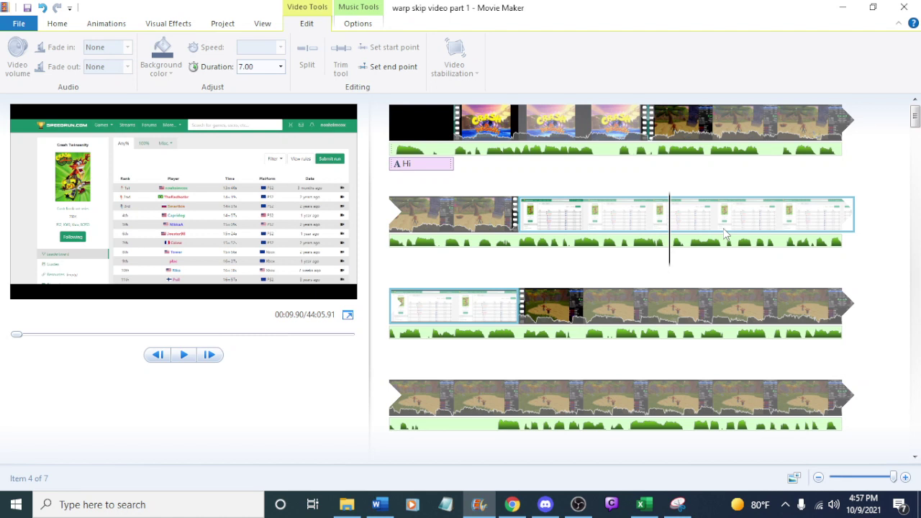
right_click(669, 226)
click(711, 320)
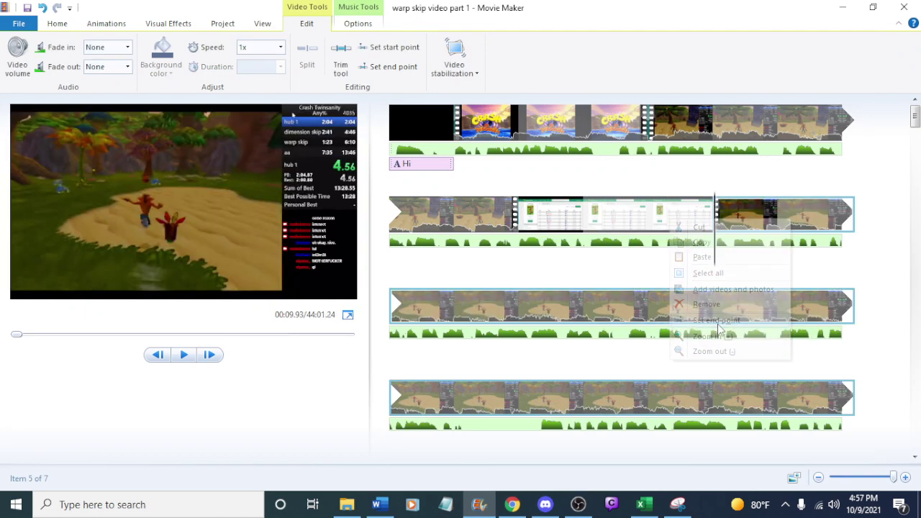
Switch to Chrome's Crash Twinsanity leaderboard and capture a new snip of the table header and the top three rows with Snipping Tool
click(512, 505)
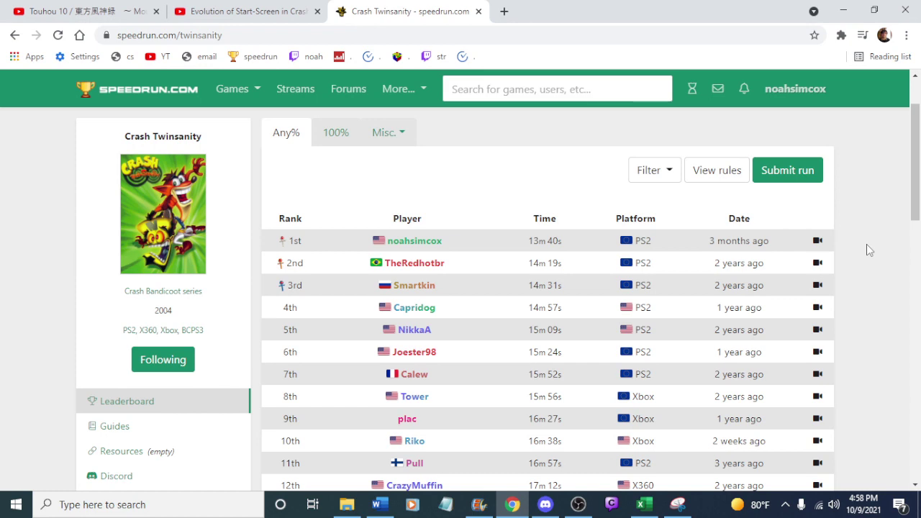
click(678, 504)
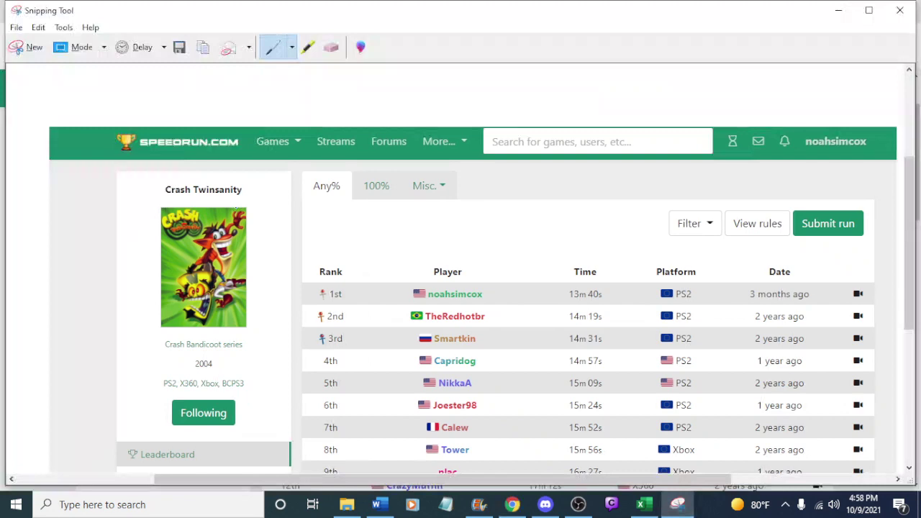
click(31, 49)
drag(489, 152, 650, 102)
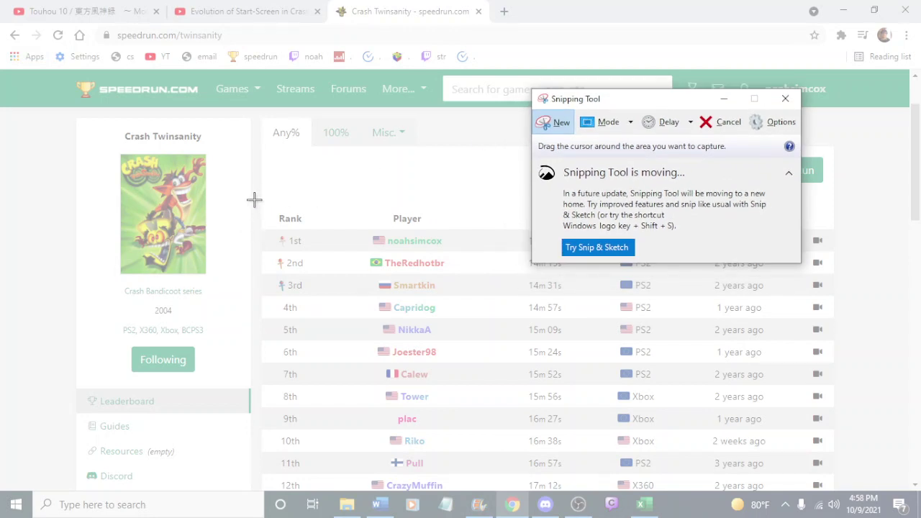
drag(255, 199, 840, 295)
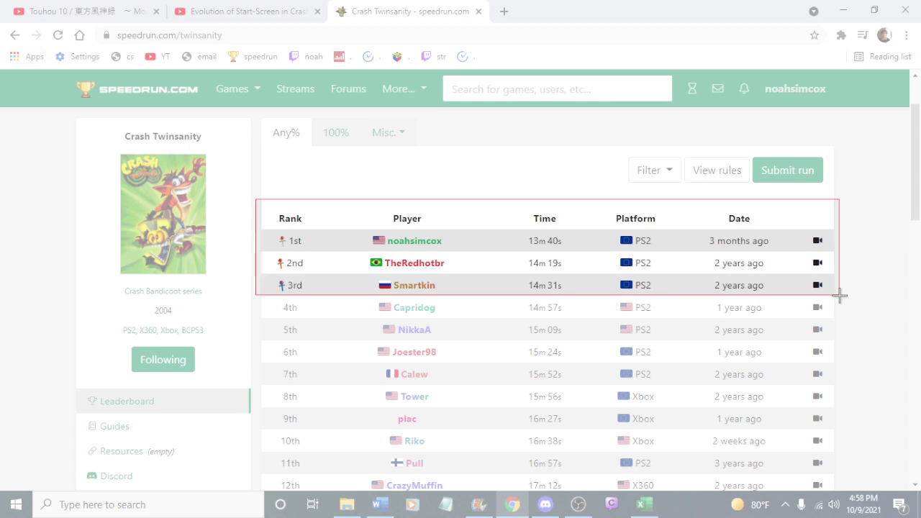
drag(839, 295, 839, 295)
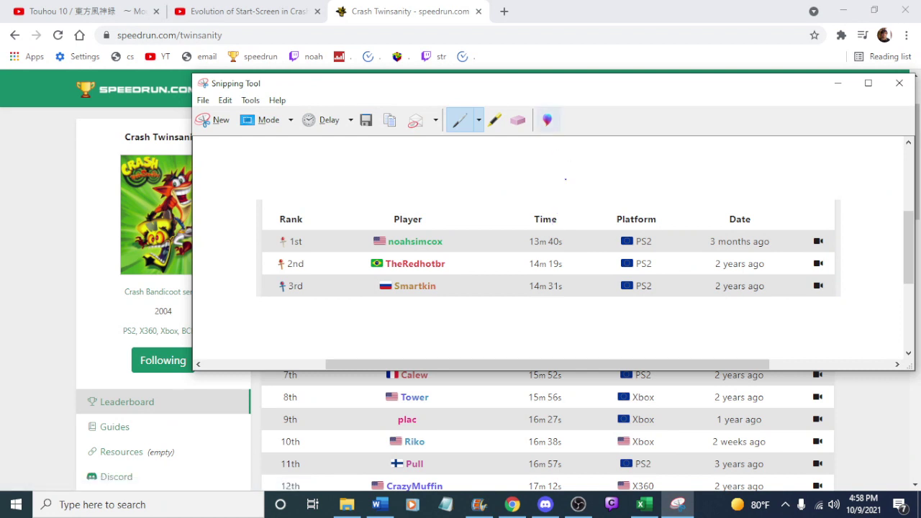
Save the snip as a PNG named top 3 in the Desktop's warp skip video folder
key(ctrl+s)
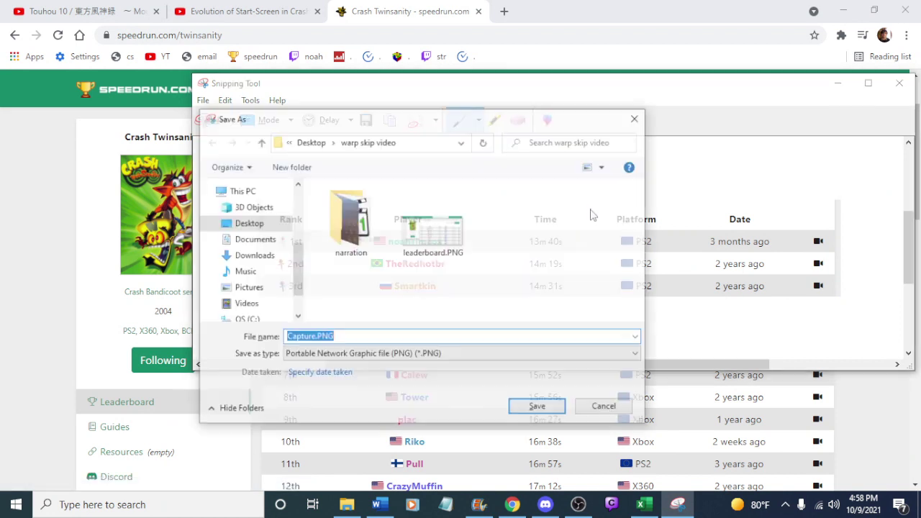
text(top)
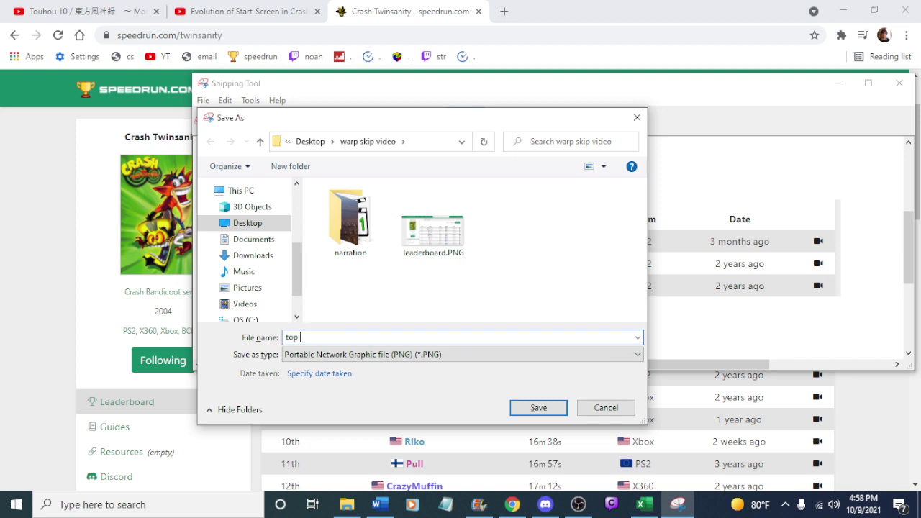
key(Return)
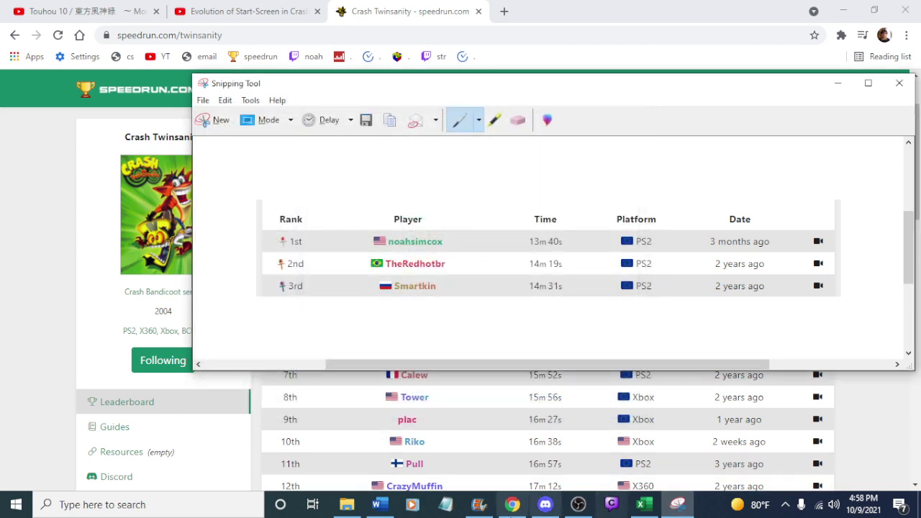
Switch to Movie Maker and insert top 3.PNG from the warp skip video folder directly after the leaderboard image
click(478, 504)
click(565, 228)
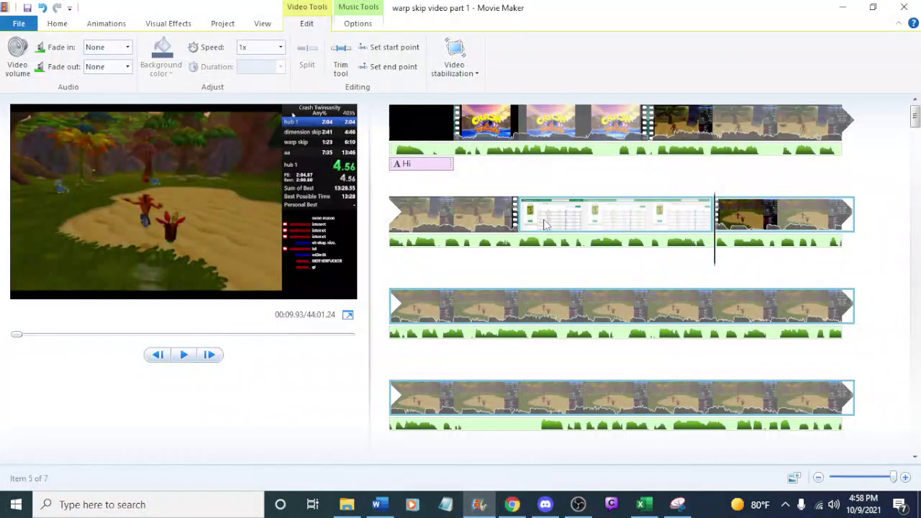
key(space)
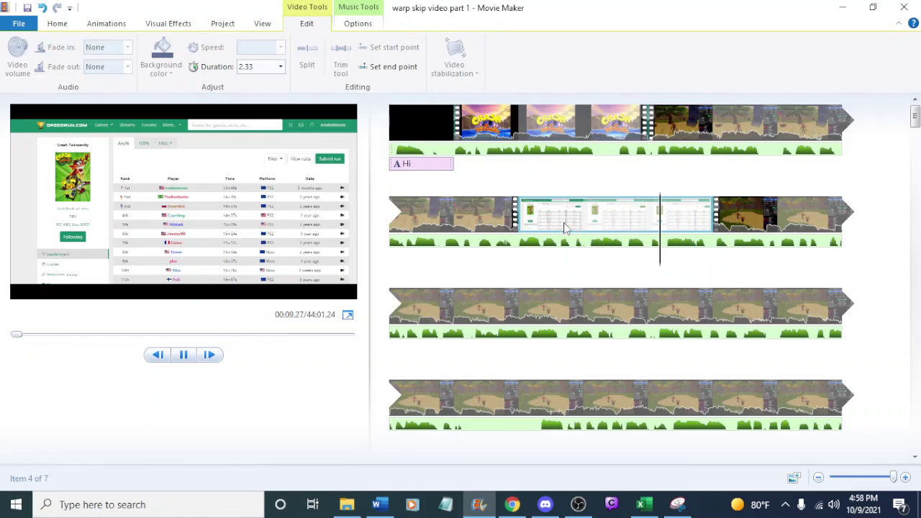
key(space)
click(346, 505)
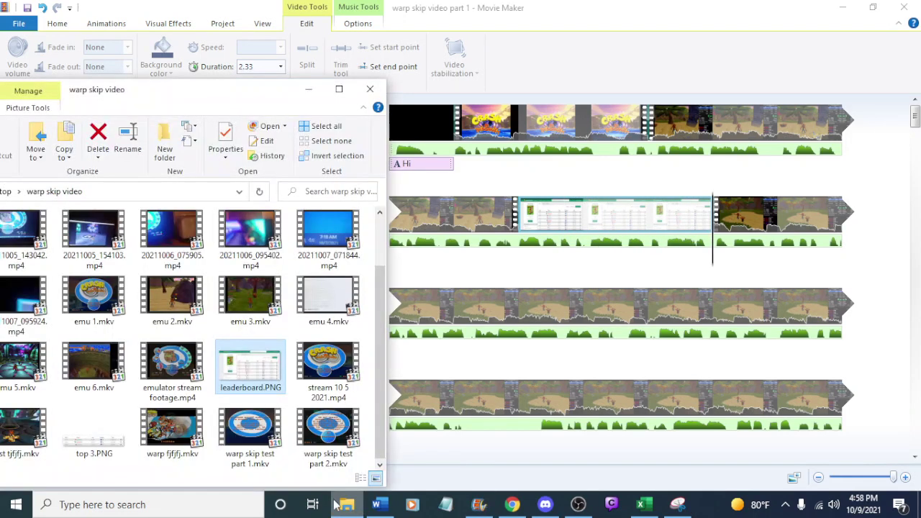
drag(94, 431, 714, 230)
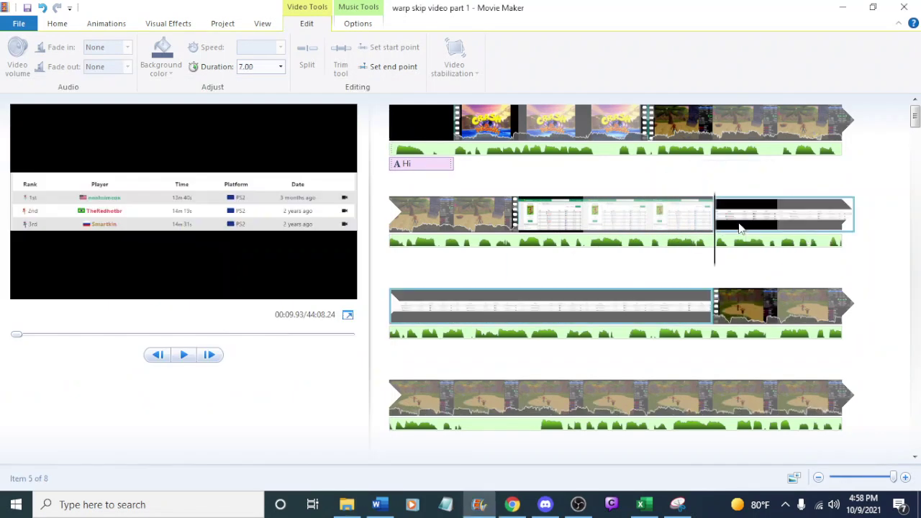
Play the timeline around the leaderboard and top 3 images to check how they fit the narration
key(space)
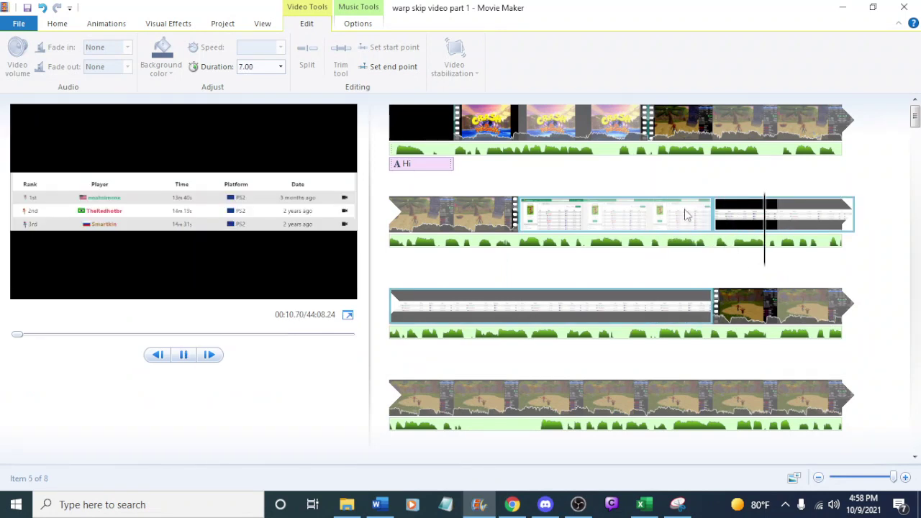
click(652, 216)
click(566, 229)
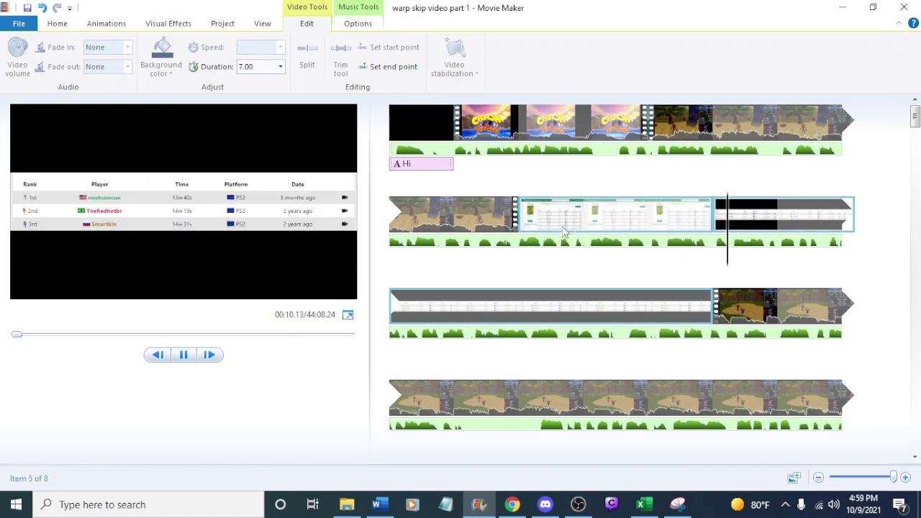
key(space)
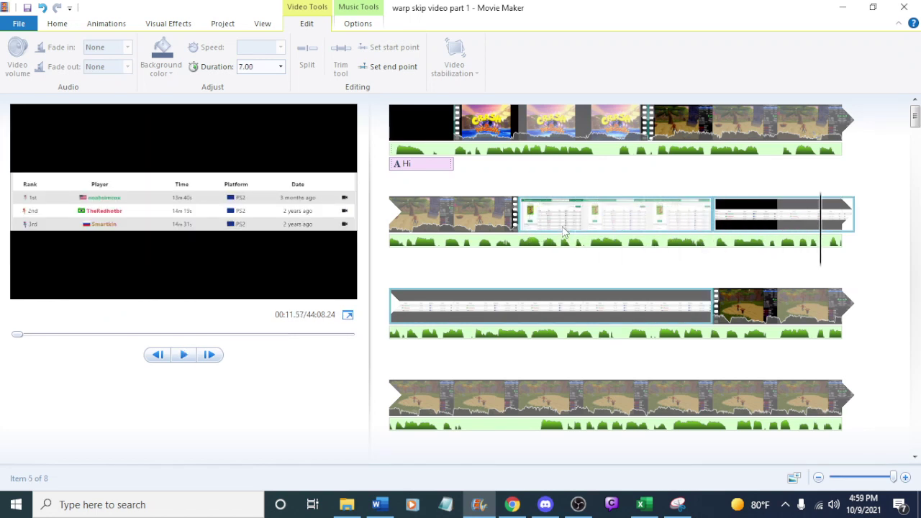
click(462, 206)
key(space)
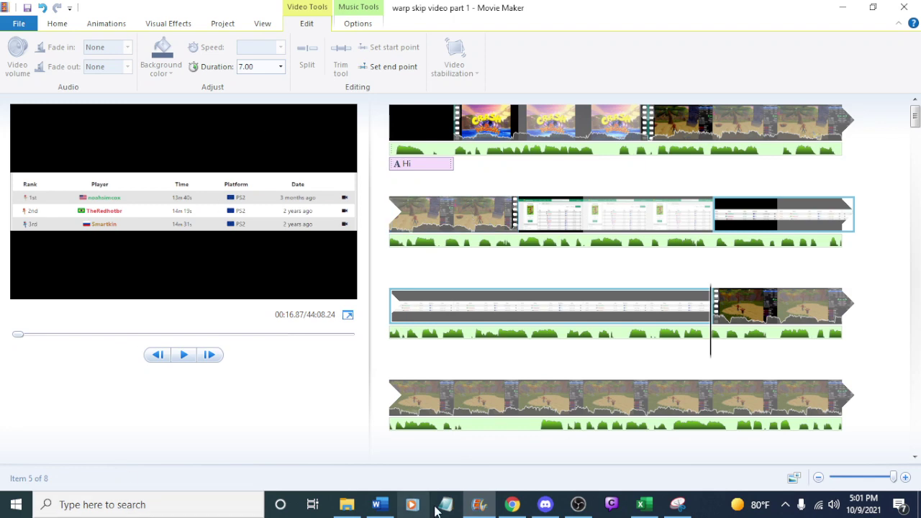
Switch to Chrome and open the signed-in account's own channel page on YouTube
click(512, 505)
click(277, 11)
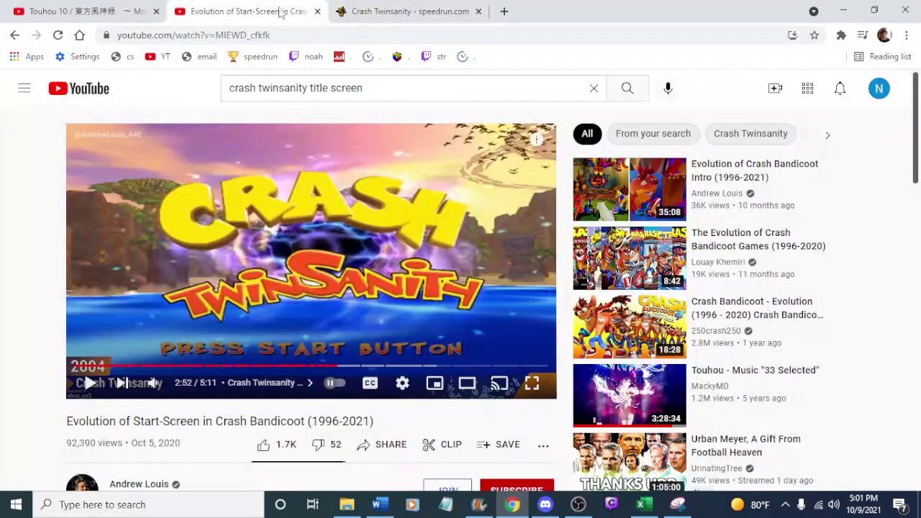
click(880, 97)
click(758, 143)
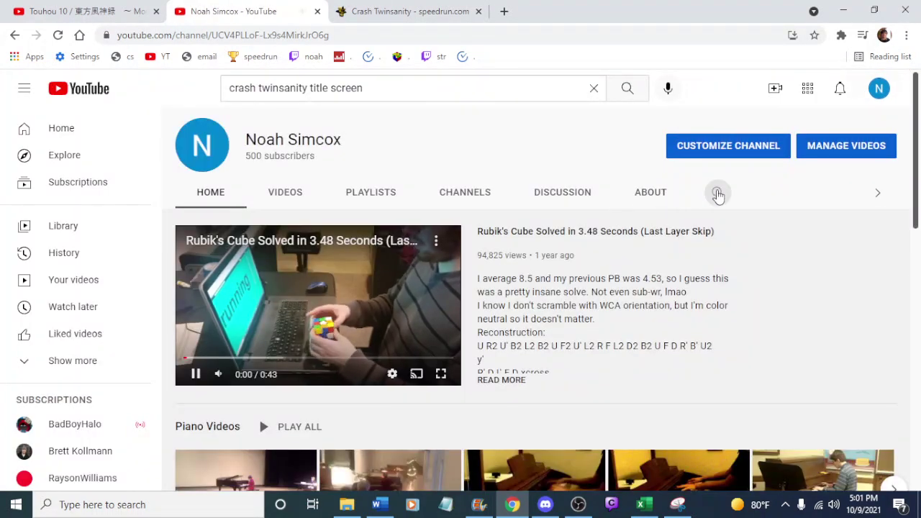
Search the channel's videos for "10,000 views"
click(717, 194)
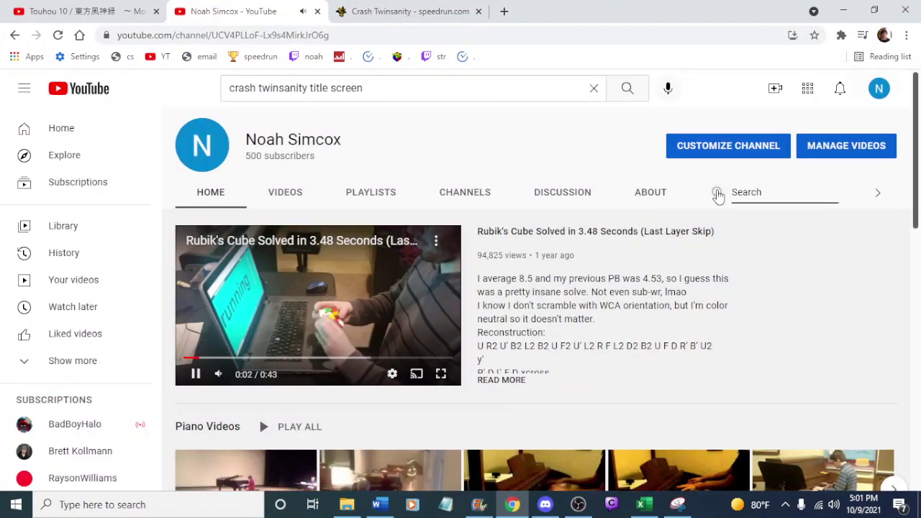
text(10)
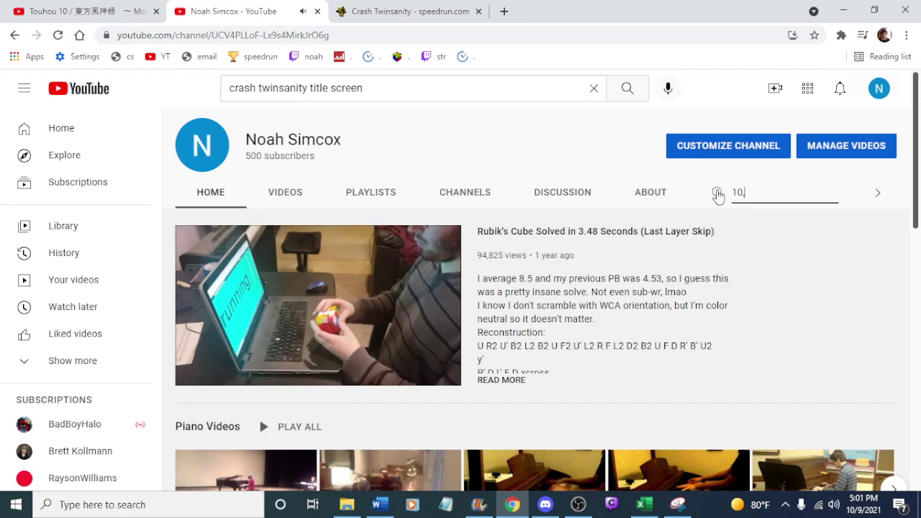
text(,000 views)
key(Return)
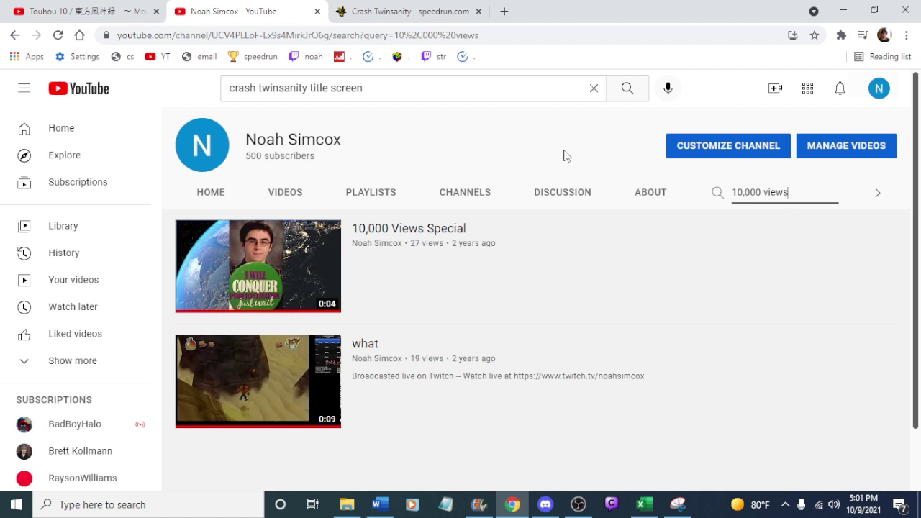
Search Google Images for "10,000 views special" in a new browser tab
click(504, 11)
text(100)
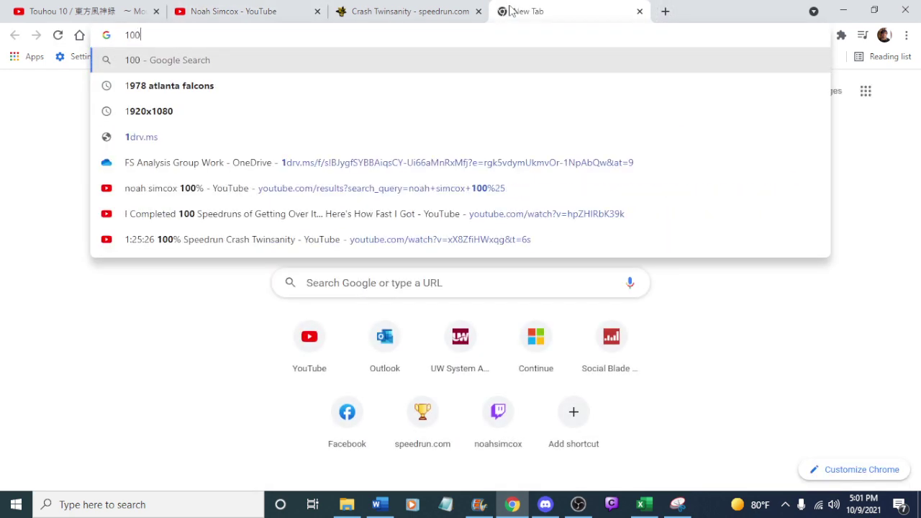
key(BackSpace)
text(.000 views )
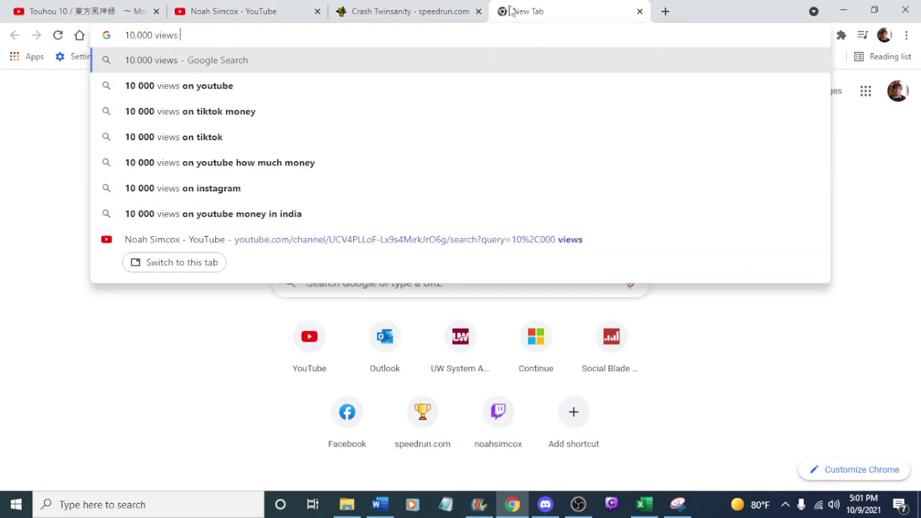
text(special)
key(Return)
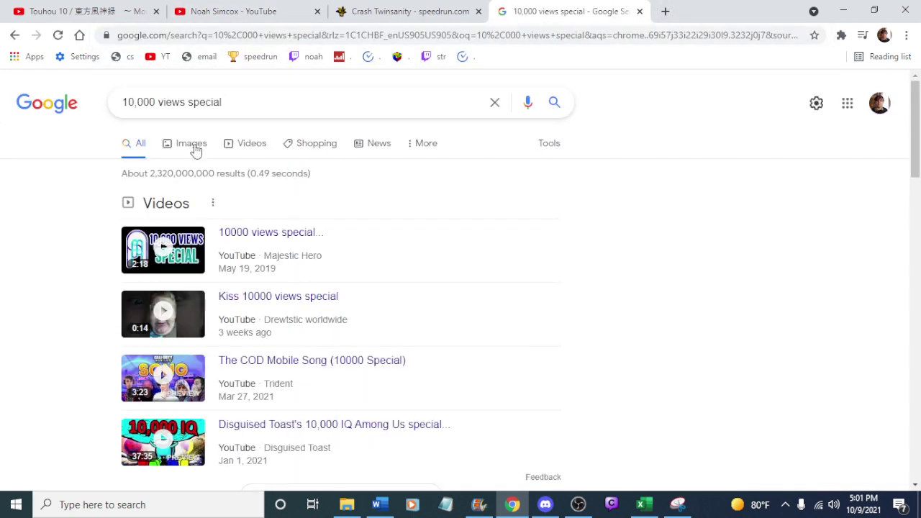
click(192, 146)
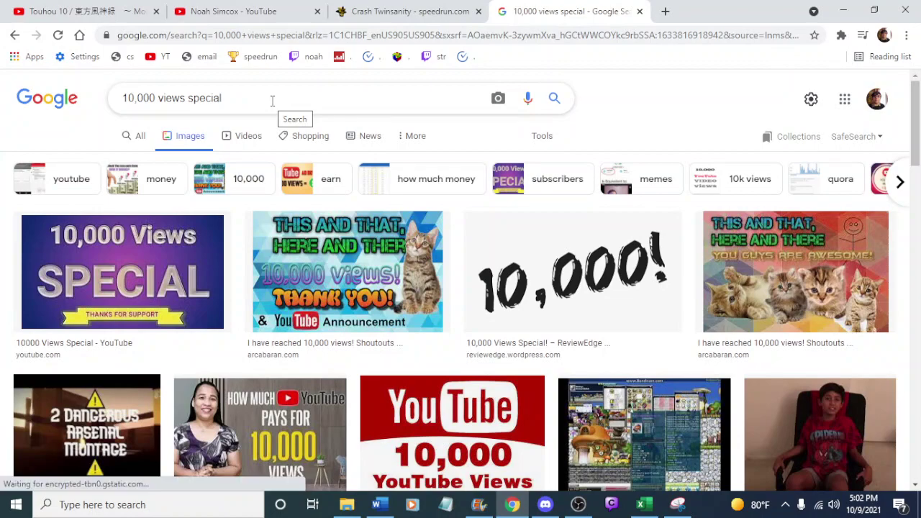
Look through the image results for a suitable 10,000 views special picture
scroll(272, 101, down, 7)
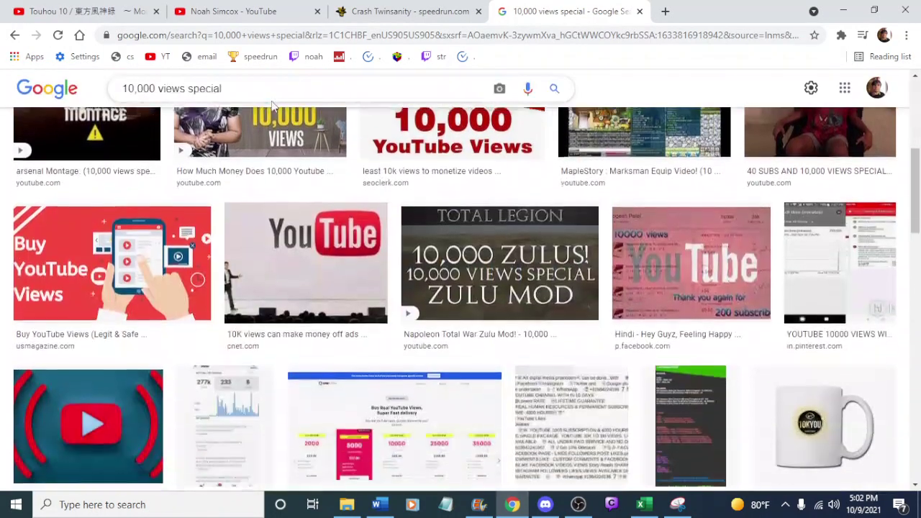
scroll(271, 100, down, 5)
scroll(271, 97, up, 3)
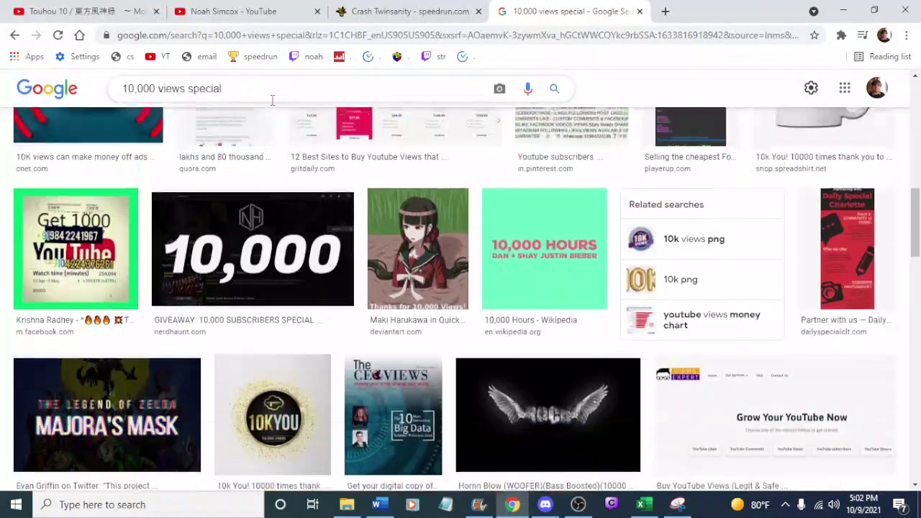
scroll(272, 100, down, 5)
scroll(272, 100, down, 15)
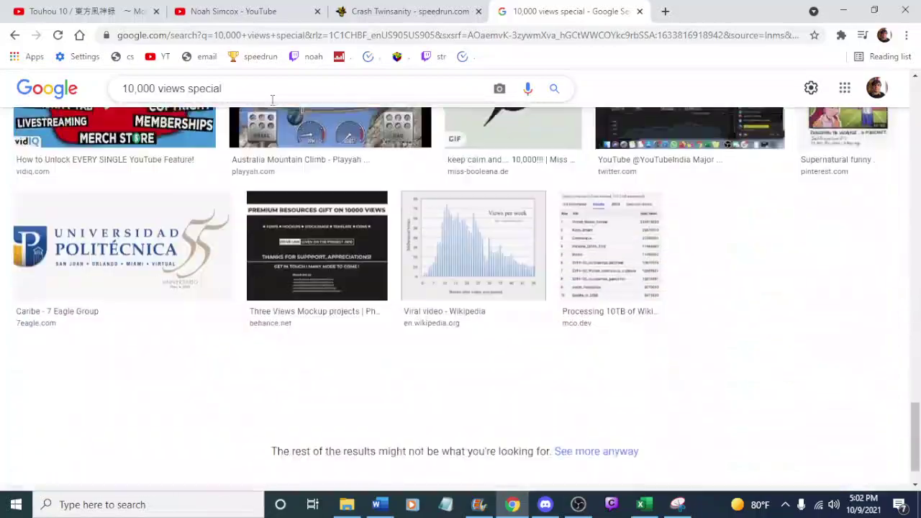
scroll(272, 100, up, 12)
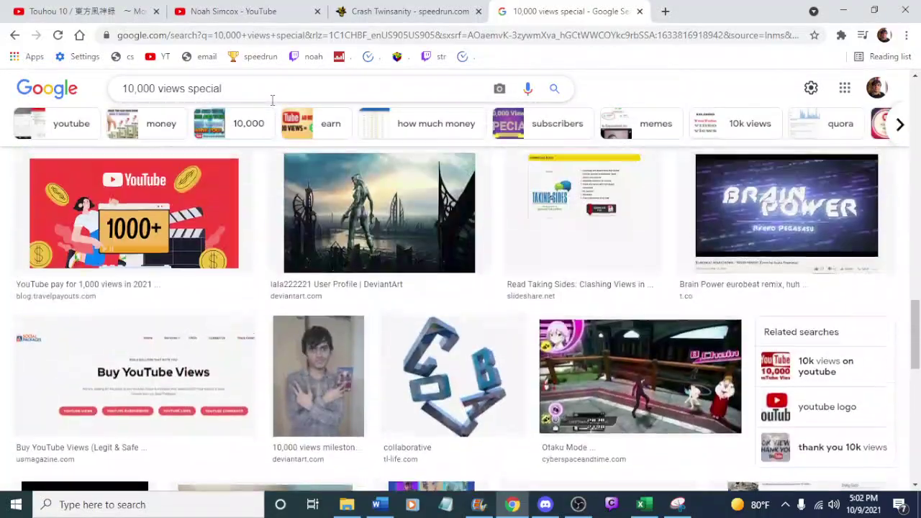
scroll(272, 100, up, 8)
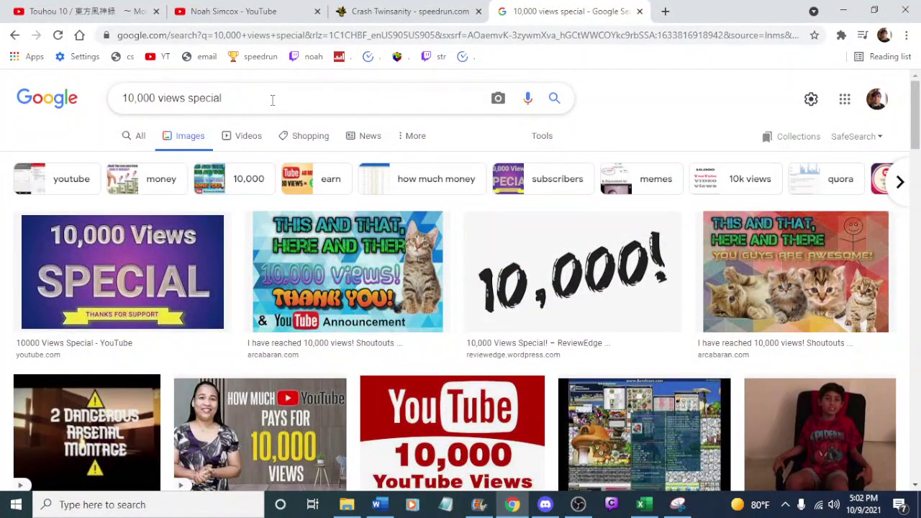
Refine the image search by adding the channel owner's full name and look through the results
click(232, 108)
text(noah simcox)
key(Return)
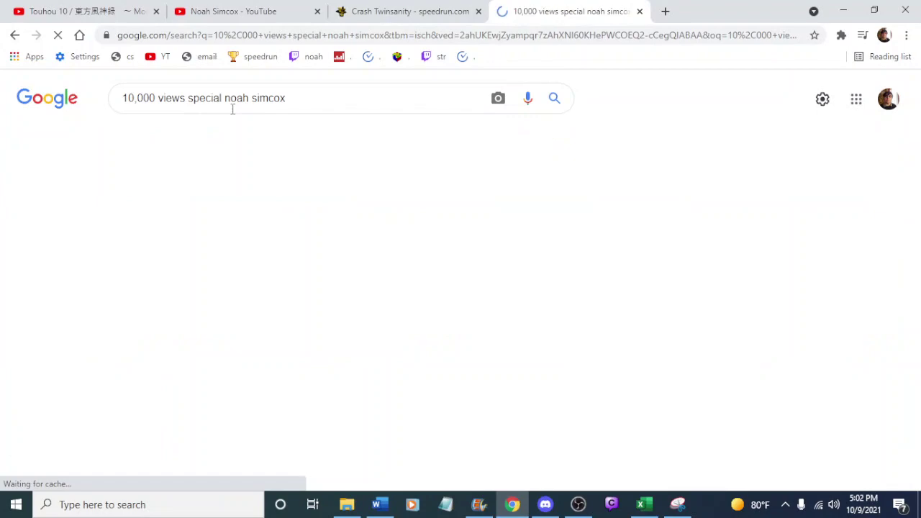
scroll(288, 120, down, 5)
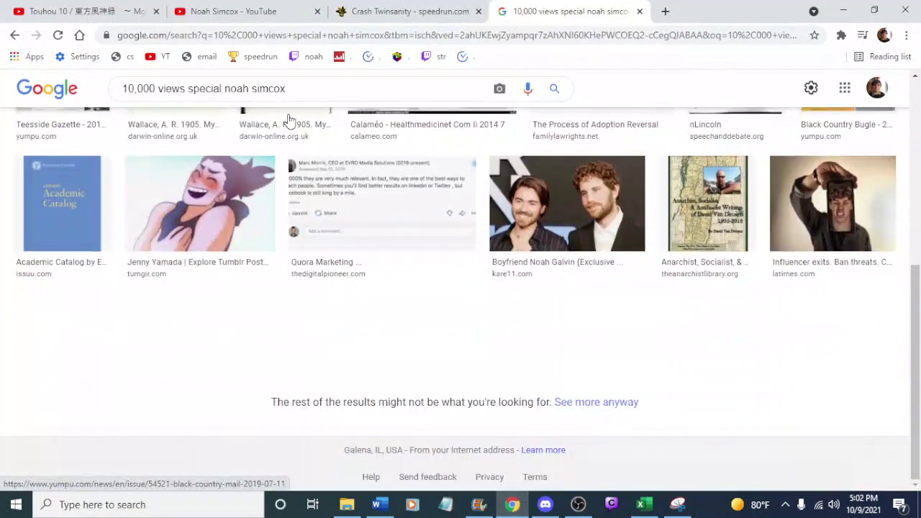
Close the image search tab and return to the channel's "10,000 views" video results
scroll(289, 126, up, 5)
scroll(290, 129, up, 1)
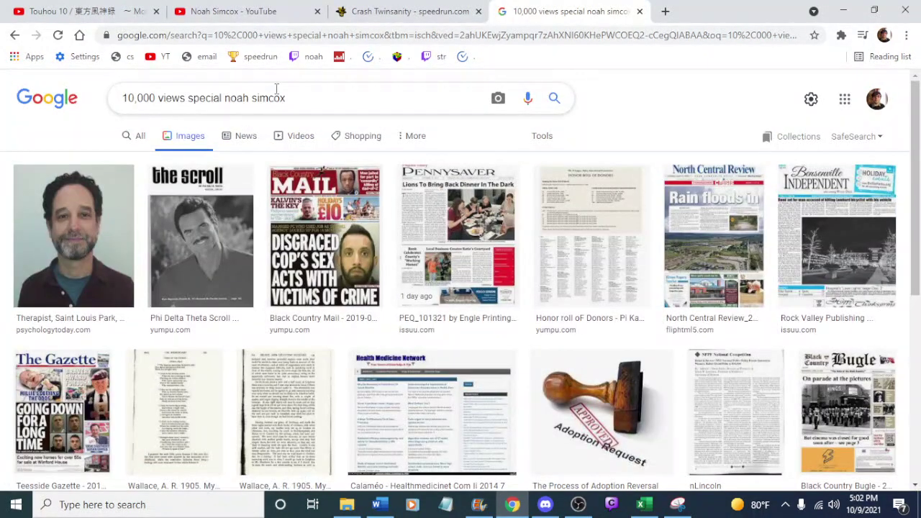
click(403, 11)
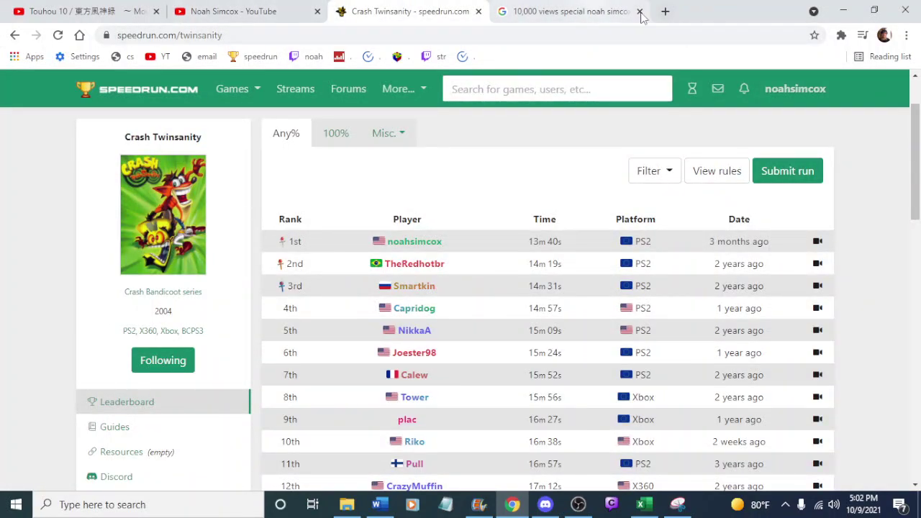
click(612, 12)
click(639, 12)
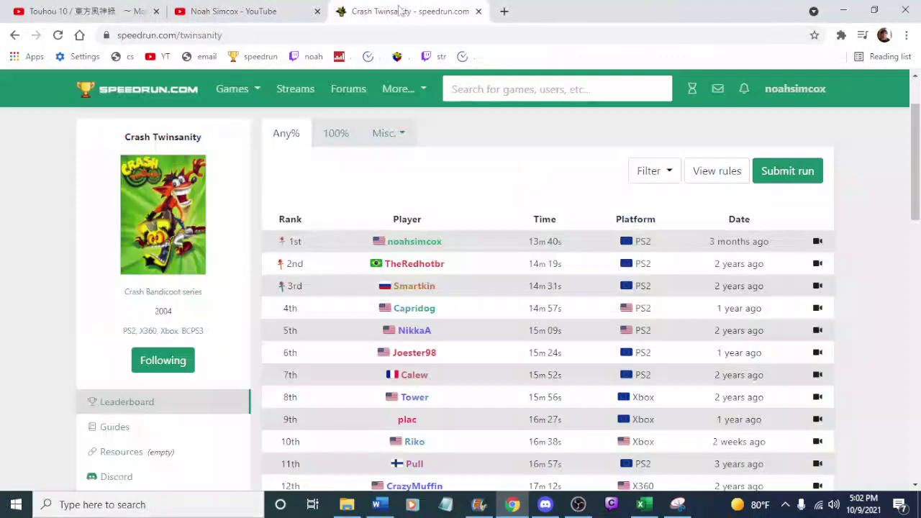
click(298, 7)
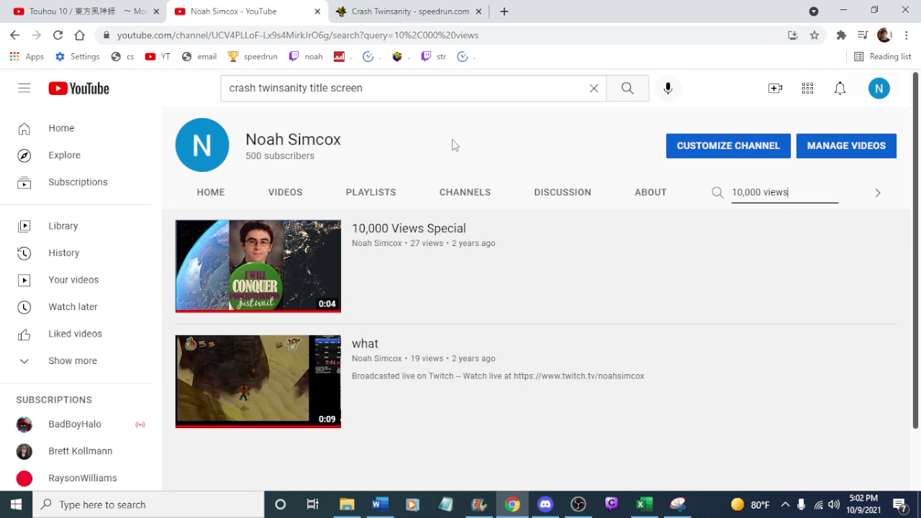
Open the video titled "what" in a new browser tab and play it in full screen
right_click(369, 345)
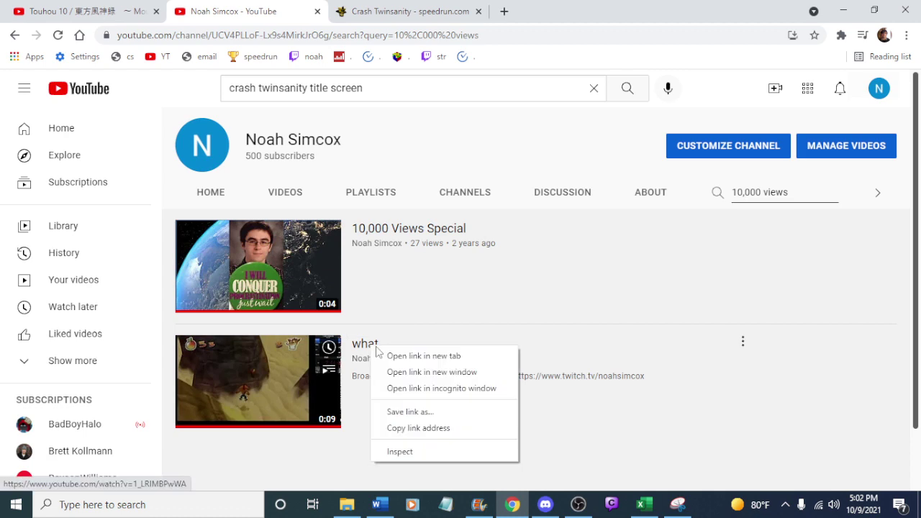
click(406, 353)
key(ctrl+Tab)
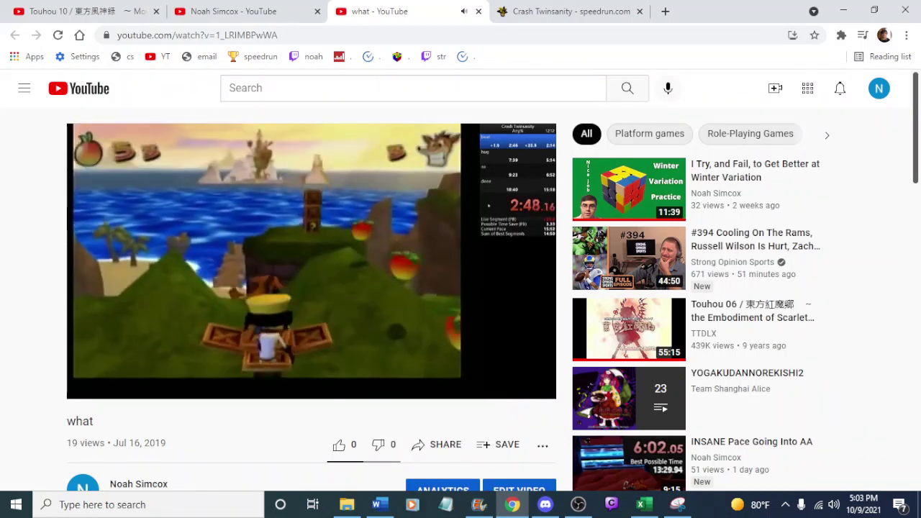
double_click(244, 302)
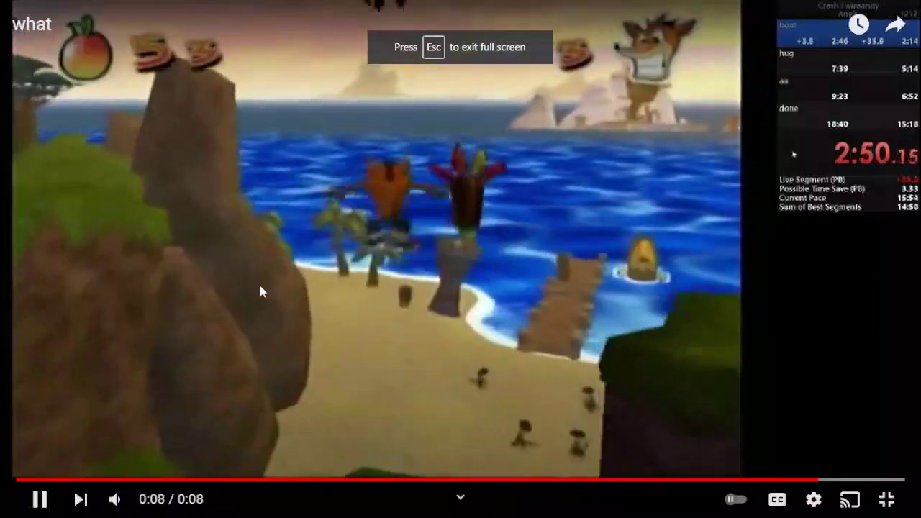
Review the "what" clip by pausing and replaying its key moments, exit full screen and close its tab
key(space)
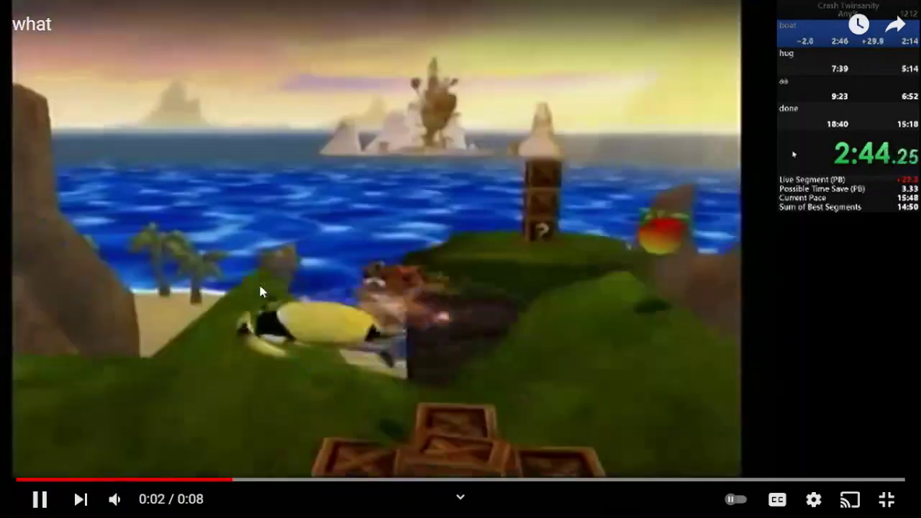
key(space)
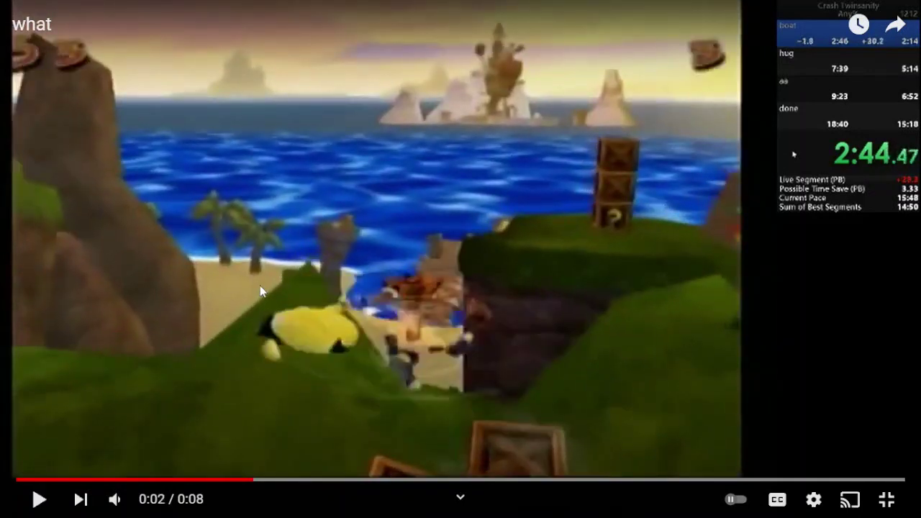
key(space)
key(space)
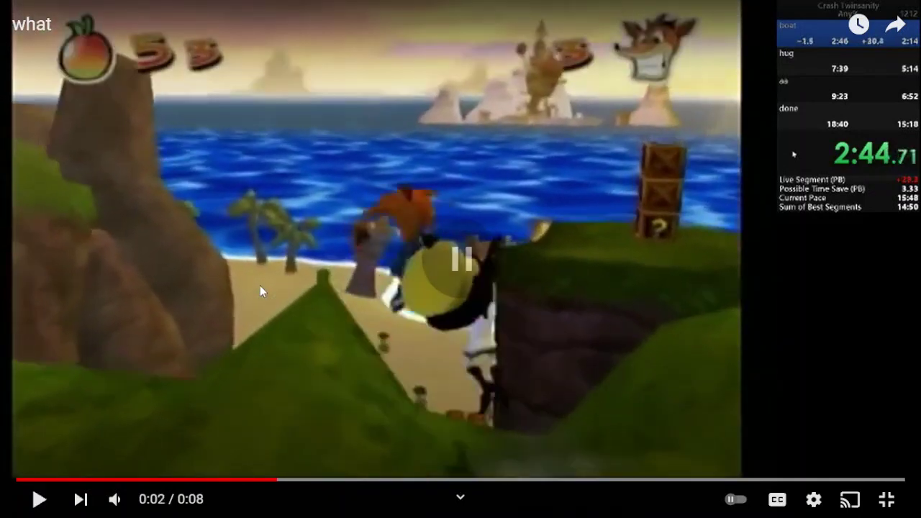
key(space)
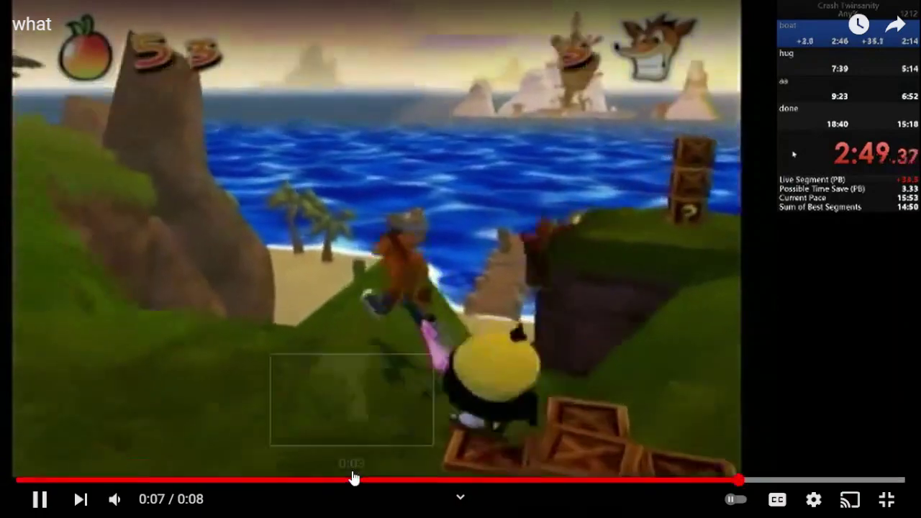
click(349, 477)
key(space)
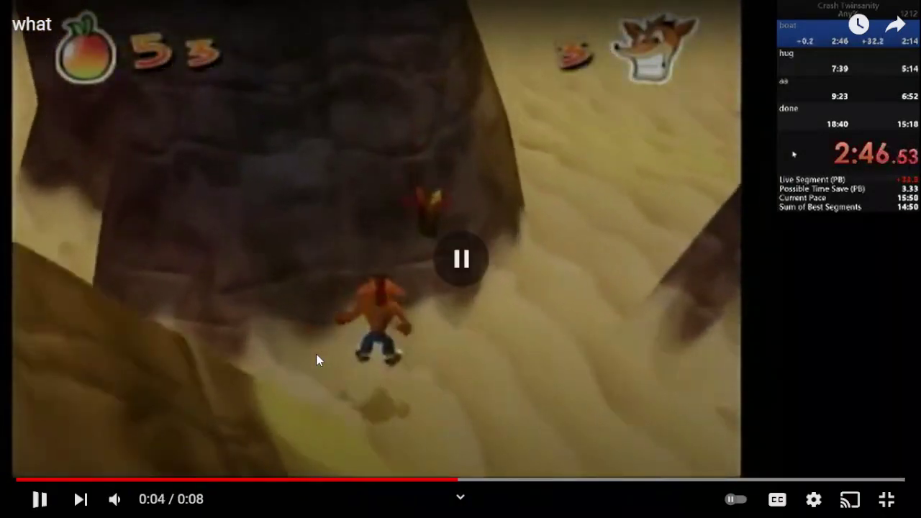
key(space)
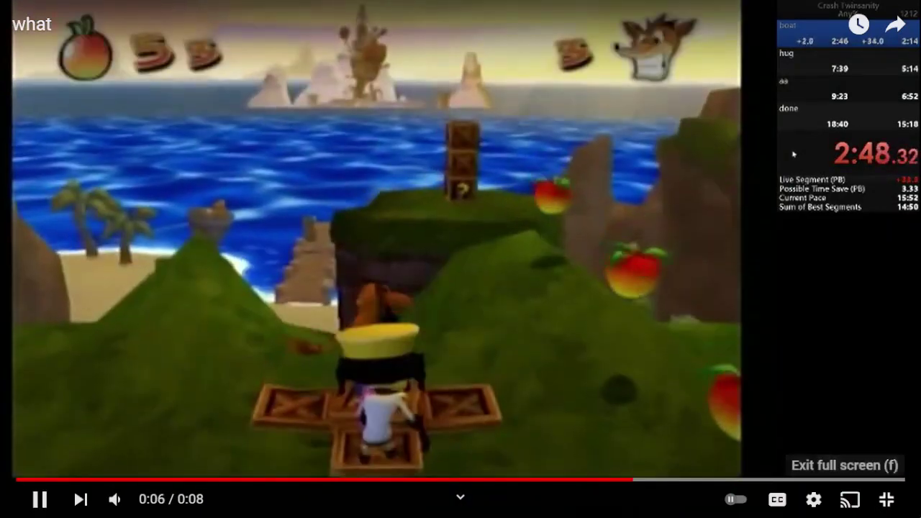
click(887, 499)
click(407, 308)
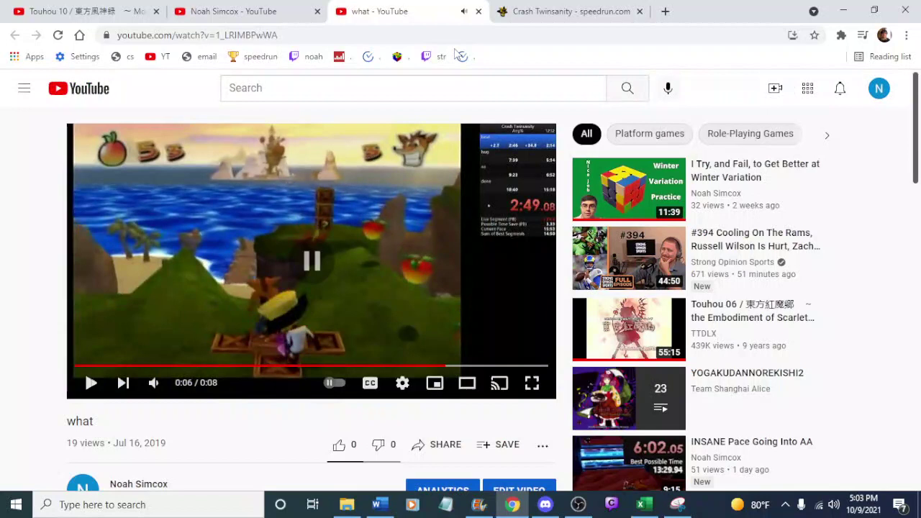
click(478, 11)
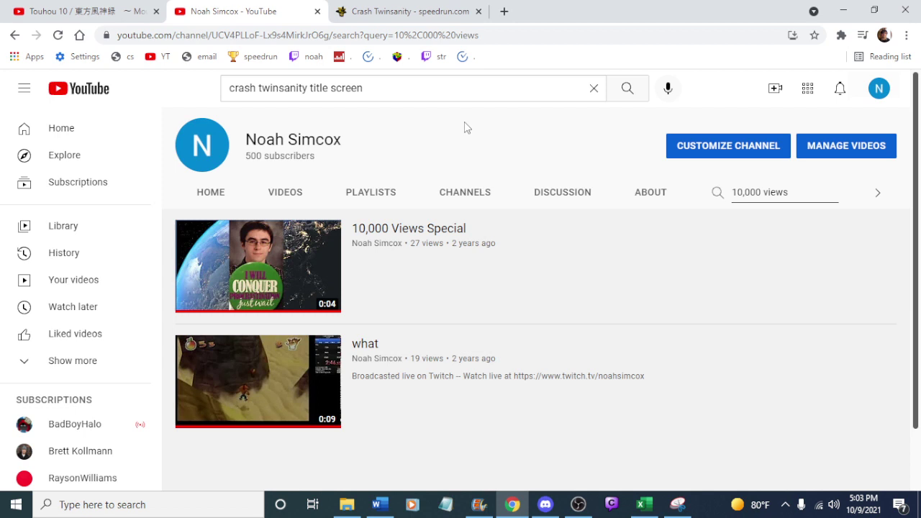
Switch to Movie Maker and play the narration over the top 3 leaderboard image
click(478, 504)
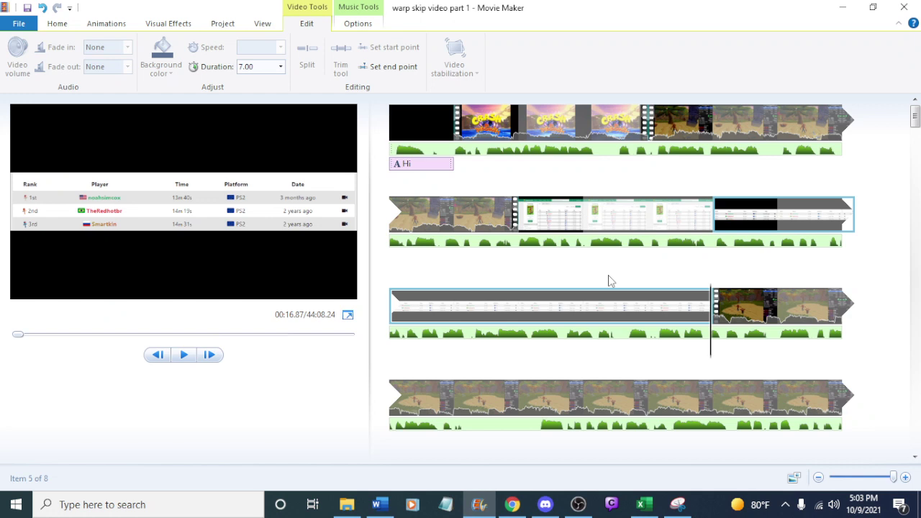
click(464, 302)
key(space)
Close the YouTube channel tab in the browser and snip the first-place player's name and flag from the Crash Twinsanity leaderboard
click(512, 504)
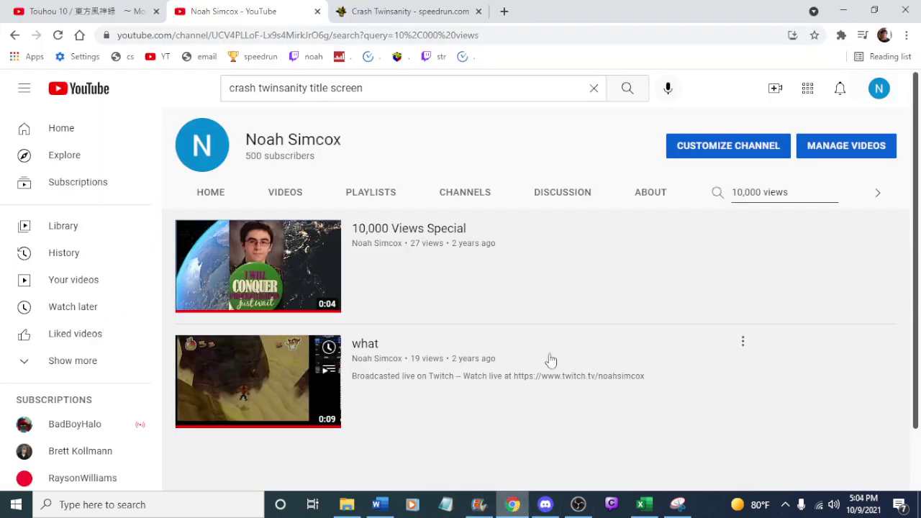
click(352, 11)
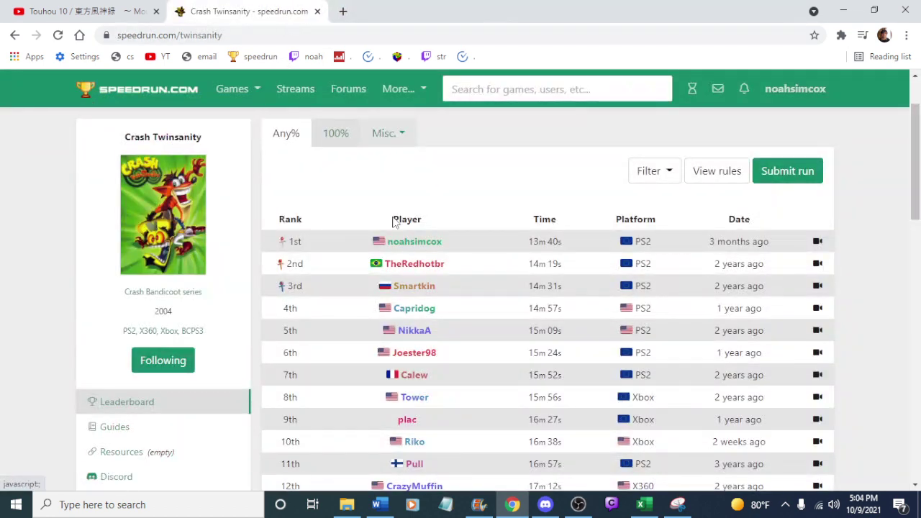
click(677, 504)
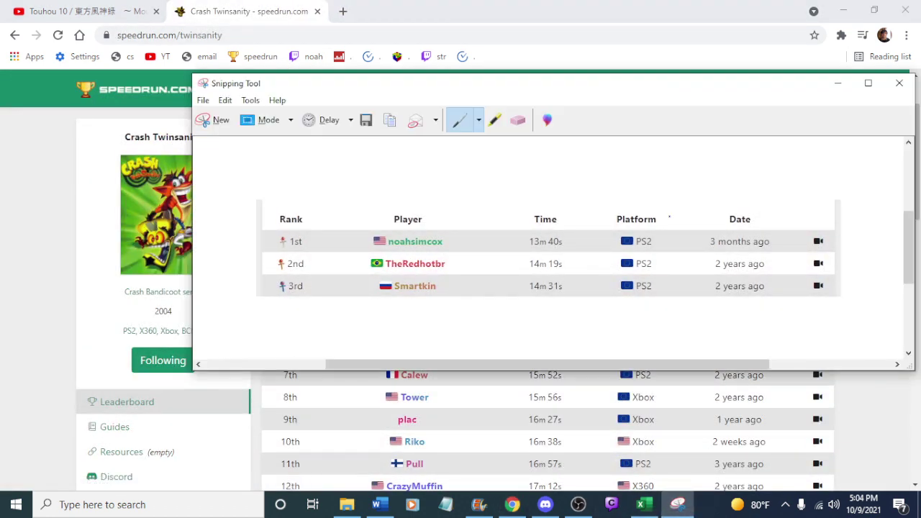
click(217, 120)
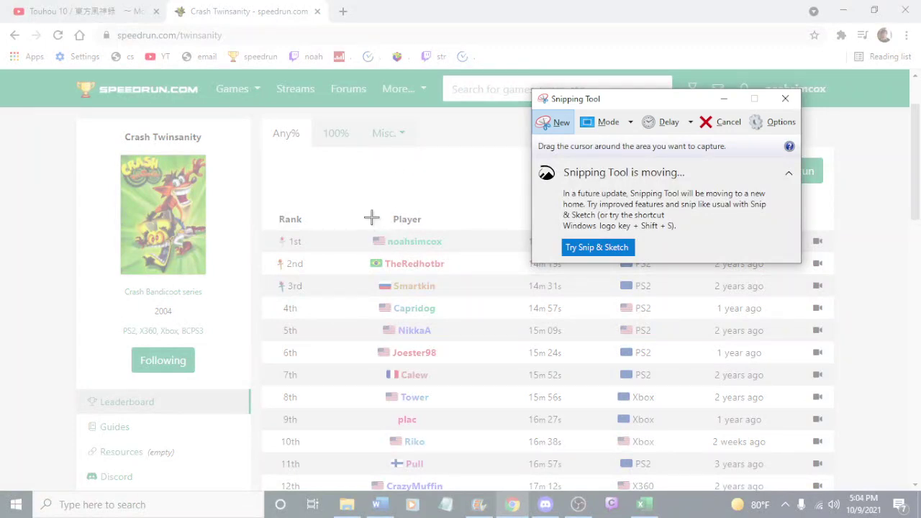
drag(351, 226, 464, 253)
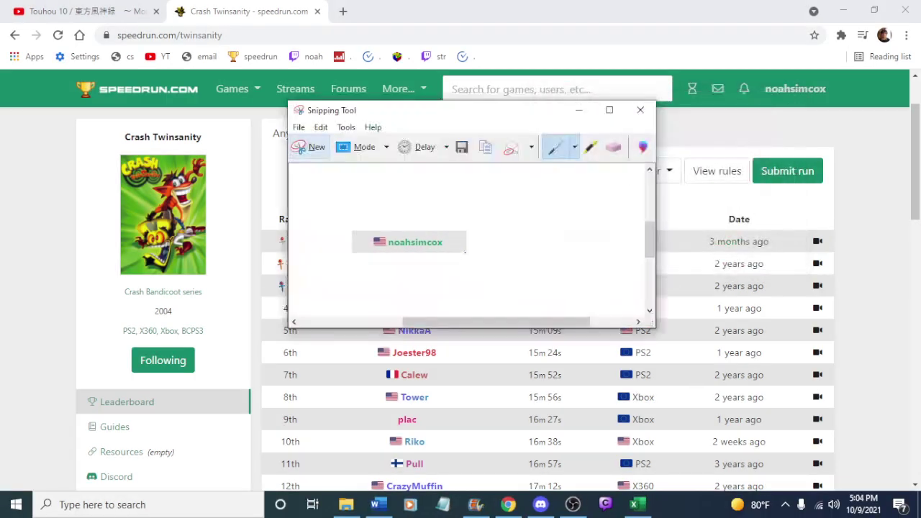
Save the snip as a PNG in the warp skip video folder, named with the player's first name
click(460, 147)
text(noah)
key(Return)
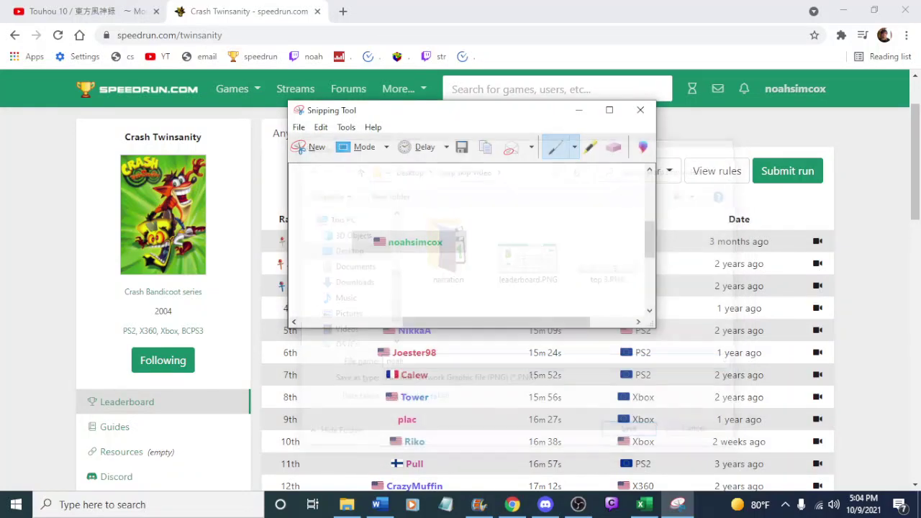
Add the saved player name image from the warp skip video folder to the Movie Maker timeline right after top 3.PNG
click(478, 504)
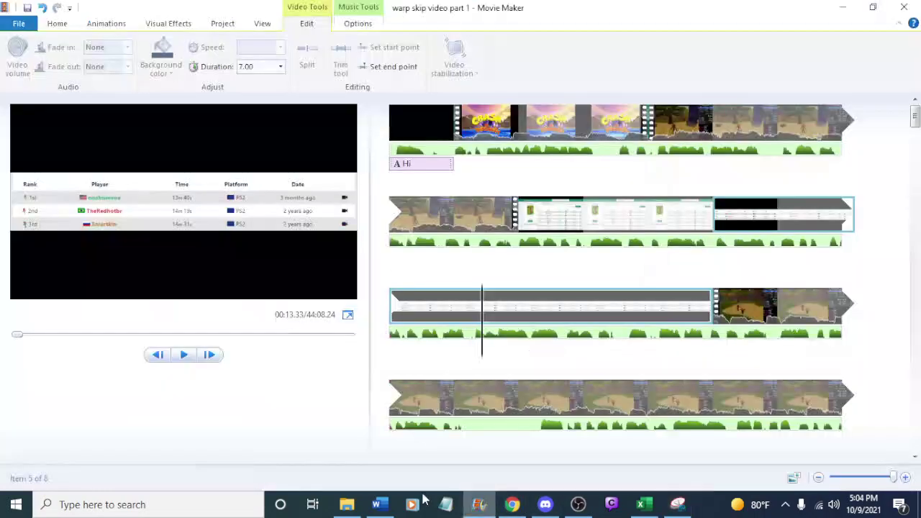
click(347, 504)
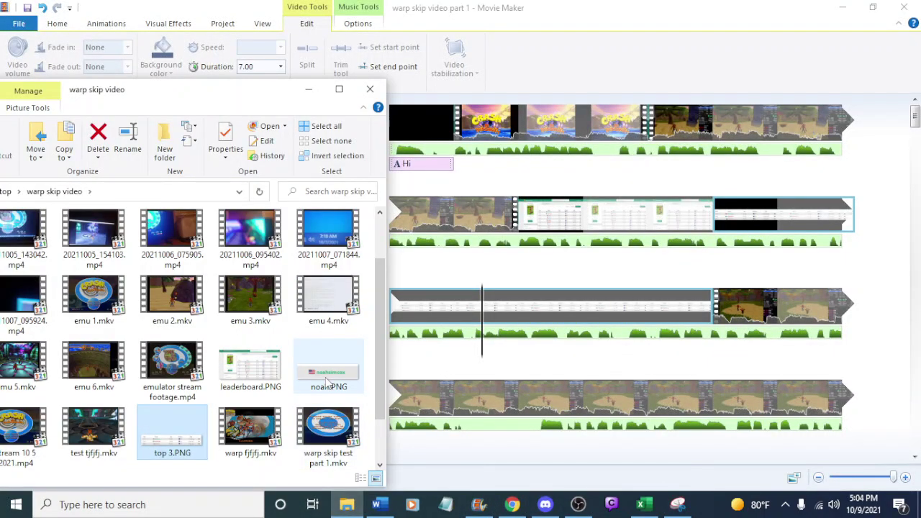
drag(328, 381, 738, 322)
Set the end point of the top 3.PNG image at about 12.8 seconds on the timeline
click(794, 219)
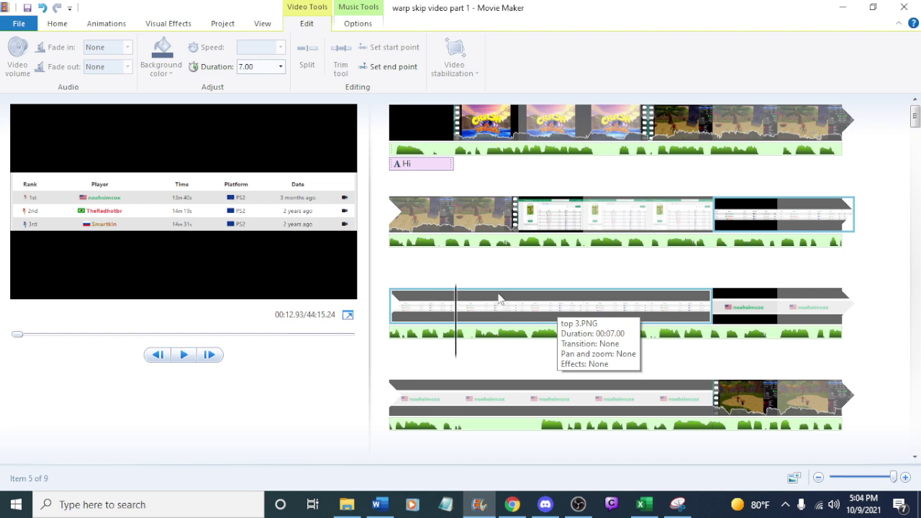
right_click(447, 311)
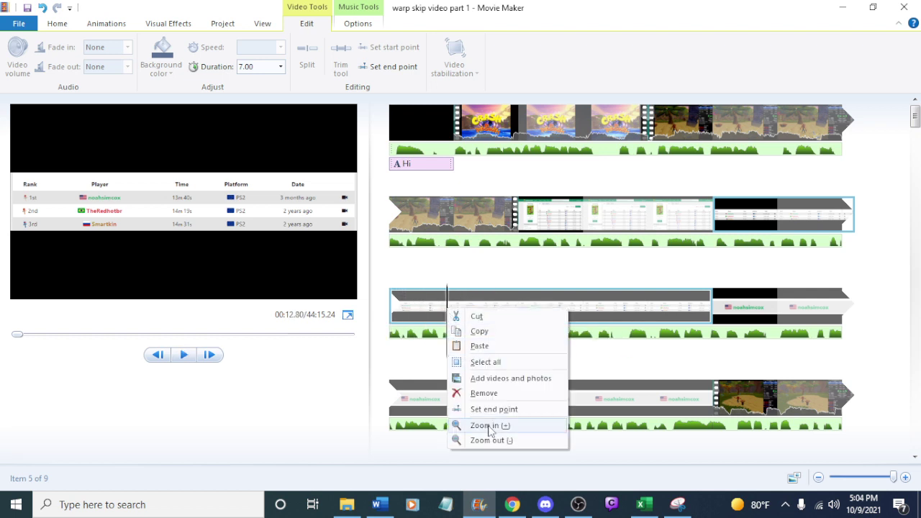
click(493, 408)
Play the narration over the player name image and check the matching passage of the Word script
key(space)
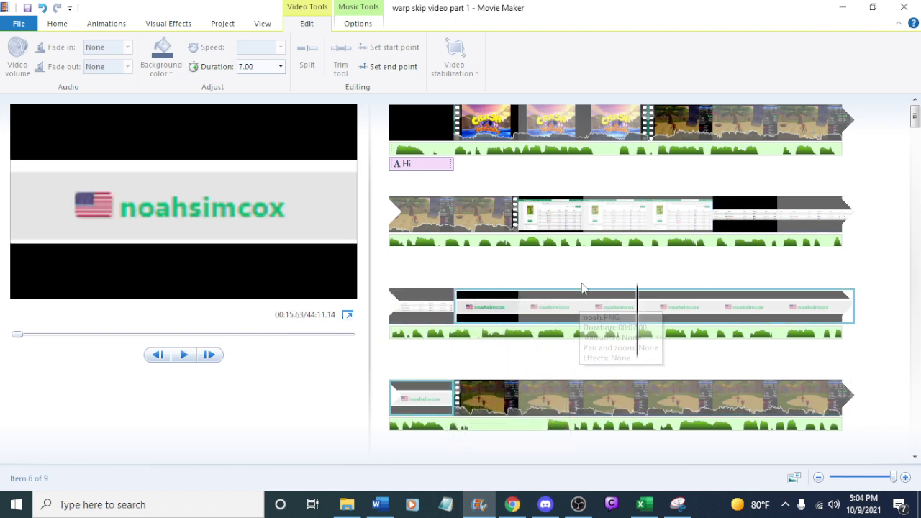
click(585, 304)
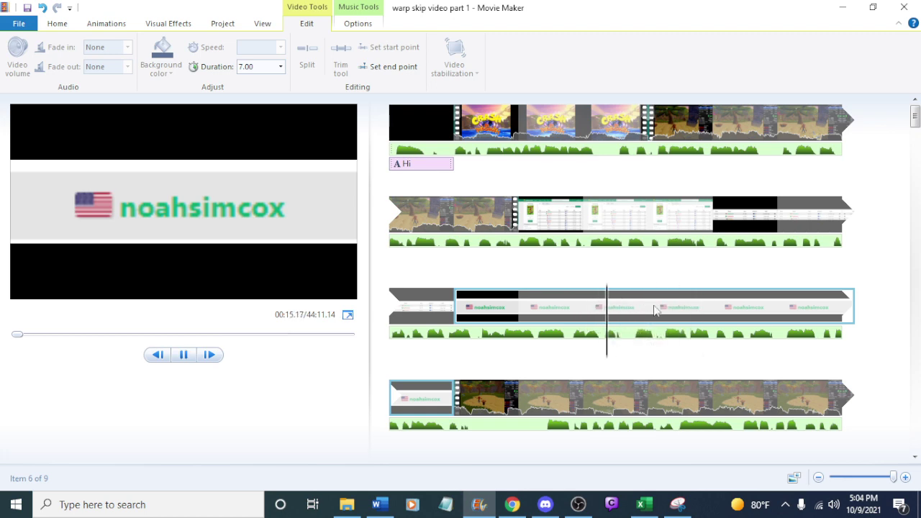
key(space)
key(space)
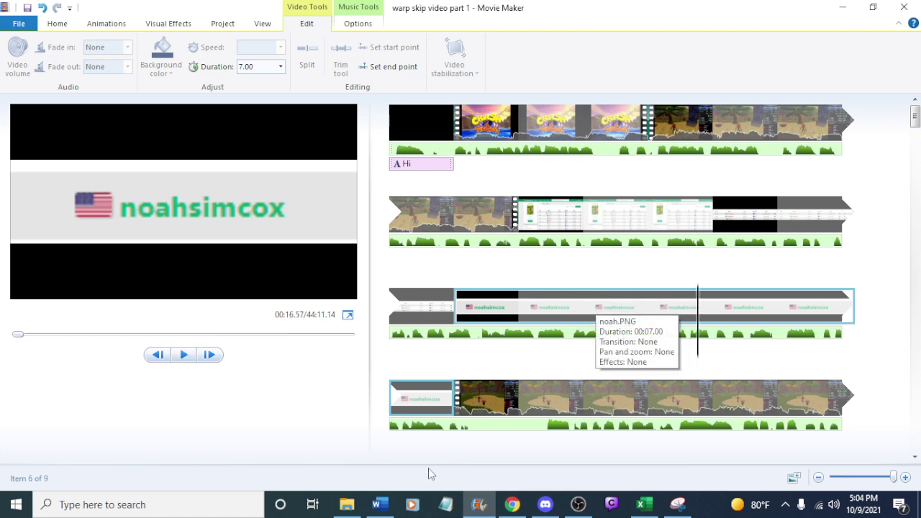
click(387, 507)
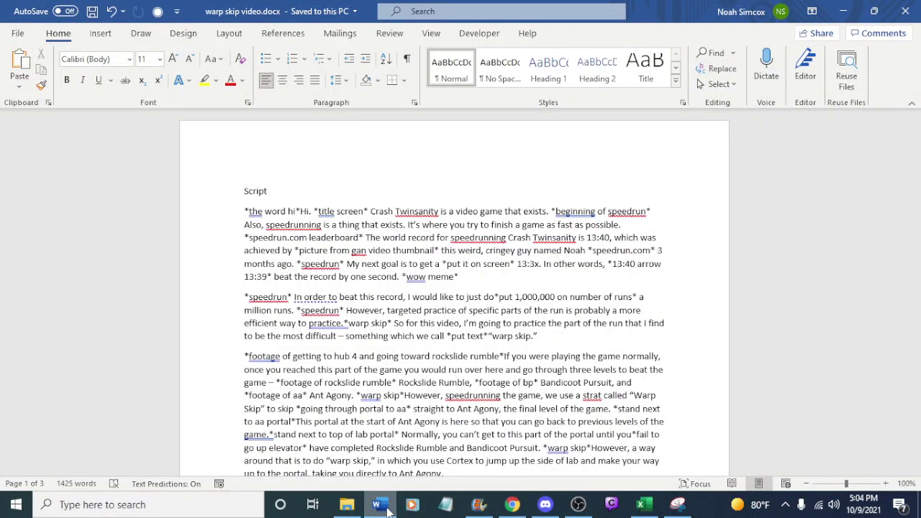
click(387, 507)
Set the end point of the player name image at about 15.6 seconds, matching the narration
click(456, 309)
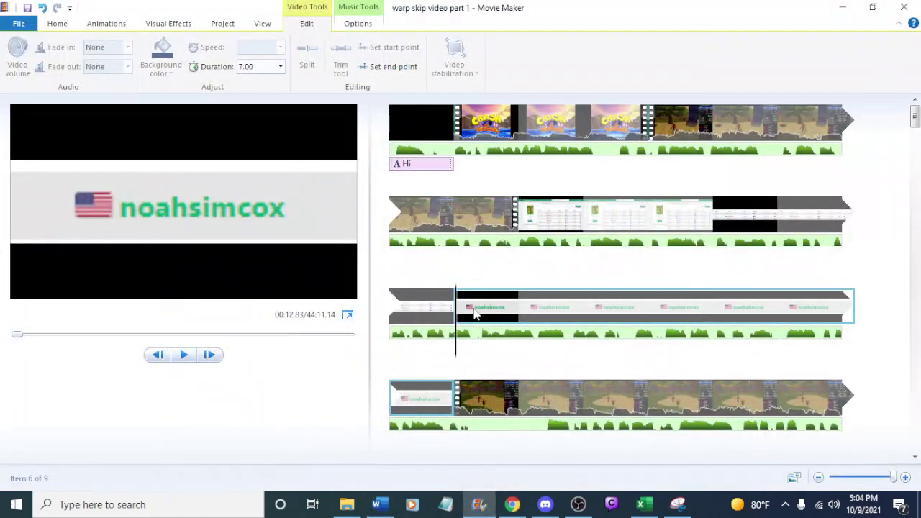
key(space)
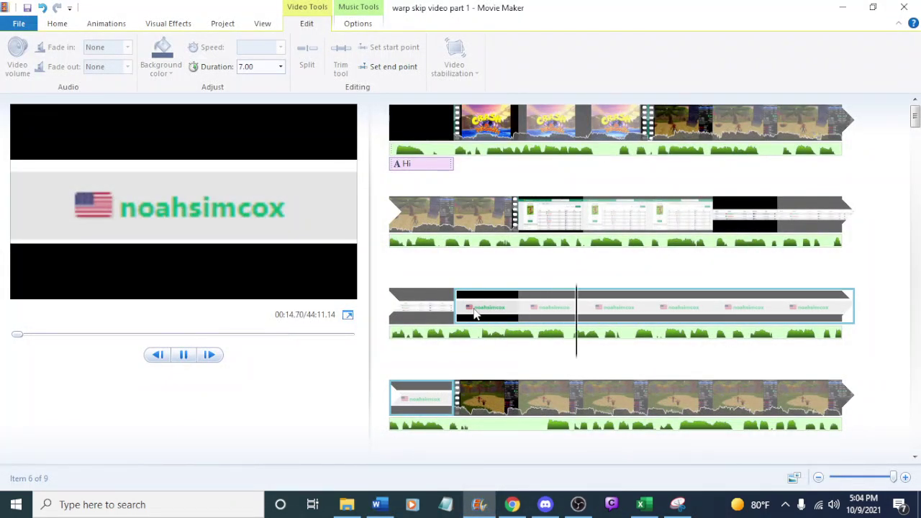
key(space)
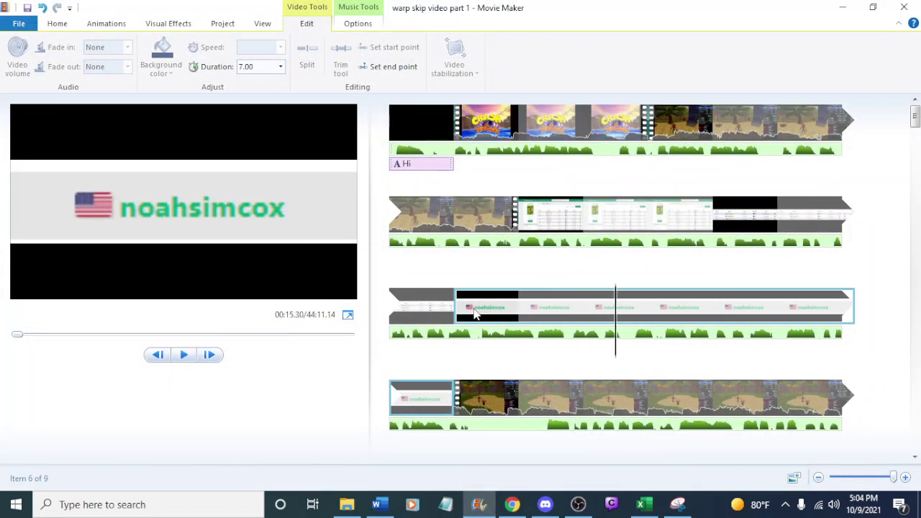
key(Right)
key(space)
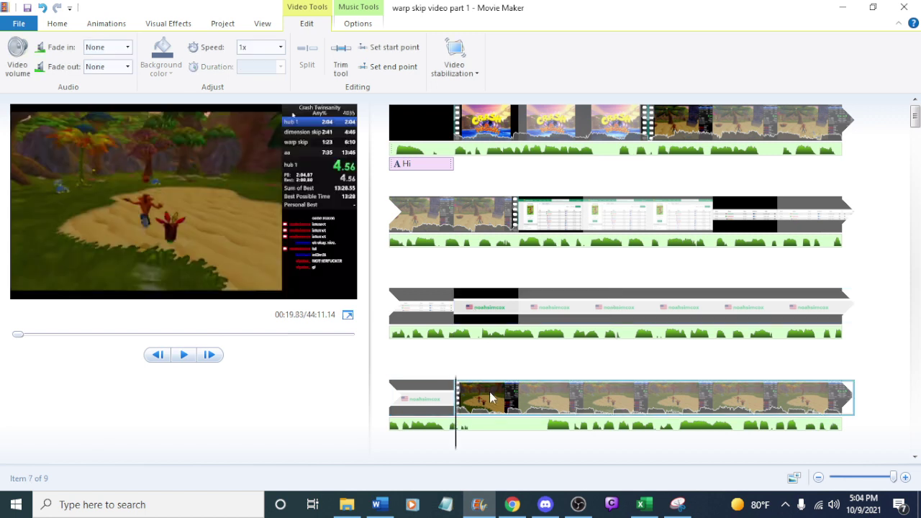
key(Left)
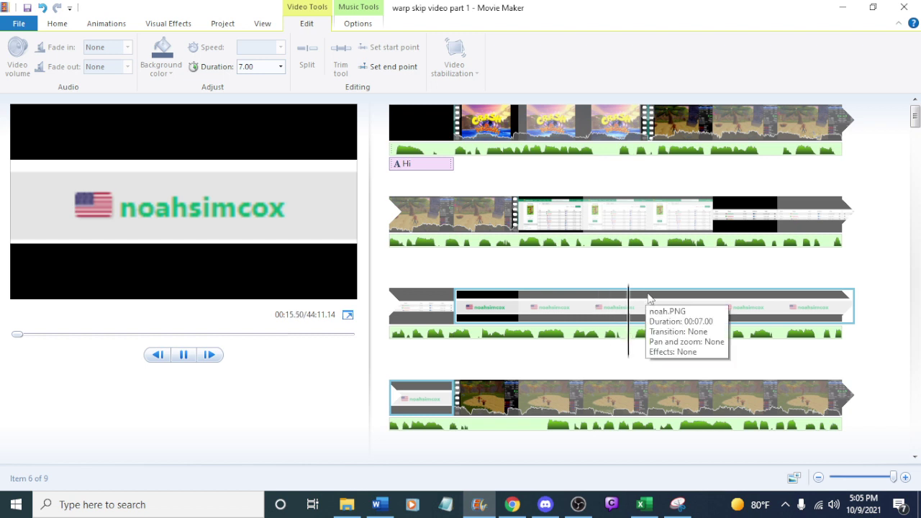
key(space)
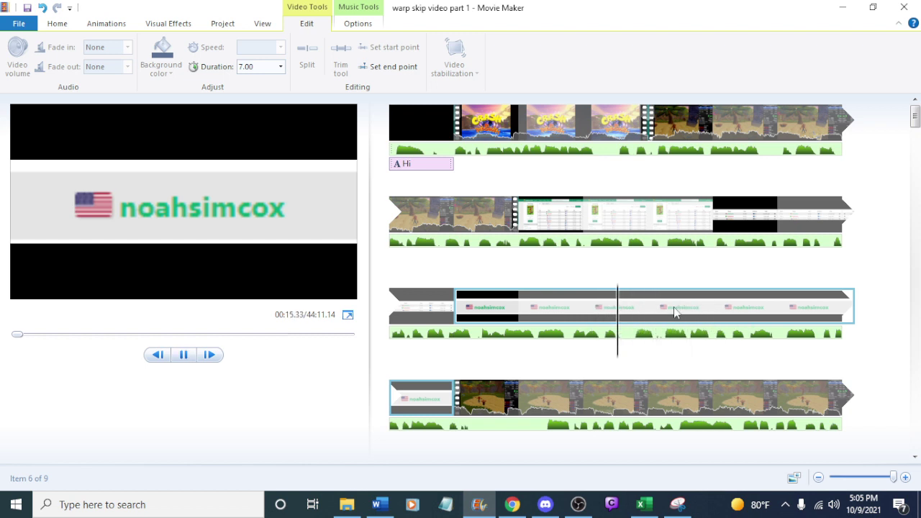
click(637, 325)
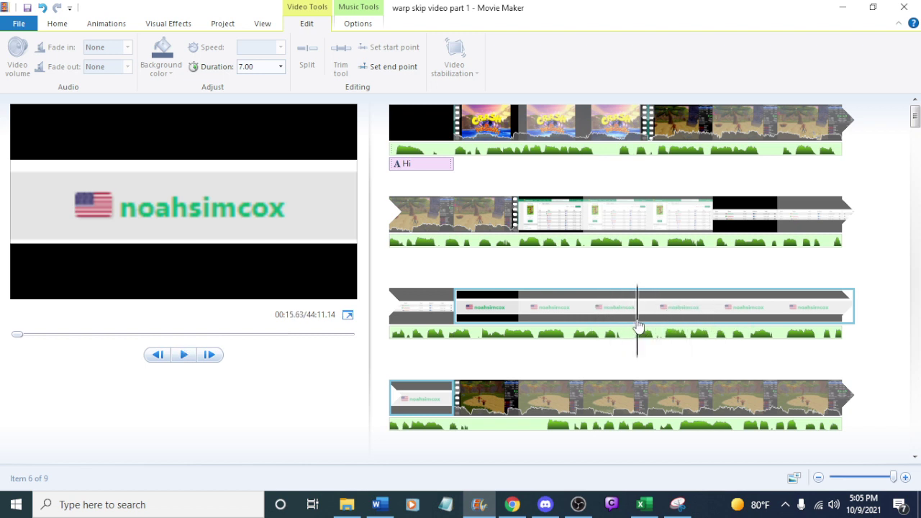
right_click(638, 326)
click(683, 420)
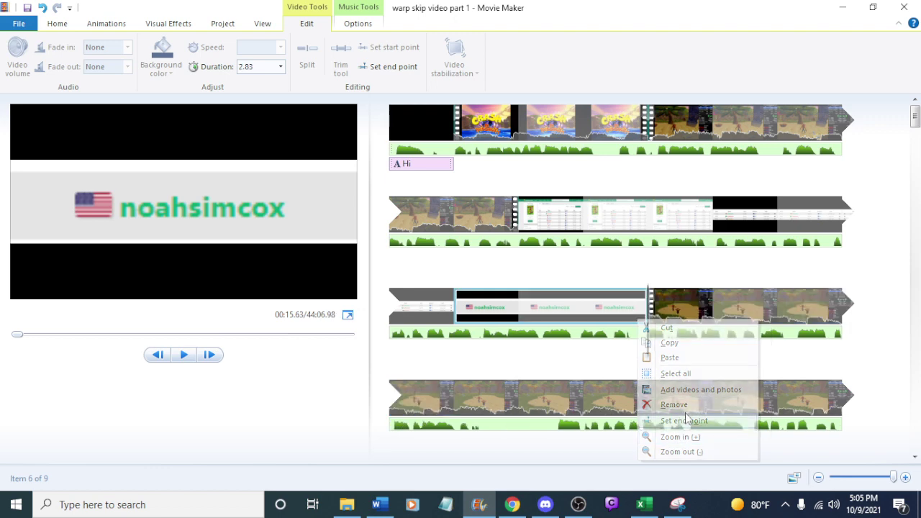
Play the timeline across the player name image into the speedrun clip and check the following cue in the Word script
click(585, 315)
key(space)
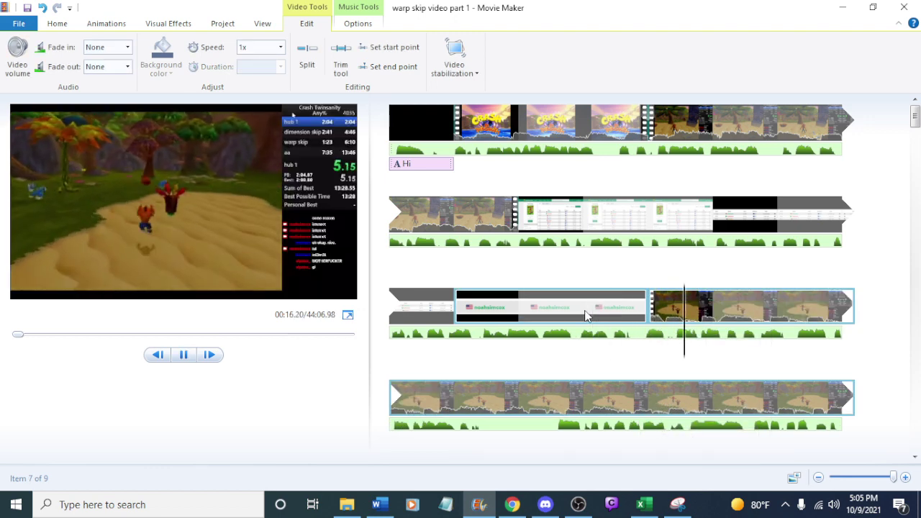
click(672, 303)
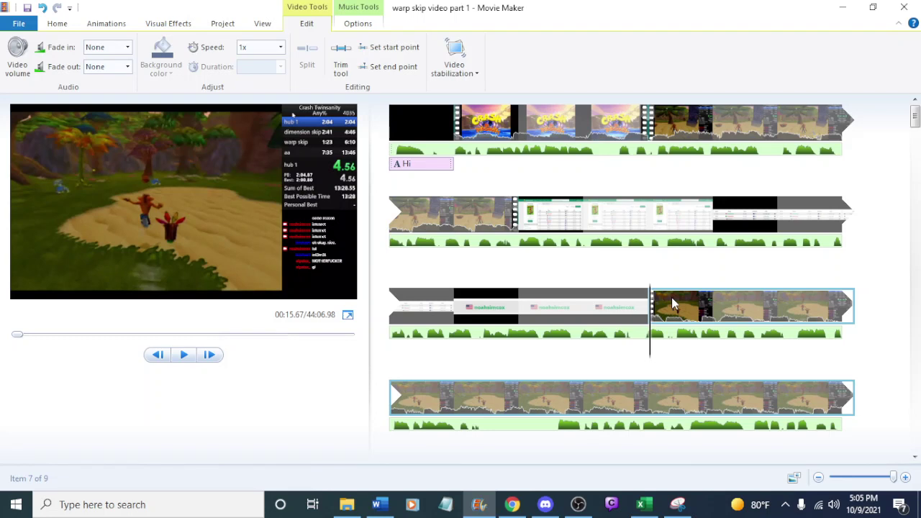
click(586, 303)
key(space)
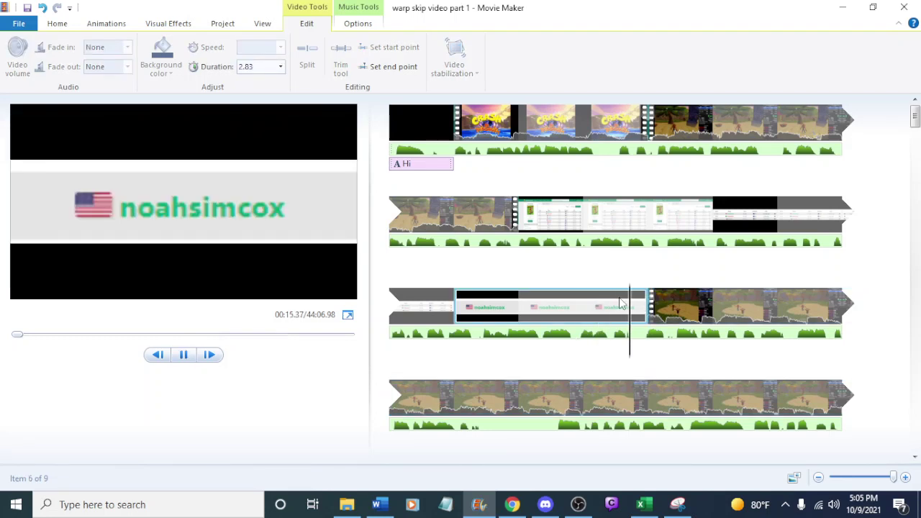
click(414, 126)
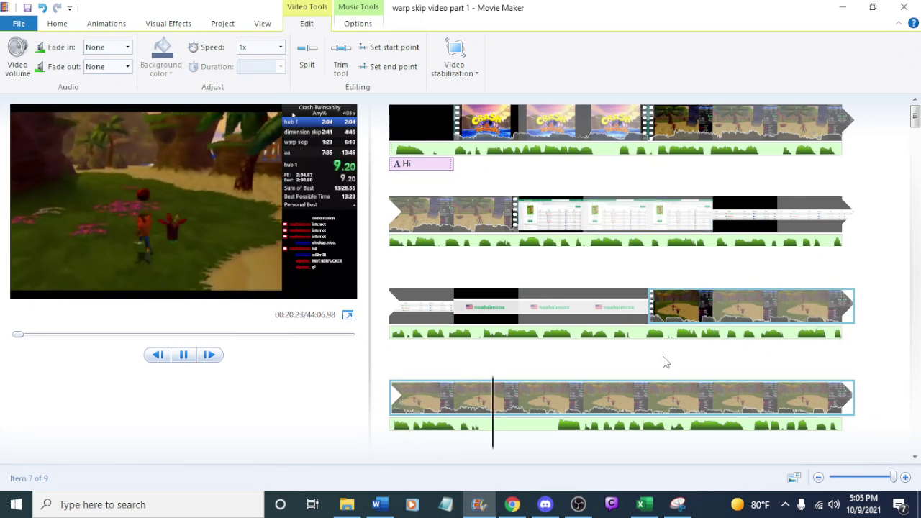
key(space)
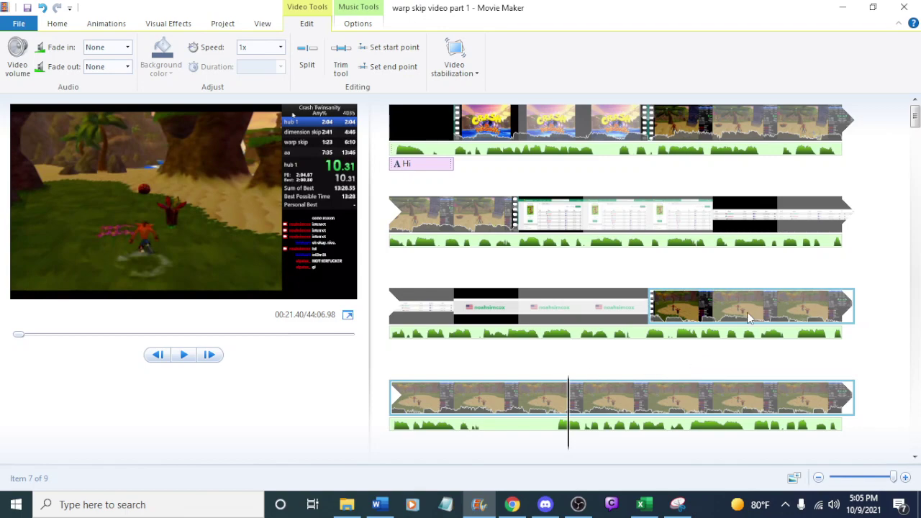
click(379, 504)
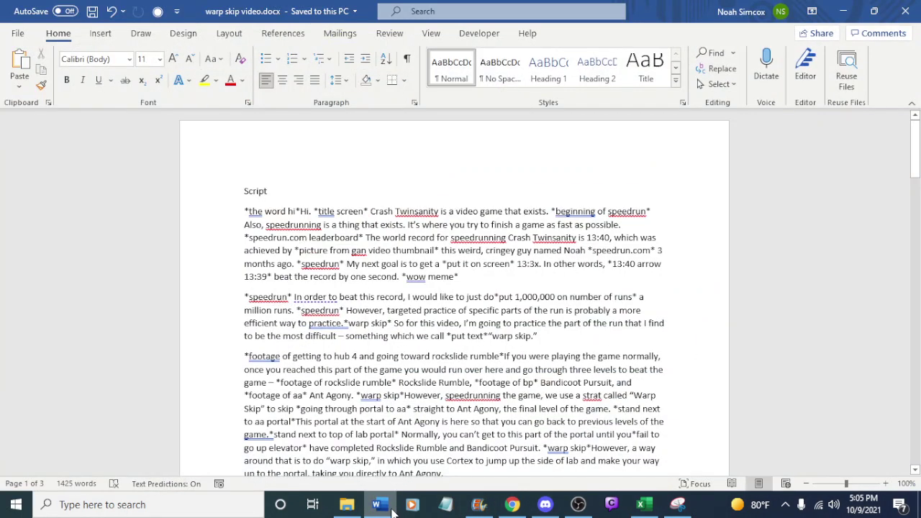
click(389, 506)
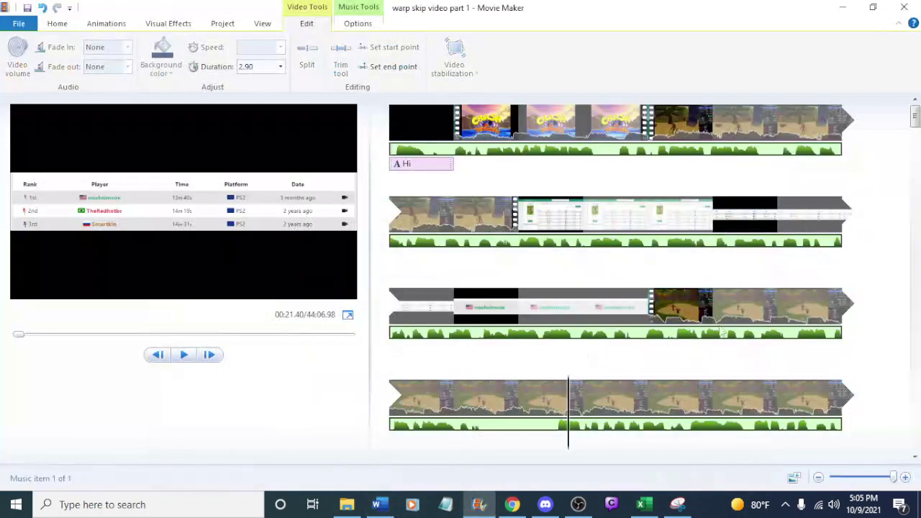
Undo the accidental move of the narration track
click(694, 316)
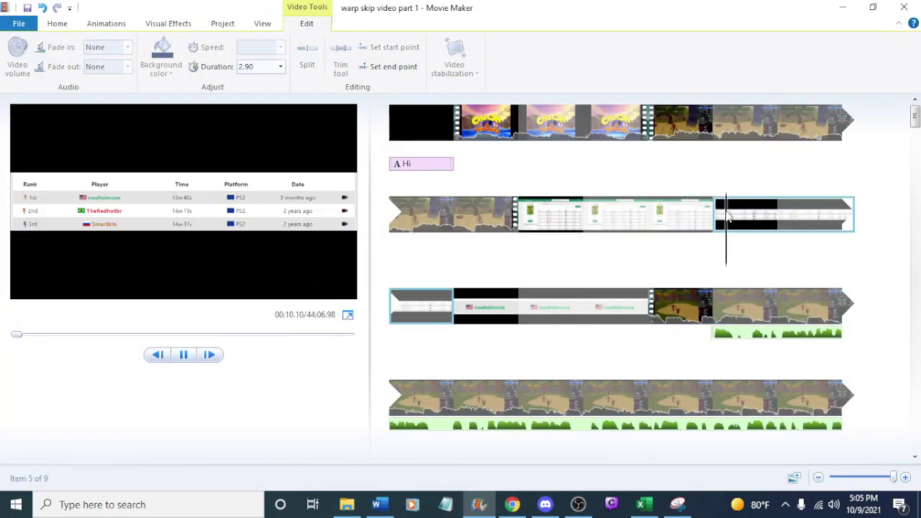
key(ctrl+z)
Add the caption "13:3x" over the 13 40.mkv speedrun clip at about 16.8 seconds on the timeline
click(701, 305)
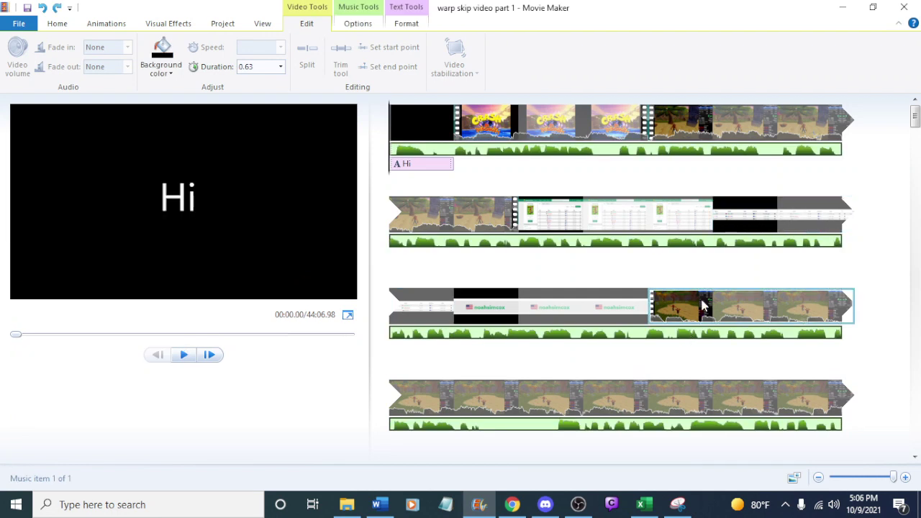
key(space)
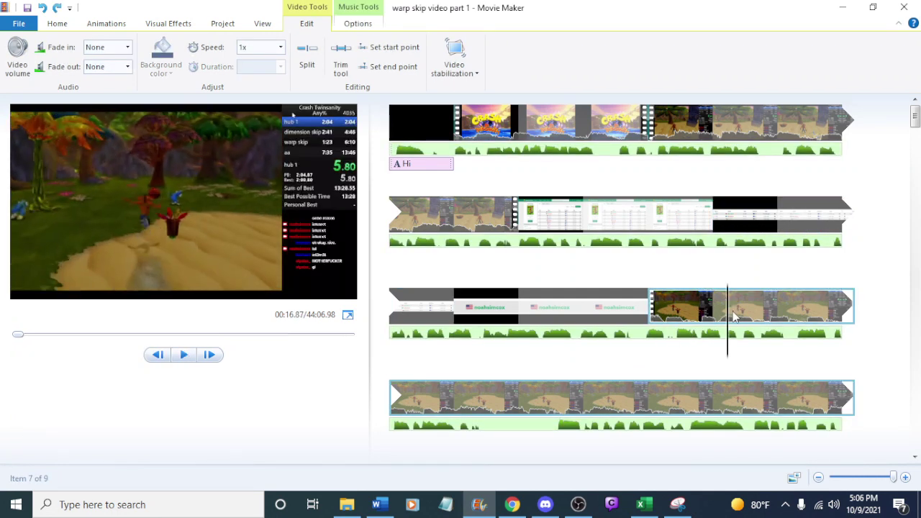
click(723, 313)
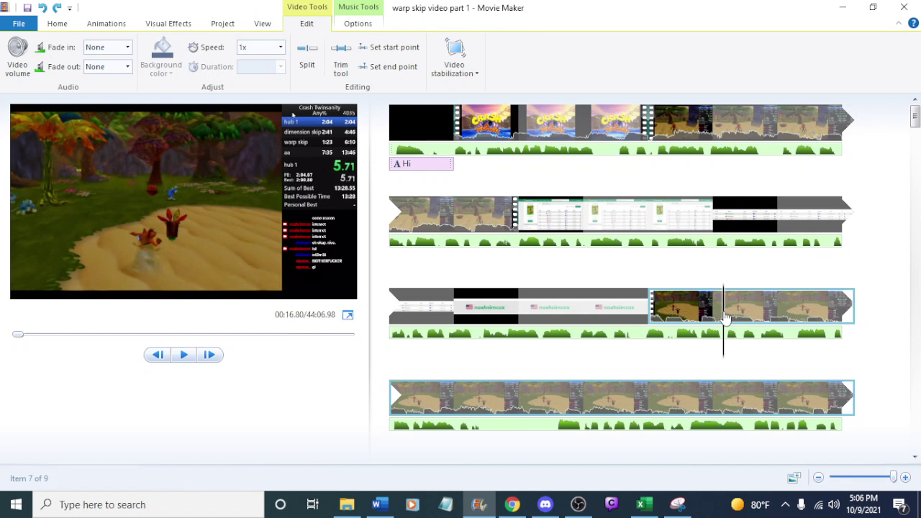
click(59, 24)
click(249, 58)
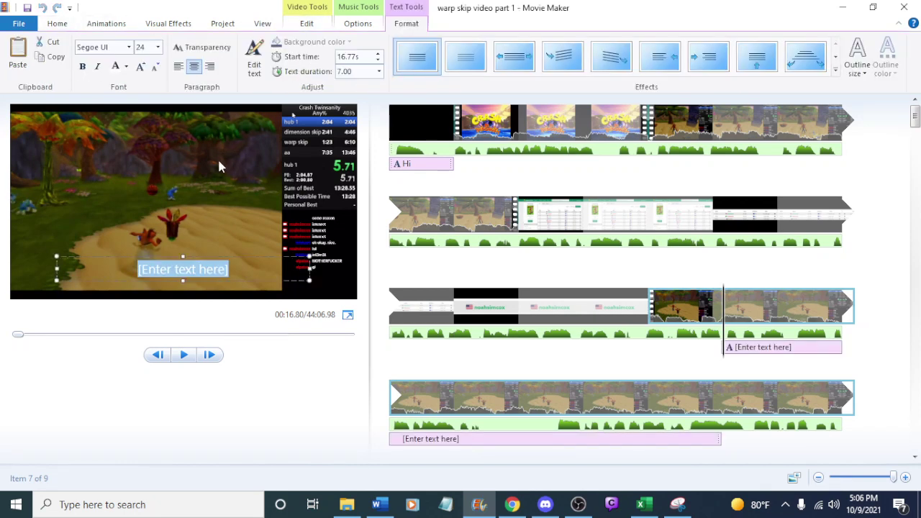
text(13)
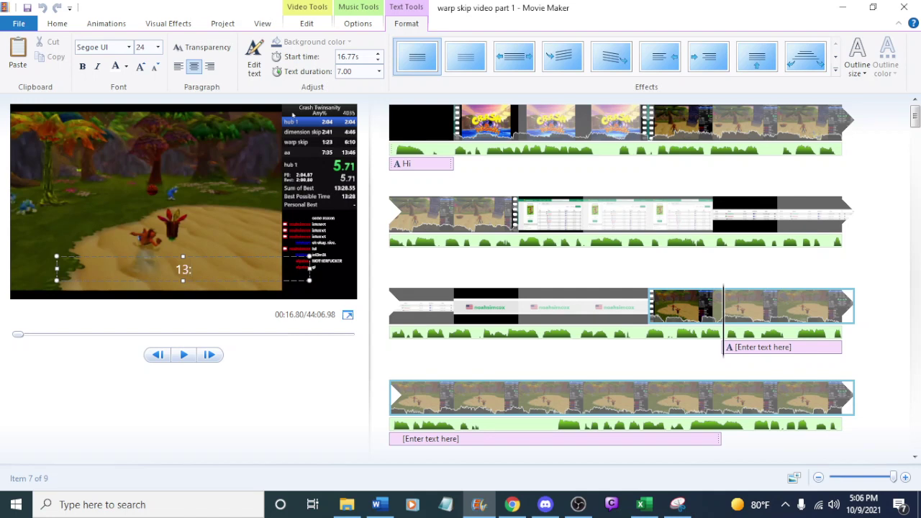
text(:3x)
Give the 13:3x caption a thick black text outline
click(856, 58)
click(833, 175)
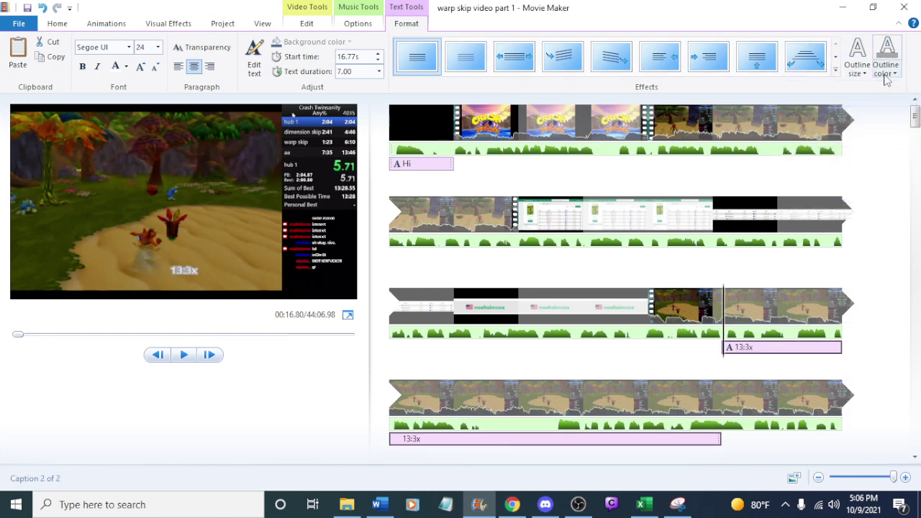
click(887, 65)
click(821, 108)
Enlarge the 13:3x caption to font size 72 and place it in the upper middle of the game footage
click(157, 47)
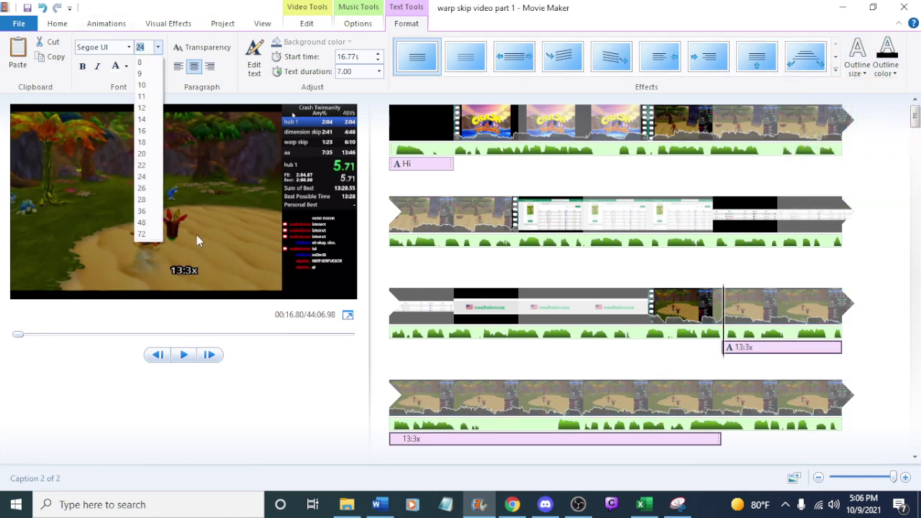
click(148, 212)
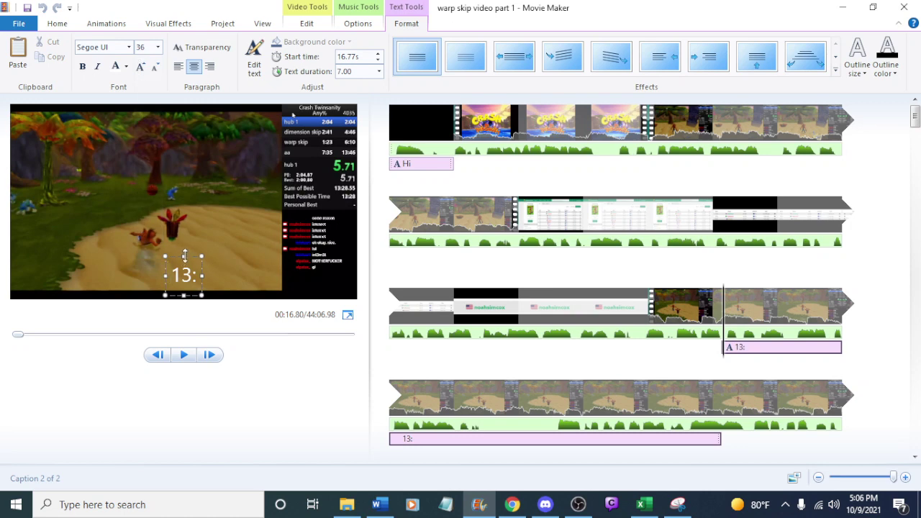
drag(173, 256, 227, 191)
text(3x)
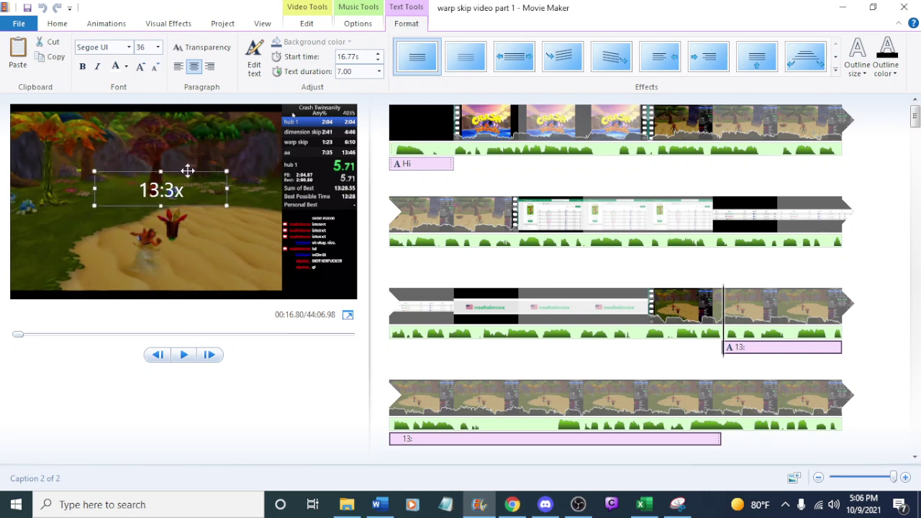
mouse_move(187, 168)
mouse_down()
mouse_move(178, 147)
mouse_move(170, 158)
mouse_move(176, 145)
mouse_move(177, 157)
mouse_up()
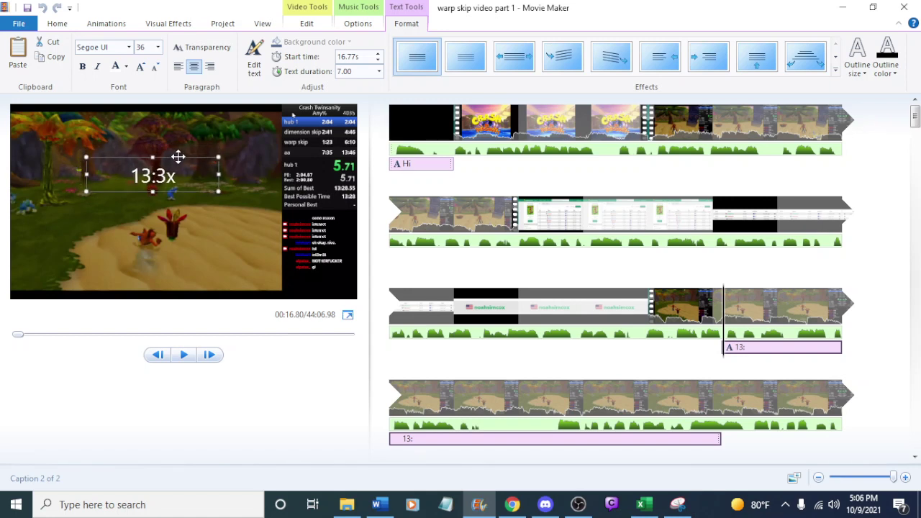
click(158, 48)
click(147, 237)
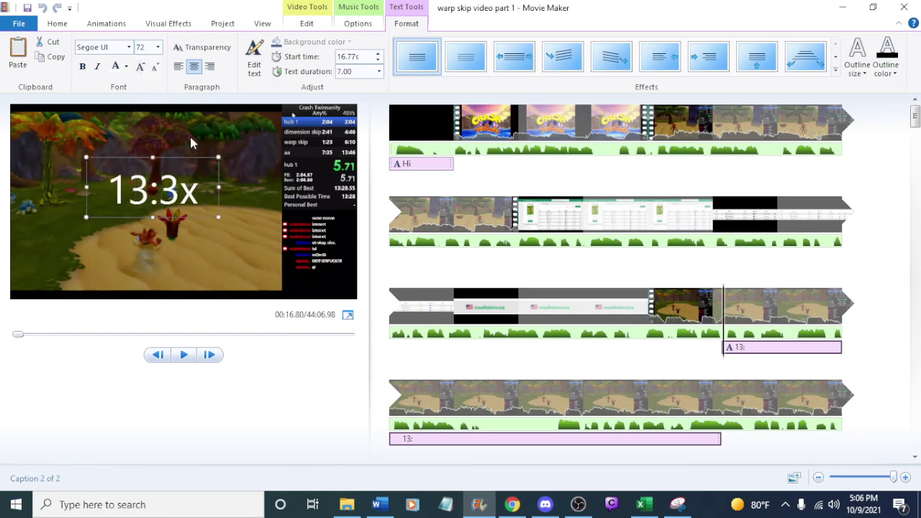
drag(194, 163, 187, 142)
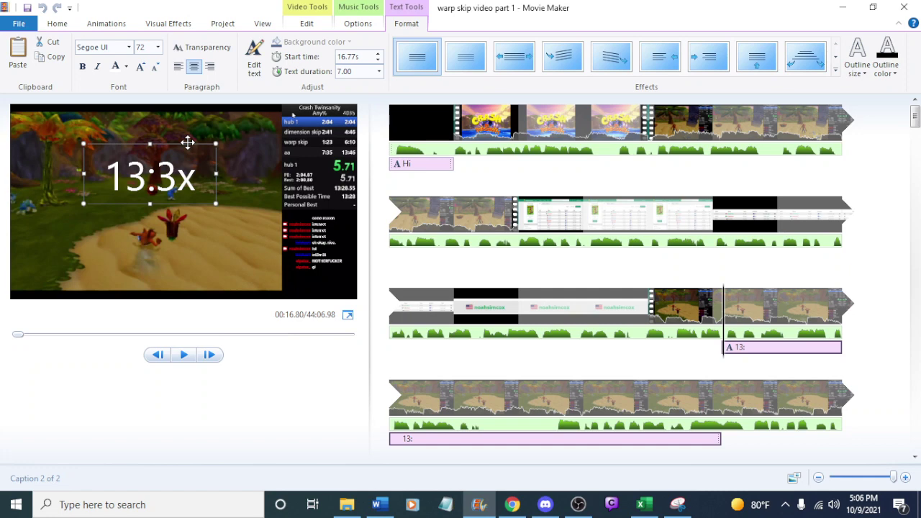
Play the footage under the 13:3x caption to find where the caption should end against the narration
click(720, 311)
key(space)
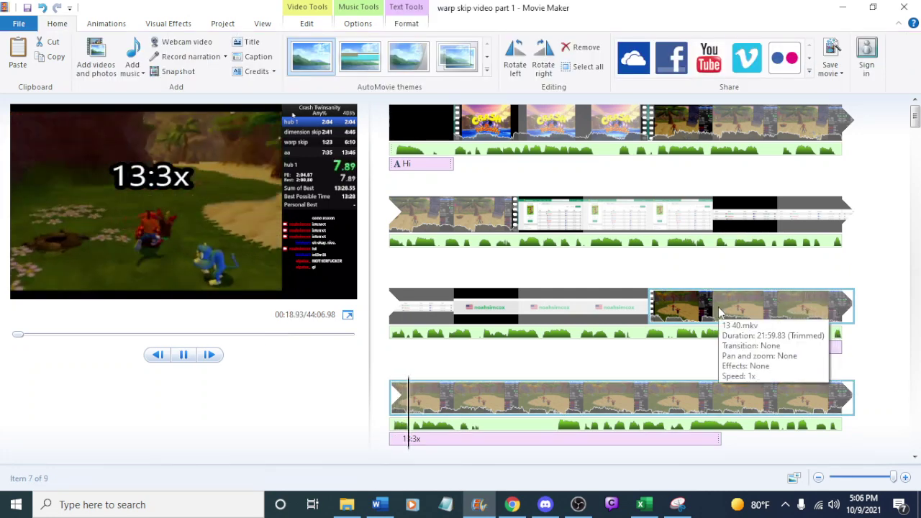
key(space)
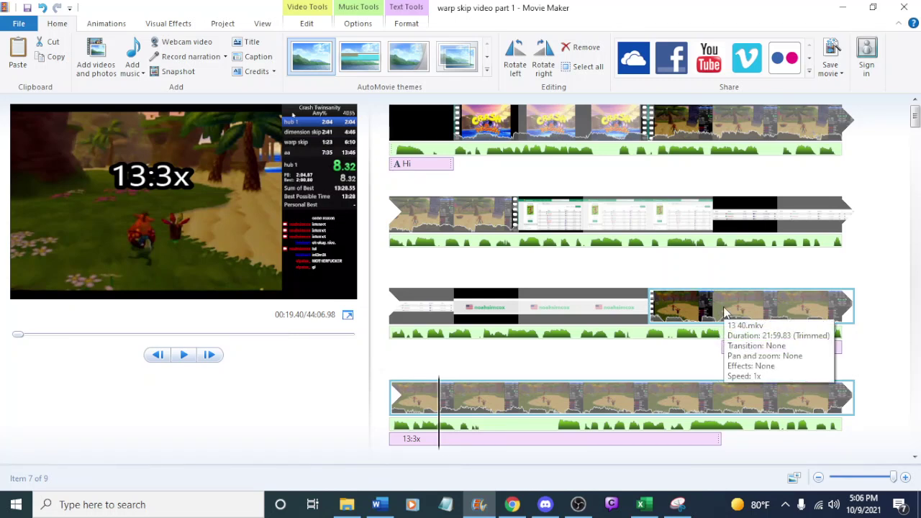
key(space)
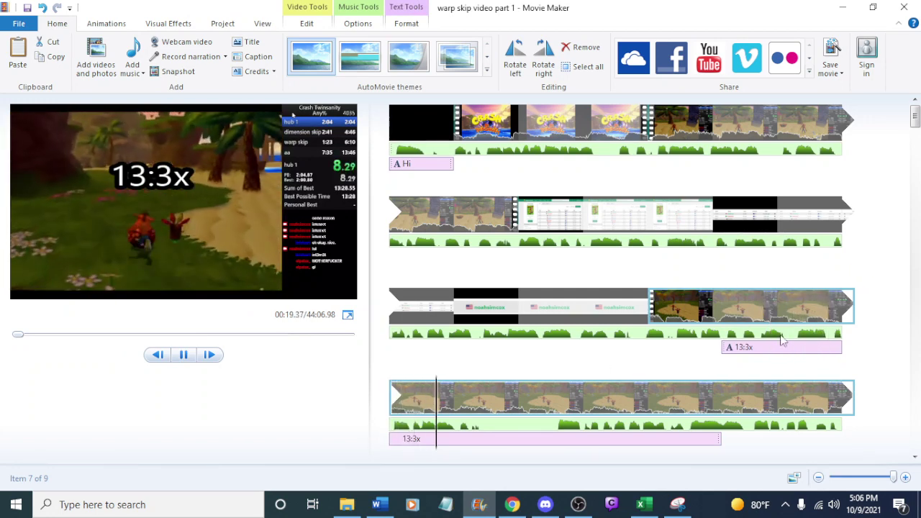
click(777, 307)
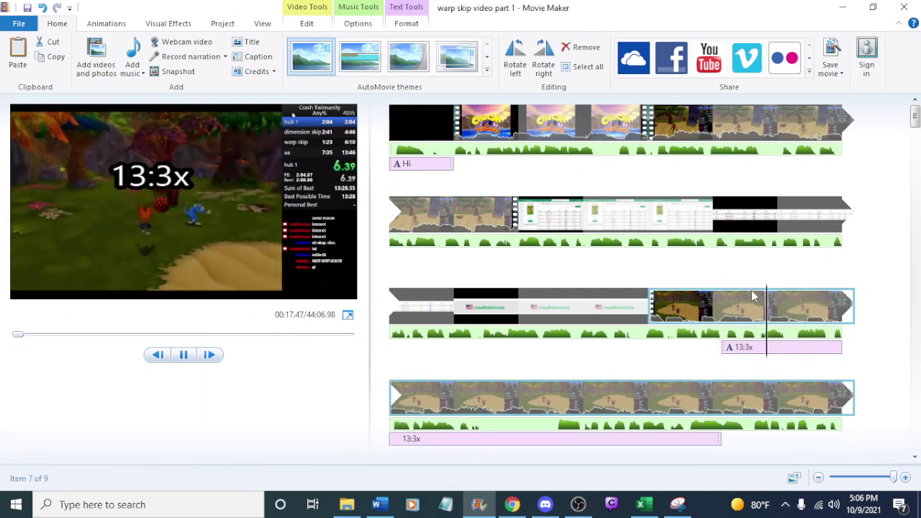
key(space)
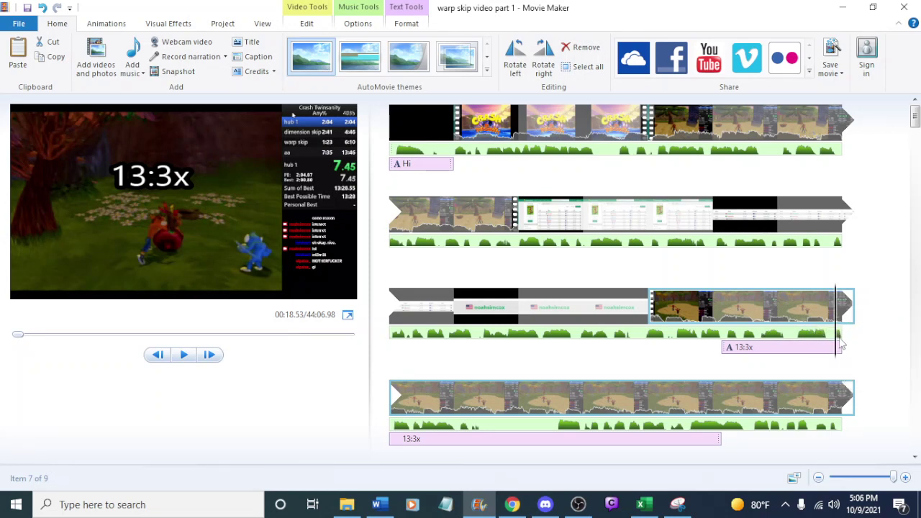
click(757, 355)
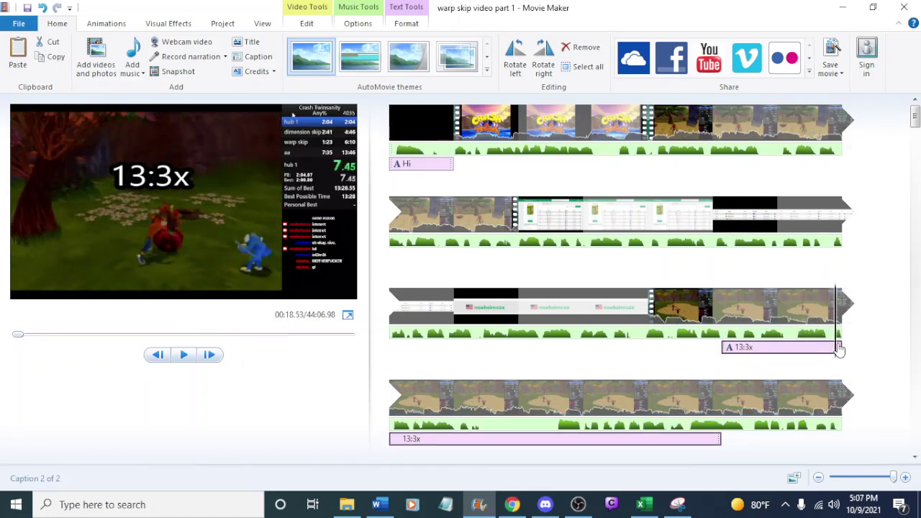
drag(838, 349, 836, 349)
right_click(836, 349)
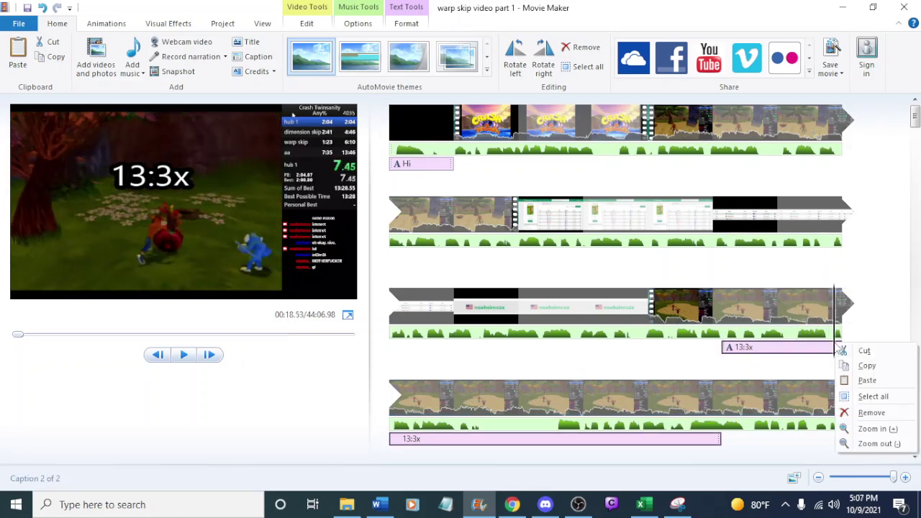
click(836, 347)
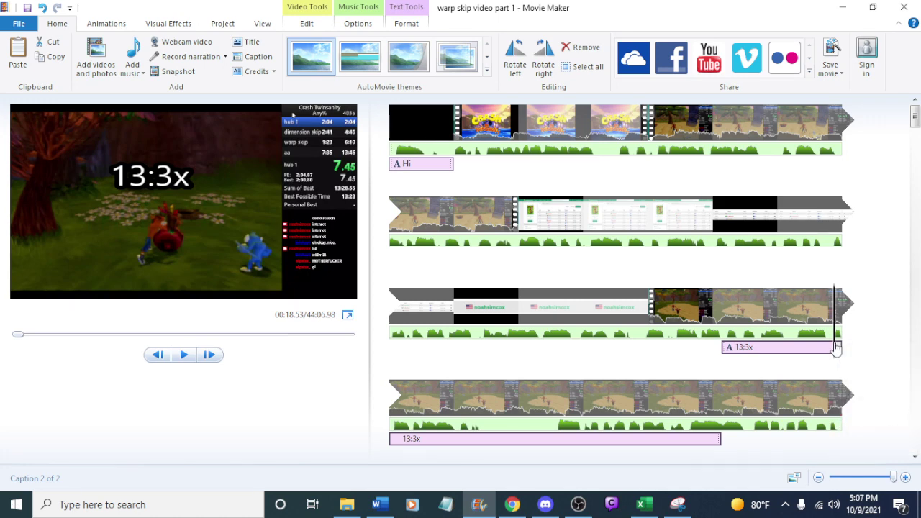
right_click(836, 325)
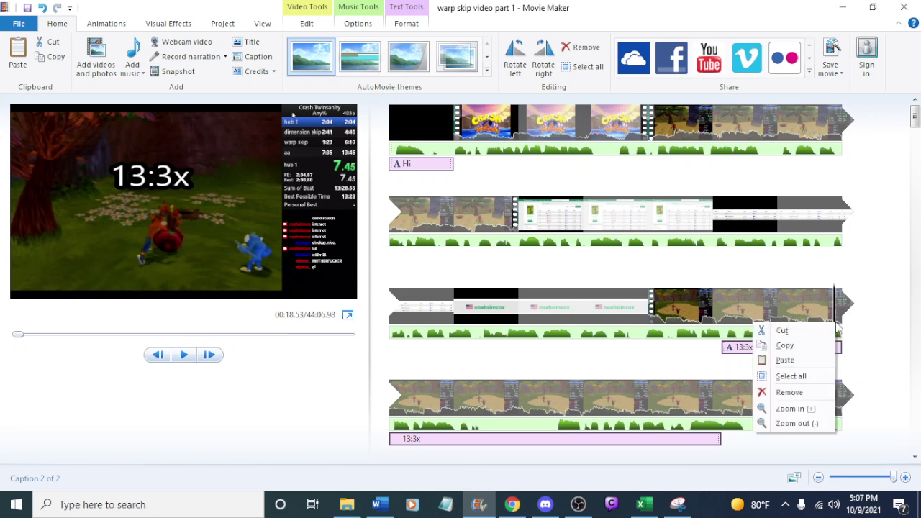
Split the 13 40.mkv clip together with its 13:3x caption at about 18.47 seconds
click(836, 304)
key(space)
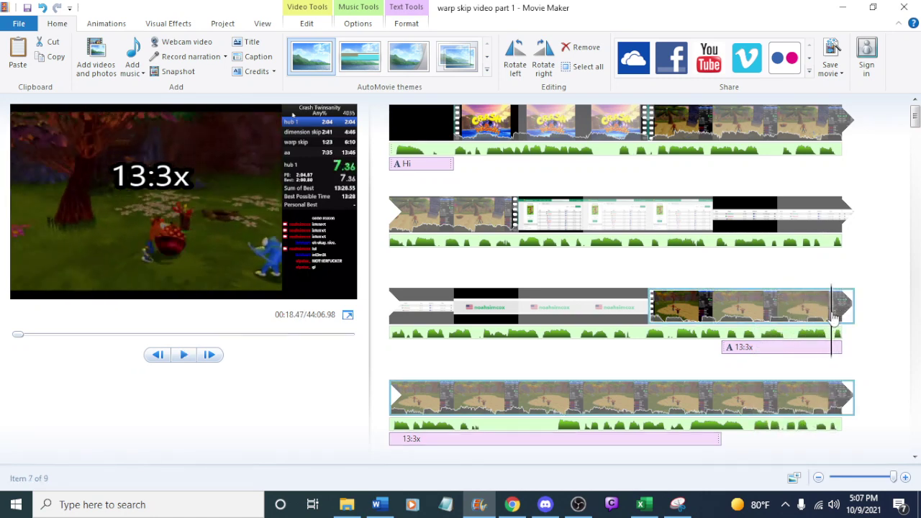
right_click(831, 313)
click(762, 444)
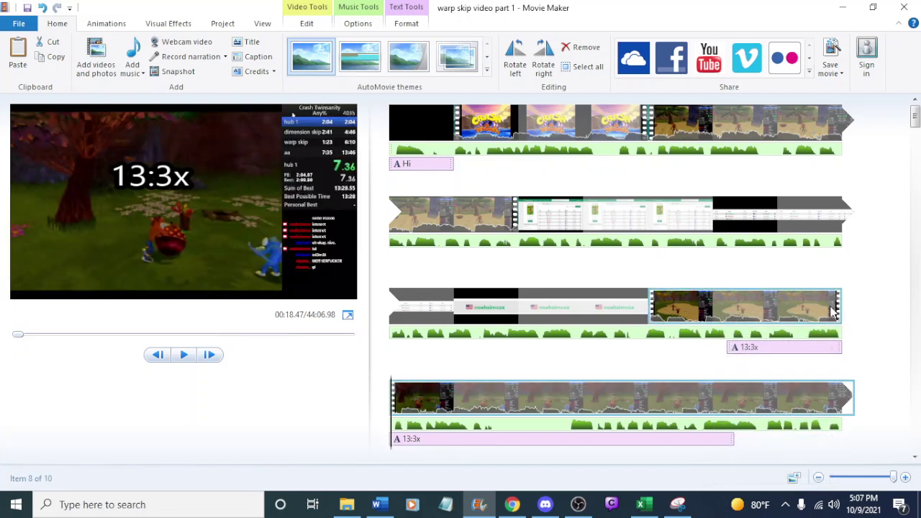
Delete the second 13:3x caption that starts at the clip split
click(741, 349)
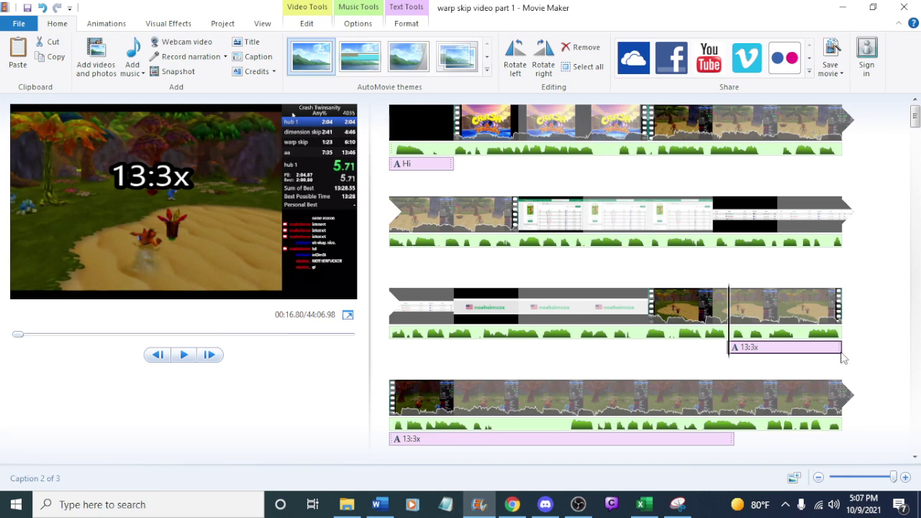
click(432, 442)
key(Delete)
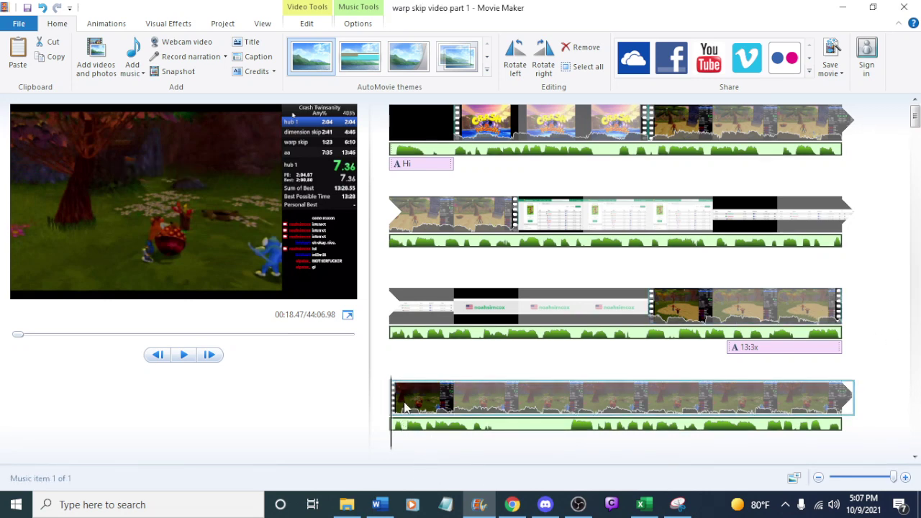
Add the caption "13:40 ---->13:39" at the clip split, about 18.47 seconds on the timeline
click(253, 56)
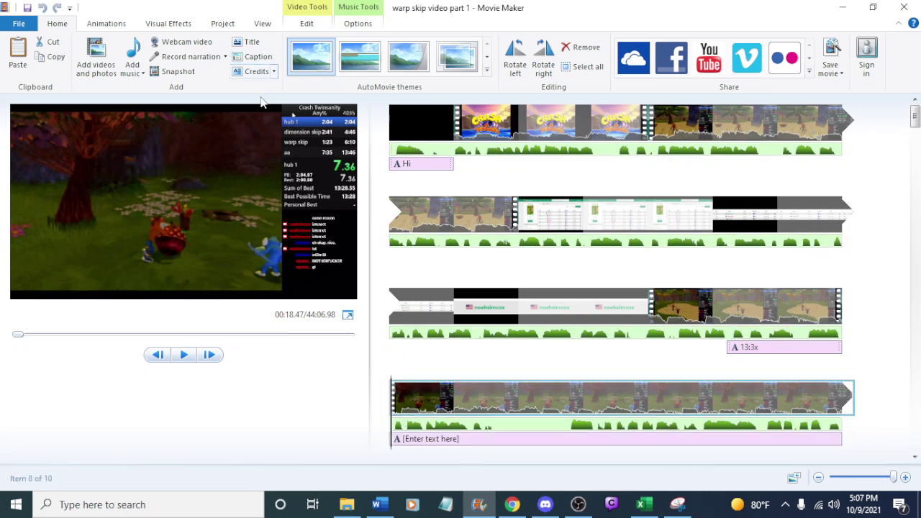
text(13)
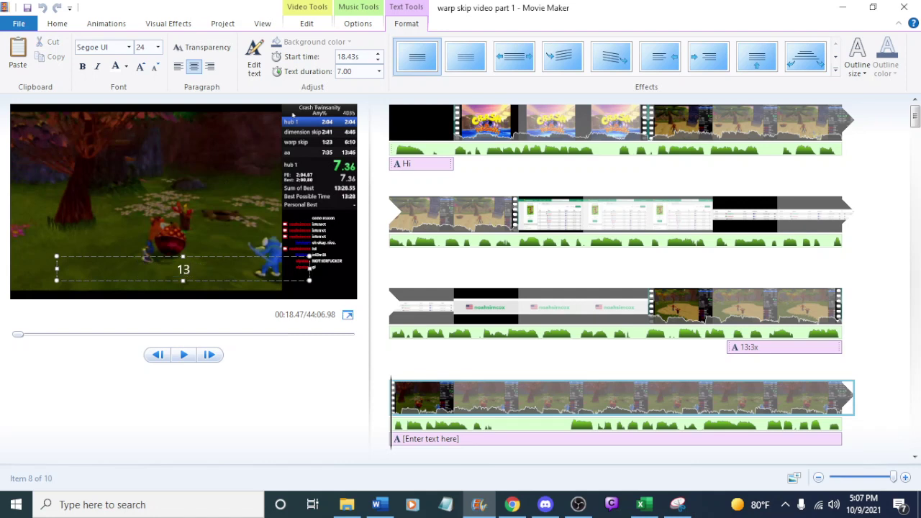
text(:40 ---->13:39)
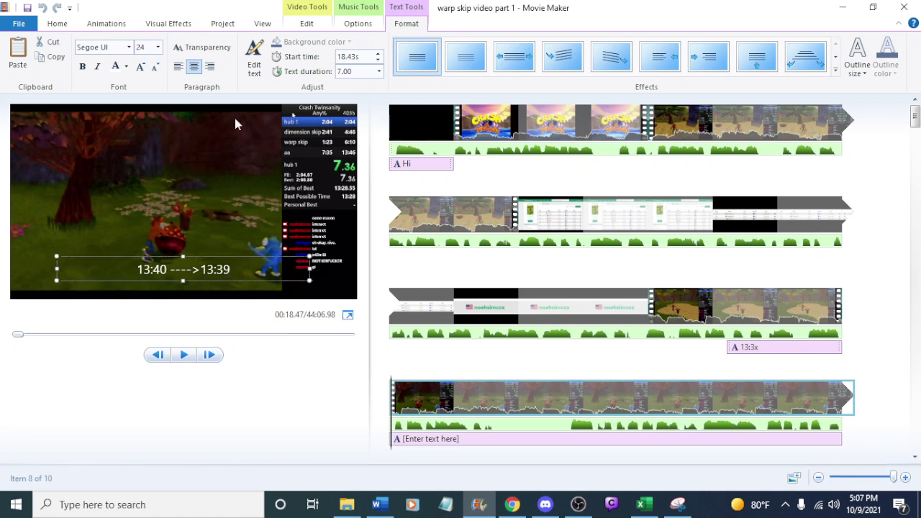
Enlarge the 13:40 ---->13:39 caption to size 72 and widen its text box so it fits on one line near the frame's upper edge
click(158, 47)
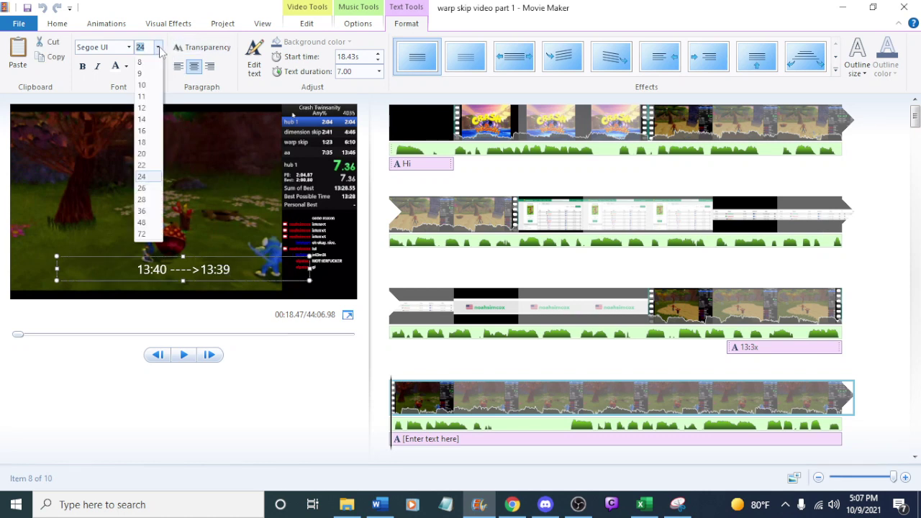
click(141, 234)
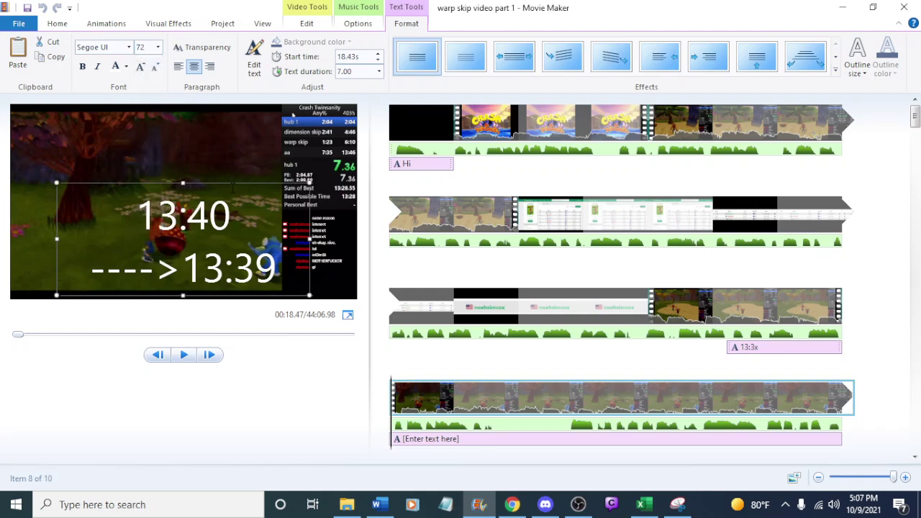
drag(231, 186, 188, 138)
drag(267, 193, 352, 192)
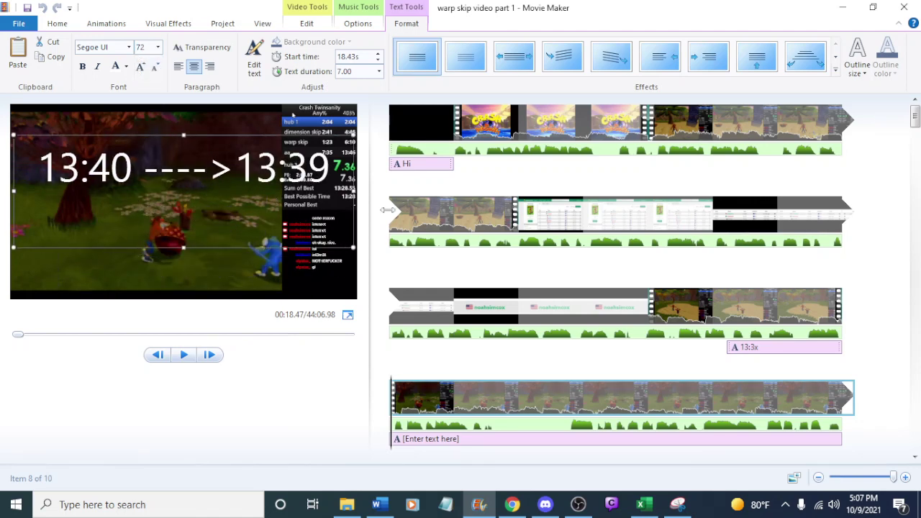
drag(286, 132, 262, 128)
drag(353, 162, 321, 152)
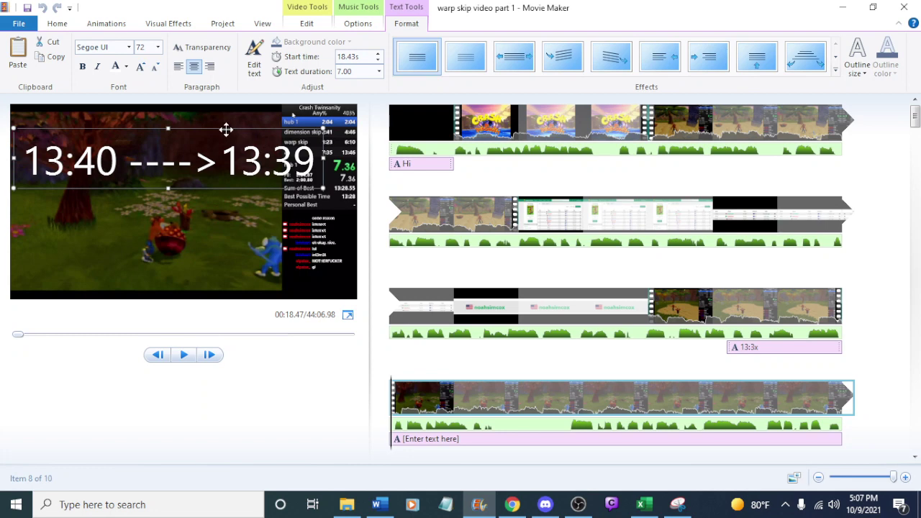
Set the 13:40 ---->13:39 caption's font size to 65 and fit its text box within the upper game footage, clear of the timer
click(142, 47)
text(65)
key(Return)
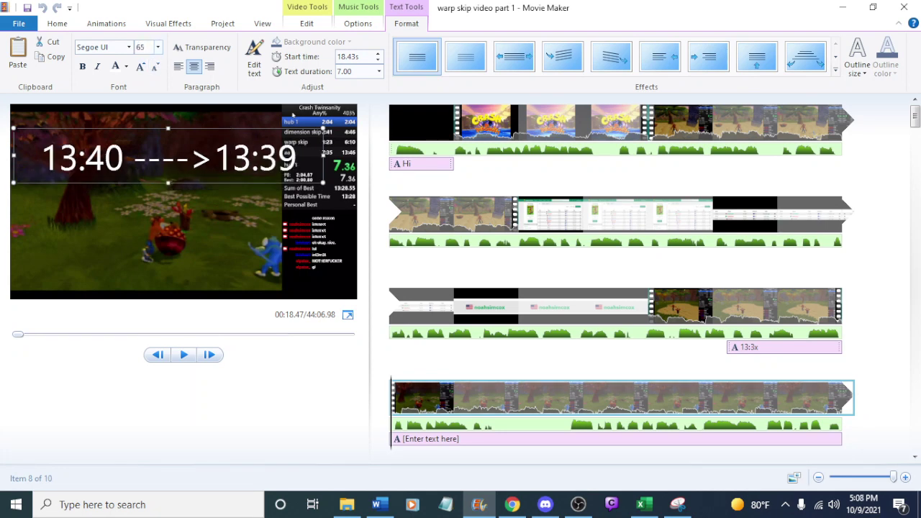
drag(305, 128, 282, 161)
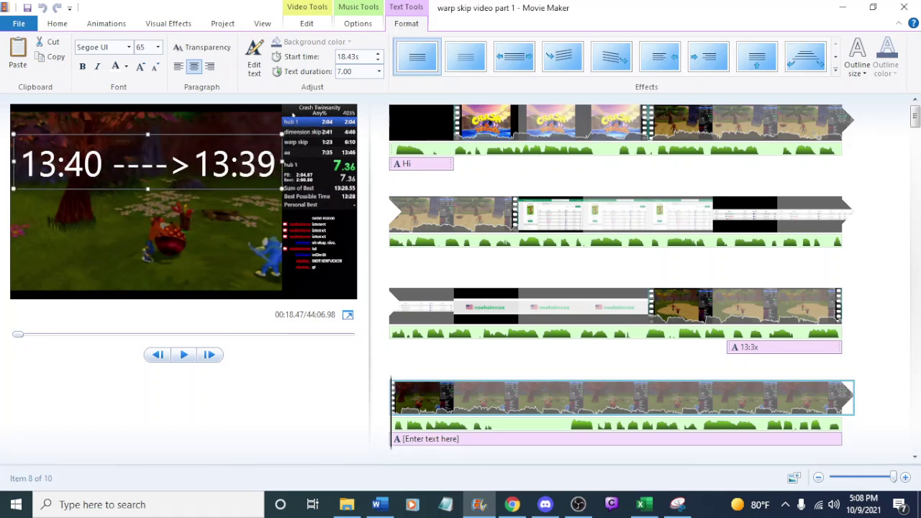
drag(244, 134, 246, 128)
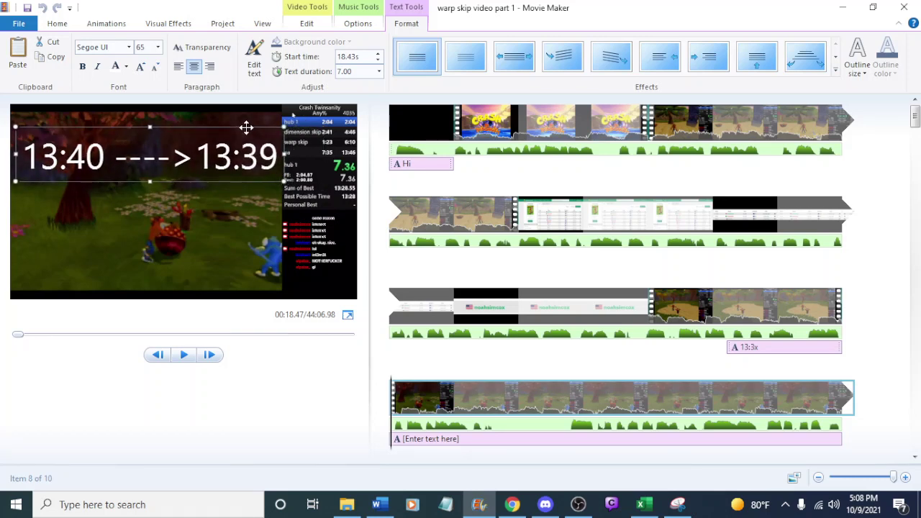
Give the 13:40 ---->13:39 caption a medium black text outline
click(857, 66)
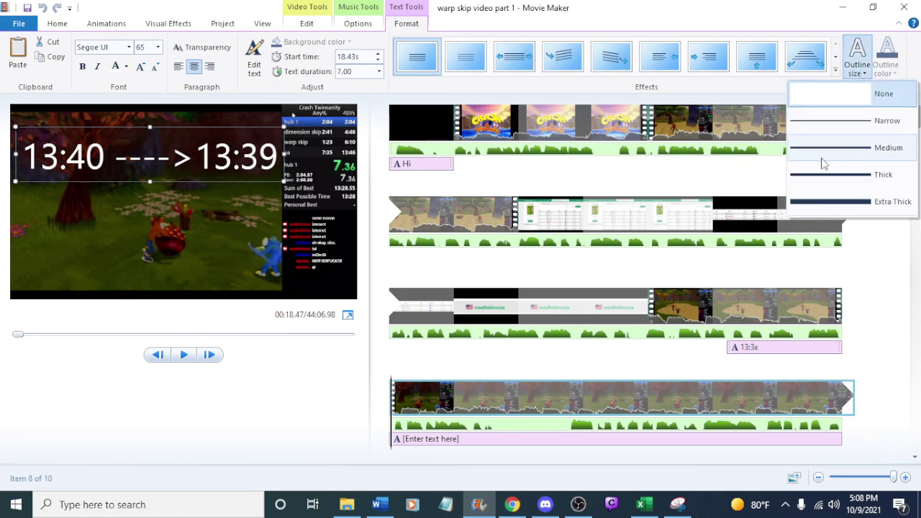
click(825, 148)
click(886, 66)
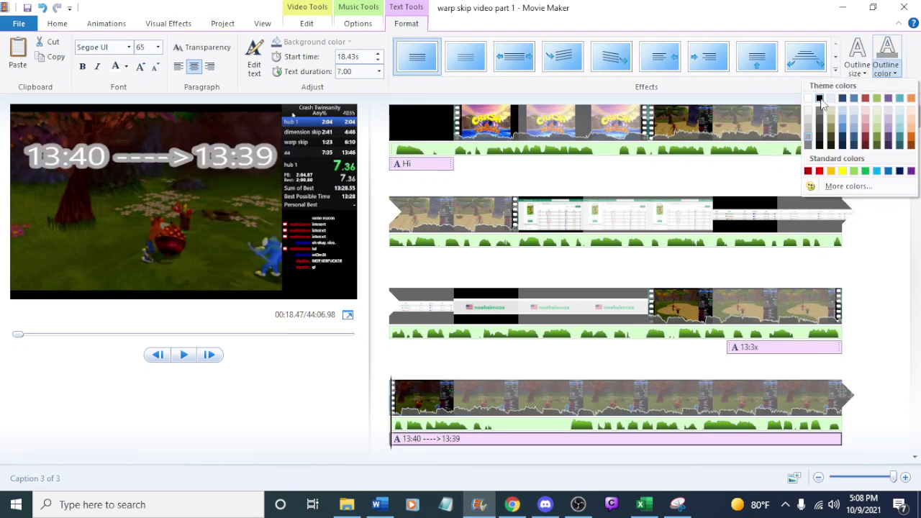
click(820, 100)
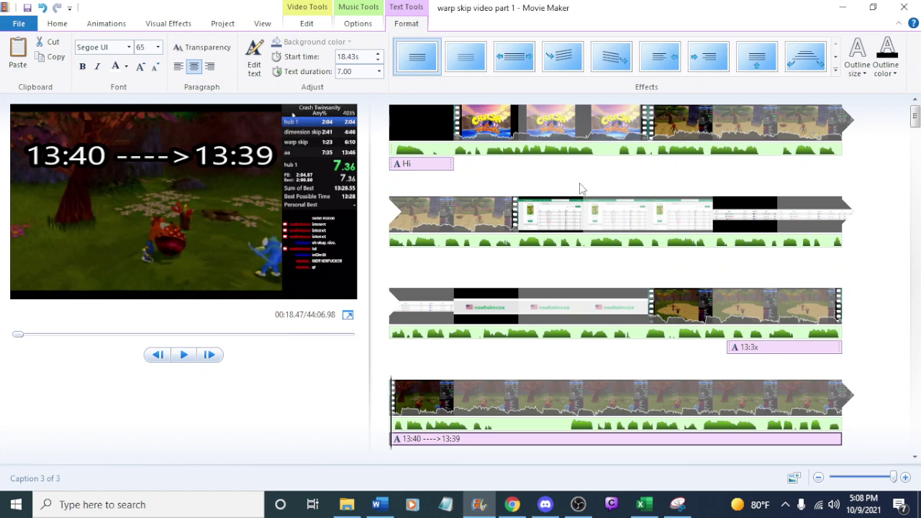
Play back the narration across the 13:3x and 13:40 ---->13:39 captions to check their timing and where the second should end
click(707, 308)
key(space)
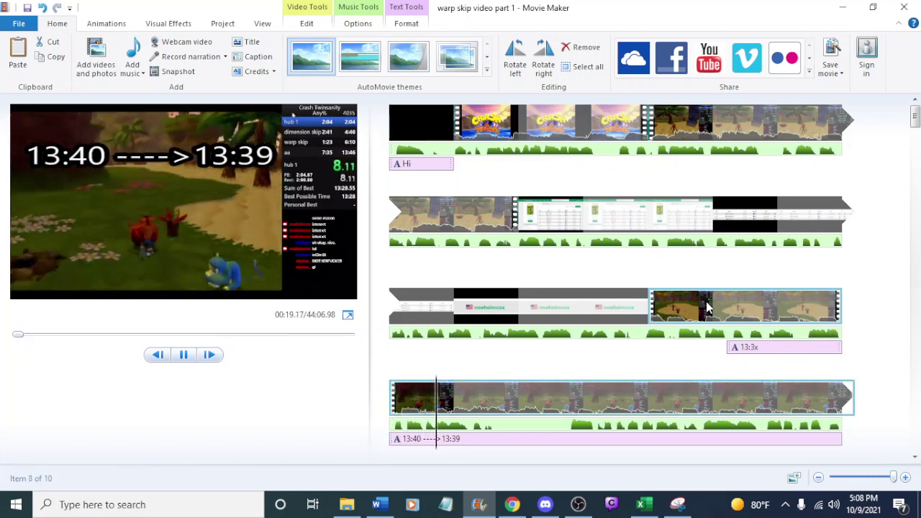
key(space)
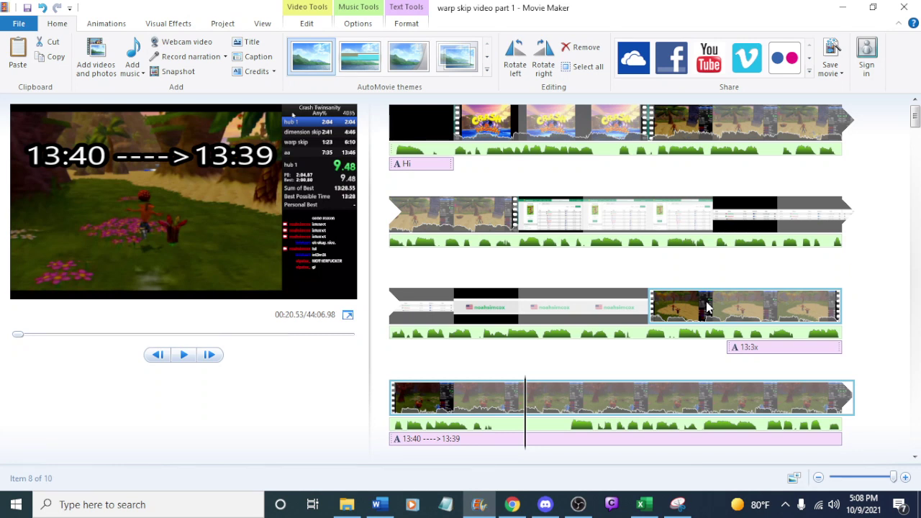
double_click(707, 307)
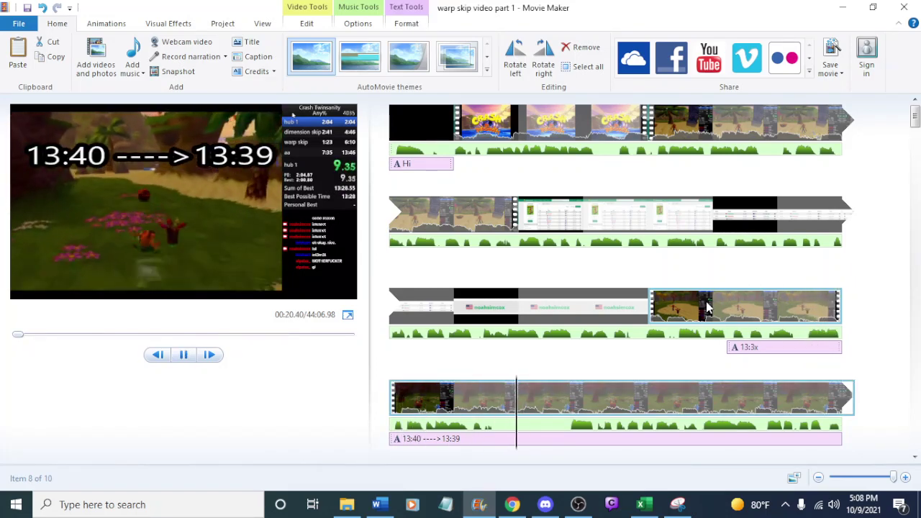
key(space)
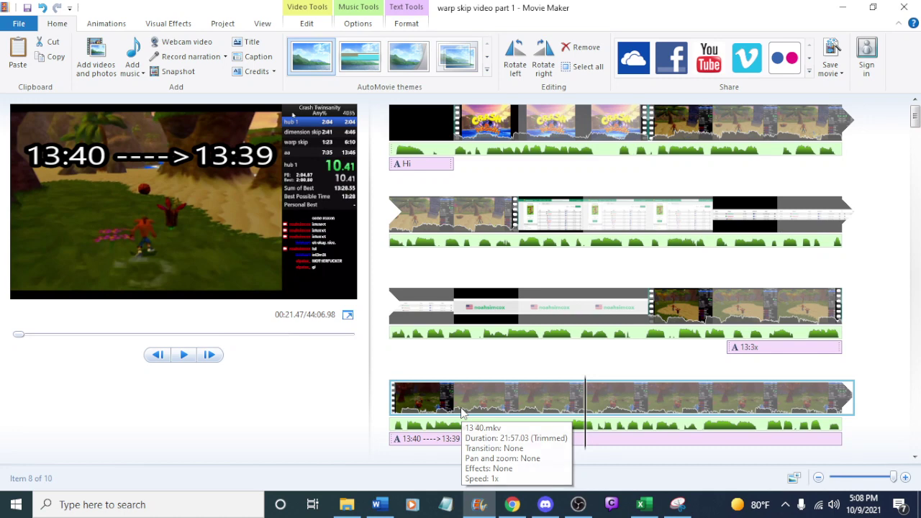
click(586, 306)
key(space)
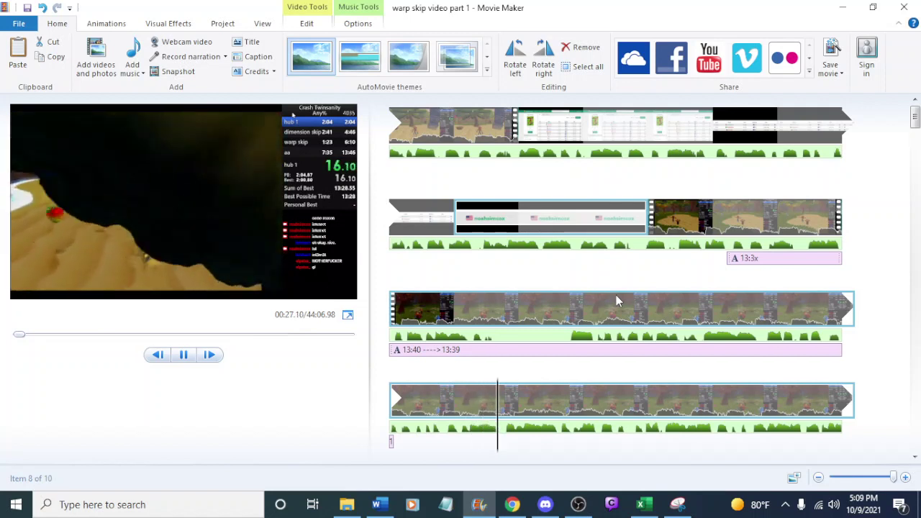
key(space)
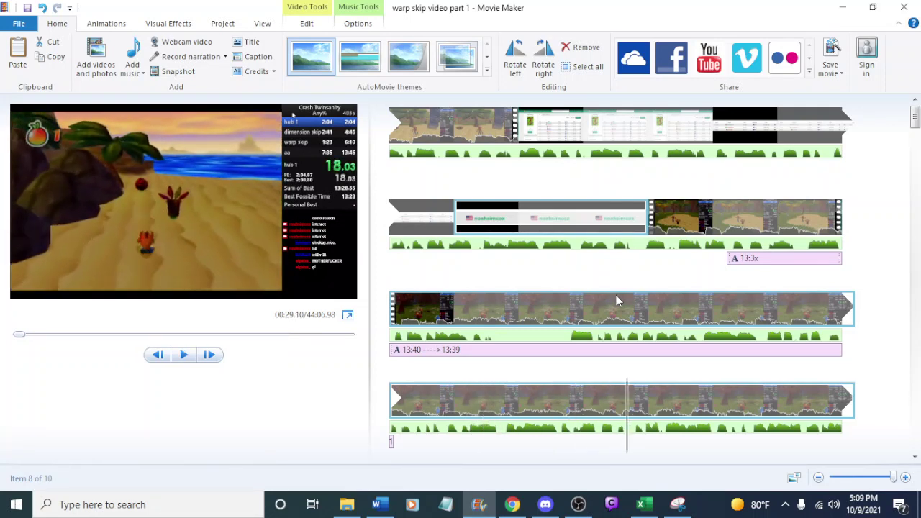
click(461, 309)
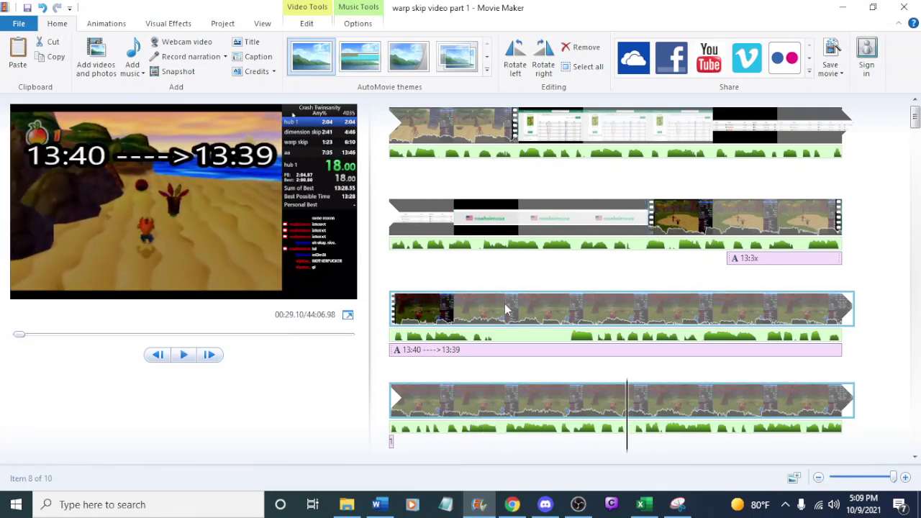
key(space)
key(space)
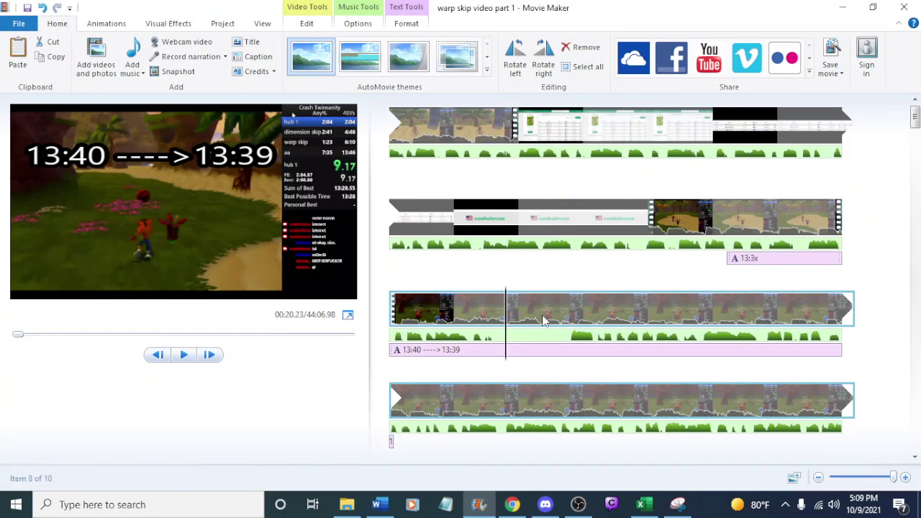
key(space)
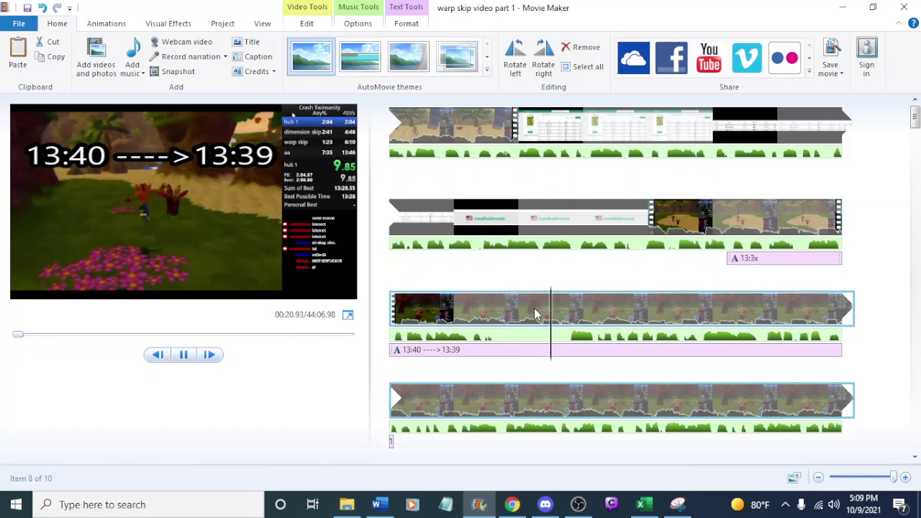
Split the 13 40.mkv clip at 00:21.20, in the narration pause under the 13:40 ---->13:39 caption
click(536, 311)
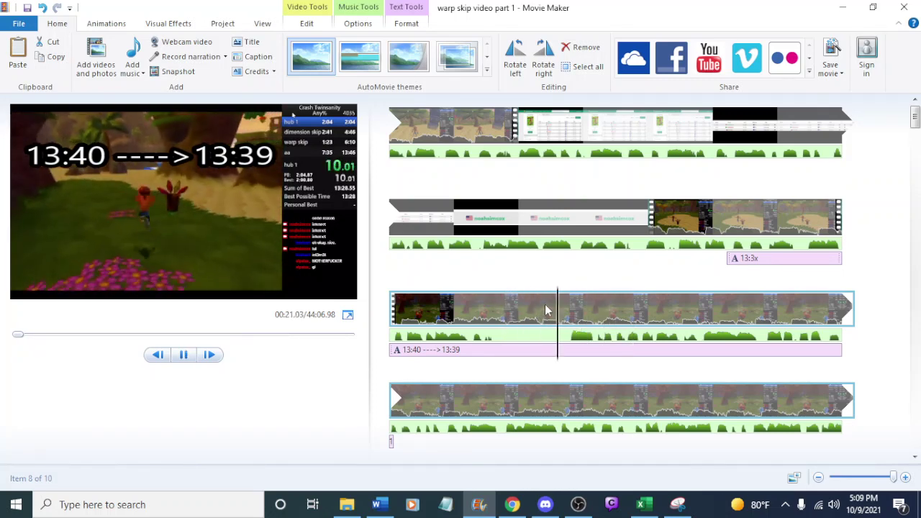
click(448, 311)
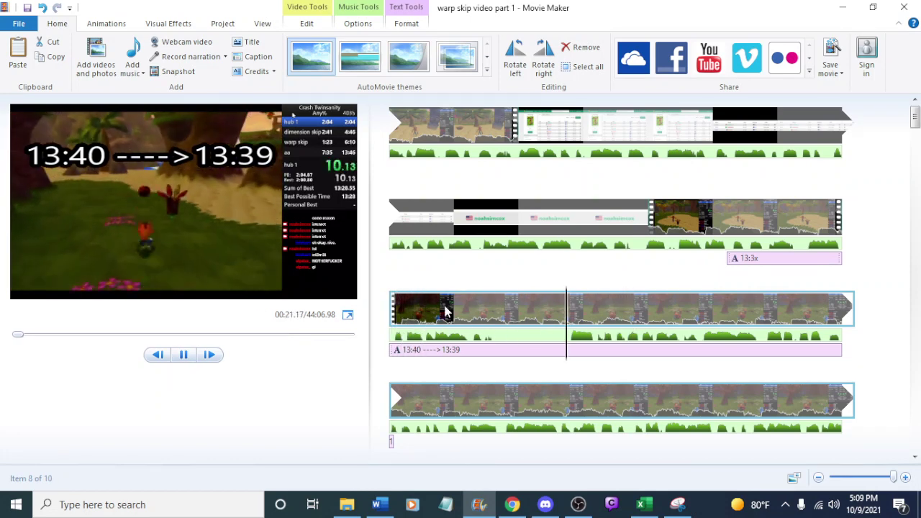
key(space)
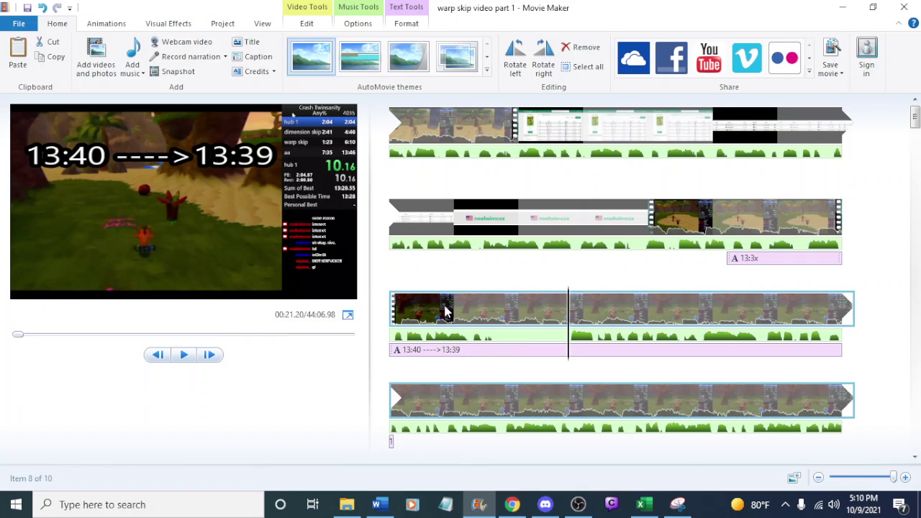
click(489, 306)
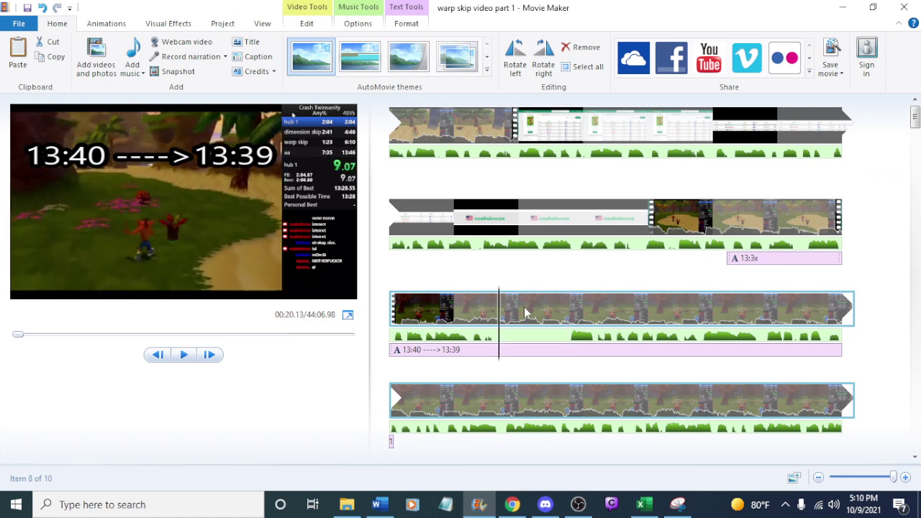
key(space)
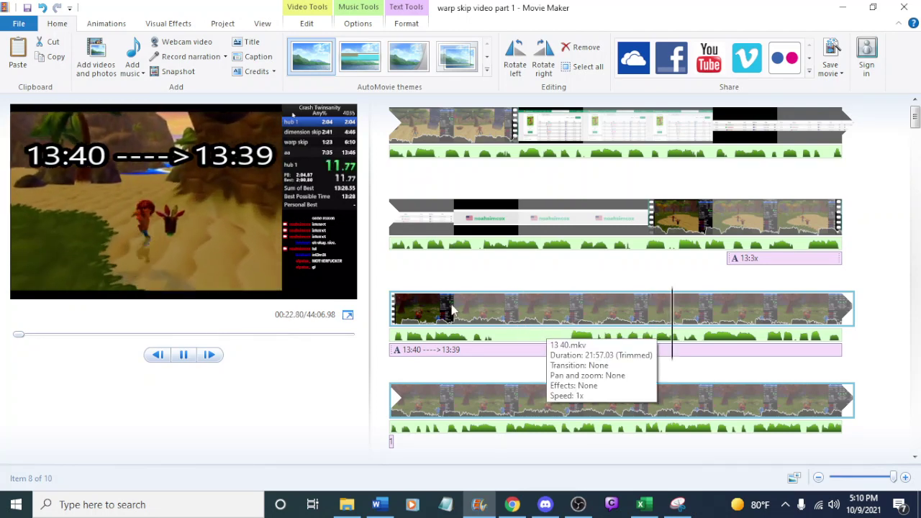
click(409, 306)
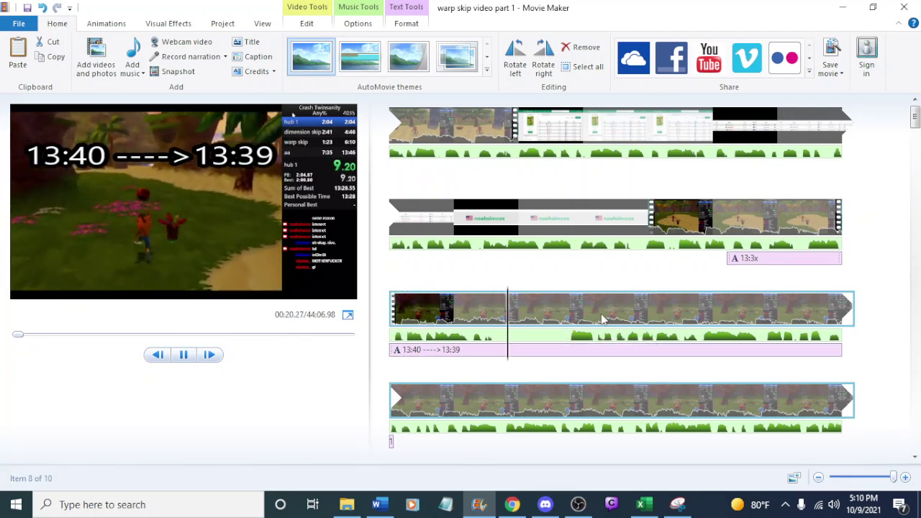
key(space)
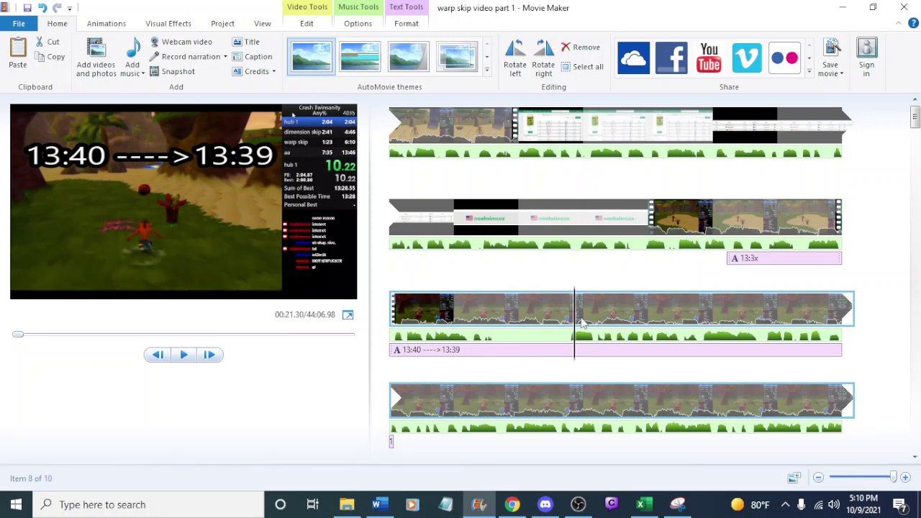
key(space)
click(571, 328)
click(569, 327)
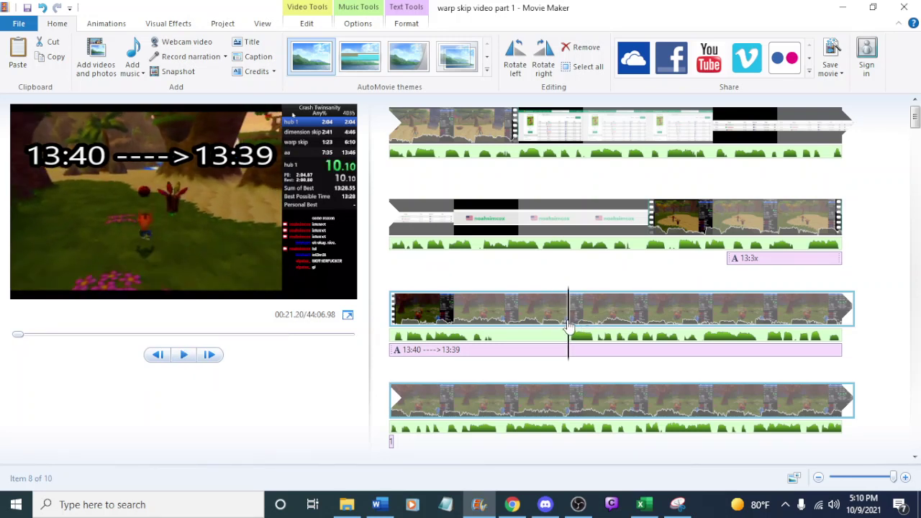
right_click(568, 327)
click(598, 278)
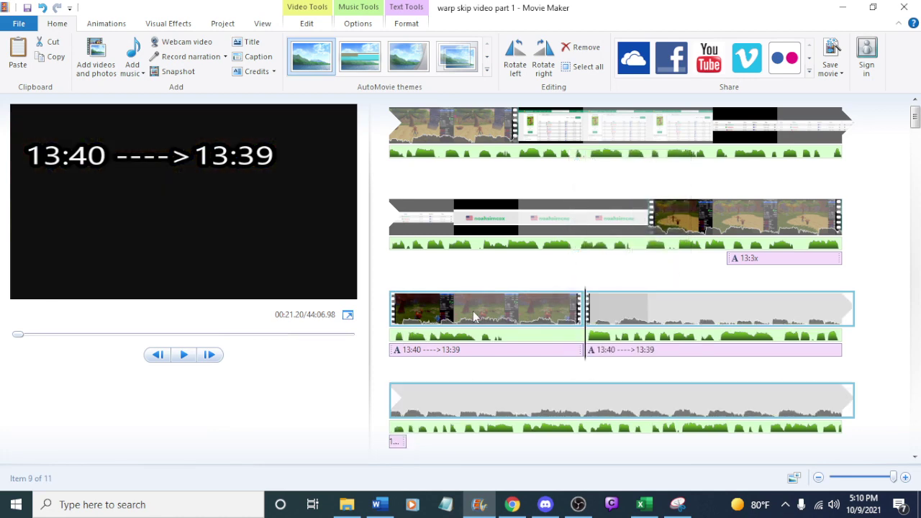
Delete the duplicate 13:40 ---->13:39 caption over the second part of the split clip and play back the first part
click(612, 352)
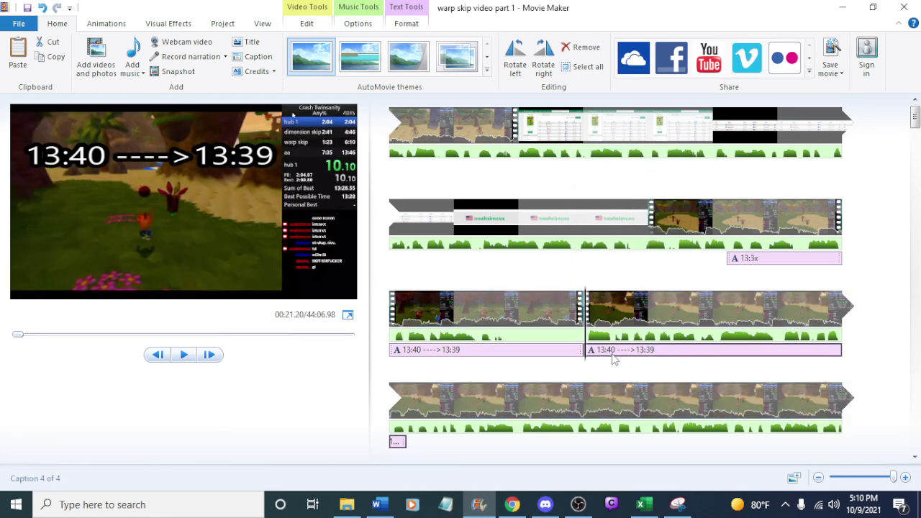
key(Delete)
click(398, 314)
key(space)
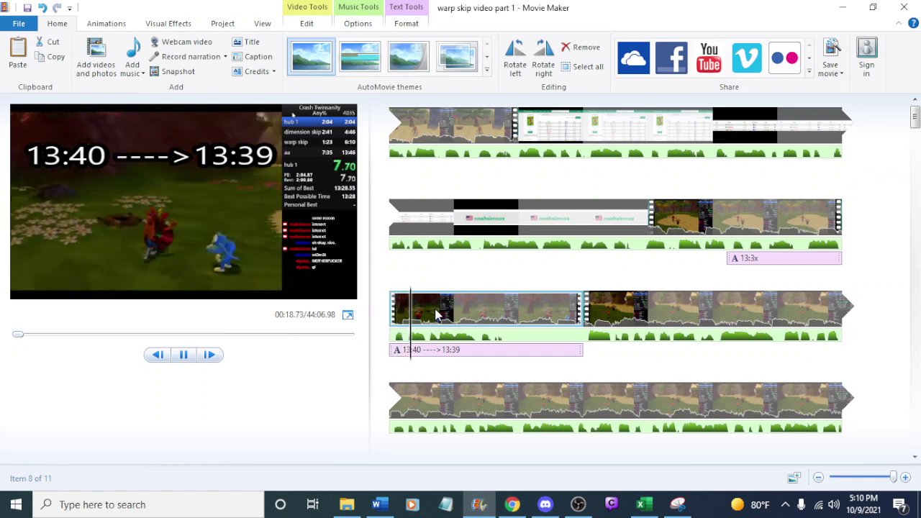
Check the script in Word for the next visual cue, and play the narration following the 13:40 ---->13:39 caption in Movie Maker
click(376, 506)
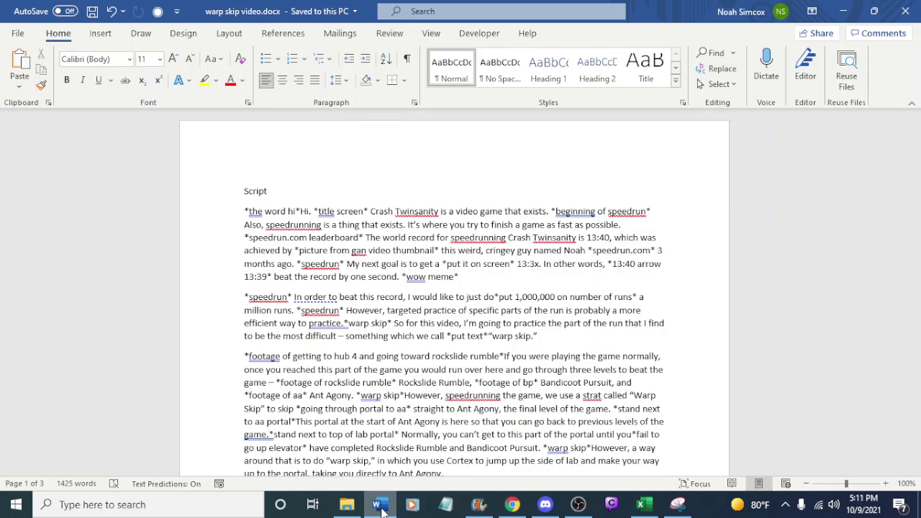
click(380, 505)
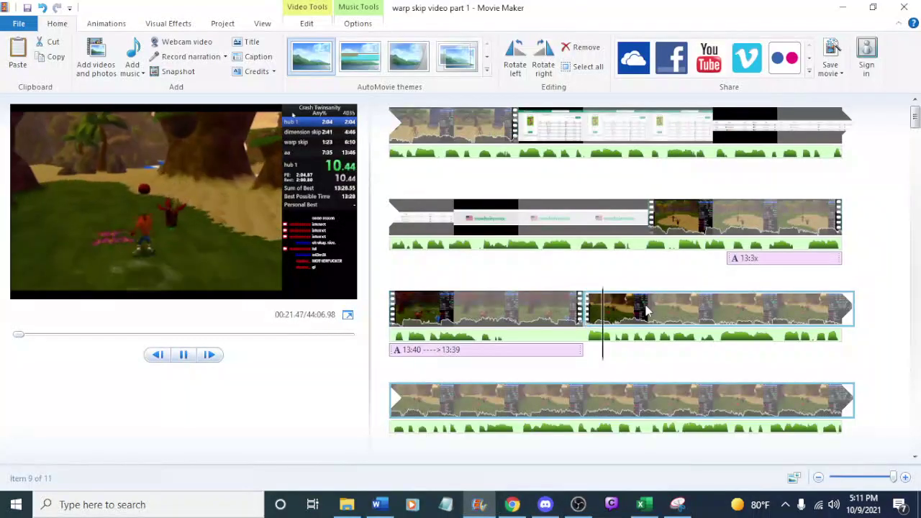
key(space)
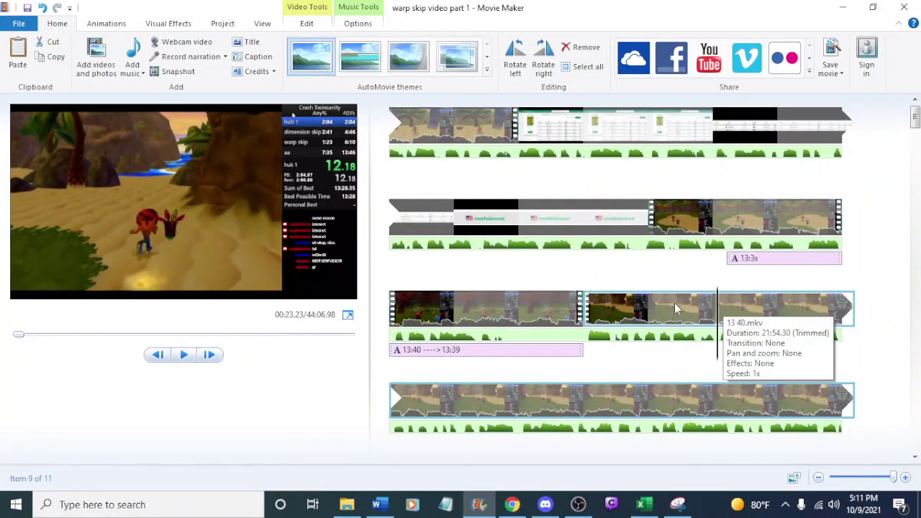
key(space)
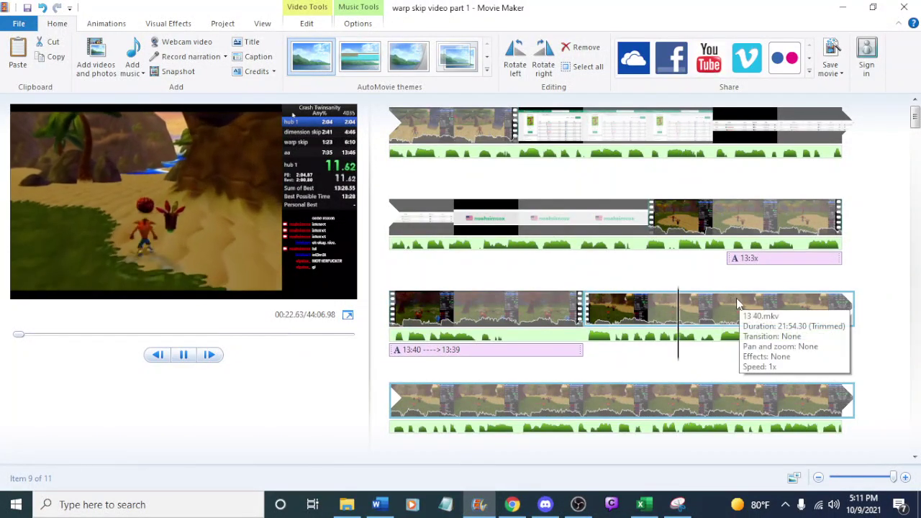
Split the 13 40.mkv clip at 00:22.87, just after the 13:40 ----> 13:39 caption
key(space)
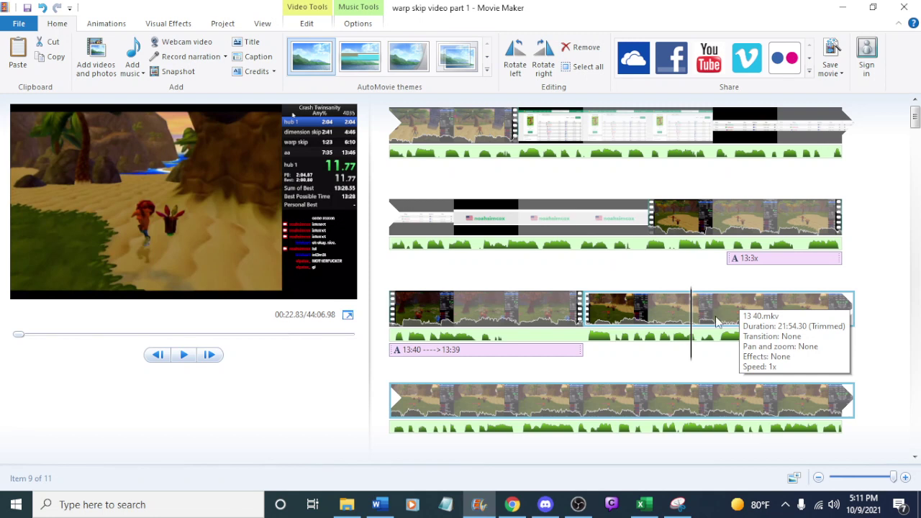
key(space)
key(space)
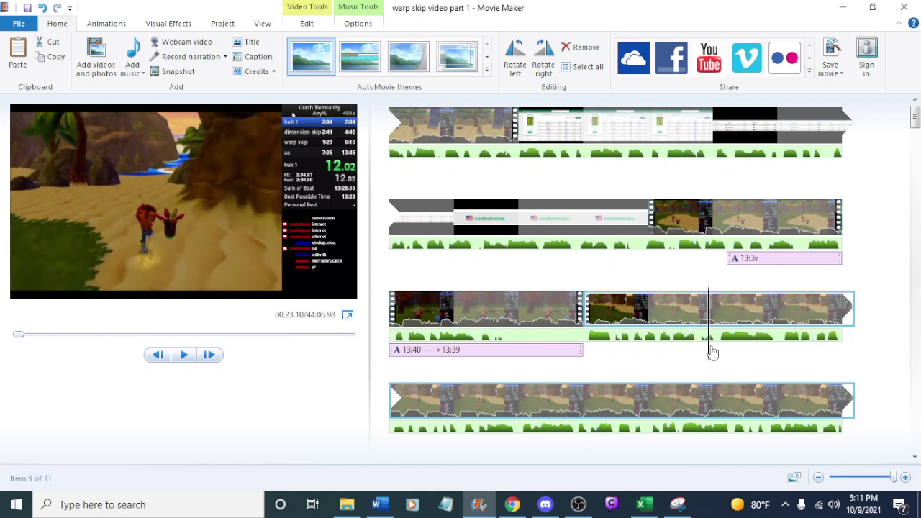
click(695, 353)
key(space)
click(700, 353)
click(691, 352)
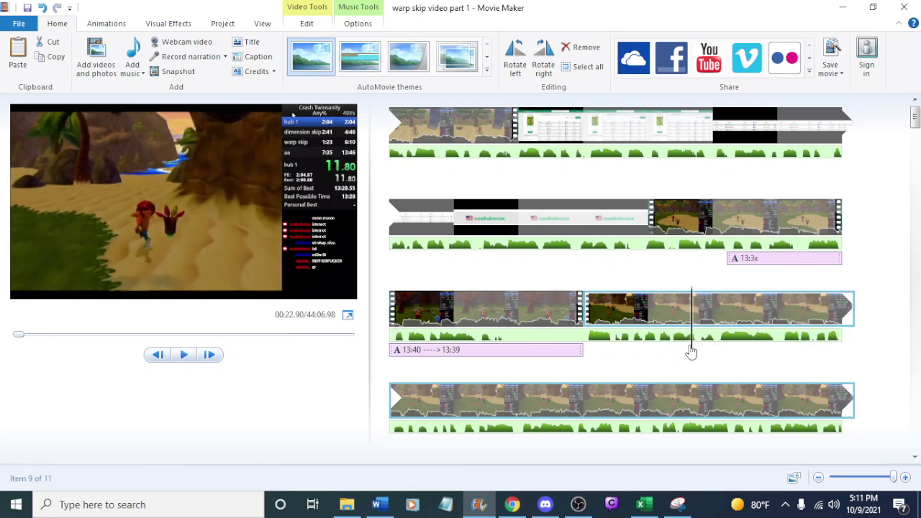
right_click(692, 349)
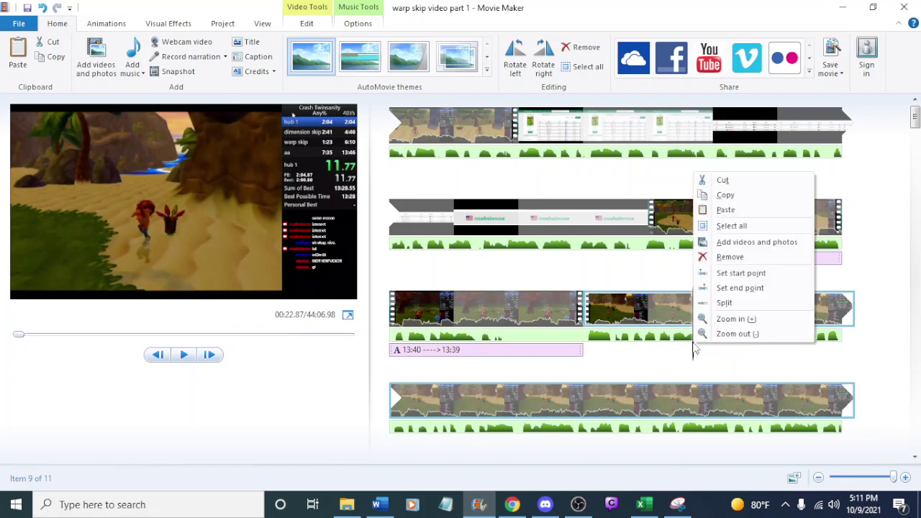
click(724, 302)
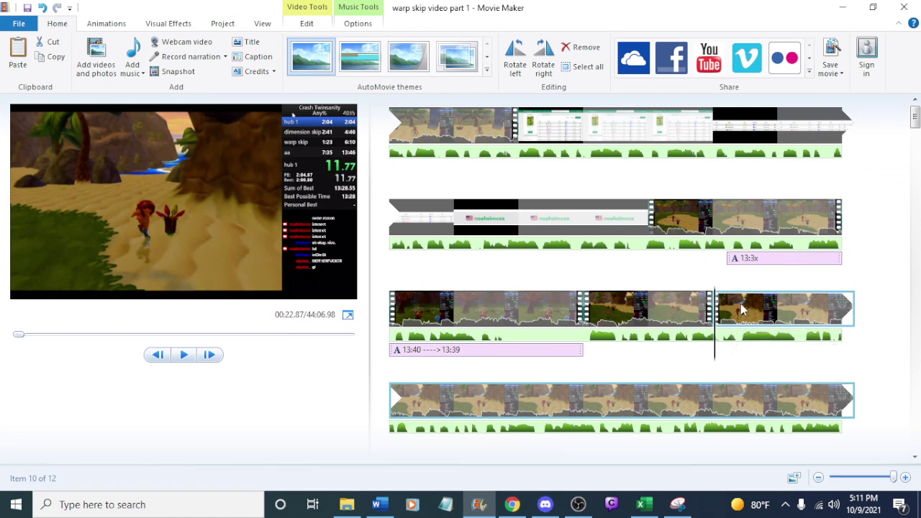
Open the Crash Twinsanity splits file from the desktop and move the timer window to the middle of the screen
key(super+d)
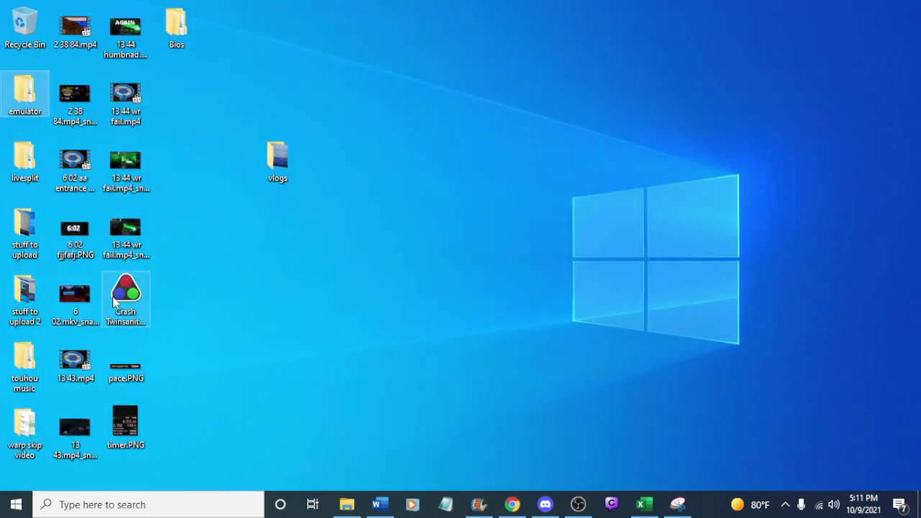
key(Return)
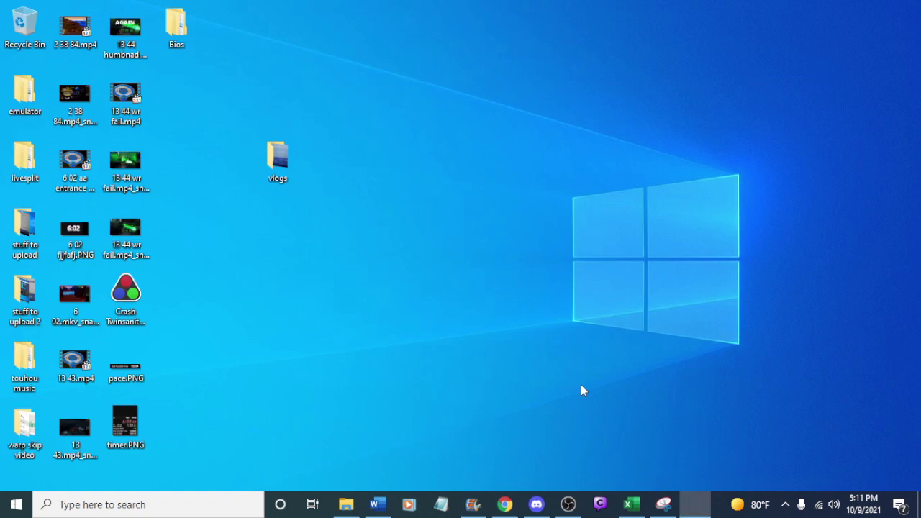
drag(713, 195, 489, 231)
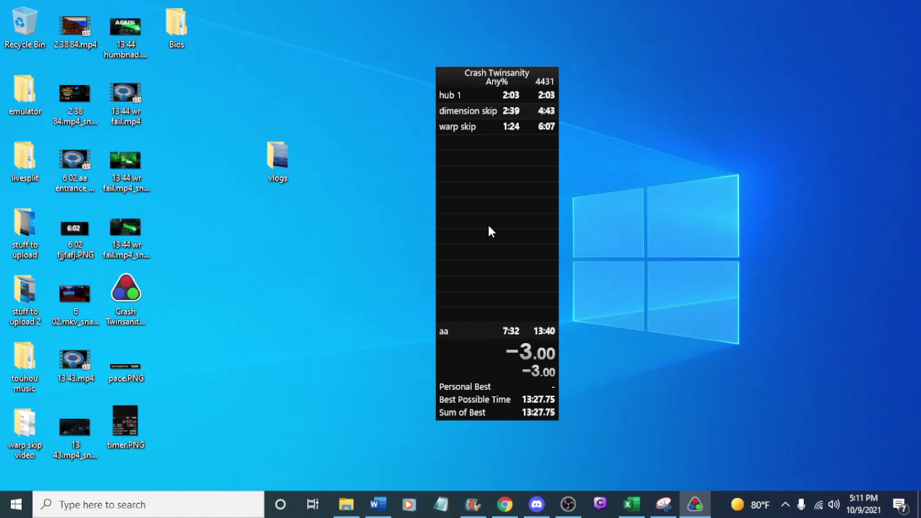
drag(491, 222, 479, 217)
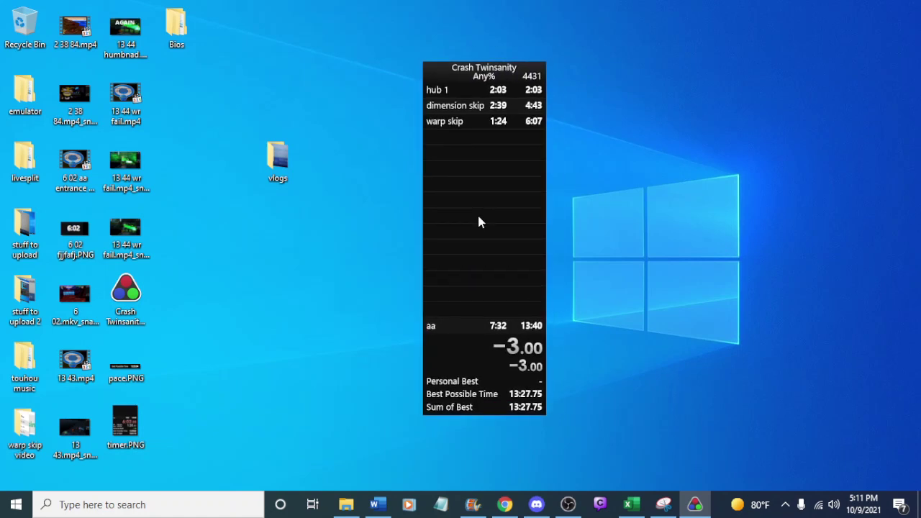
Switch to Snipping Tool, move its window clear of the timer, and capture the timer with a window snip
click(663, 505)
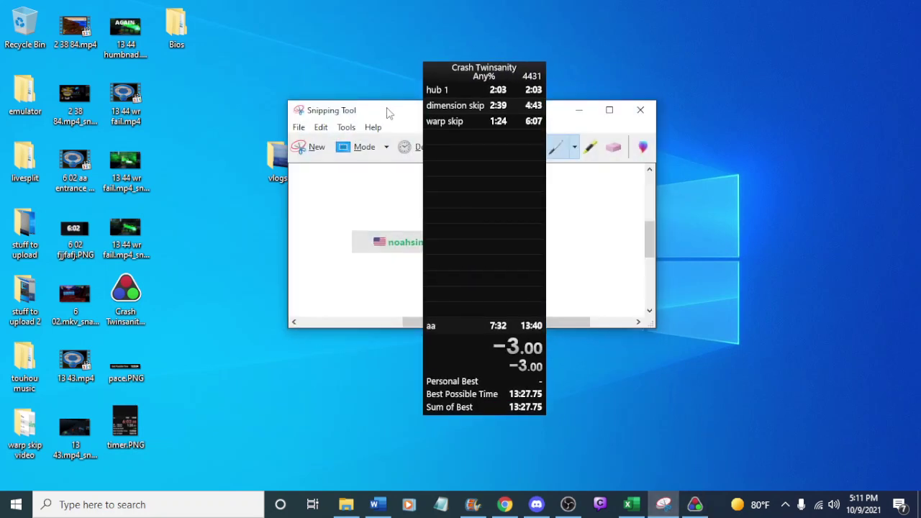
drag(386, 113, 128, 92)
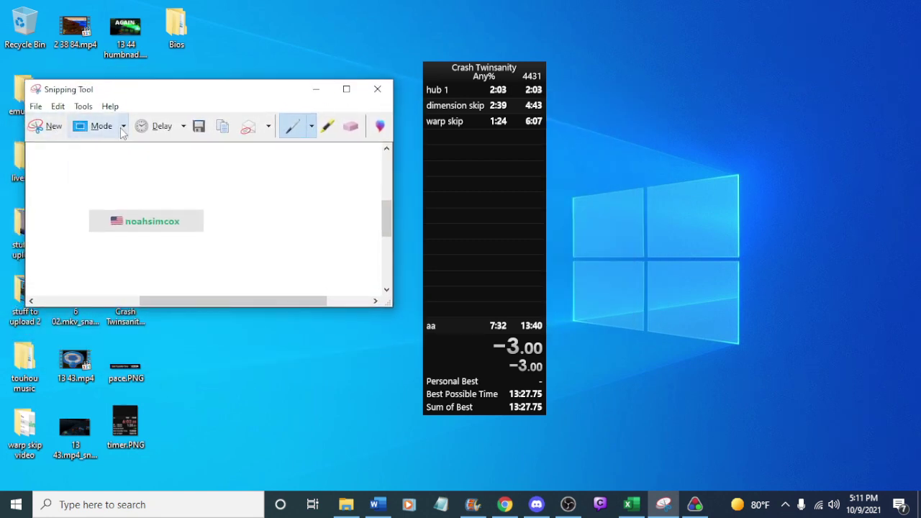
click(122, 127)
click(121, 176)
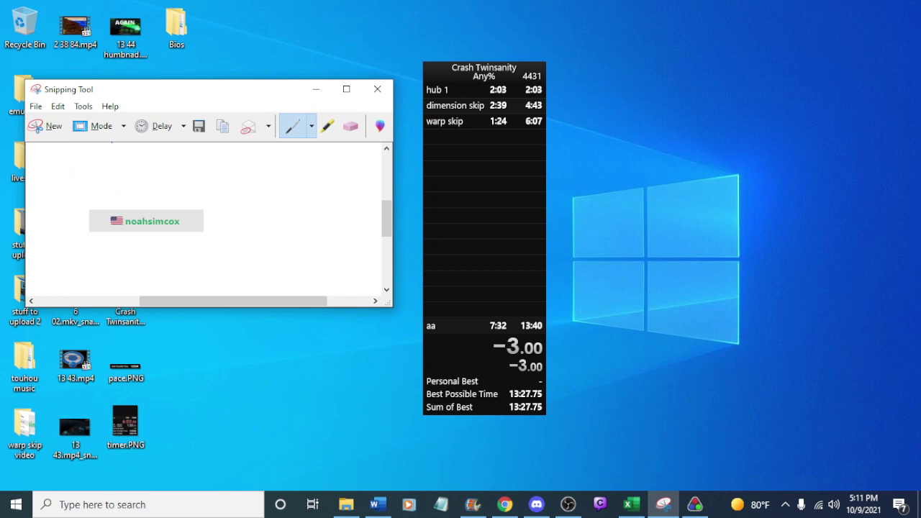
click(476, 179)
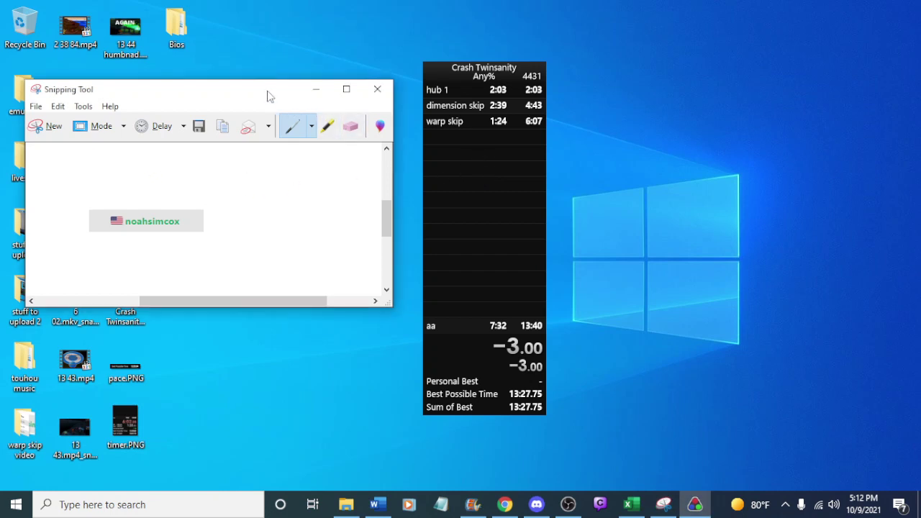
drag(269, 94, 310, 105)
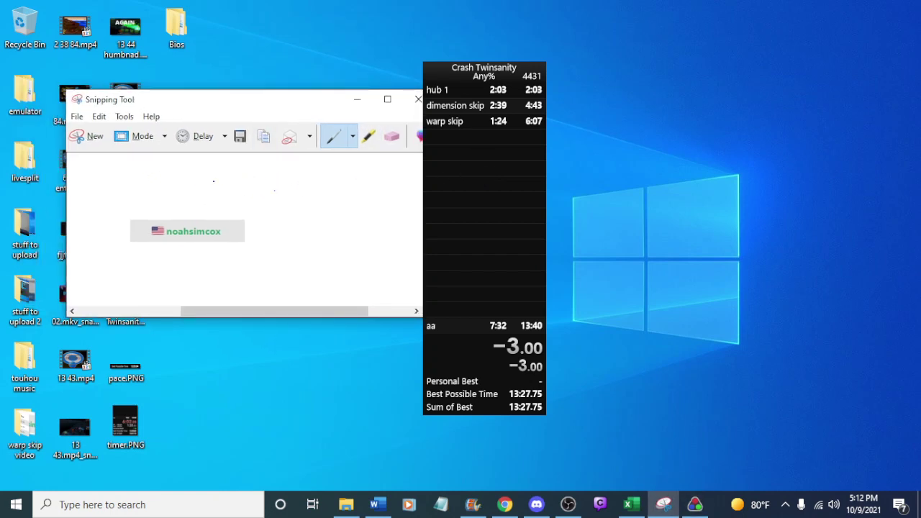
drag(273, 227, 284, 231)
mouse_move(300, 235)
mouse_down()
mouse_move(321, 222)
mouse_move(304, 225)
mouse_move(297, 242)
mouse_move(335, 225)
mouse_move(331, 212)
mouse_move(321, 236)
mouse_move(350, 193)
mouse_move(330, 209)
mouse_up()
click(164, 136)
click(158, 191)
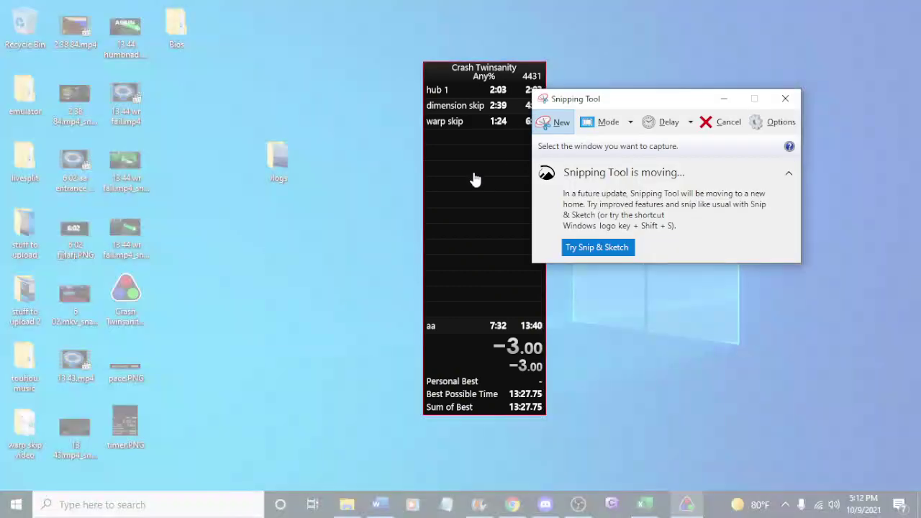
click(475, 179)
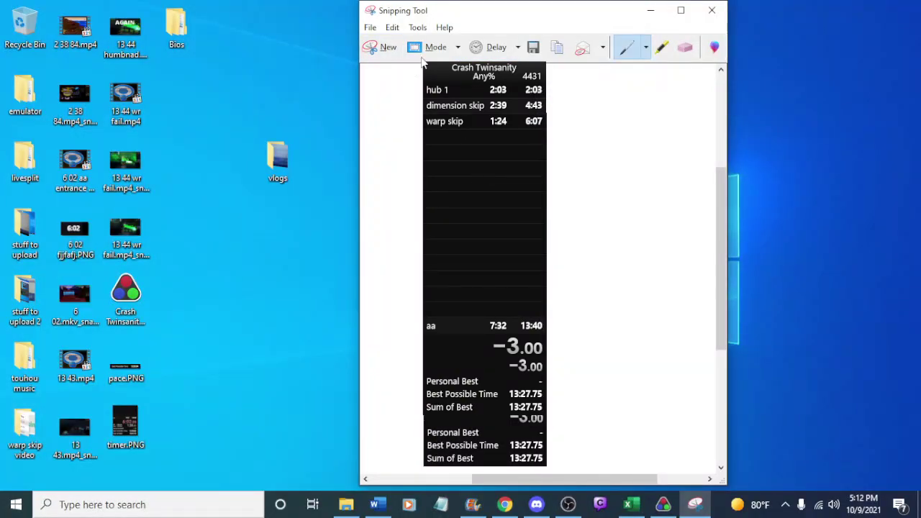
Save the snip as livepslitsy.PNG in the warp skip video folder, and close the splits timer
key(ctrl+s)
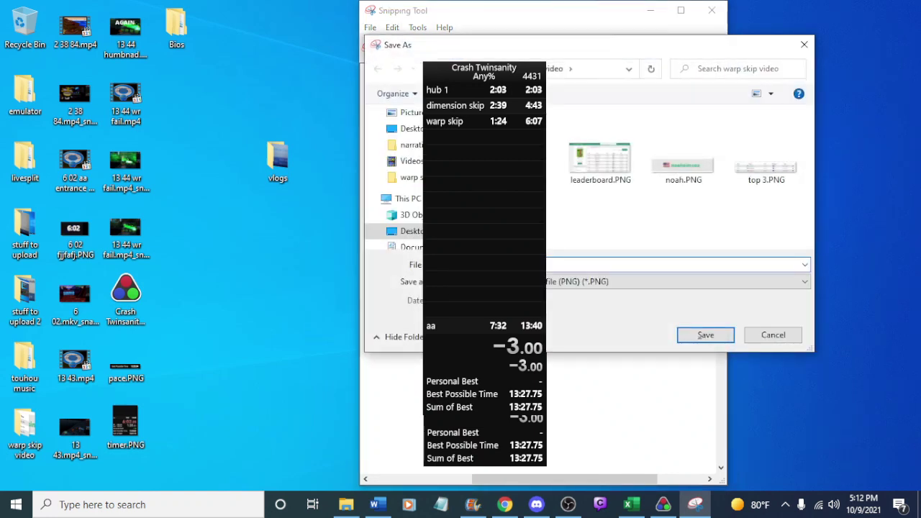
key(Escape)
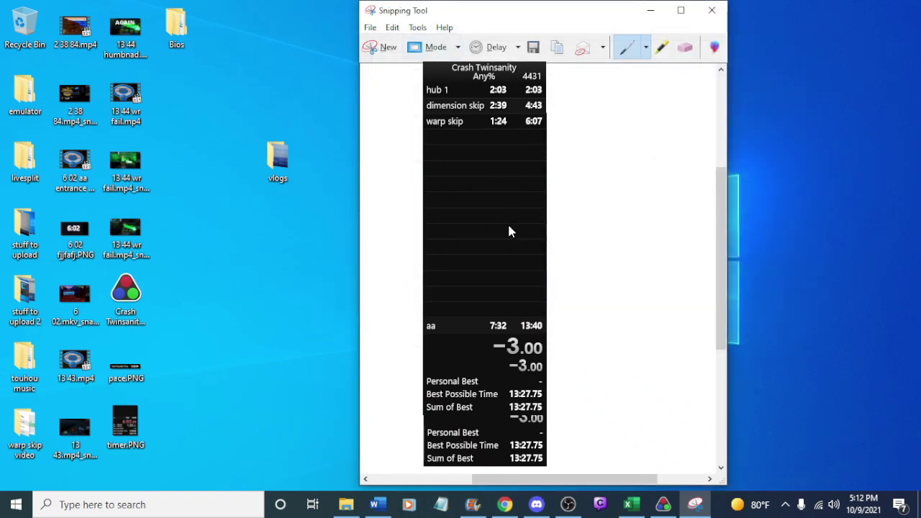
right_click(483, 211)
click(514, 470)
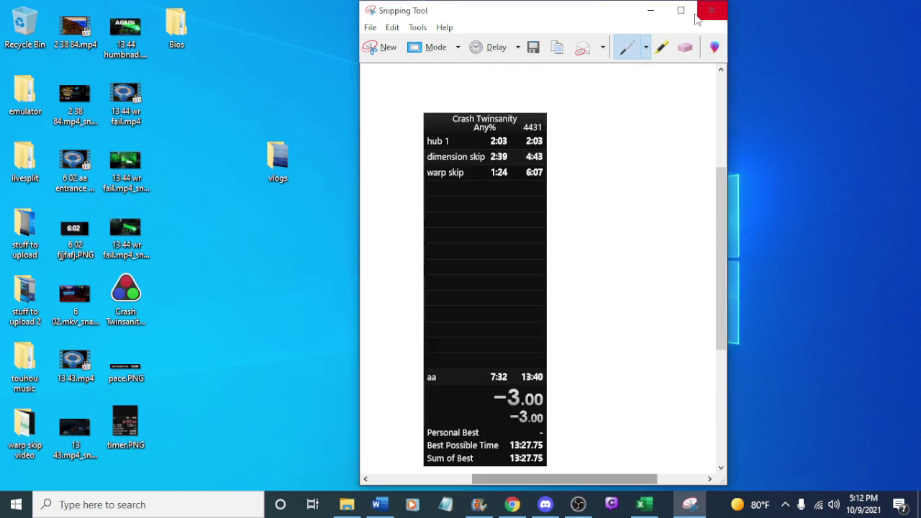
click(661, 13)
Return to Movie Maker and insert livepslitsy.PNG from the warp skip video folder at the split in the 13 40.mkv clip
click(512, 504)
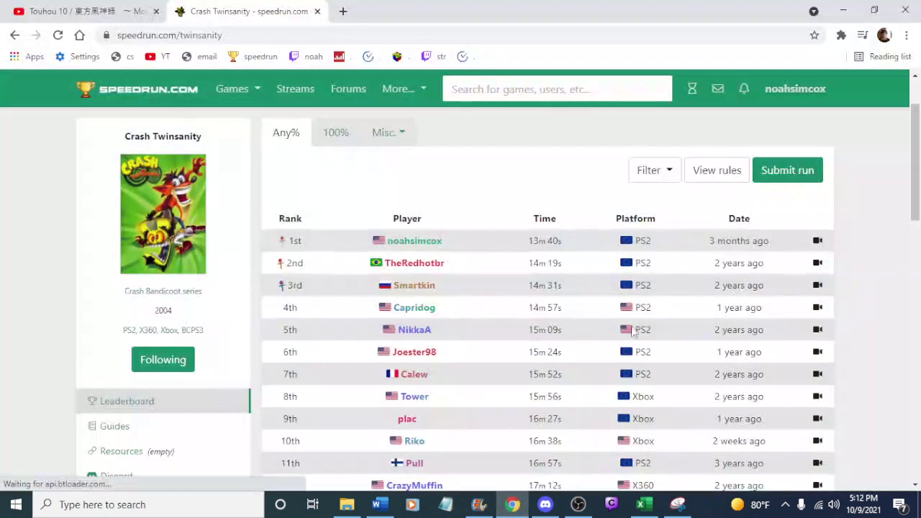
key(alt+Tab)
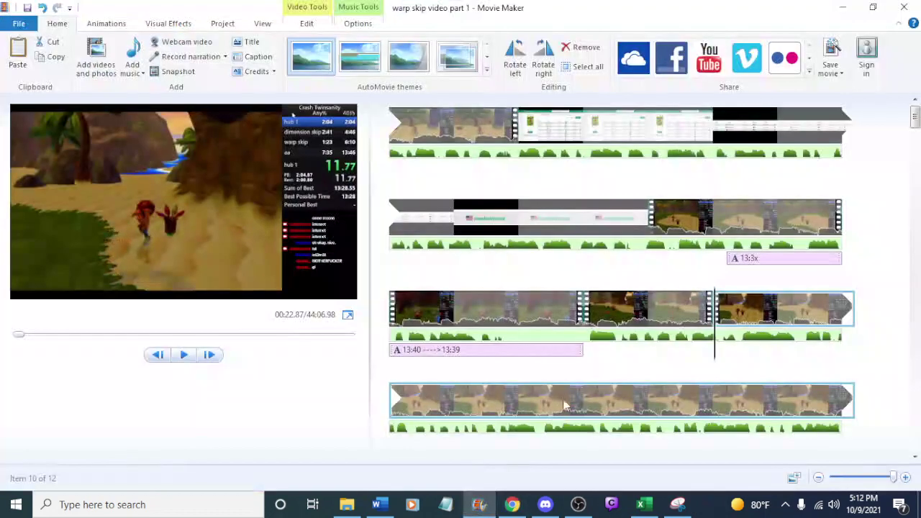
click(347, 504)
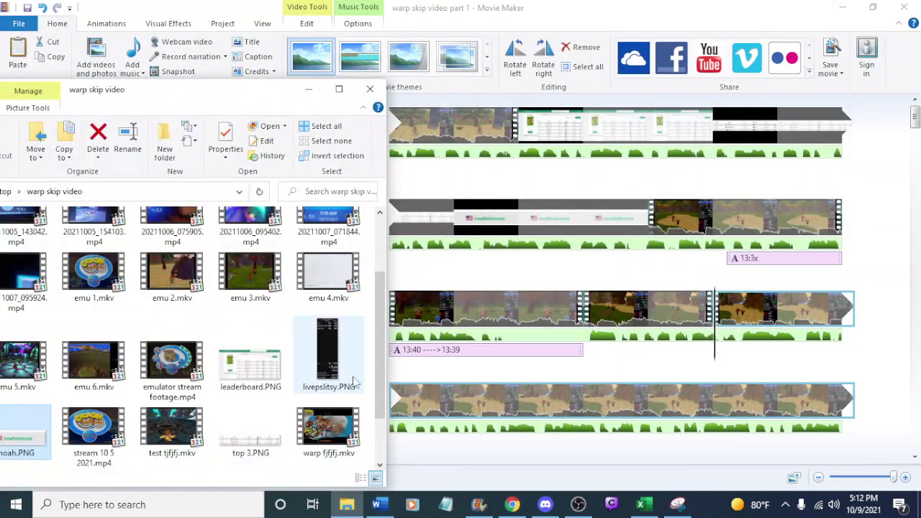
drag(328, 370, 715, 329)
key(space)
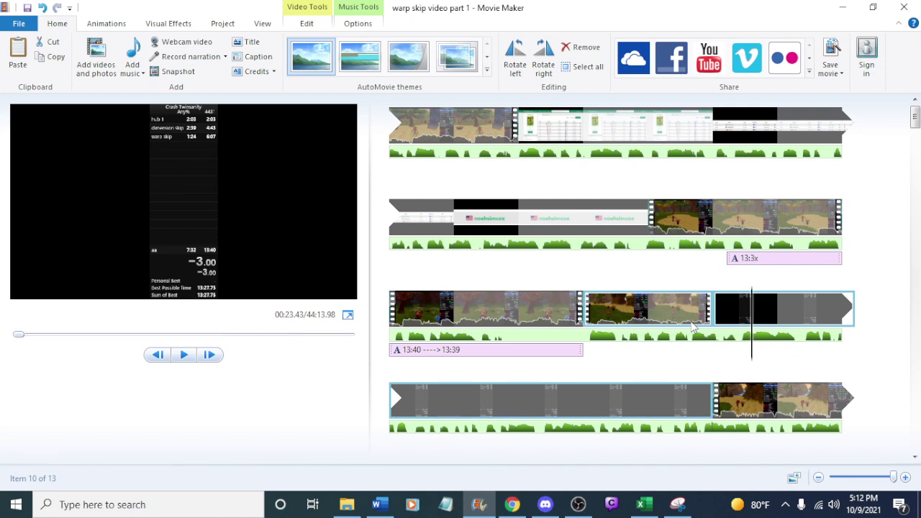
Check how the timer image looks in Photo Gallery and in Movie Maker's full-screen preview
click(347, 505)
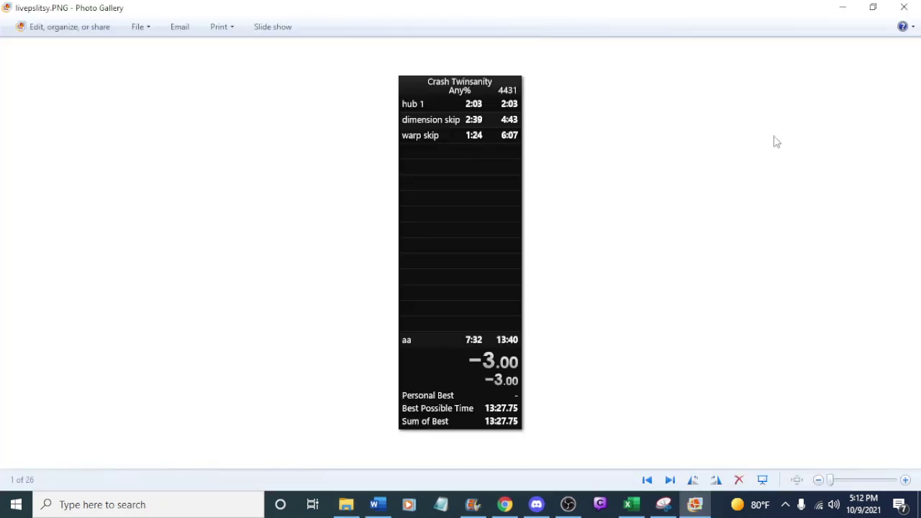
click(904, 7)
click(506, 6)
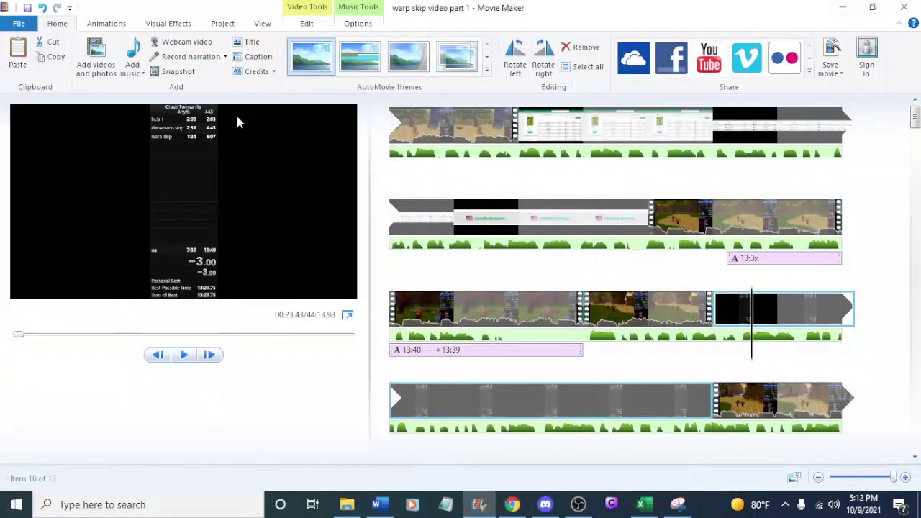
click(651, 309)
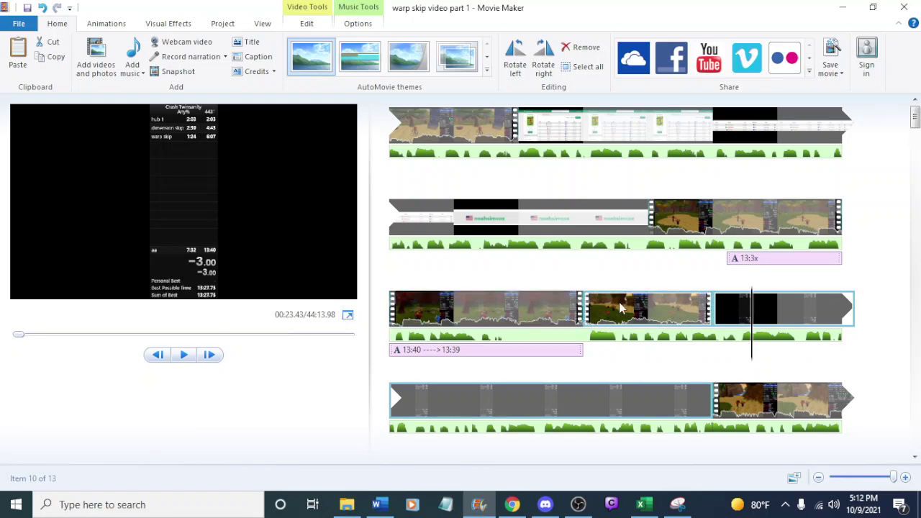
click(348, 314)
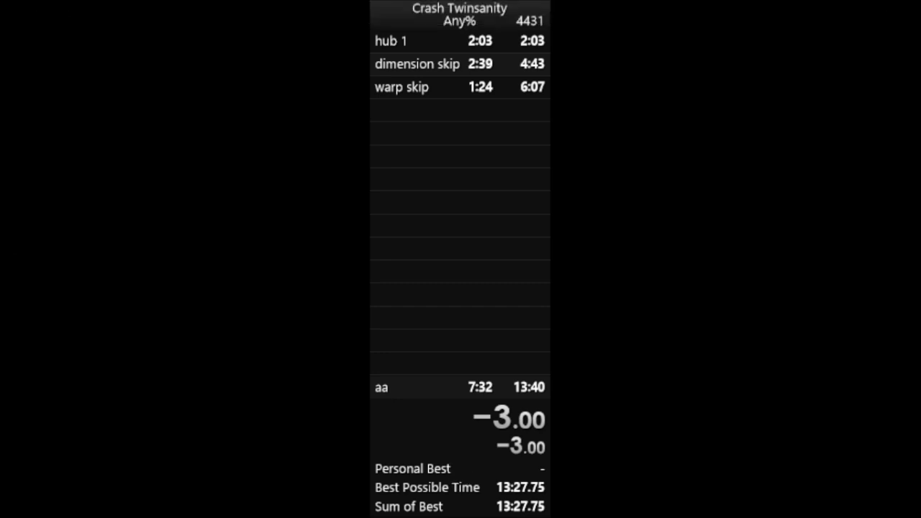
key(Escape)
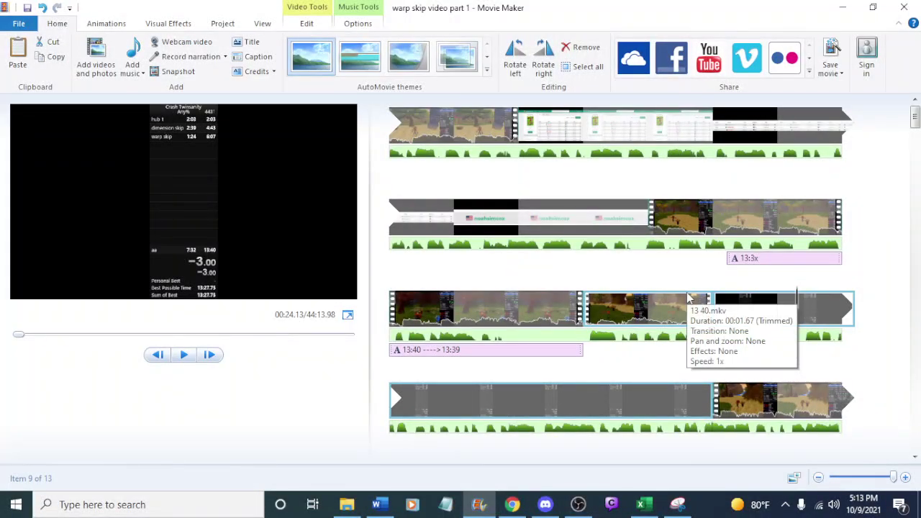
Play back the cut to the timer image, set the image's end point at 00:23.57, and minimize Movie Maker
key(space)
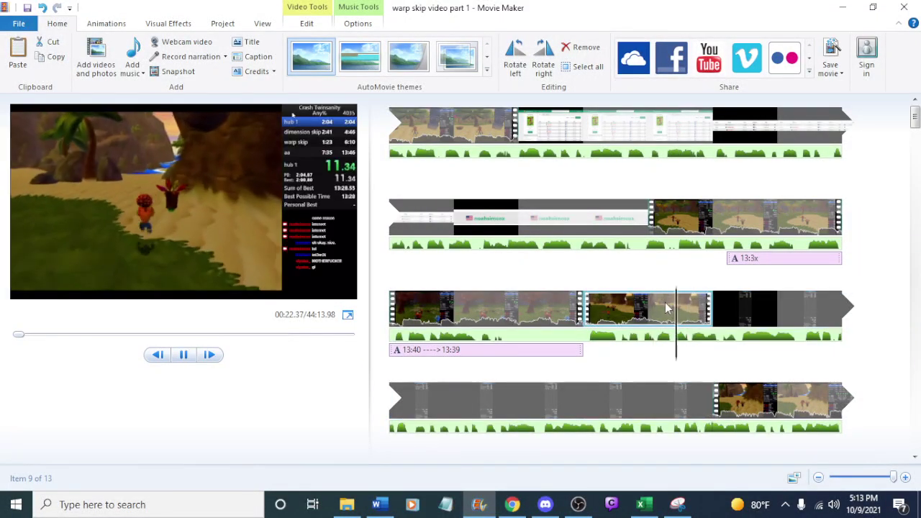
key(space)
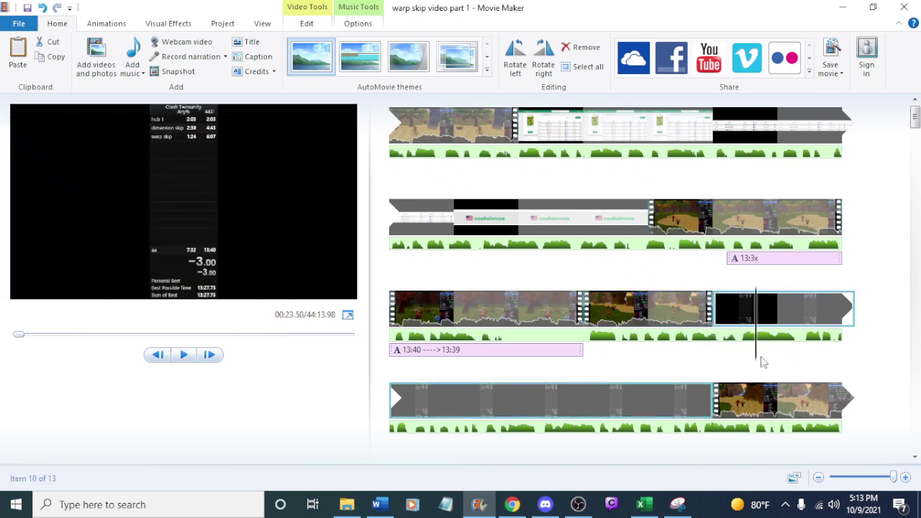
key(space)
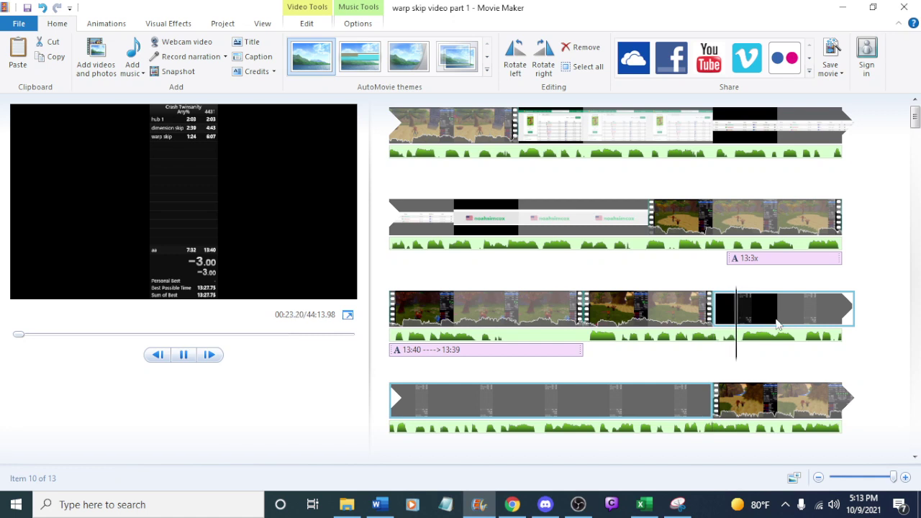
key(space)
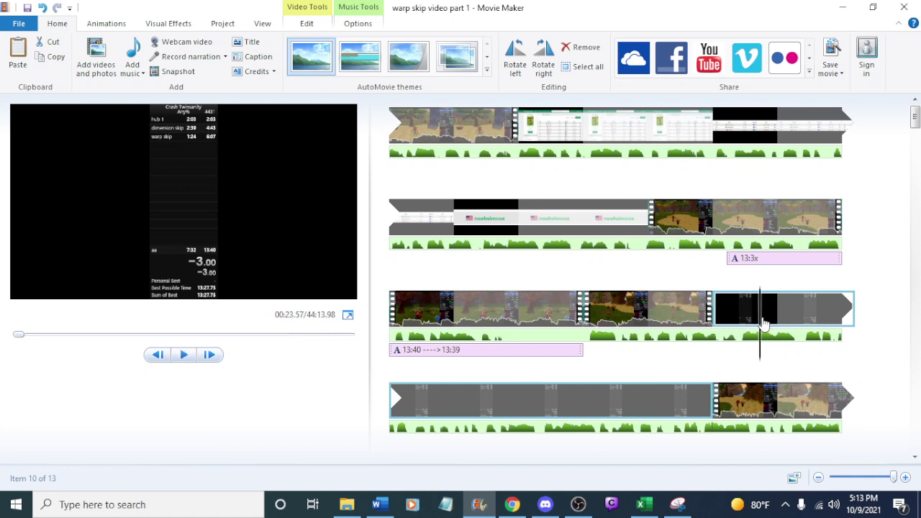
right_click(761, 319)
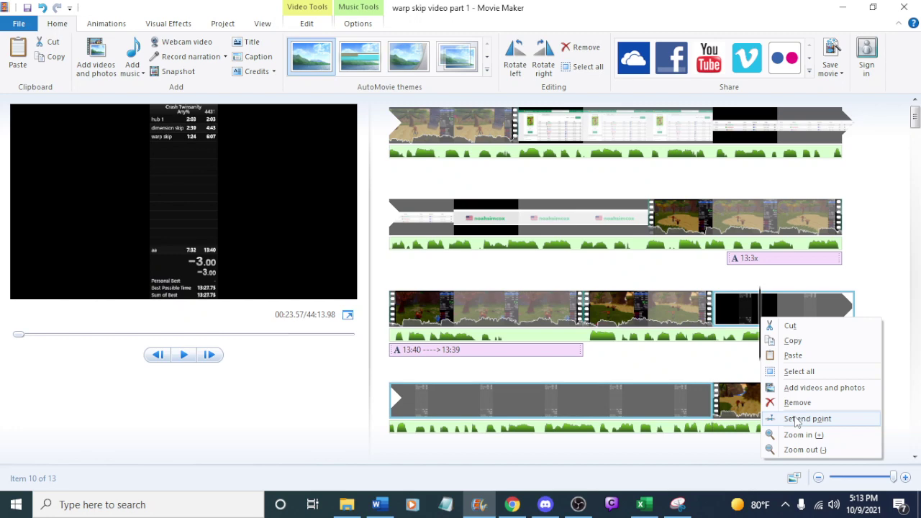
click(796, 418)
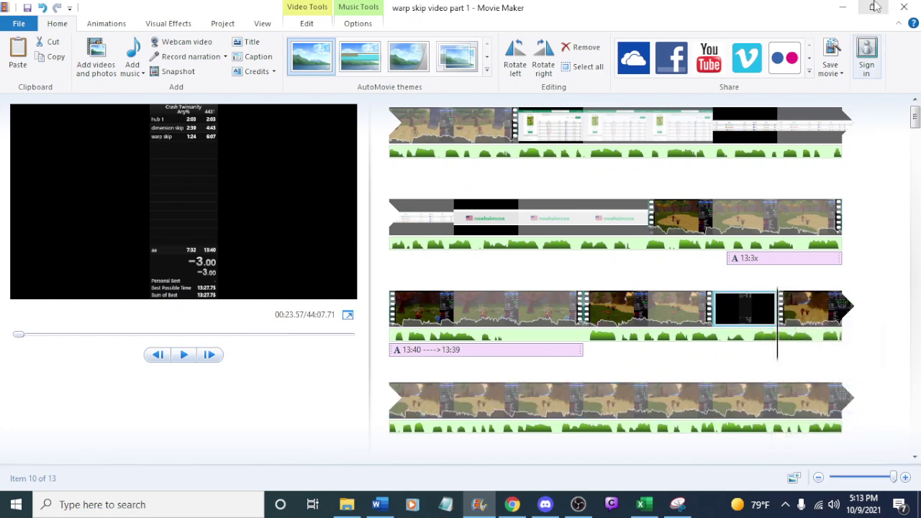
click(842, 7)
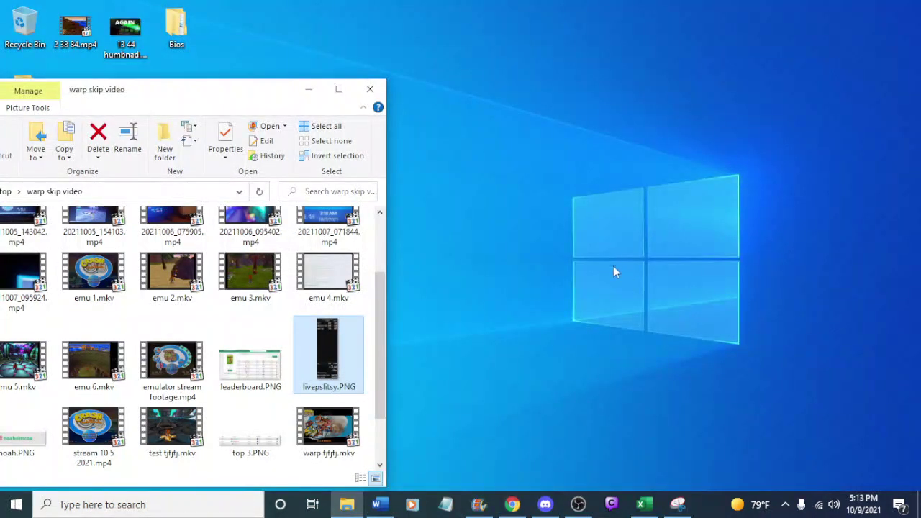
Return to Movie Maker and add a caption reading 1,000,000 to the timer image, starting from about 00:23.53
click(478, 504)
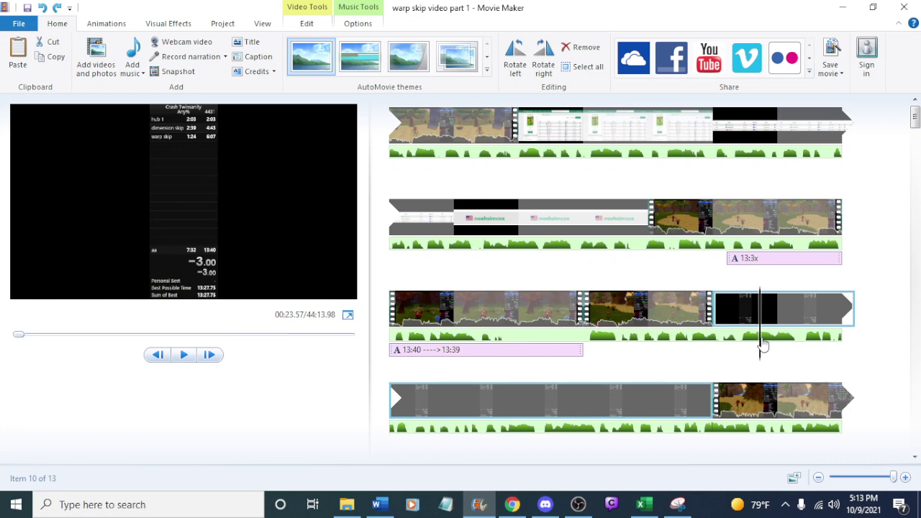
click(746, 338)
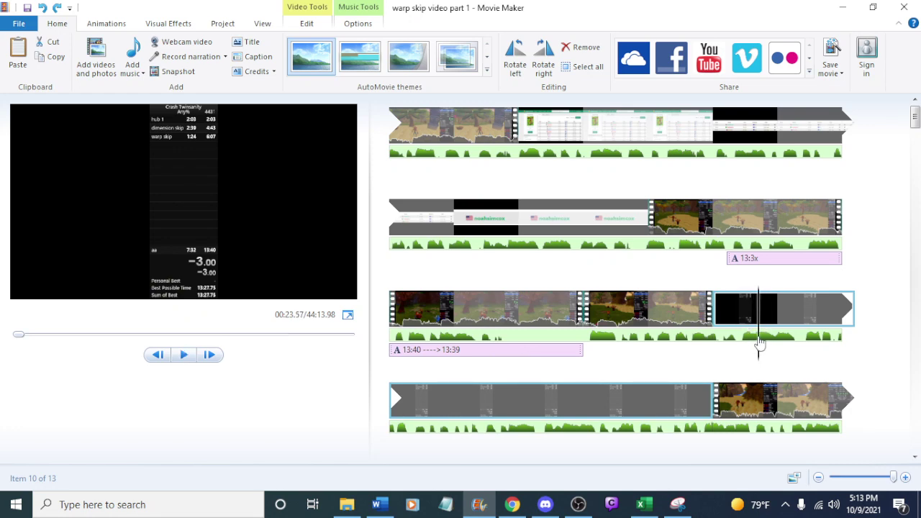
click(748, 337)
key(Home)
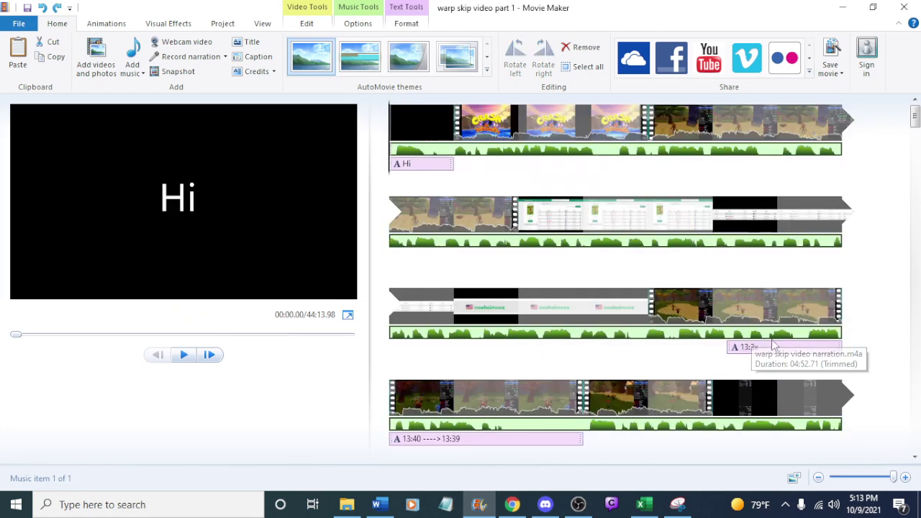
scroll(778, 366, down, 1)
scroll(778, 366, down, 1)
drag(726, 313, 758, 319)
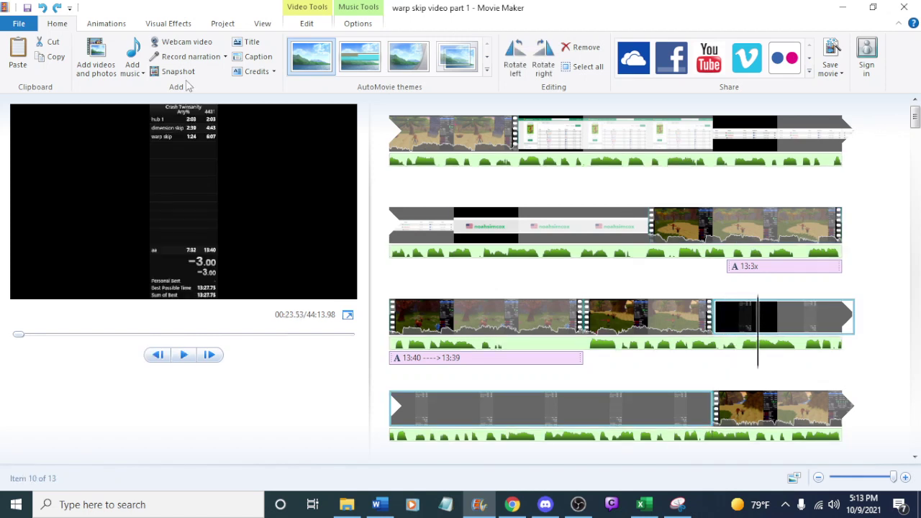
click(258, 57)
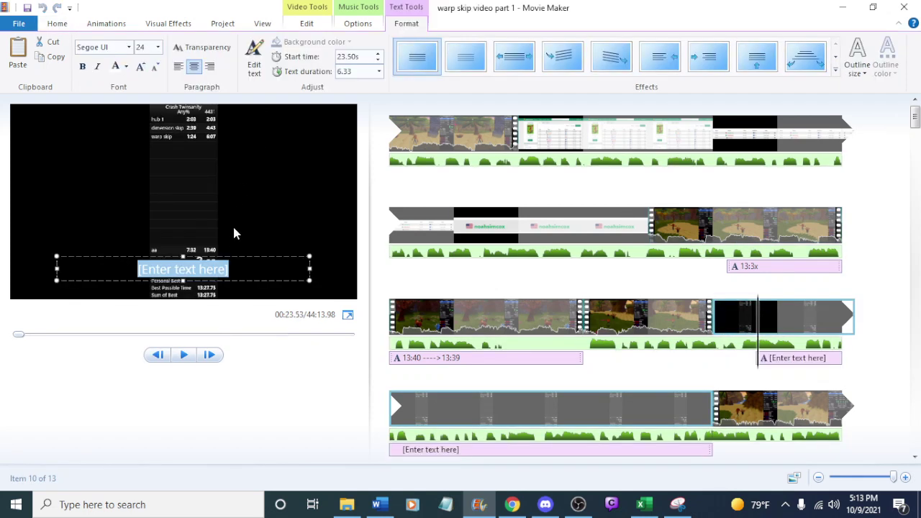
text(1,000)
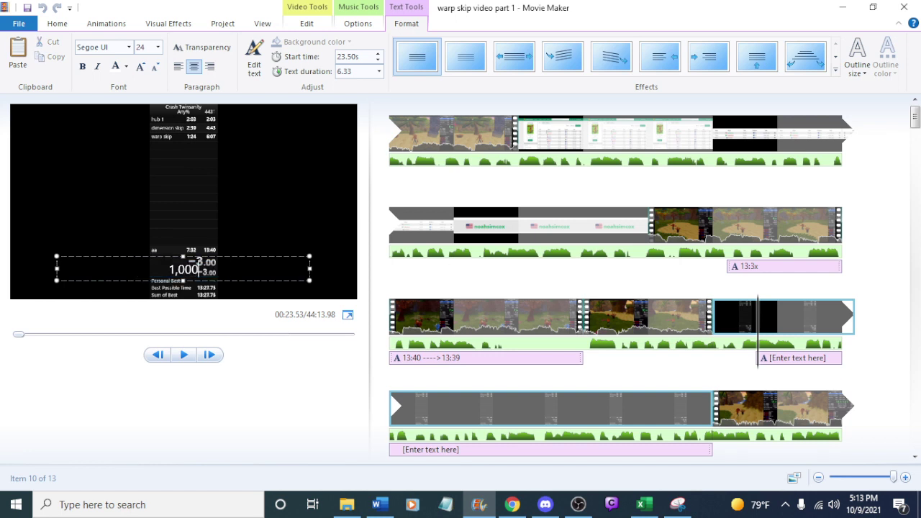
text(,000)
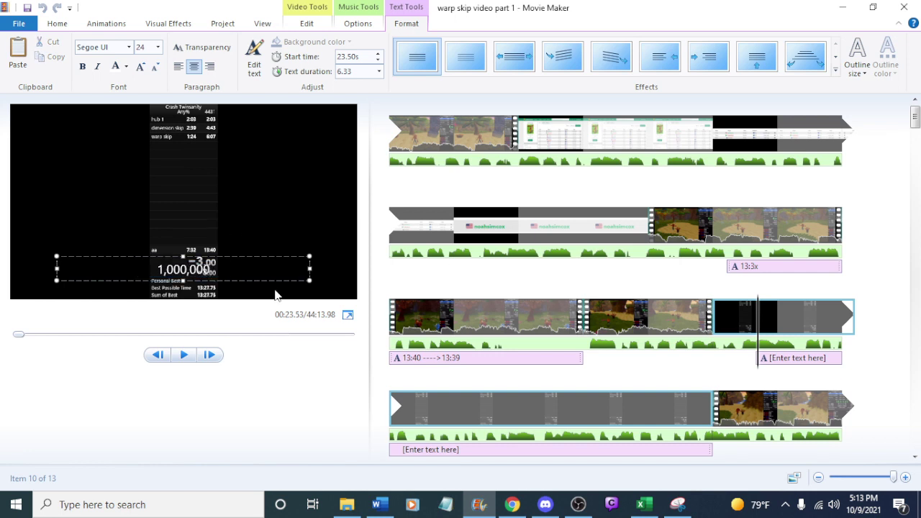
Move the 1,000,000 caption to the top of the timer image and narrow its text box
drag(244, 257, 269, 91)
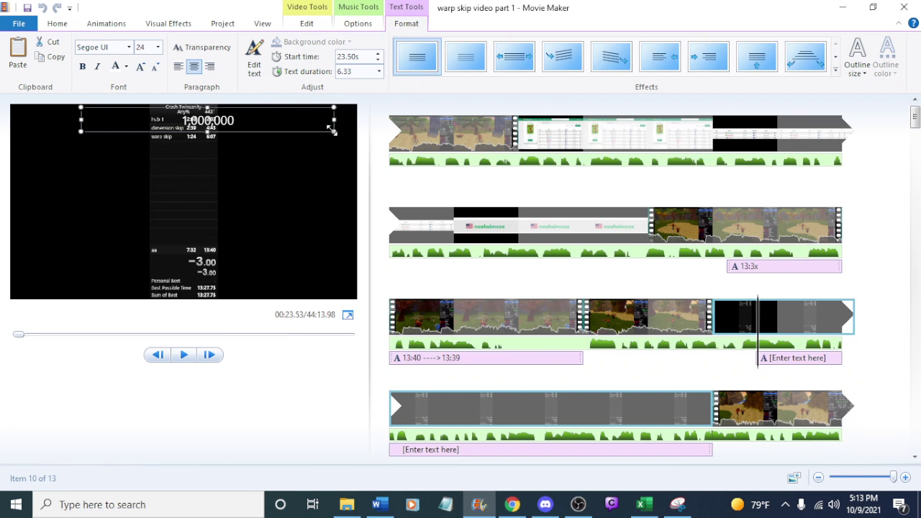
drag(333, 130, 320, 131)
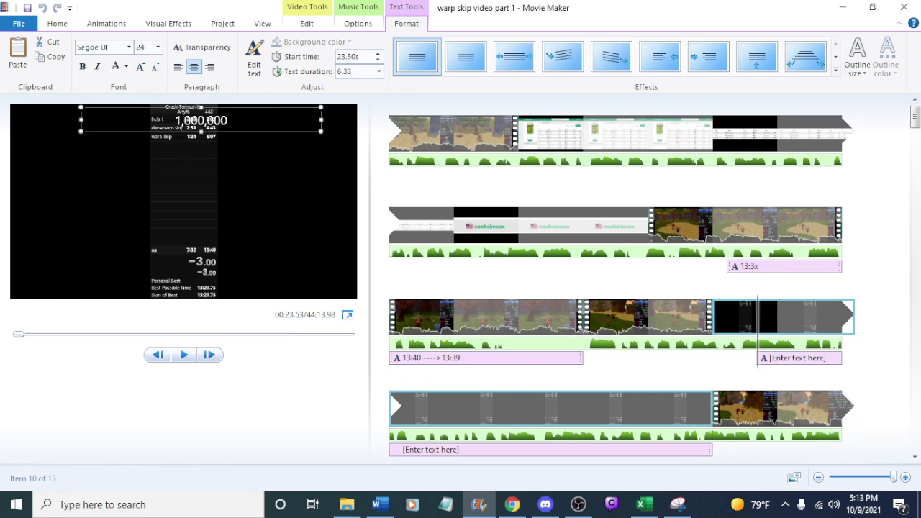
drag(218, 108, 213, 131)
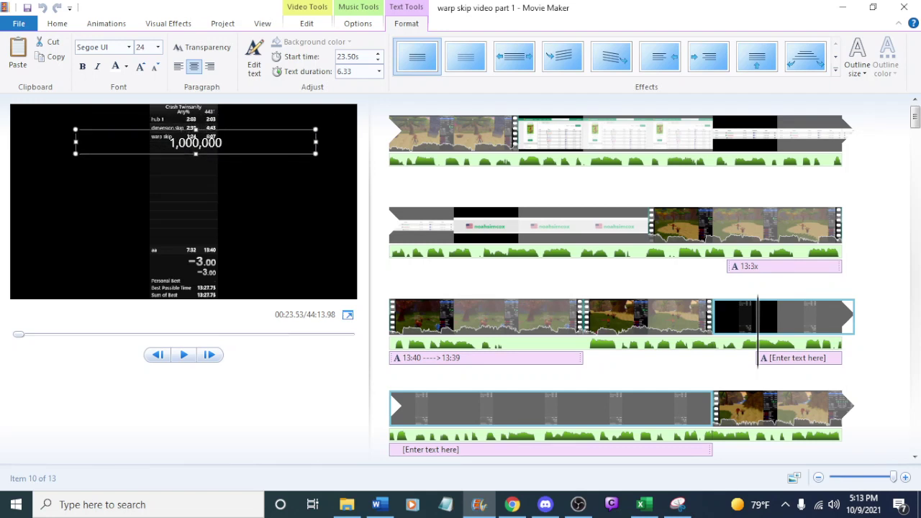
right_click(215, 133)
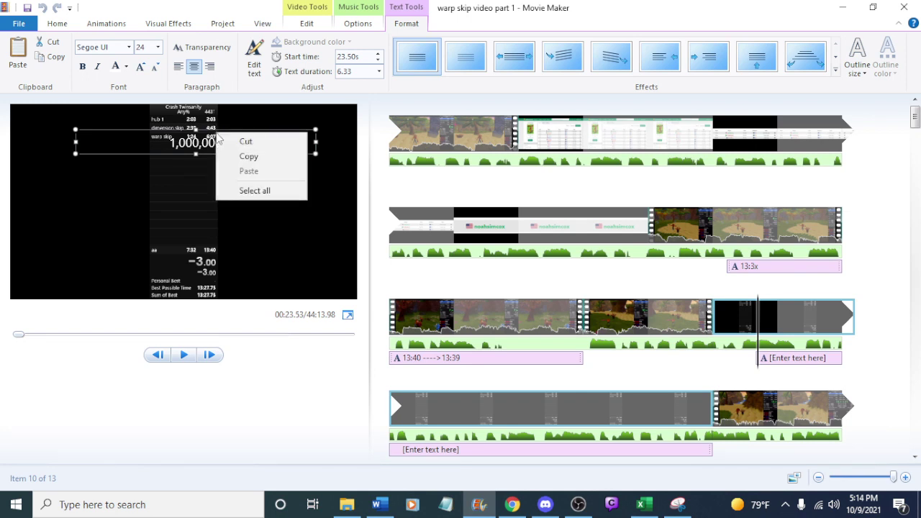
click(201, 127)
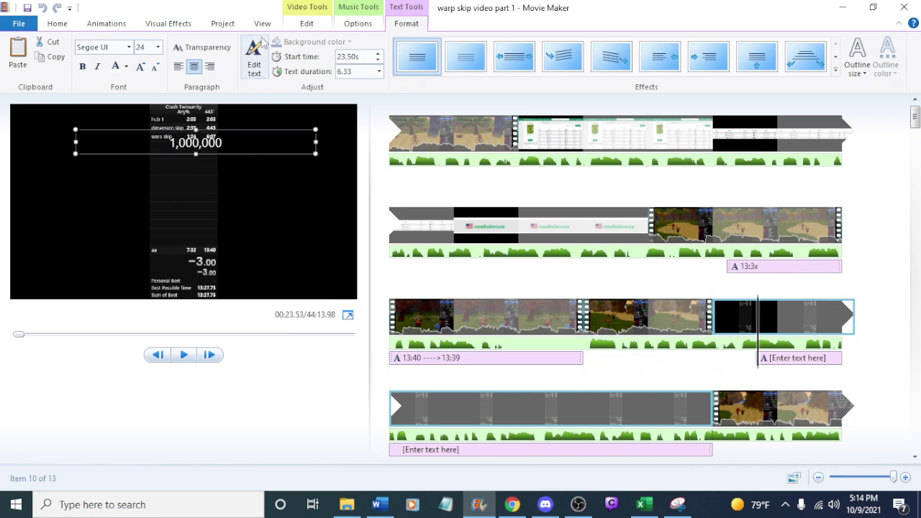
click(256, 63)
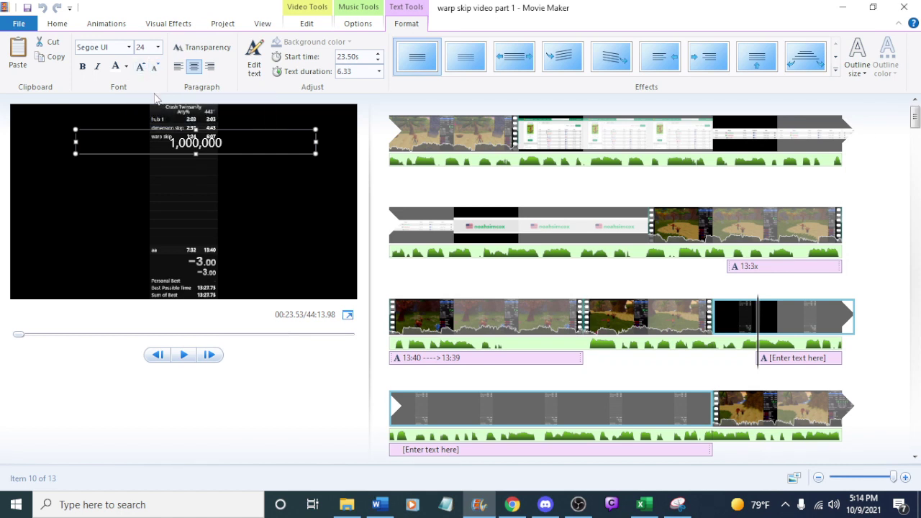
drag(184, 129, 187, 152)
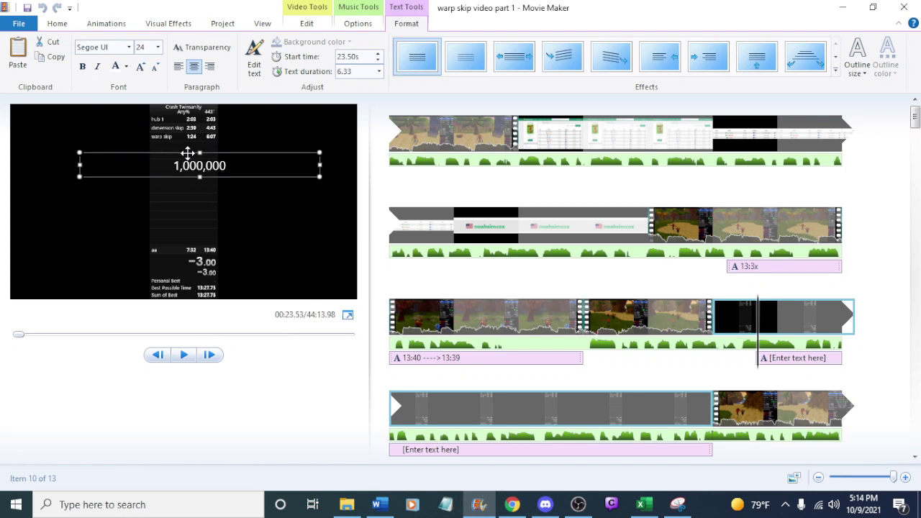
mouse_move(200, 152)
mouse_down()
mouse_move(201, 164)
mouse_move(200, 151)
mouse_up()
drag(246, 156, 253, 97)
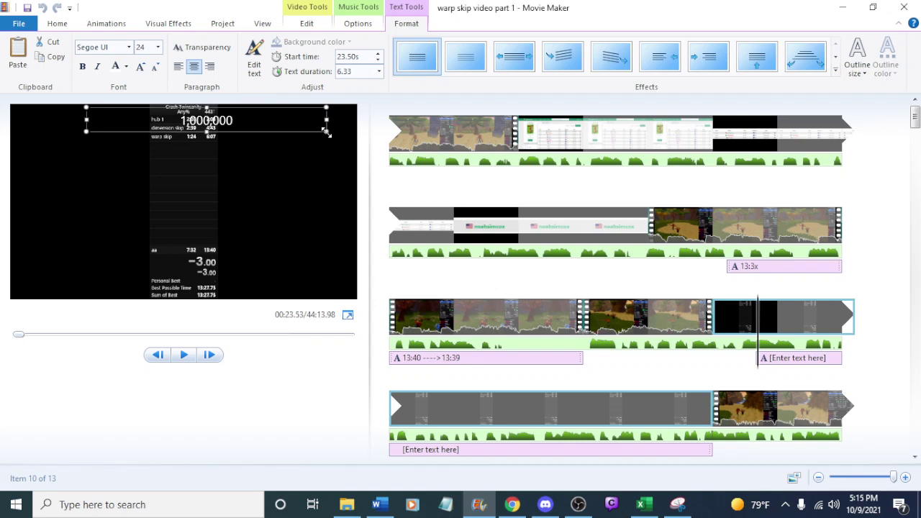
drag(327, 131, 313, 142)
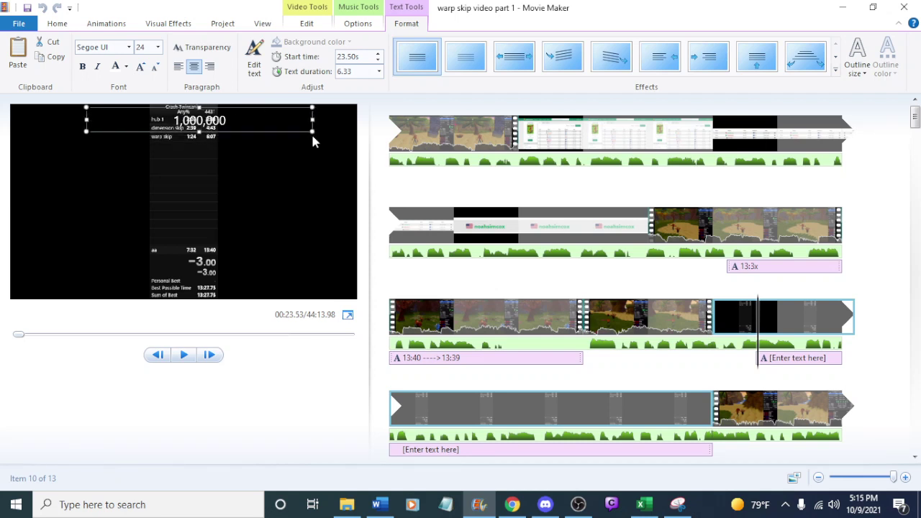
click(755, 318)
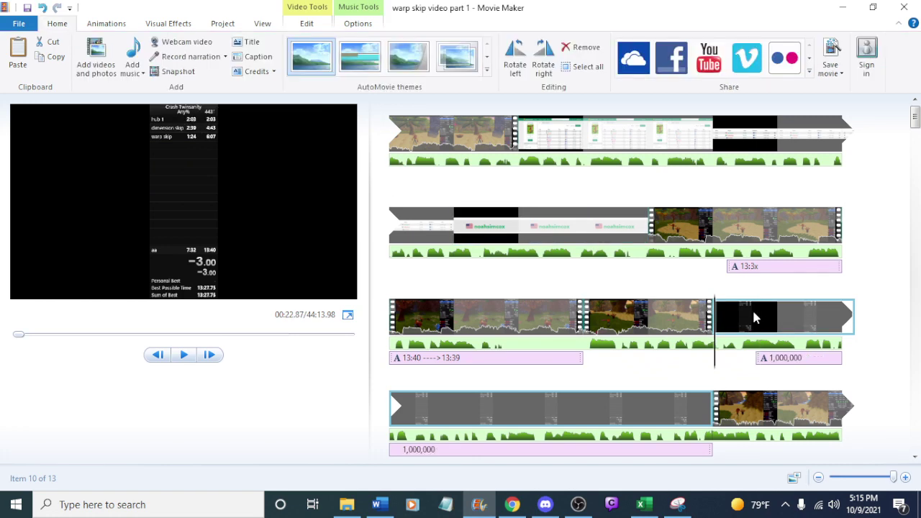
Minimize Movie Maker and view livepslitsy.PNG from the warp skip video folder in Photo Gallery
click(837, 7)
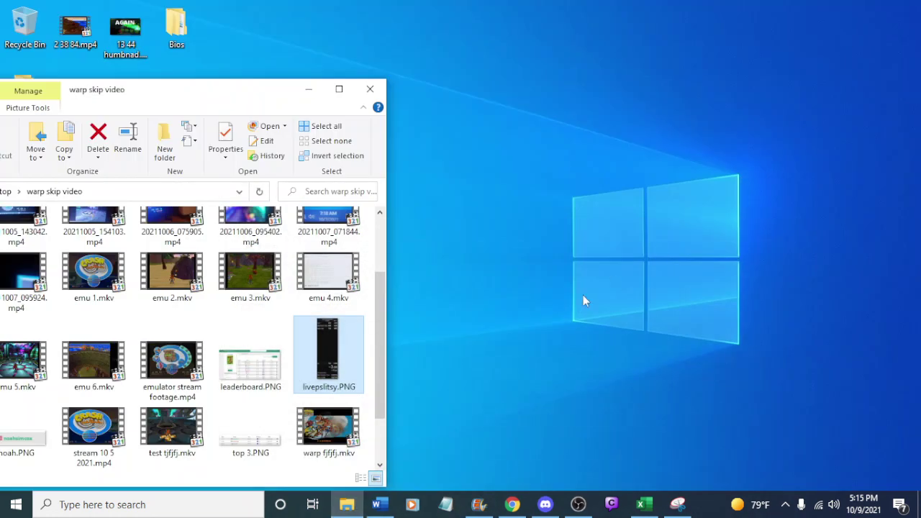
double_click(330, 354)
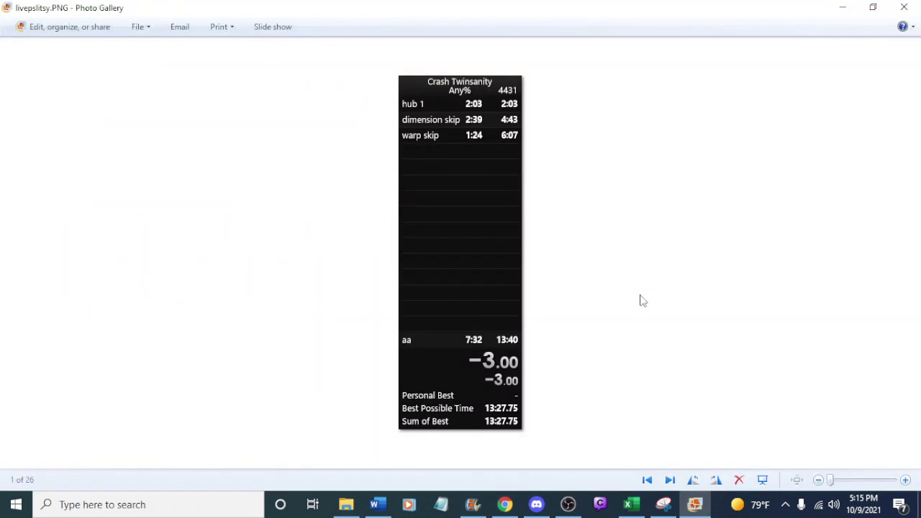
click(903, 7)
Find and launch Paint 3D
click(143, 505)
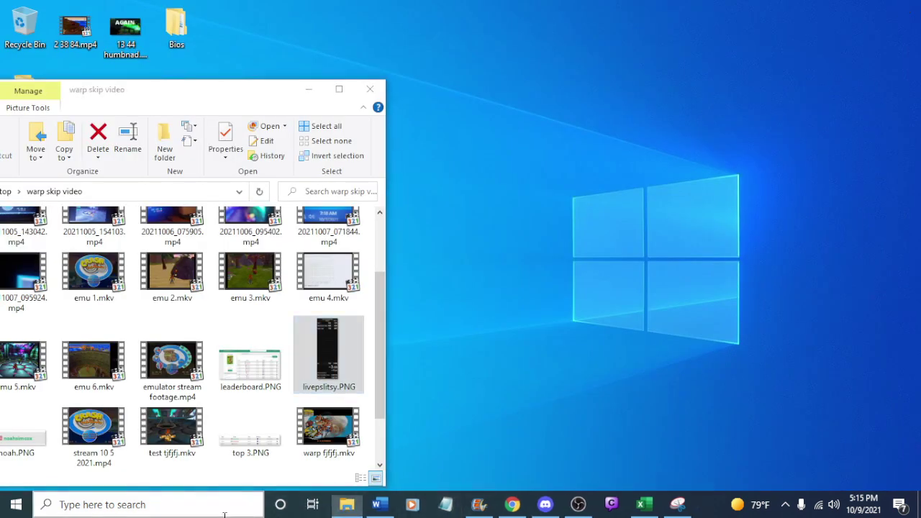
text(paint)
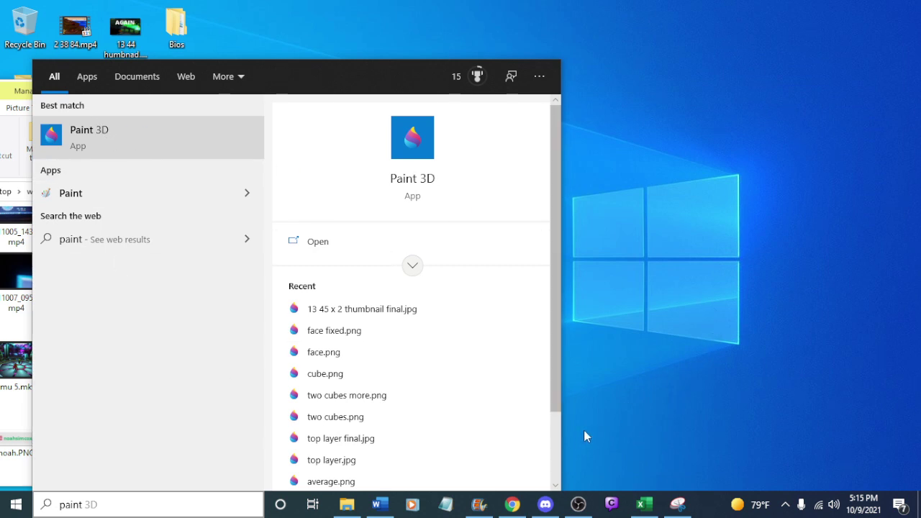
key(Return)
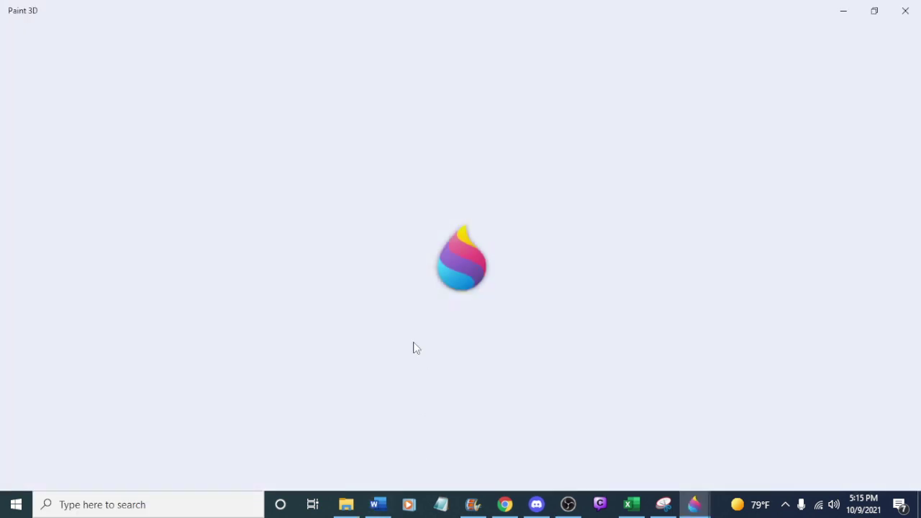
Bring livepslitsy.PNG from the warp skip video folder onto the blank Paint 3D canvas, and minimize the folder window
click(346, 505)
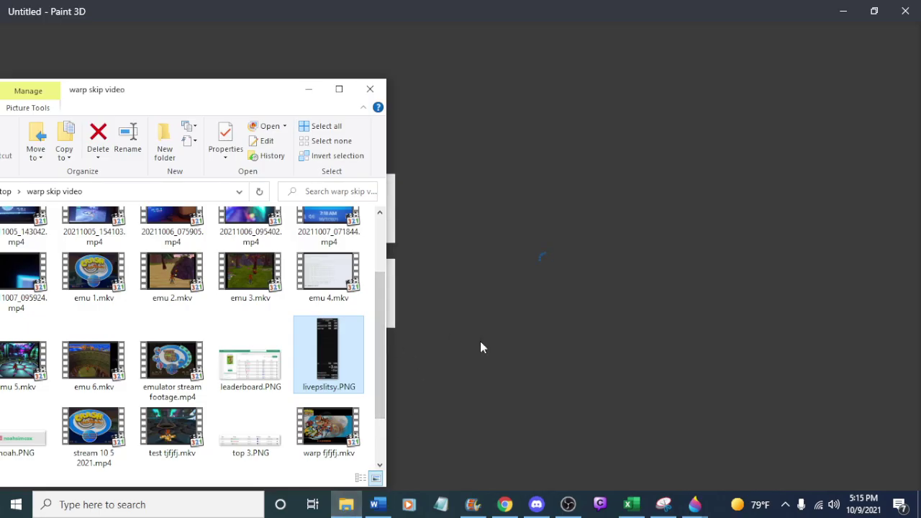
click(568, 505)
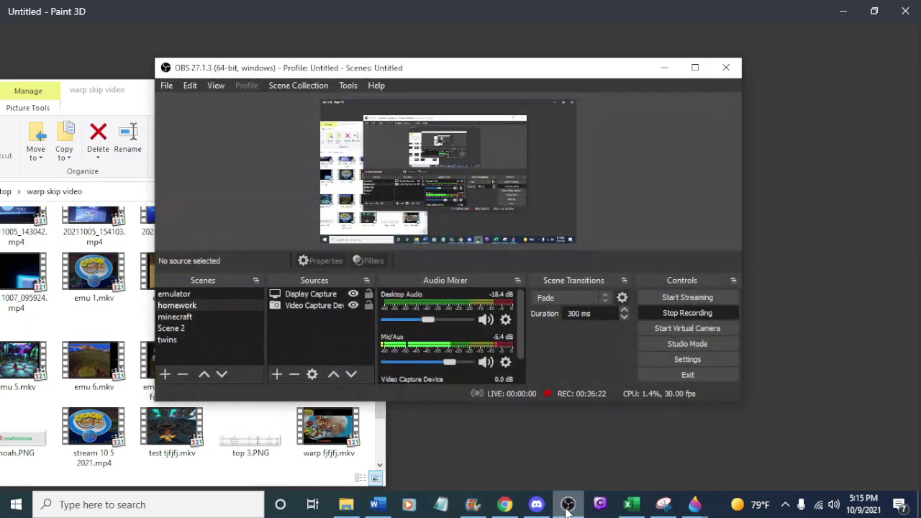
click(568, 506)
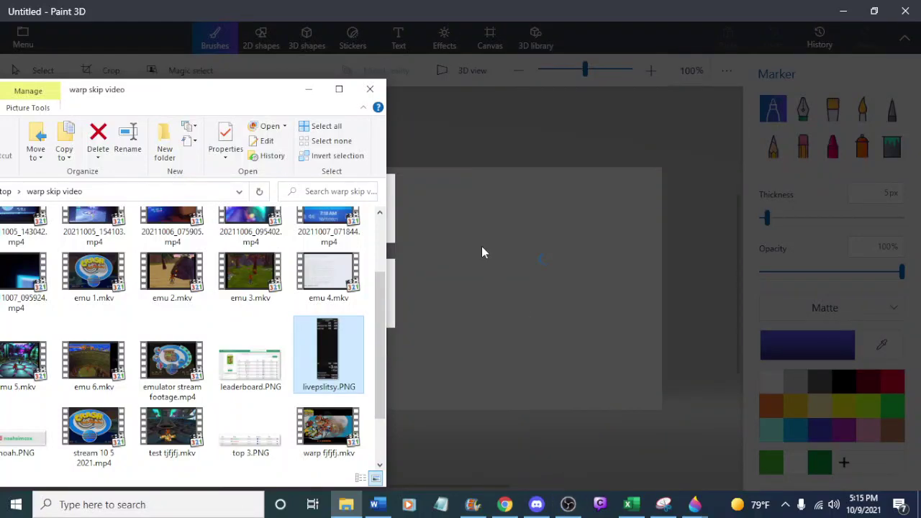
mouse_move(274, 99)
mouse_down()
mouse_move(554, 338)
mouse_move(343, 14)
mouse_move(535, 307)
mouse_up()
click(363, 213)
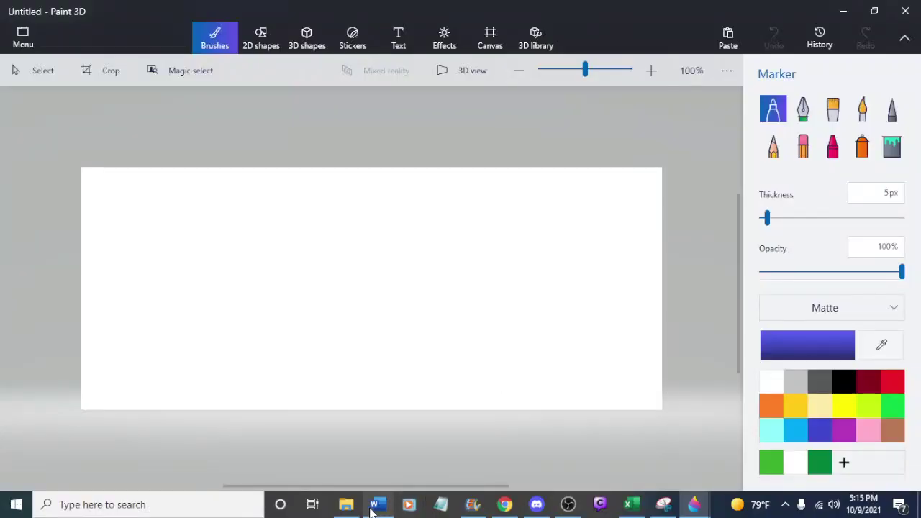
click(346, 504)
drag(464, 305, 254, 118)
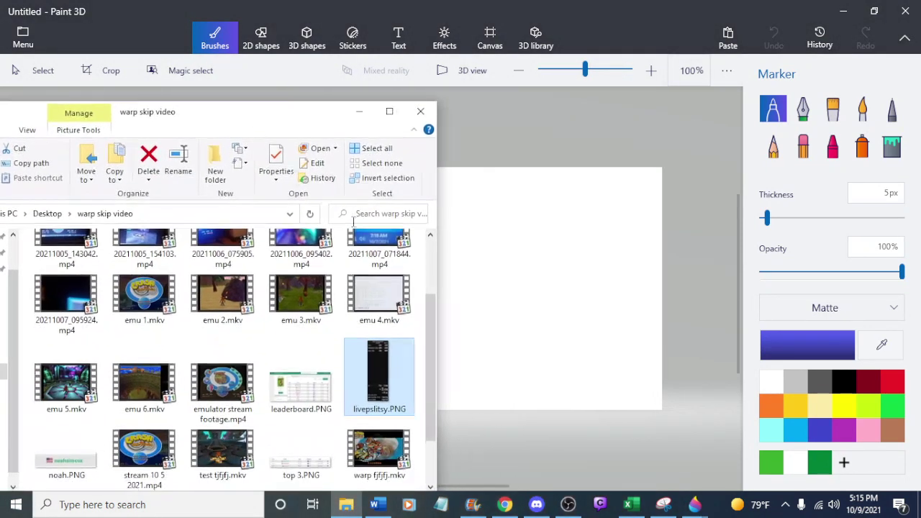
drag(392, 366, 540, 237)
click(360, 114)
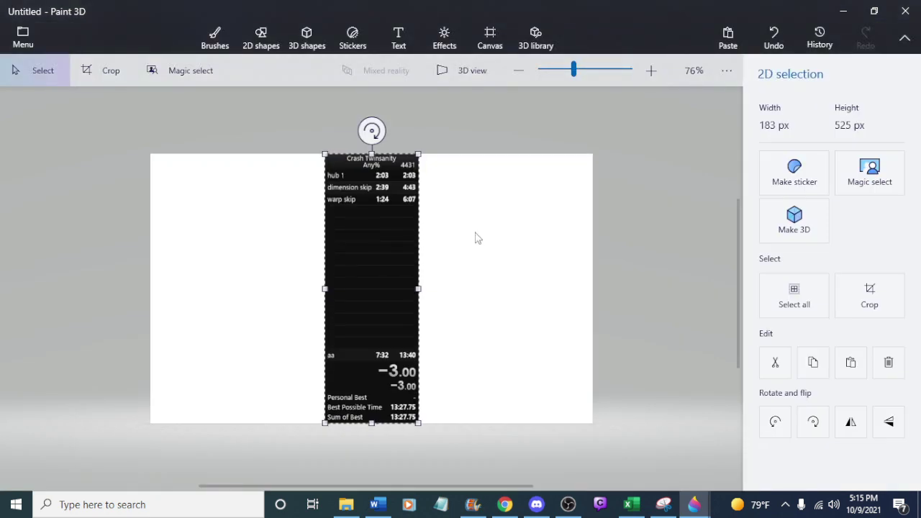
Add 2D text reading 1,000,000 just above the canvas, beside the top of the timer image
click(399, 36)
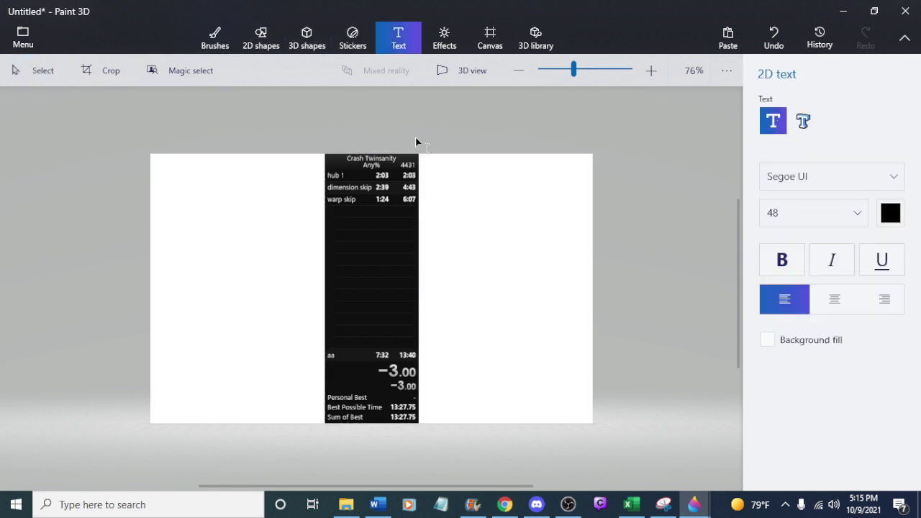
click(441, 113)
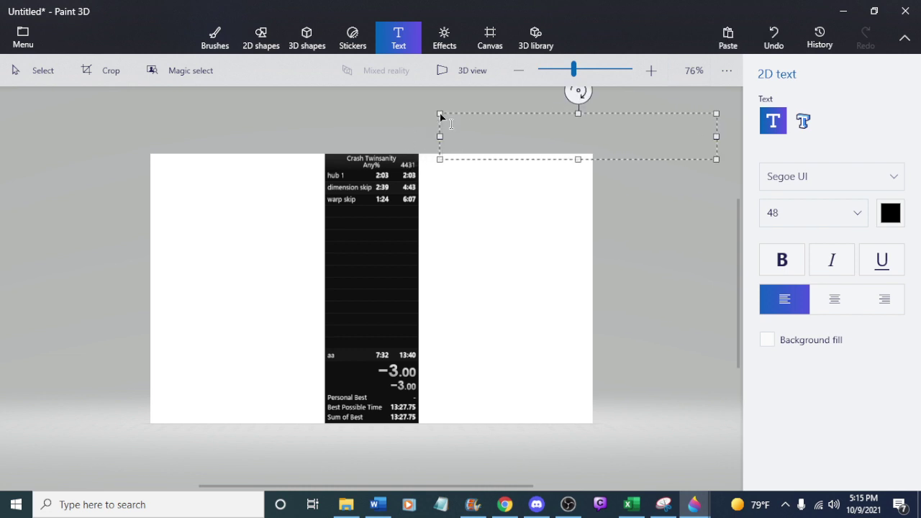
text(1,000)
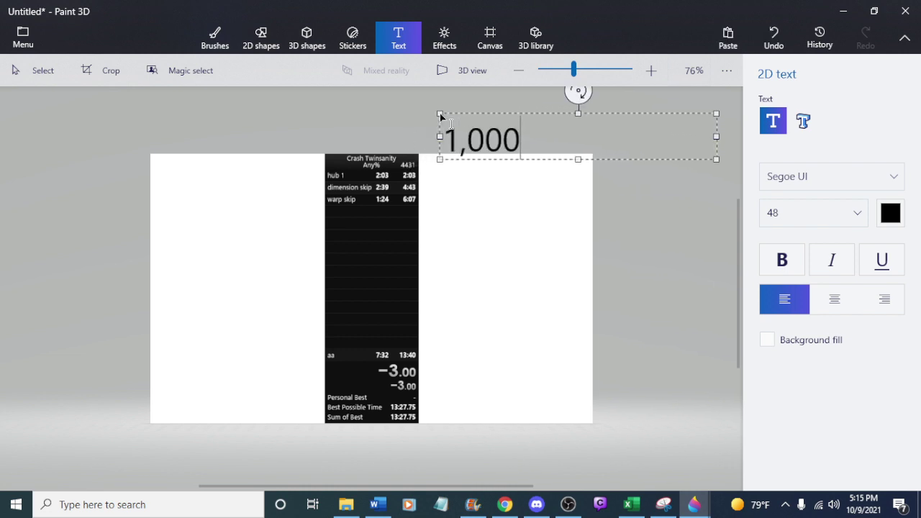
text(,000)
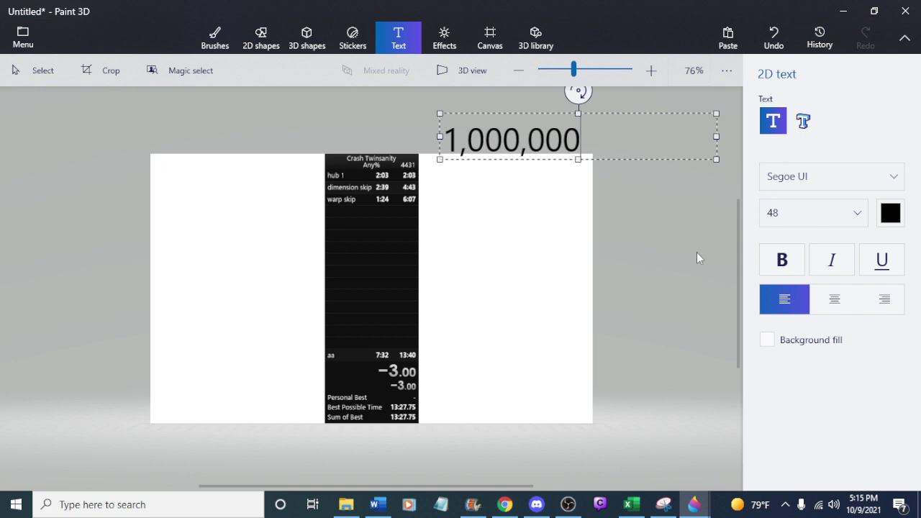
Recolour the 1,000,000 text to white and narrow its text box
drag(580, 140, 442, 140)
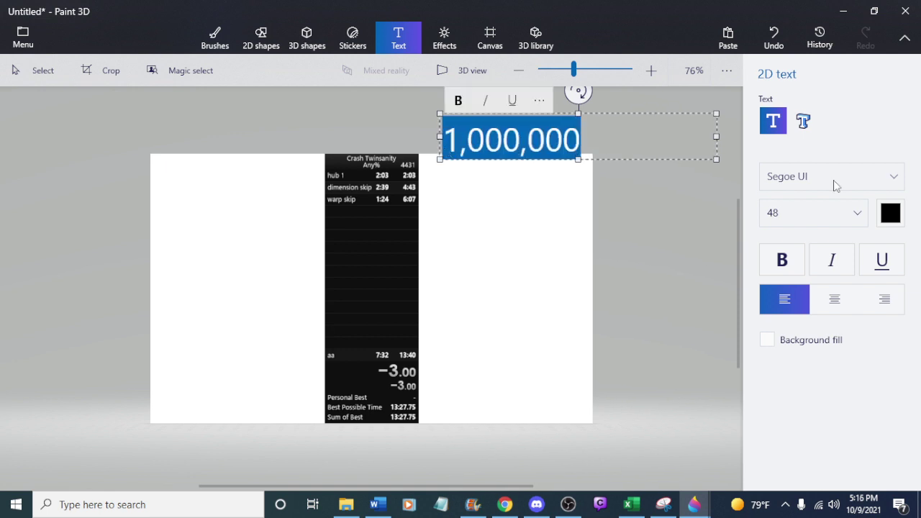
click(890, 213)
click(765, 271)
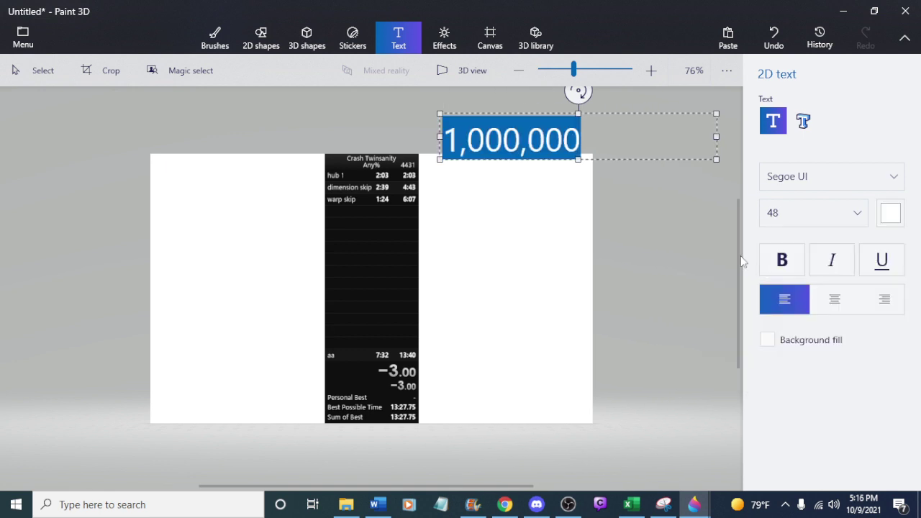
drag(716, 158, 622, 161)
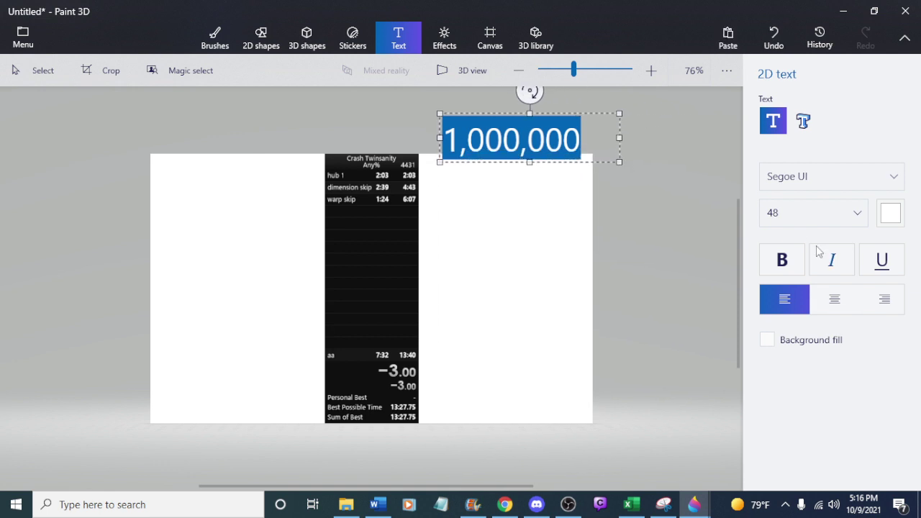
Set the 1,000,000 text to size 20 and place it over the attempts count in the timer image's header
click(827, 210)
click(815, 119)
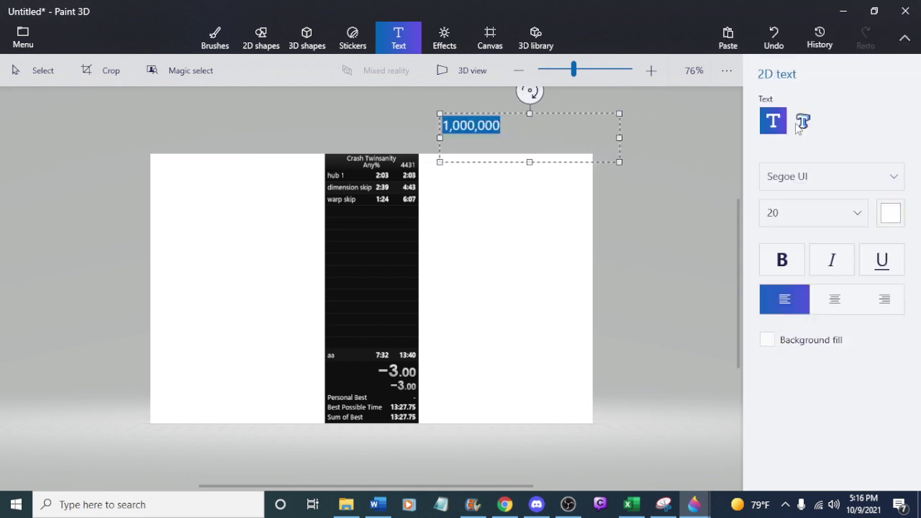
drag(558, 113, 493, 152)
click(716, 117)
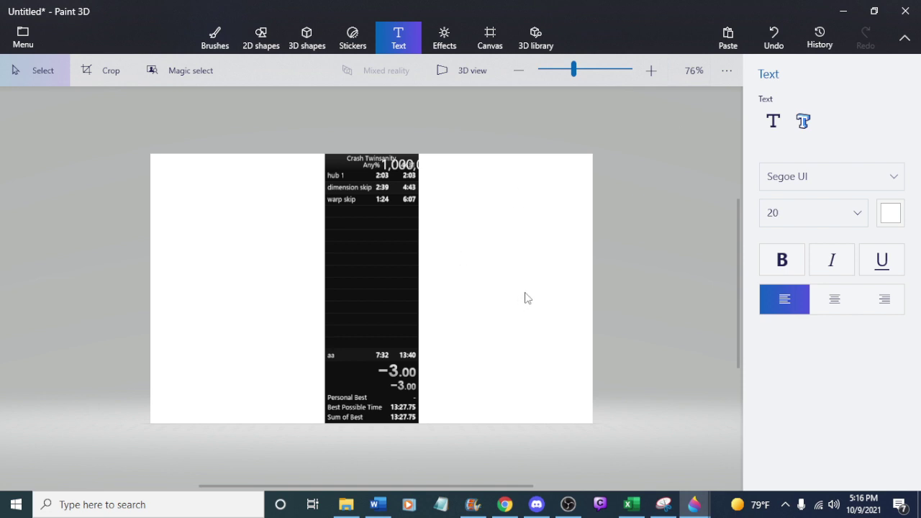
Fill the white canvas areas on both sides of the timer image with black
click(489, 40)
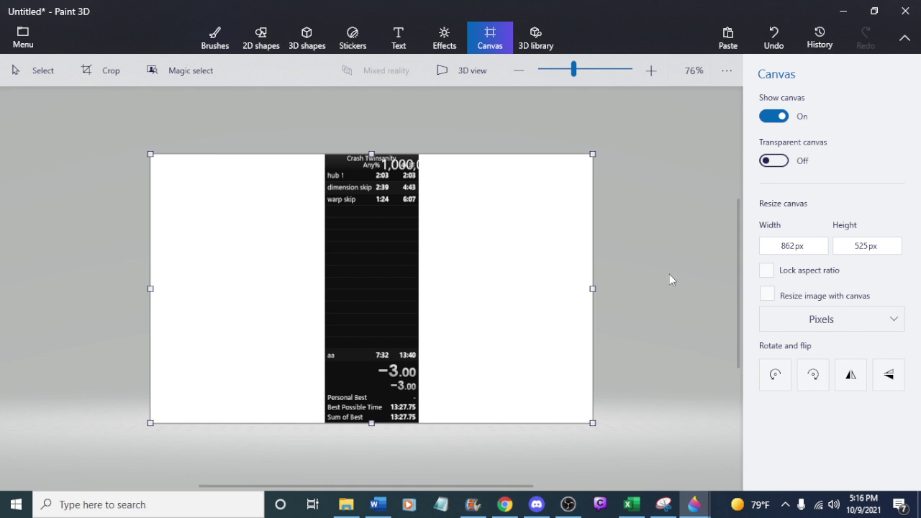
click(215, 34)
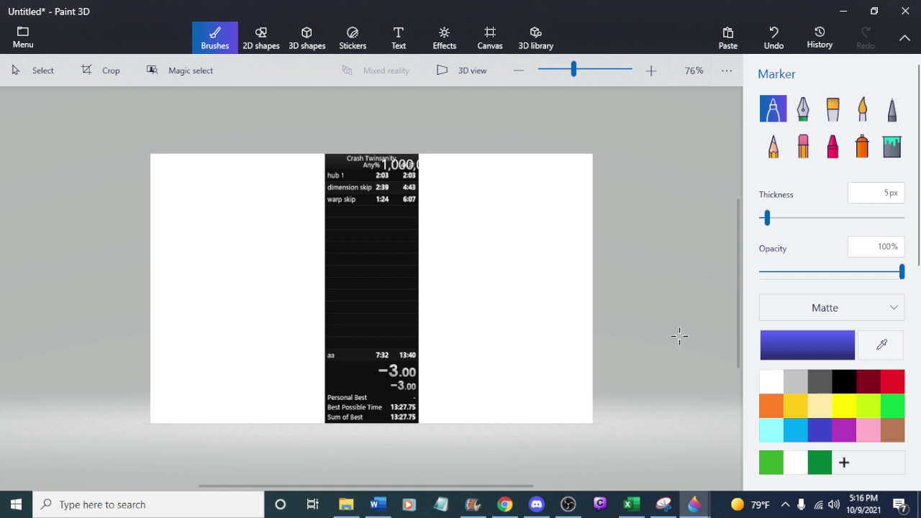
click(843, 382)
click(892, 145)
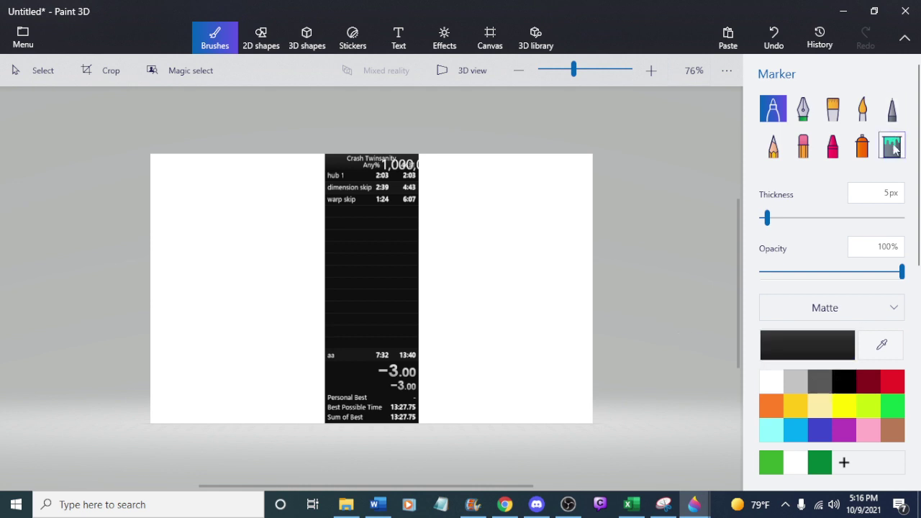
click(496, 282)
click(284, 278)
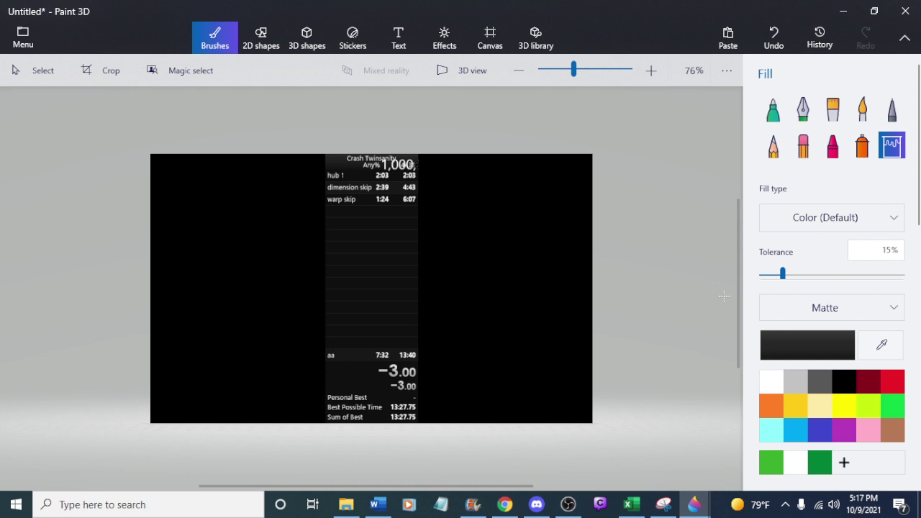
Undo the black fills and the 1,000,000 text, and fill both white areas beside the timer with dark green
key(ctrl+z)
key(ctrl+z)
key(ctrl+z)
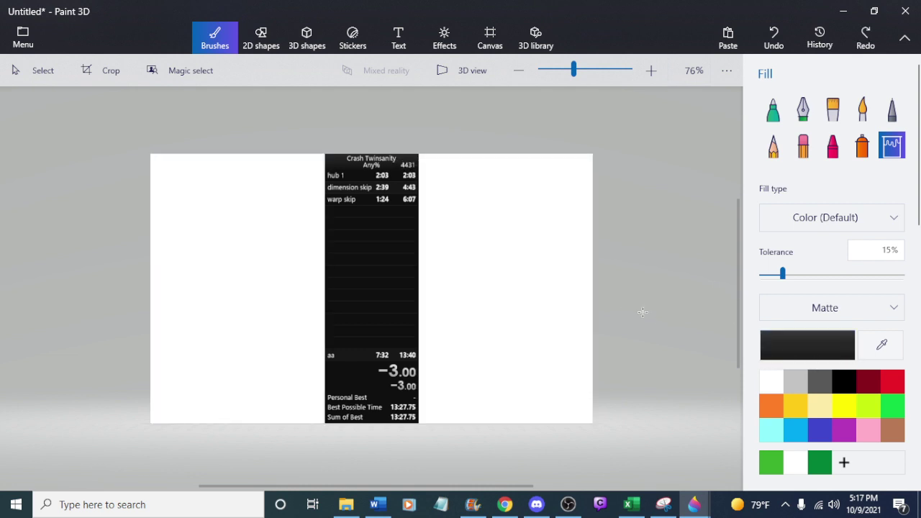
click(818, 466)
click(481, 214)
click(271, 281)
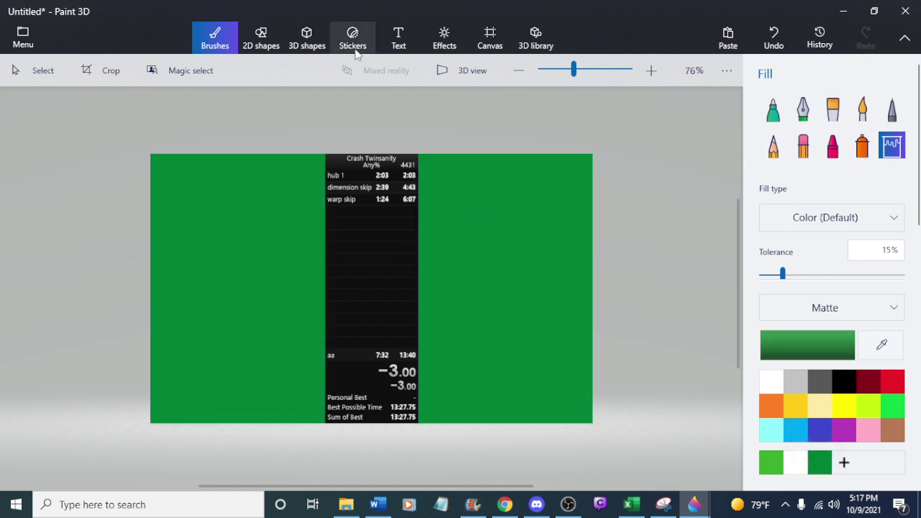
Add white 2D text reading 1,000,000 at size 20 and place it over the timer's attempts count
click(398, 37)
click(771, 124)
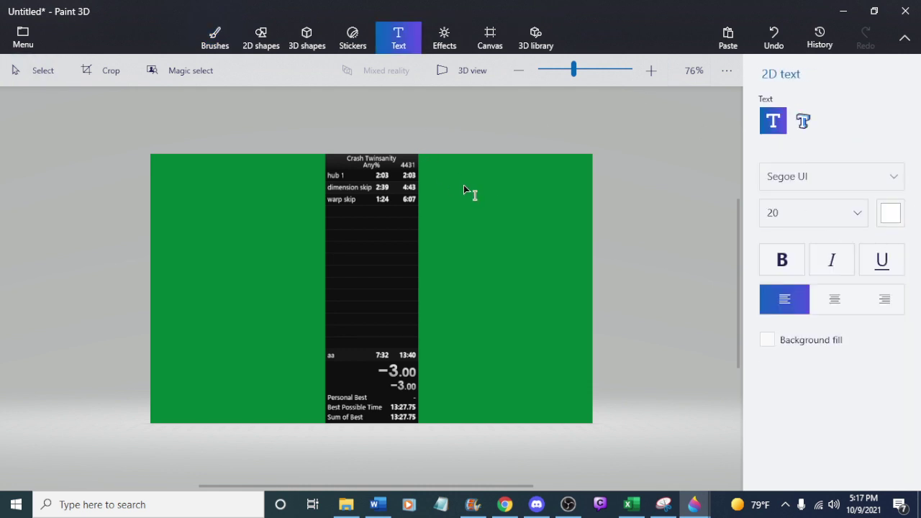
click(484, 193)
text(1,000,000)
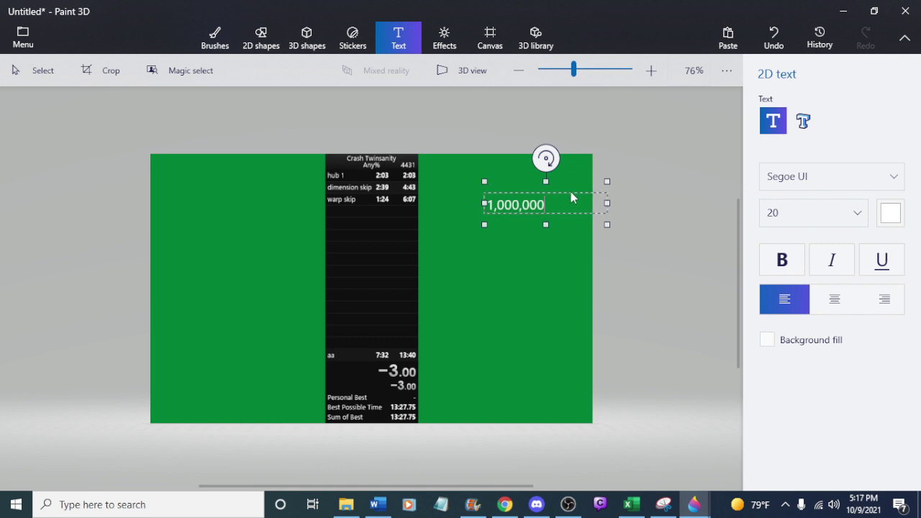
drag(568, 181, 461, 141)
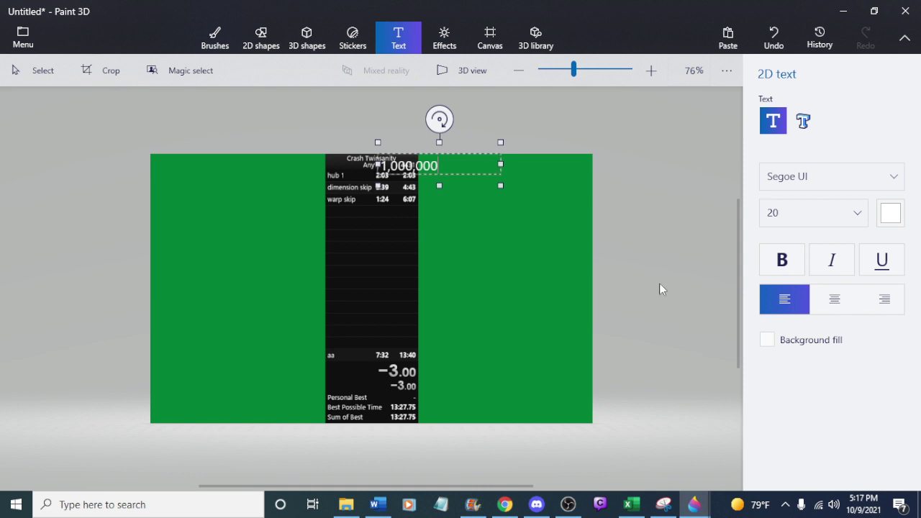
click(667, 262)
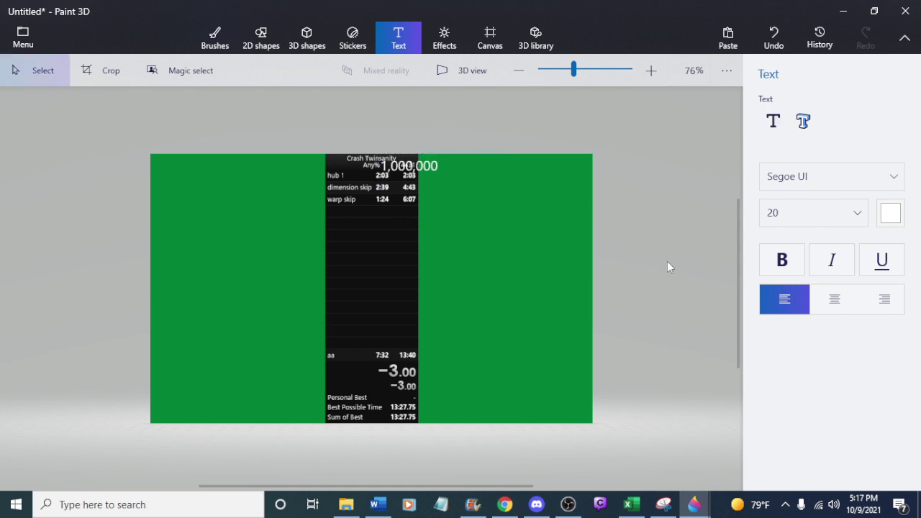
Save the image as a PNG named livesplit 1000000 in the warp skip video folder on the desktop
key(ctrl+s)
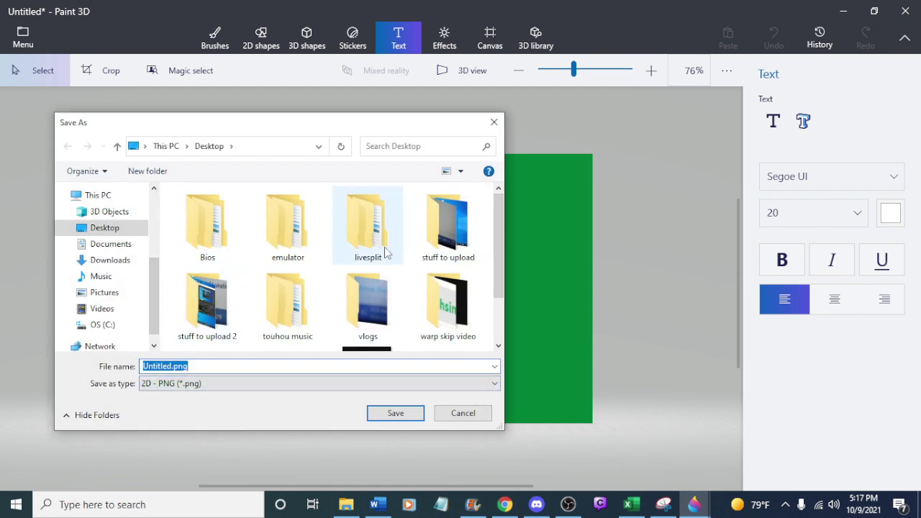
scroll(375, 237, down, 2)
double_click(439, 238)
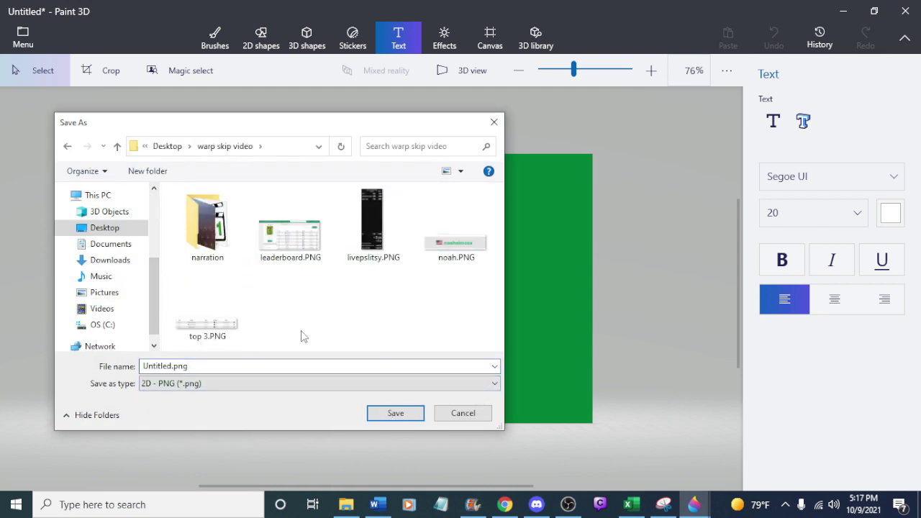
double_click(168, 366)
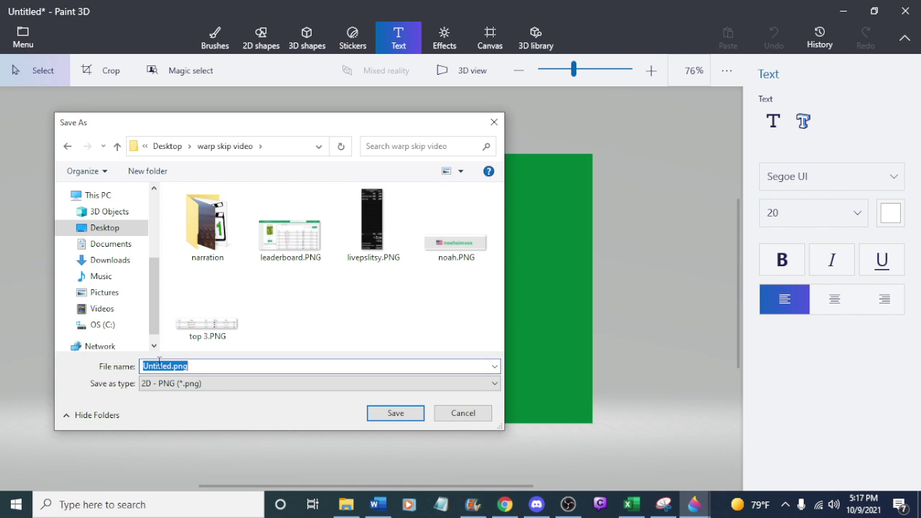
text(lives)
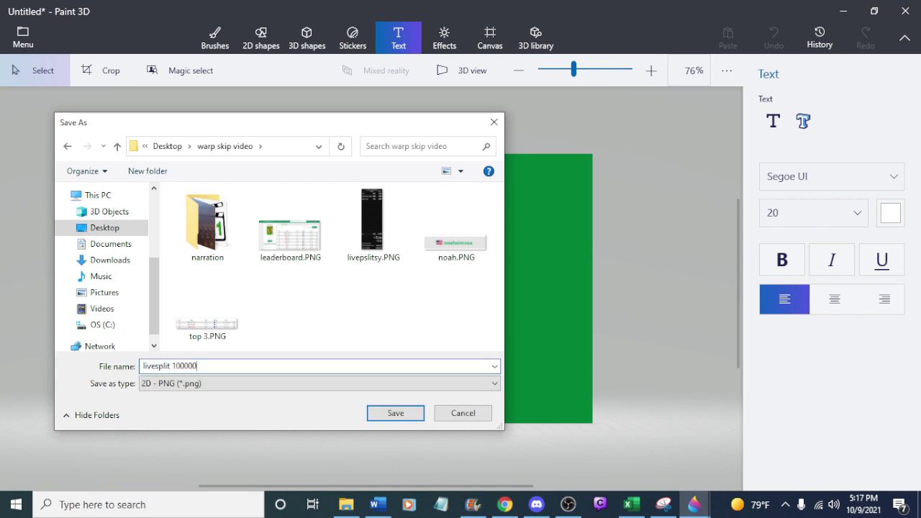
text(plit 100000)
key(Return)
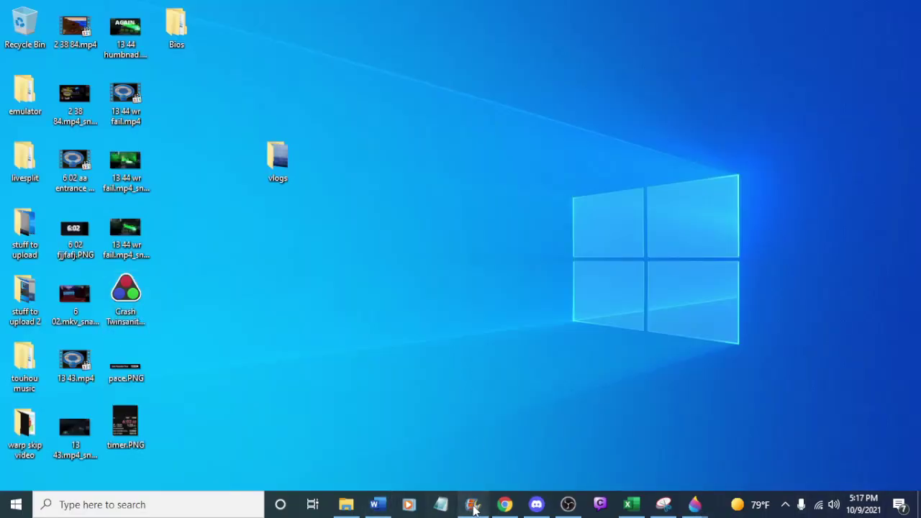
Switch to Movie Maker and set the end point of the original timer clip at 00:23.53
click(473, 506)
key(space)
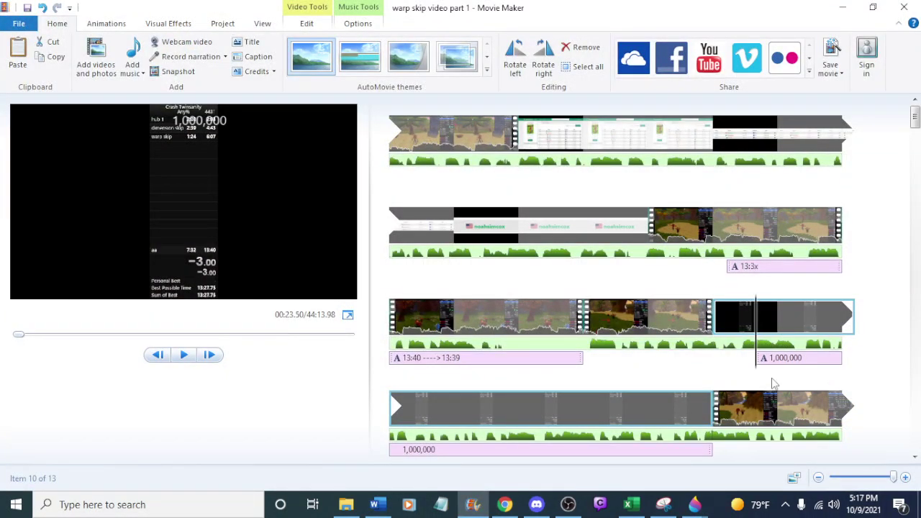
key(Left)
key(Left)
key(Left)
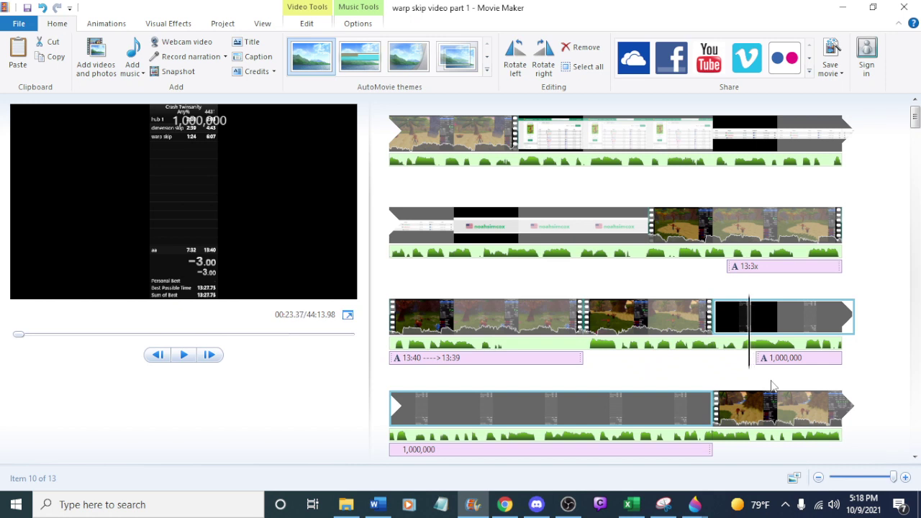
key(Right)
key(Right)
key(Right)
key(Right)
key(Right)
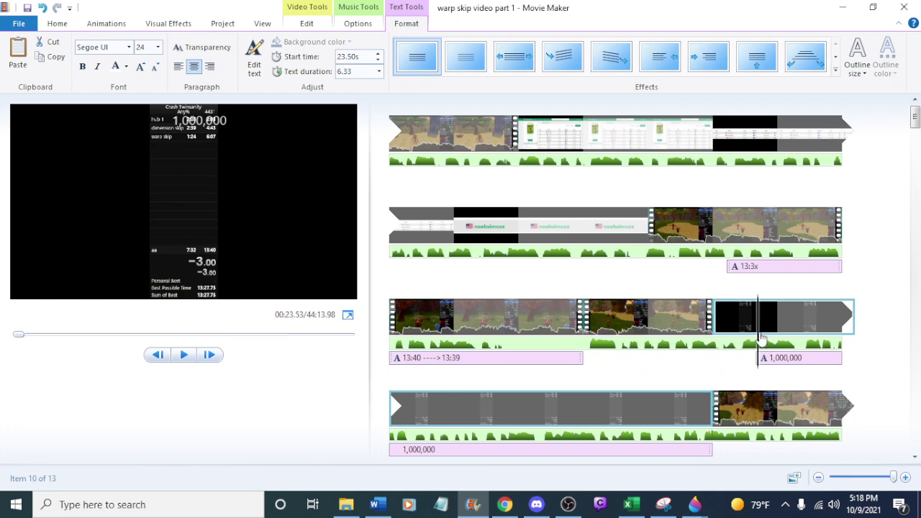
right_click(761, 333)
click(798, 433)
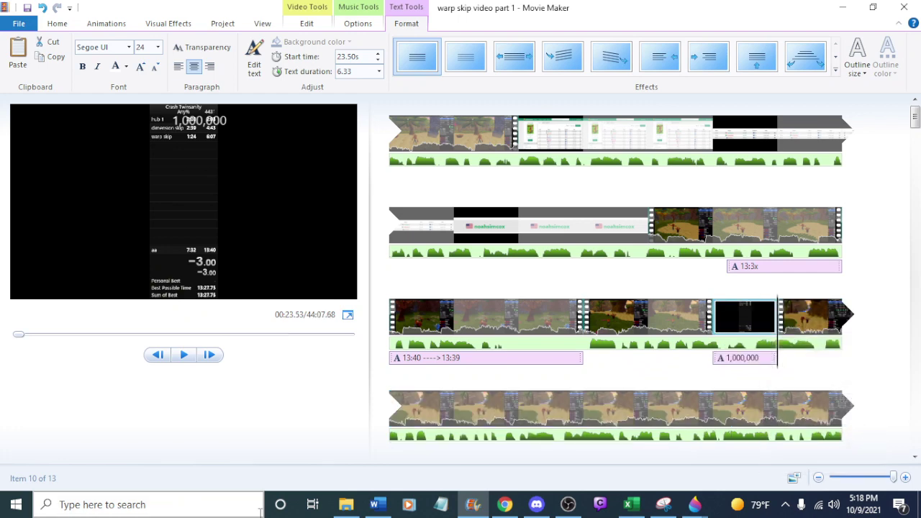
Insert the saved livesplit 1000000 image after the shortened timer clip, and delete the 1,000,000 caption from that clip
click(346, 505)
drag(68, 453, 804, 332)
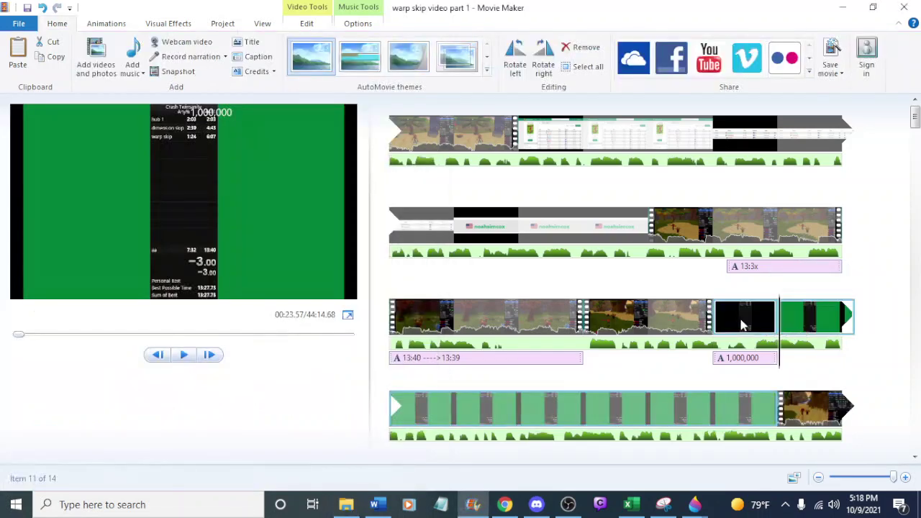
click(741, 324)
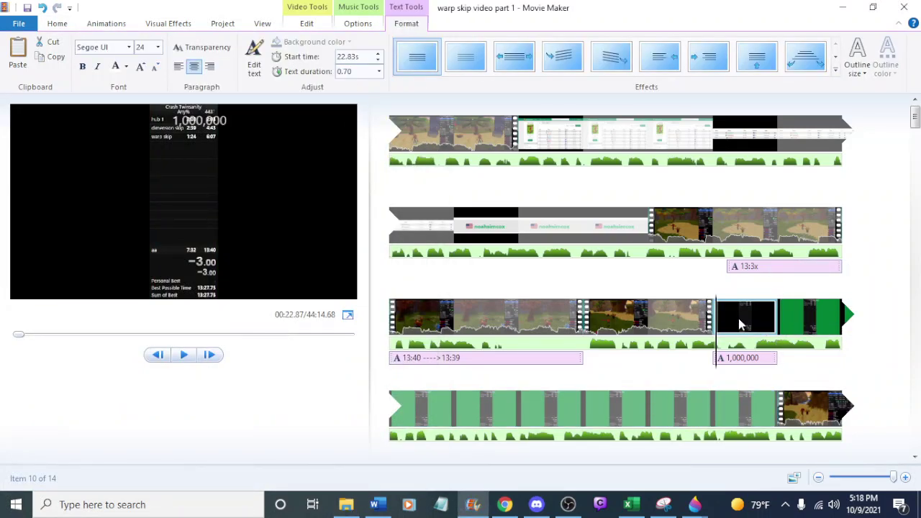
key(space)
click(746, 369)
key(Delete)
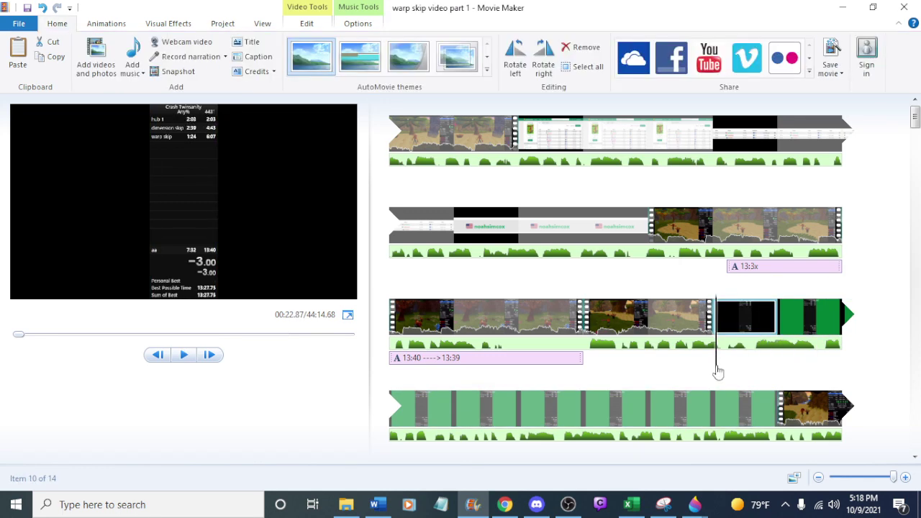
Switch to Paint 3D, undo the 1,000,000 text, save the image, and minimize the window
click(757, 448)
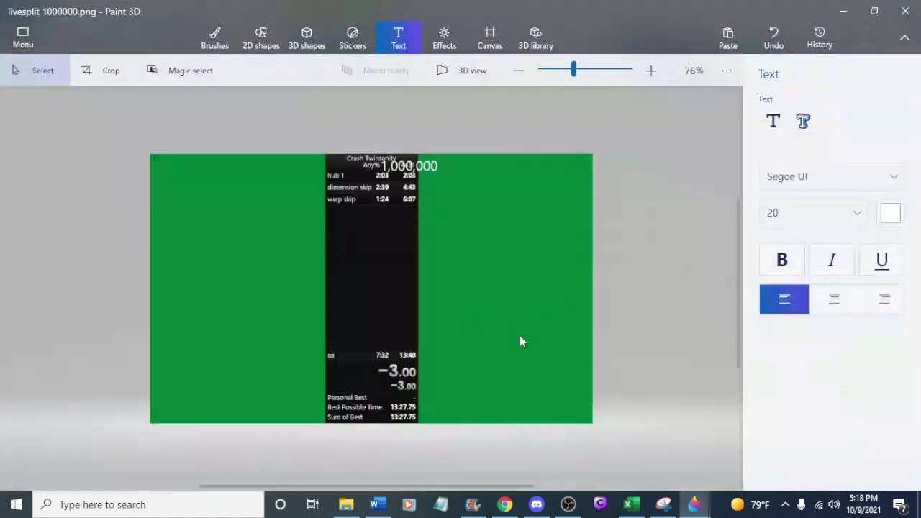
key(ctrl+z)
key(ctrl+s)
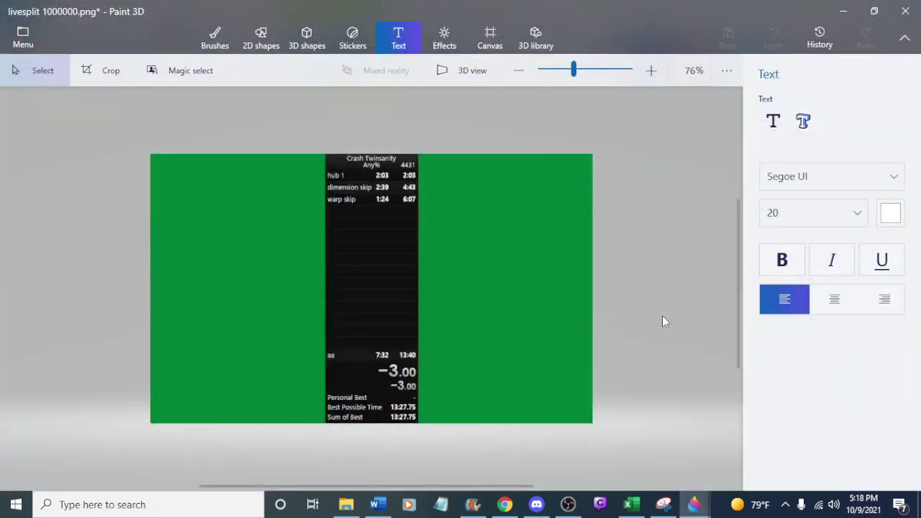
click(23, 44)
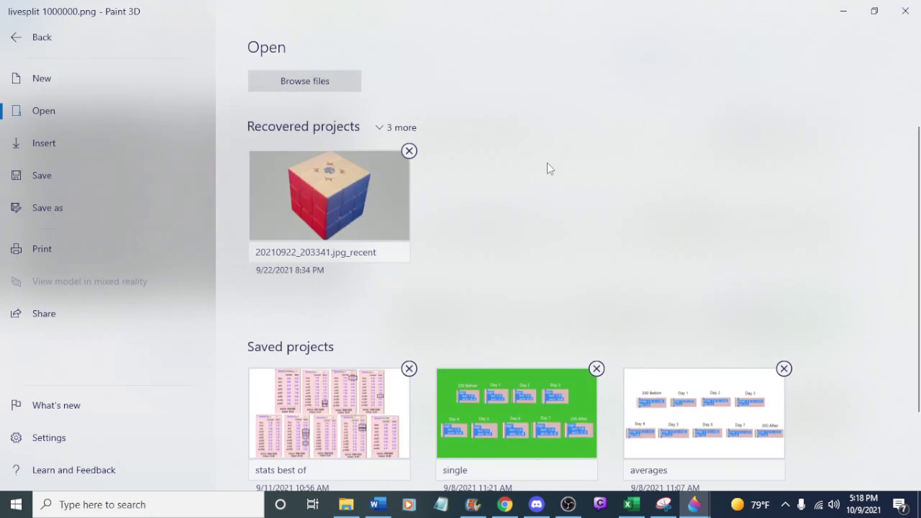
click(843, 11)
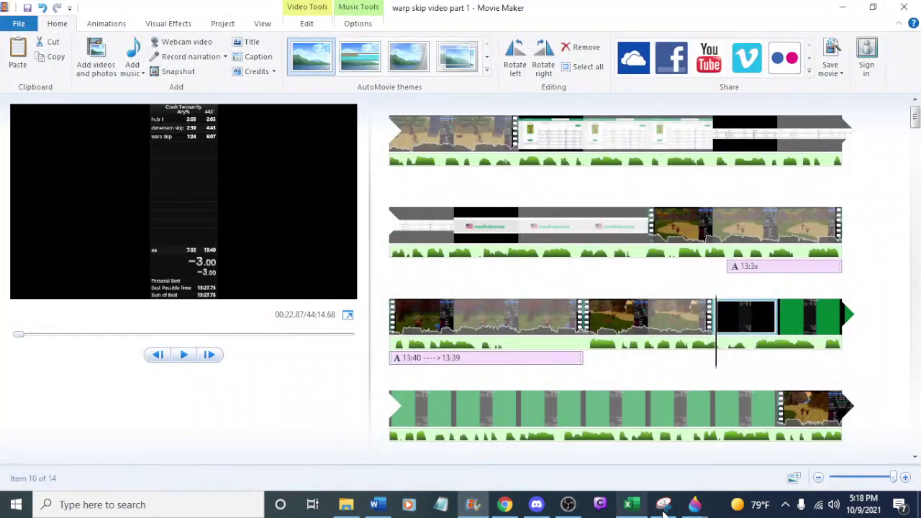
Return to the livesplit 1000000 image in Paint 3D, step back through its edits, and redo them to restore the green fills and 1,000,000 text
mouse_move(695, 506)
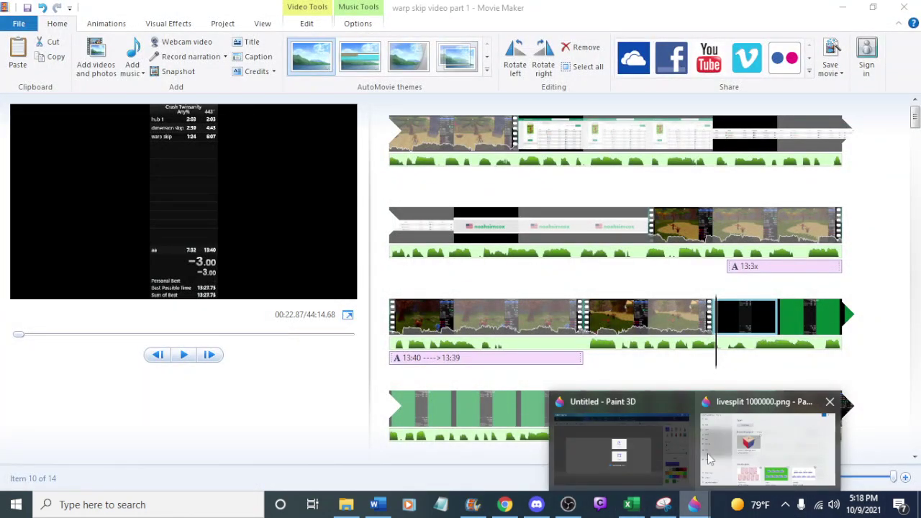
mouse_move(652, 472)
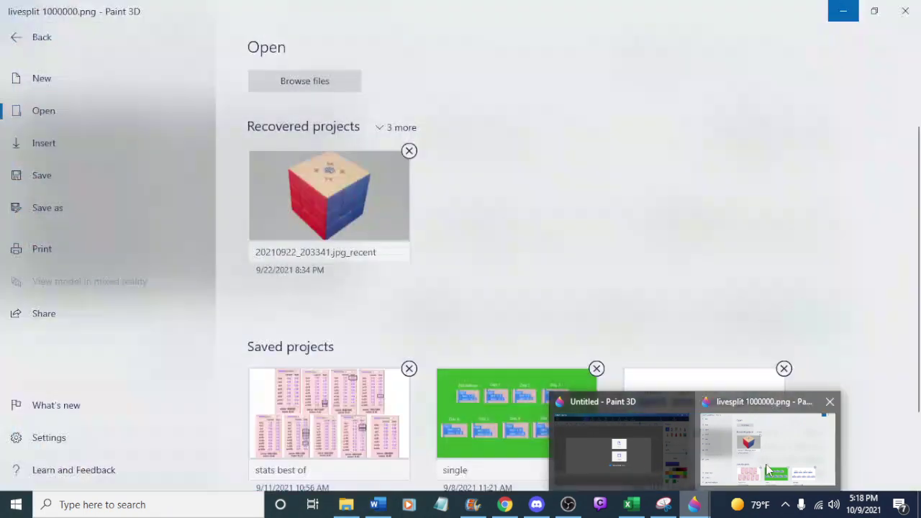
click(768, 466)
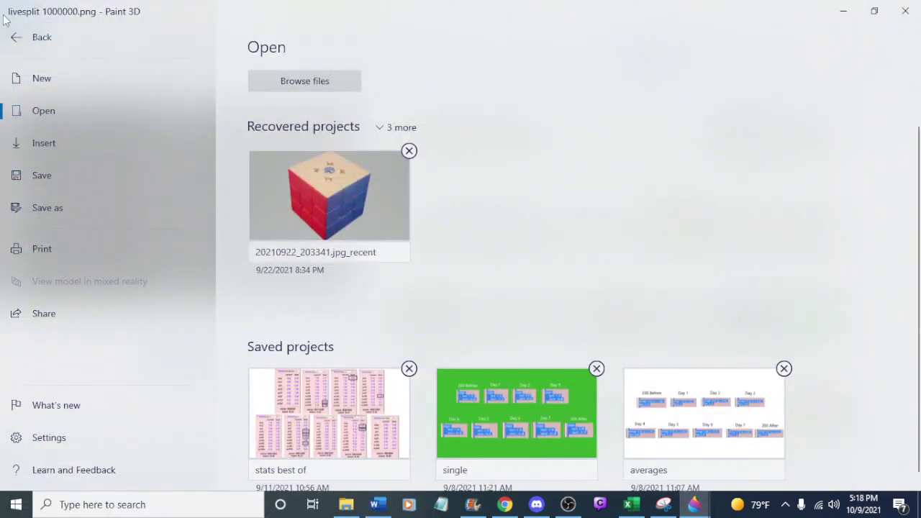
click(16, 35)
key(ctrl+z)
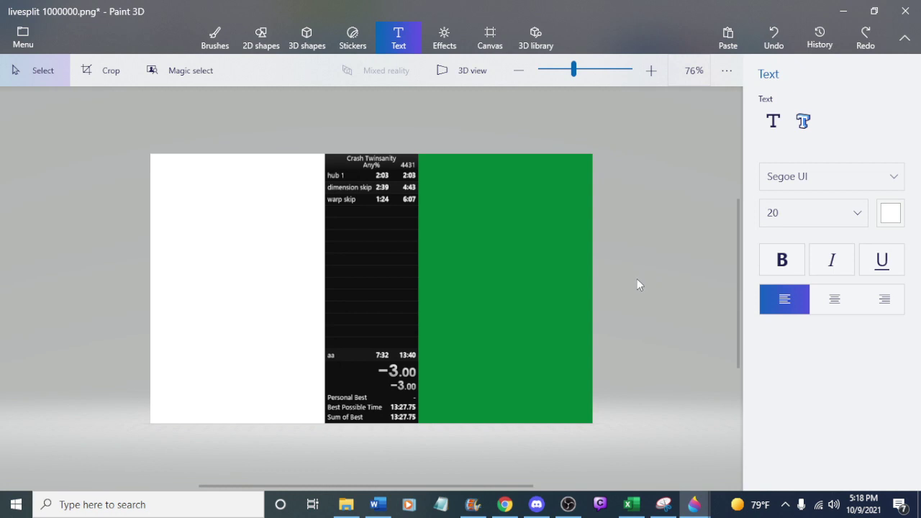
click(865, 36)
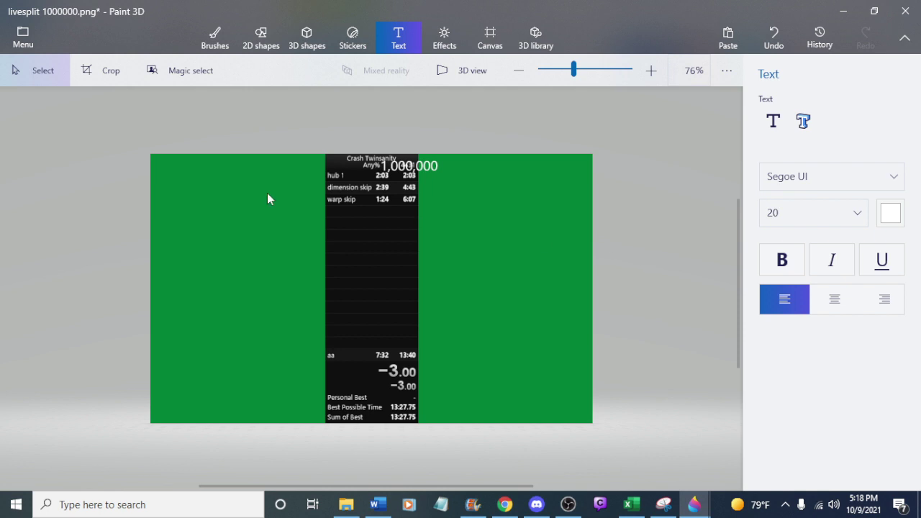
click(23, 37)
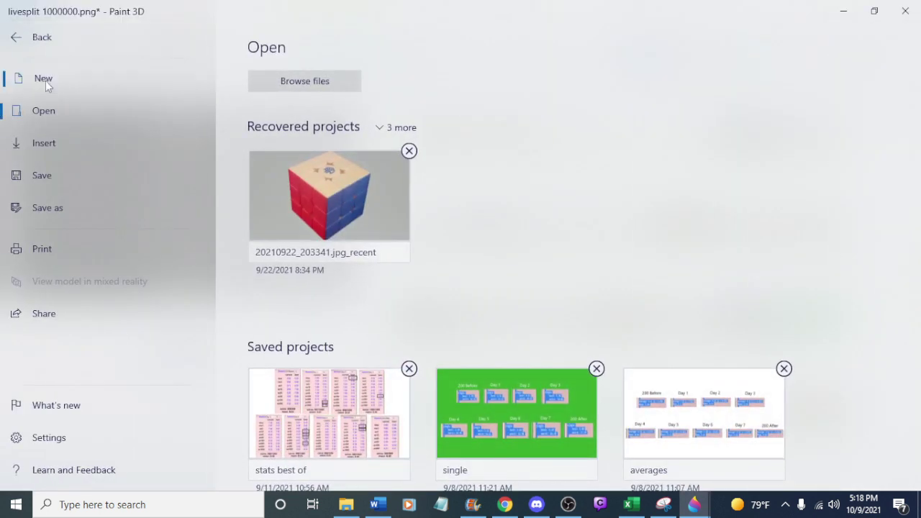
key(Escape)
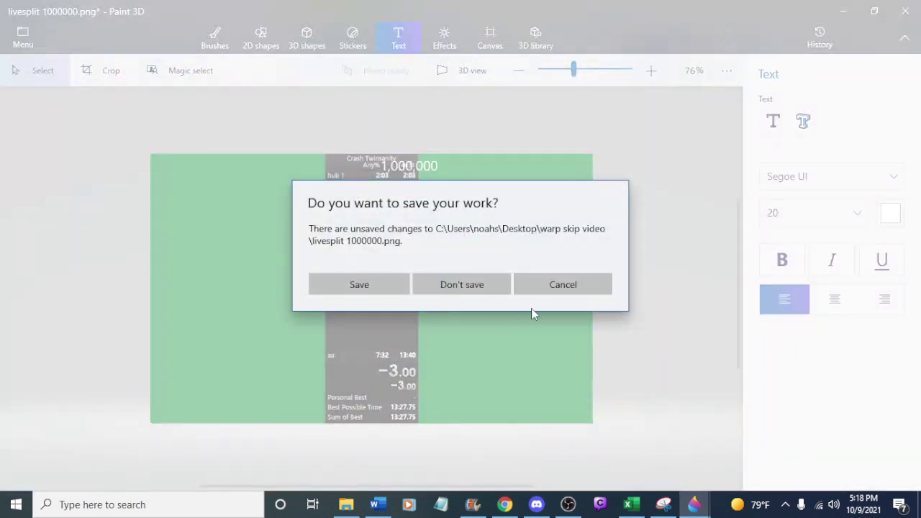
click(597, 285)
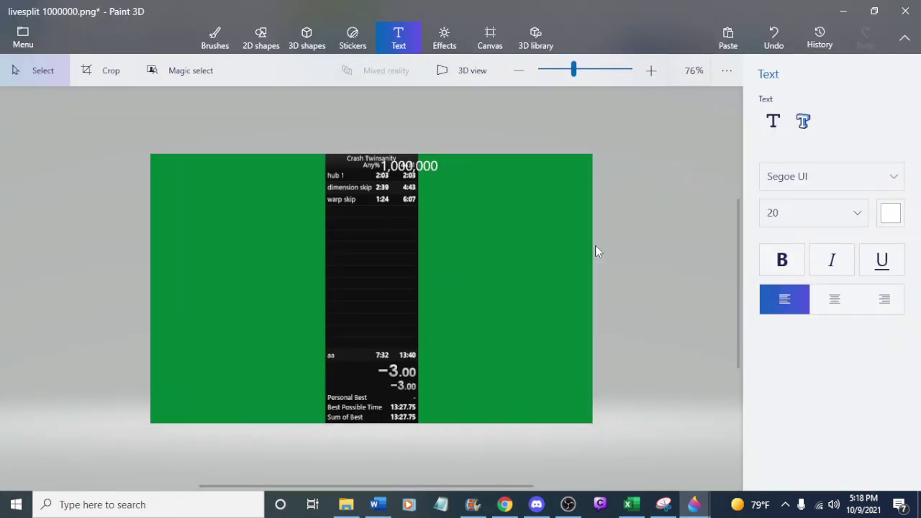
Save the livesplit 1000000 image with the 1,000,000 text, and create a new blank project
key(ctrl+s)
click(23, 40)
click(54, 73)
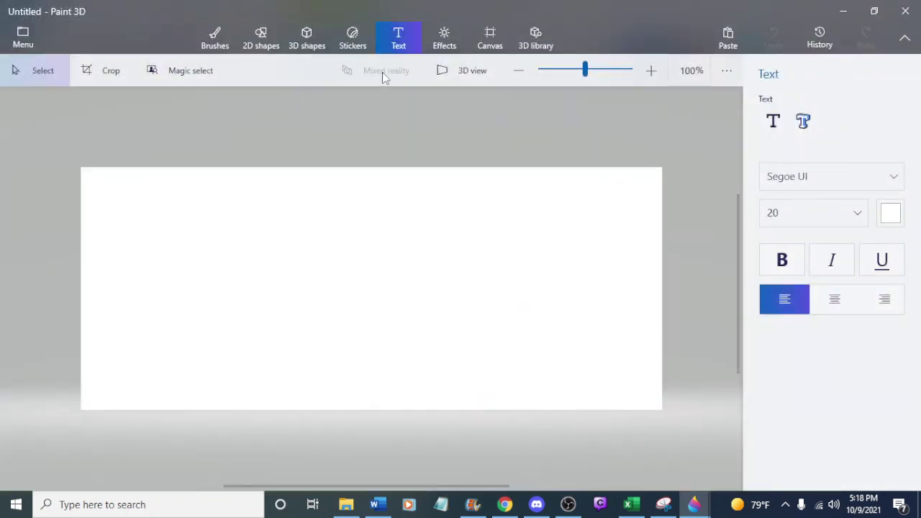
Fill the whole blank canvas with the dark green custom colour
click(502, 34)
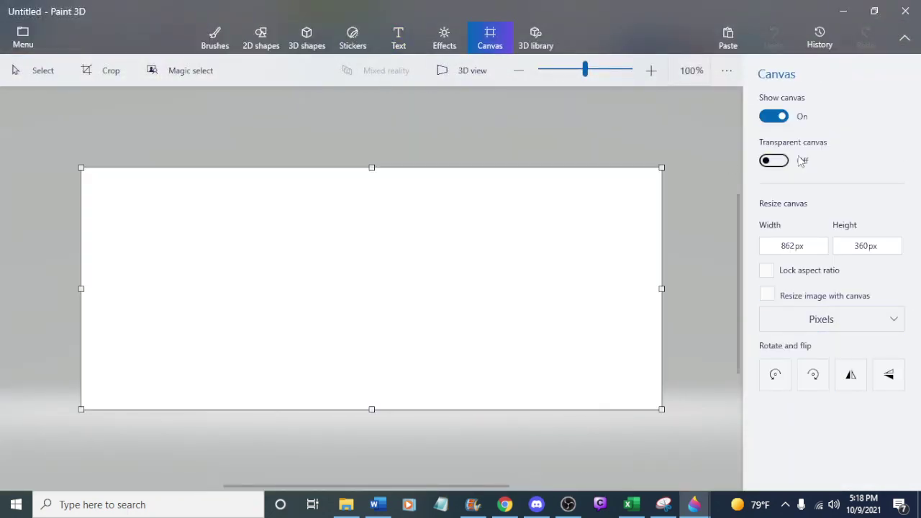
click(261, 36)
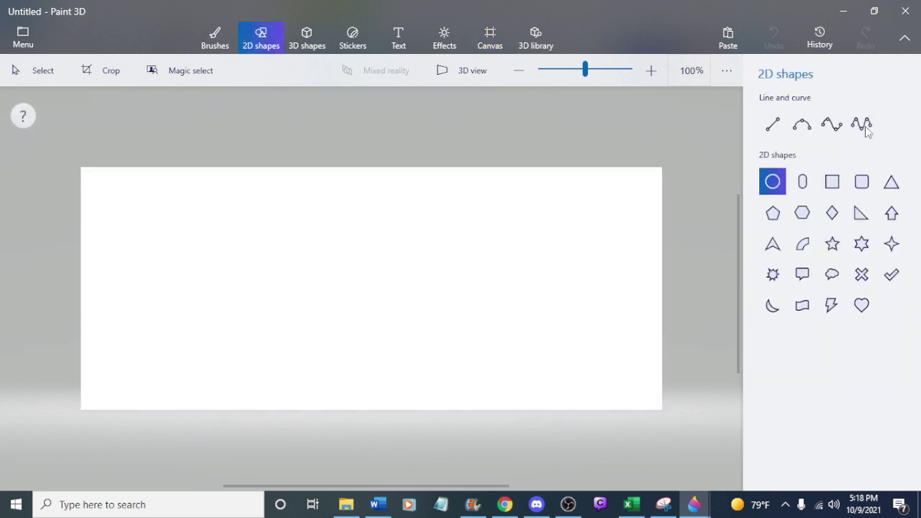
click(211, 38)
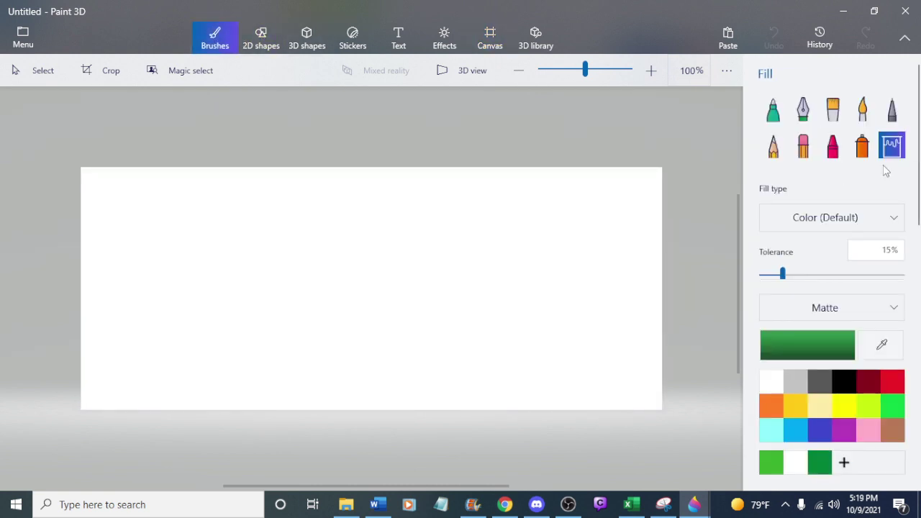
click(583, 242)
Insert livepslitsy.PNG from the warp skip video folder onto the green canvas, and minimize the folder window
click(357, 507)
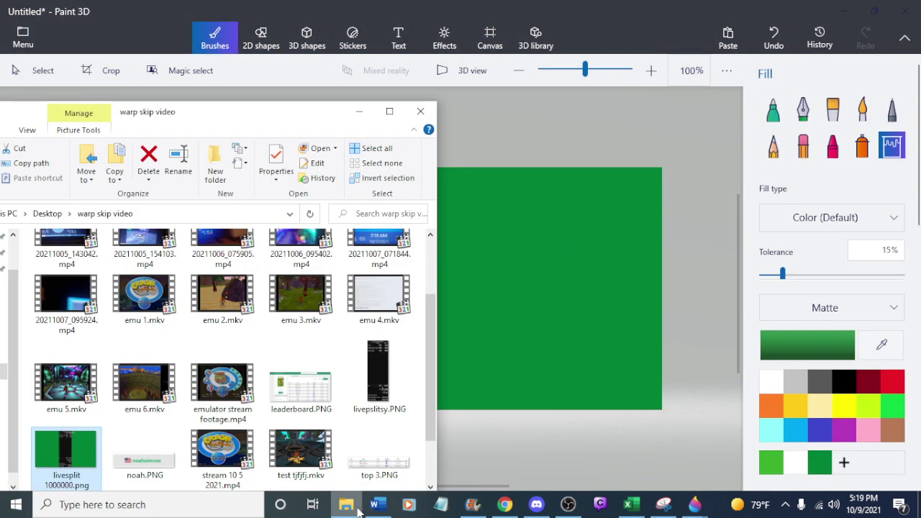
scroll(424, 381, down, 1)
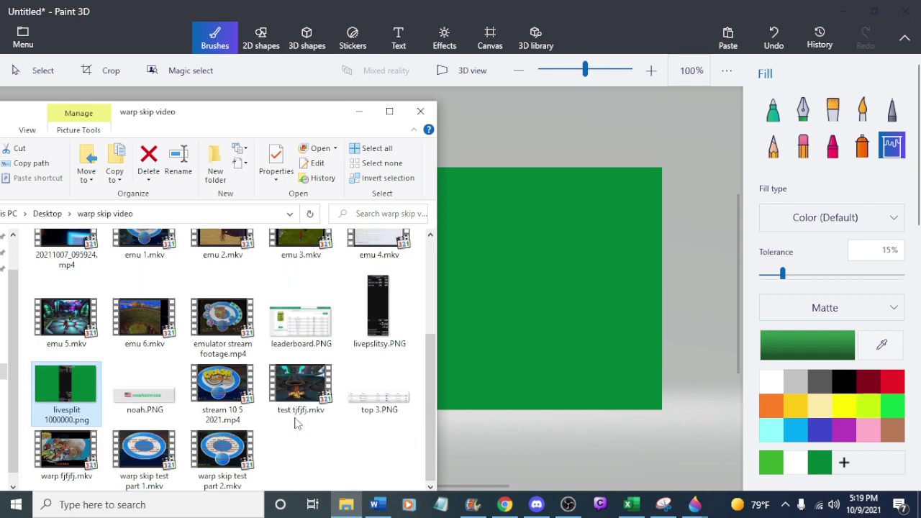
drag(378, 313, 512, 255)
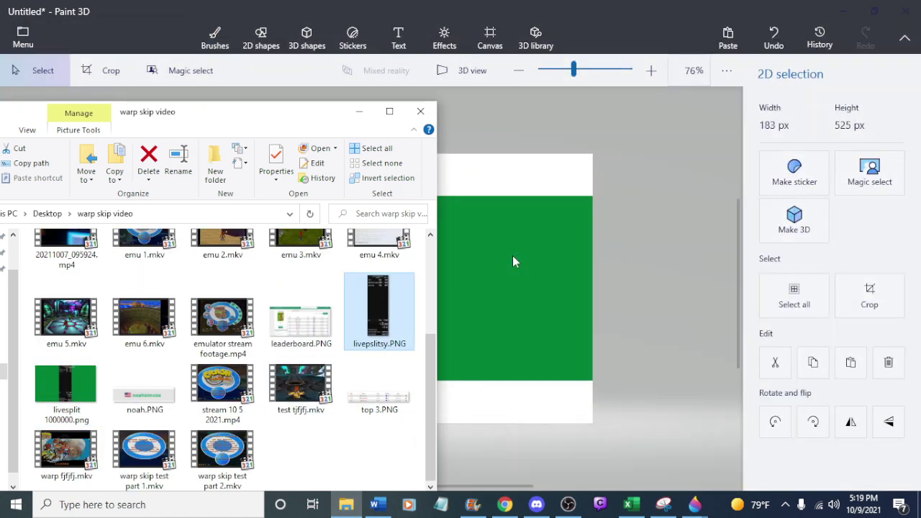
click(359, 111)
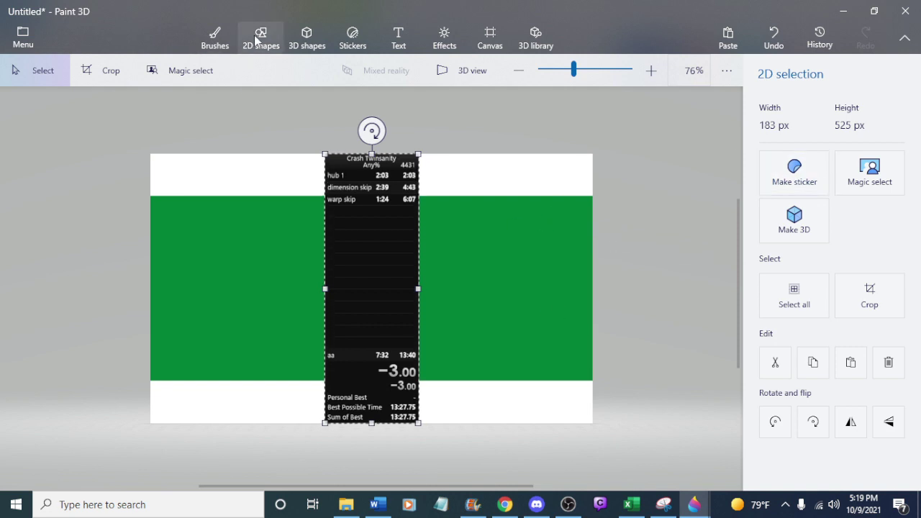
Fill the remaining white areas on both sides of the timer image with the same dark green
click(208, 37)
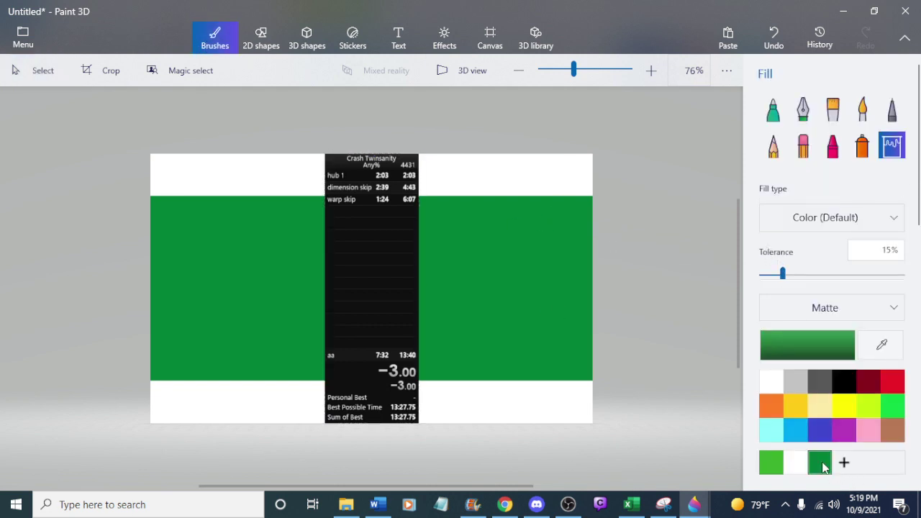
click(500, 236)
click(518, 189)
click(496, 411)
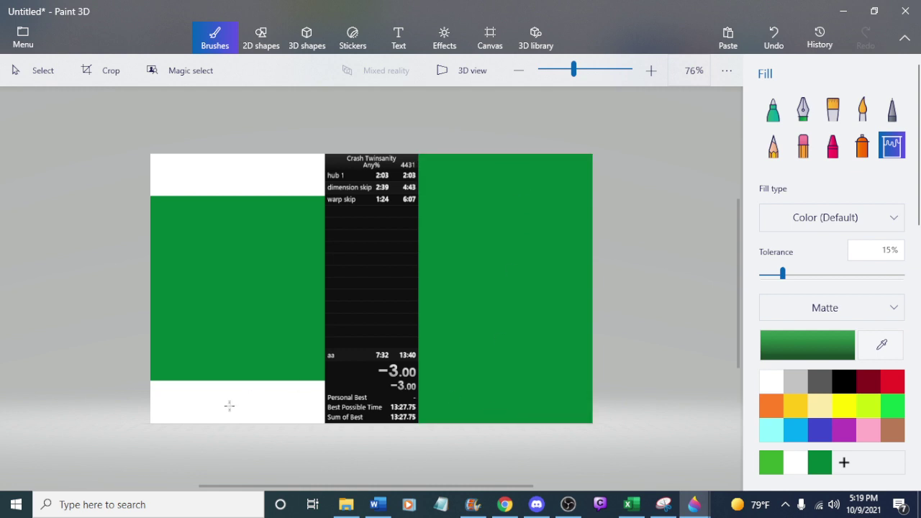
click(229, 407)
click(243, 192)
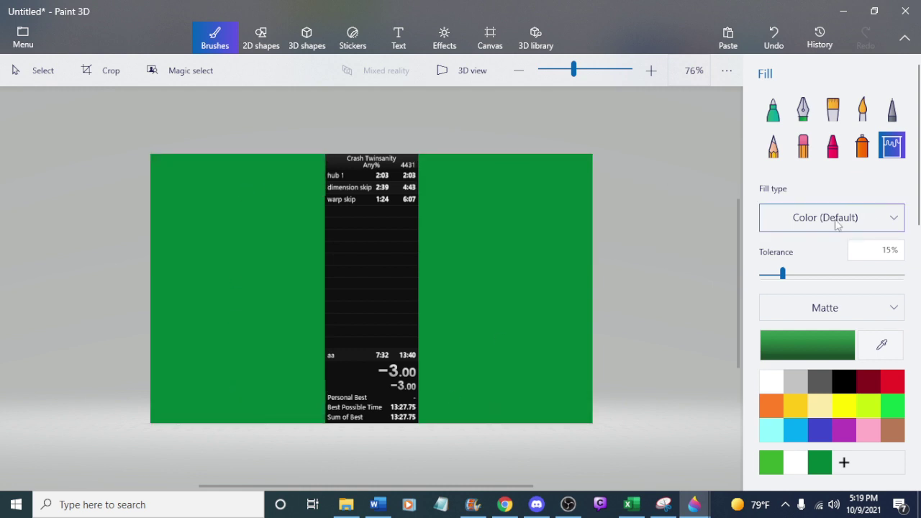
Save the image as a PNG named livepslit ggreen in the warp skip video folder
key(ctrl+s)
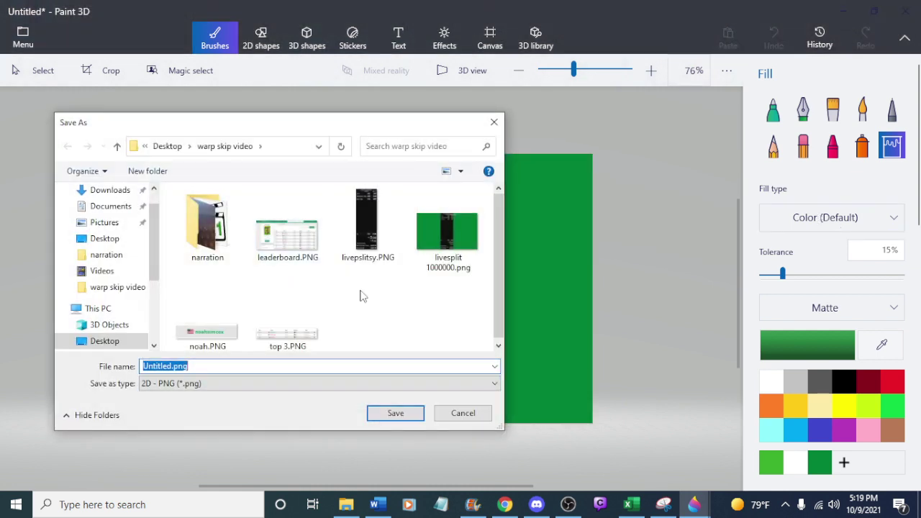
text(livesplit )
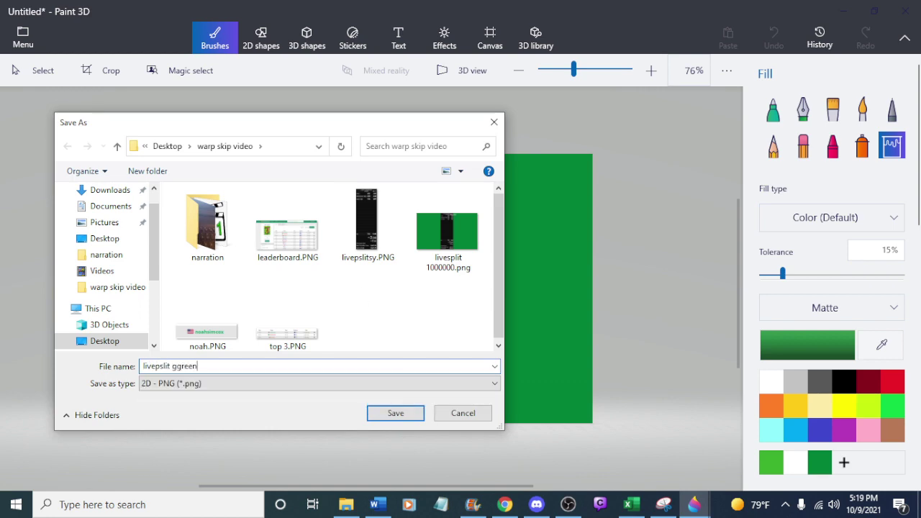
text(ggreen)
key(Return)
Switch to Movie Maker and replace the black-background timer clip with the livepslit ggreen image, placed before the 1,000,000 image
click(471, 504)
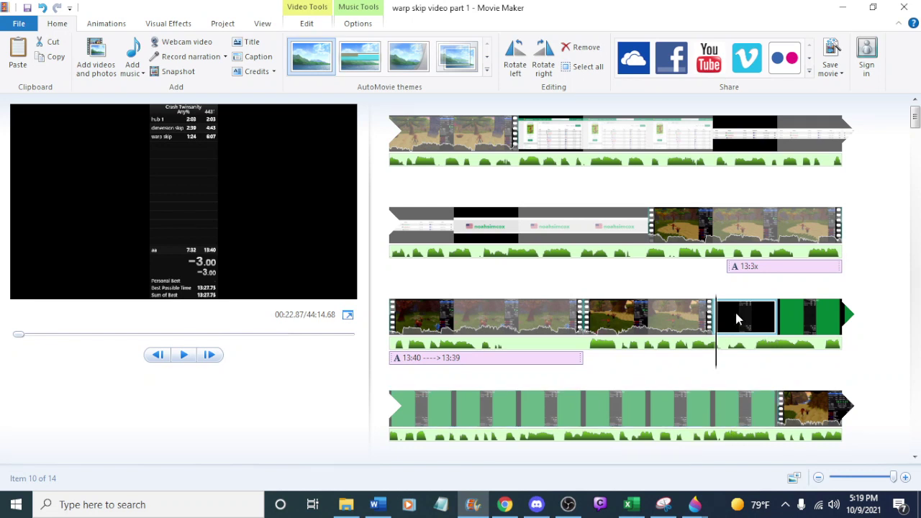
mouse_move(737, 319)
key(Delete)
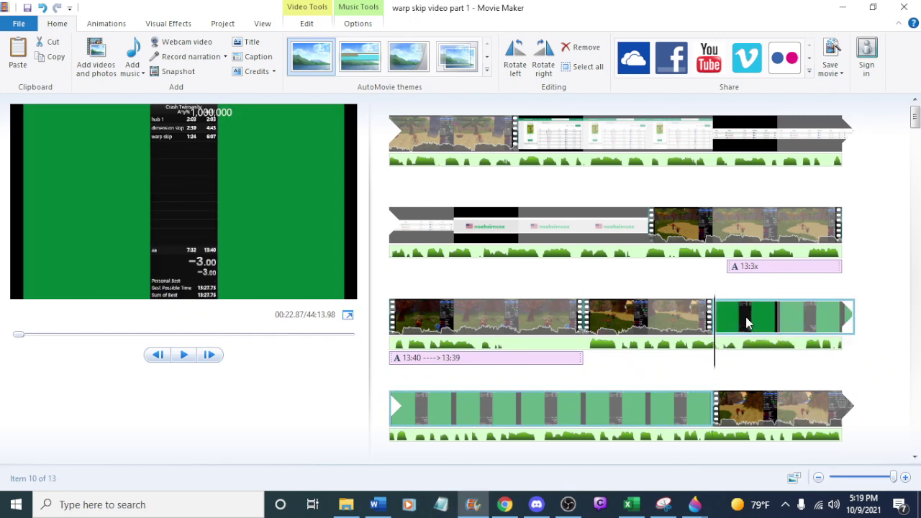
click(346, 505)
drag(378, 301, 792, 329)
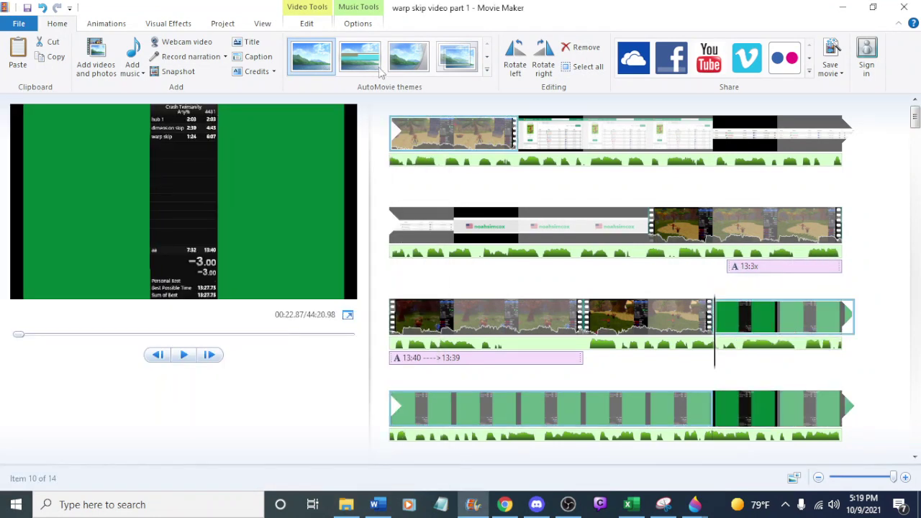
Set the duration of the inserted green timer image to 0.70 seconds
click(311, 23)
click(251, 66)
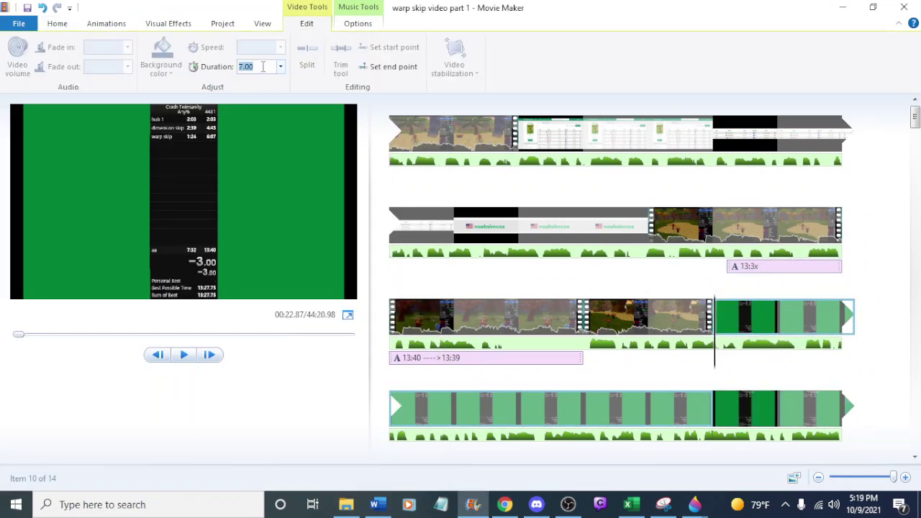
key(BackSpace)
text(.7)
key(Return)
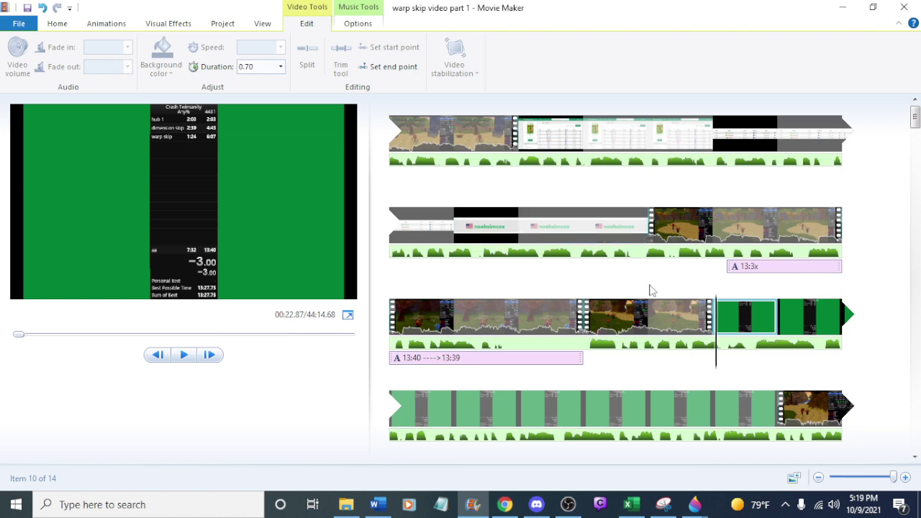
Play back the transition from the speedrun clip through both green timer images to check the 1,000,000 switch against the narration
click(663, 316)
key(space)
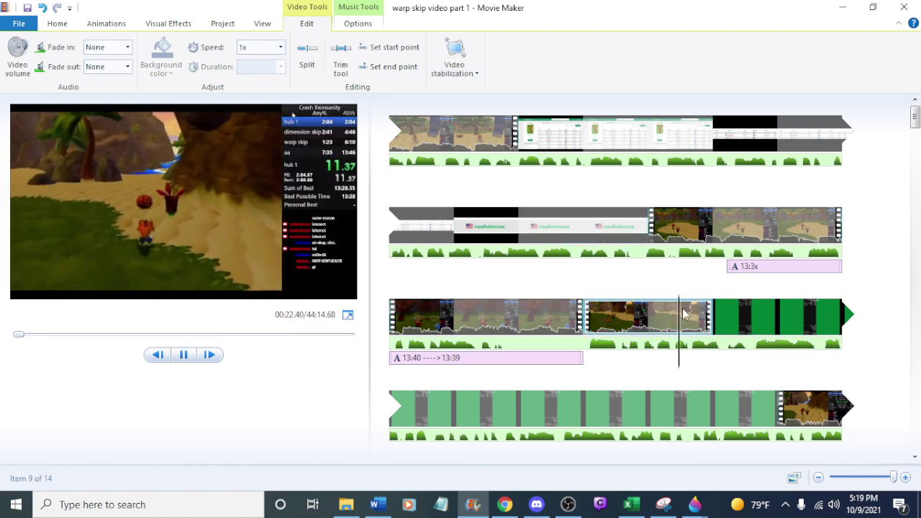
key(space)
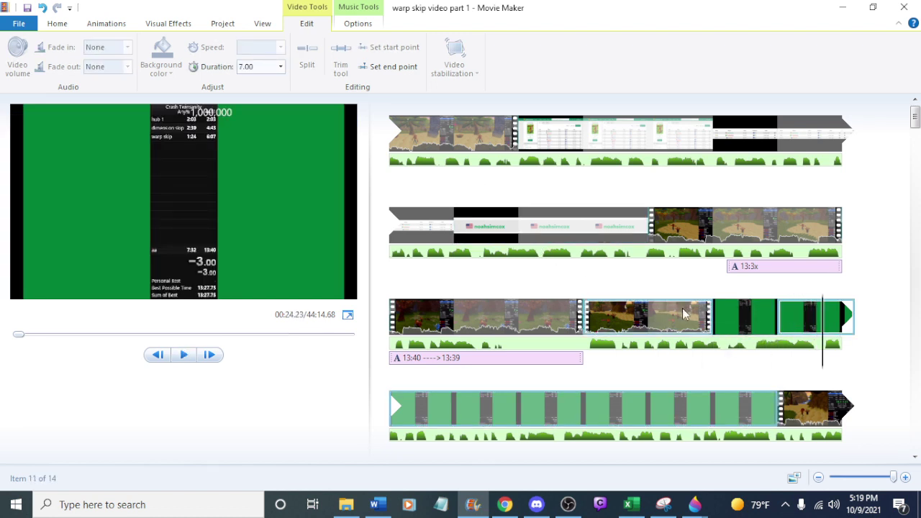
click(668, 317)
key(space)
click(679, 308)
key(space)
click(734, 313)
key(space)
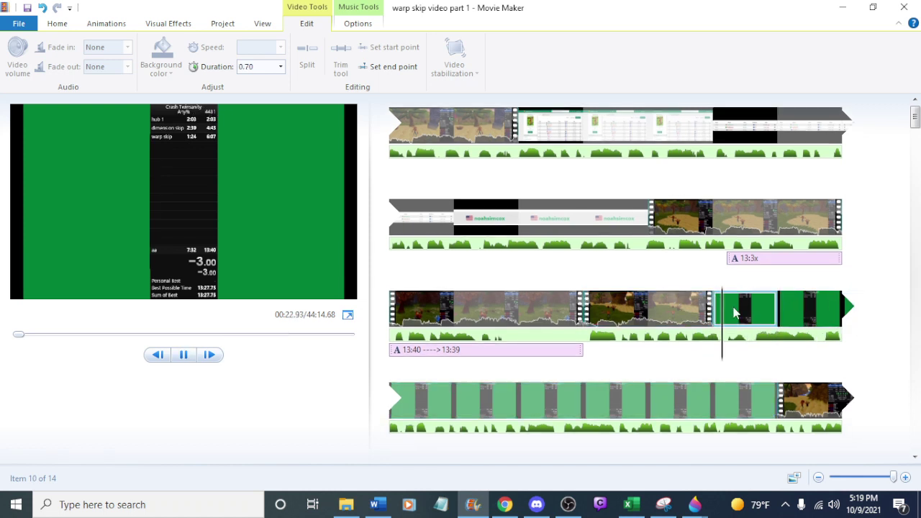
key(space)
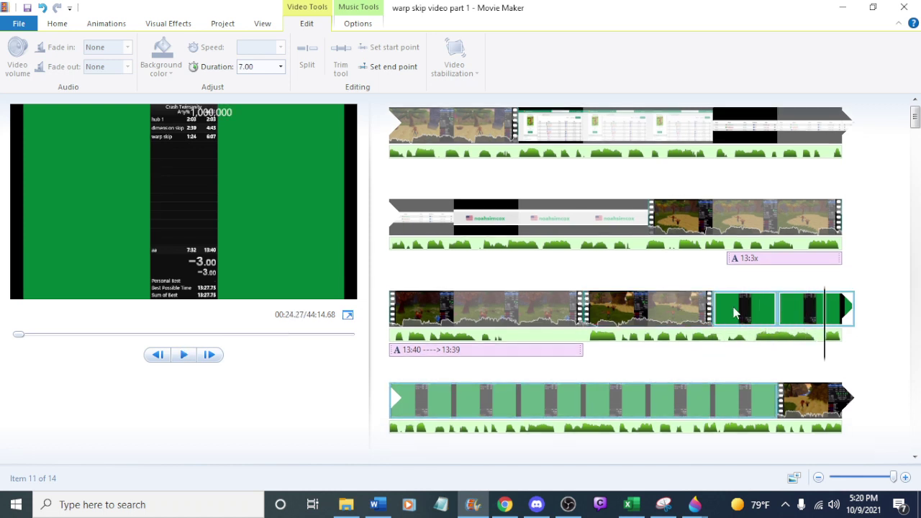
click(697, 310)
key(space)
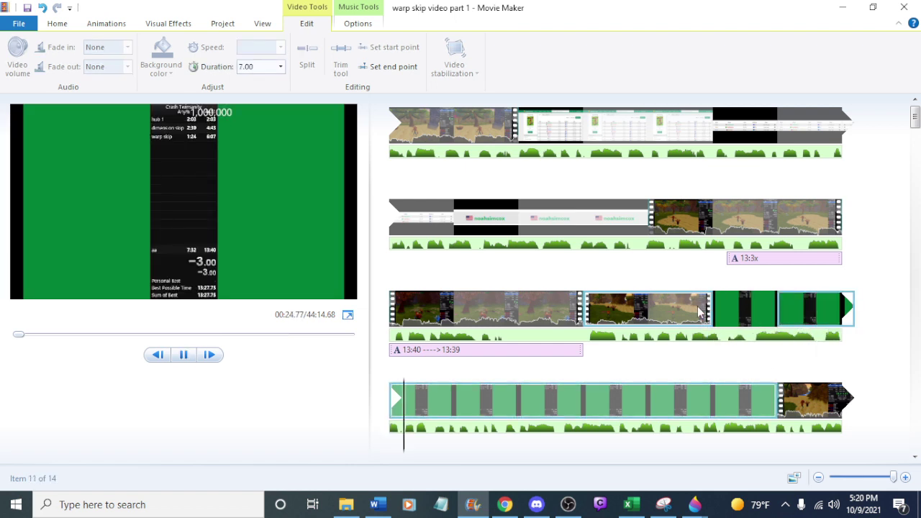
key(space)
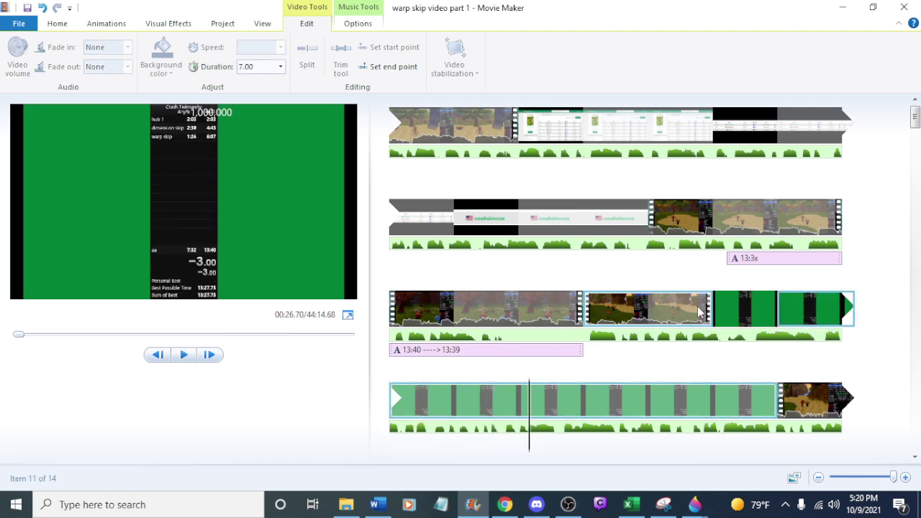
Consult the script in Word, and set the end point of the 1,000,000 image clip at 00:24.30 in Movie Maker
click(373, 504)
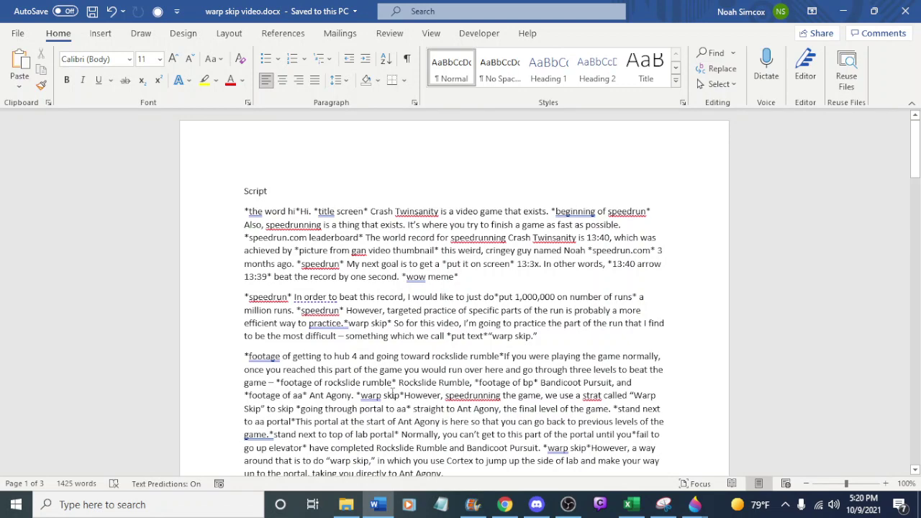
scroll(392, 395, down, 2)
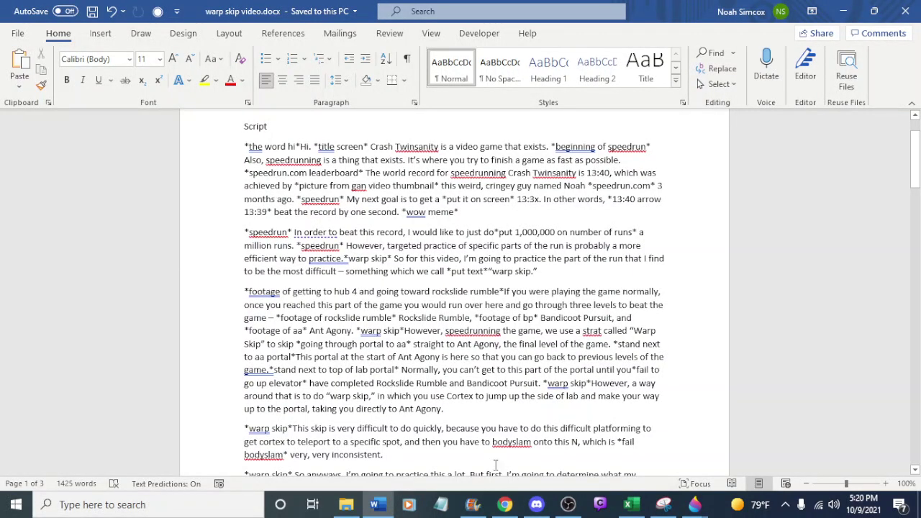
click(472, 504)
click(812, 312)
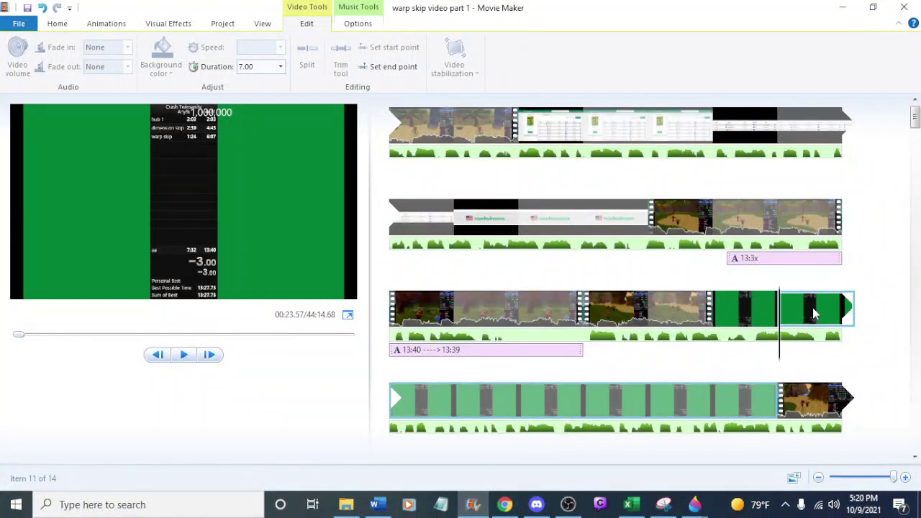
key(space)
click(826, 302)
key(space)
click(828, 321)
right_click(831, 321)
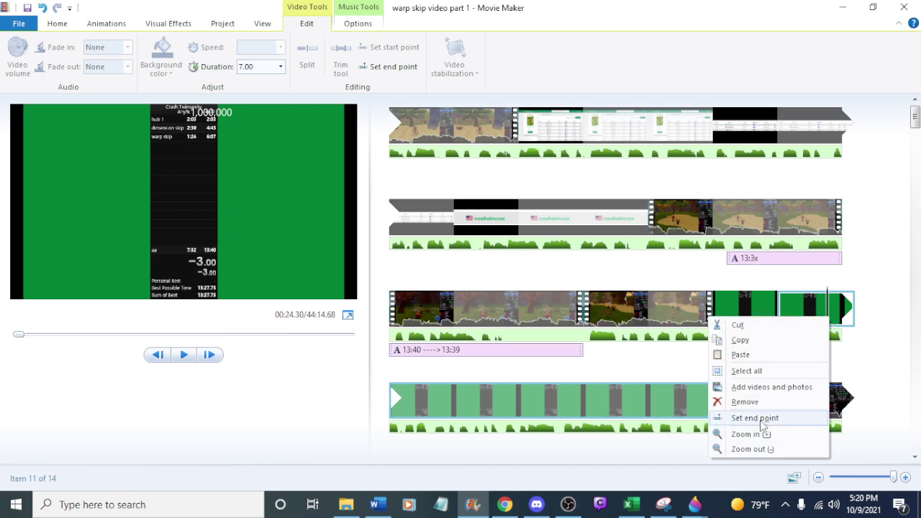
click(761, 419)
Play back the speedrun clip following the 1,000,000 image and compare its narration with the script in Word
key(space)
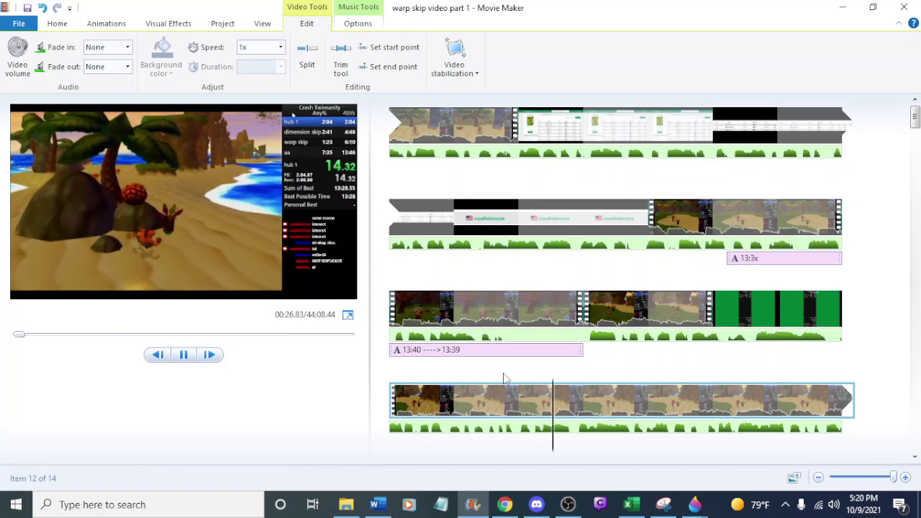
key(space)
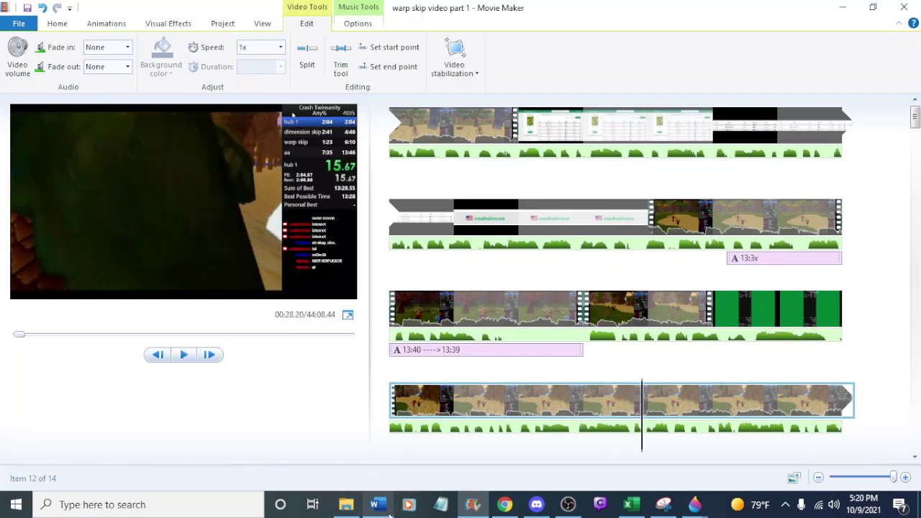
click(380, 505)
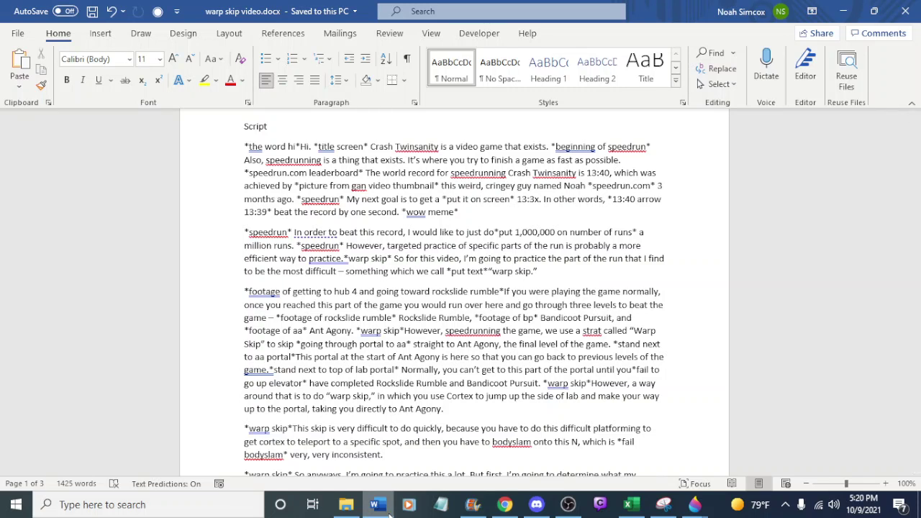
click(472, 504)
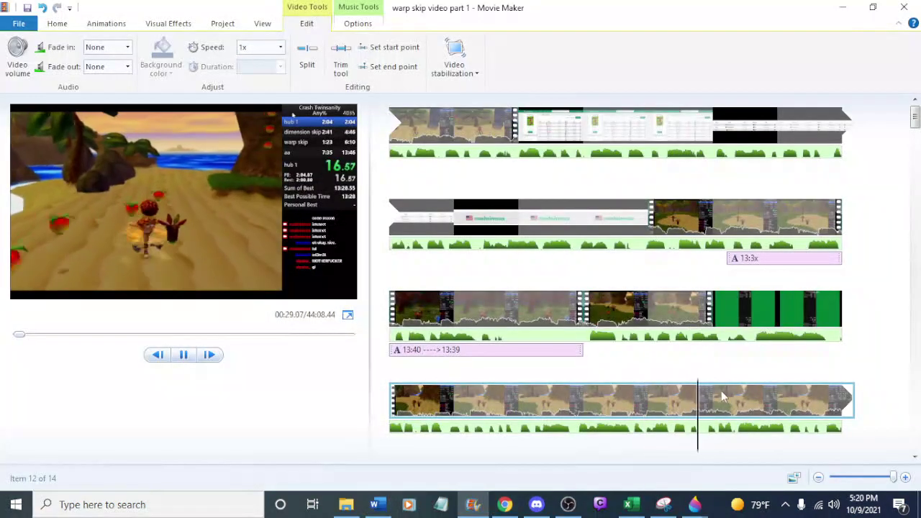
click(712, 394)
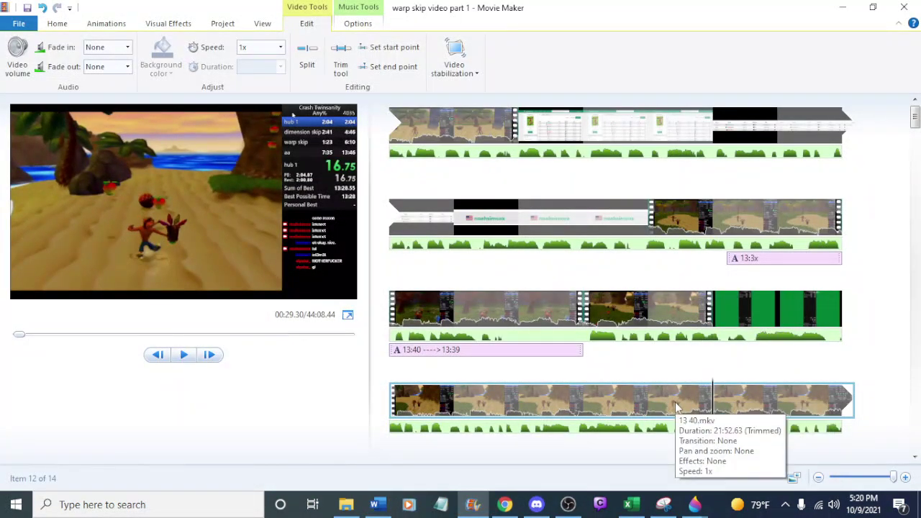
scroll(676, 407, down, 1)
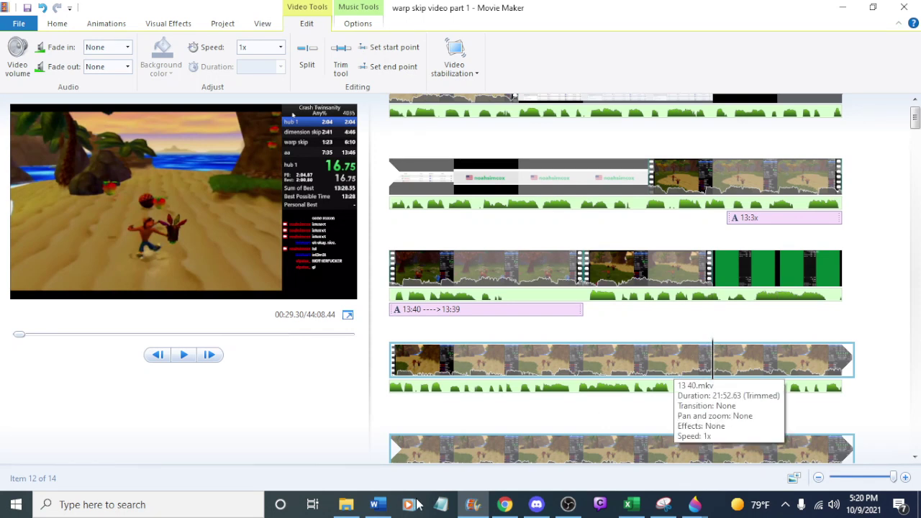
click(374, 504)
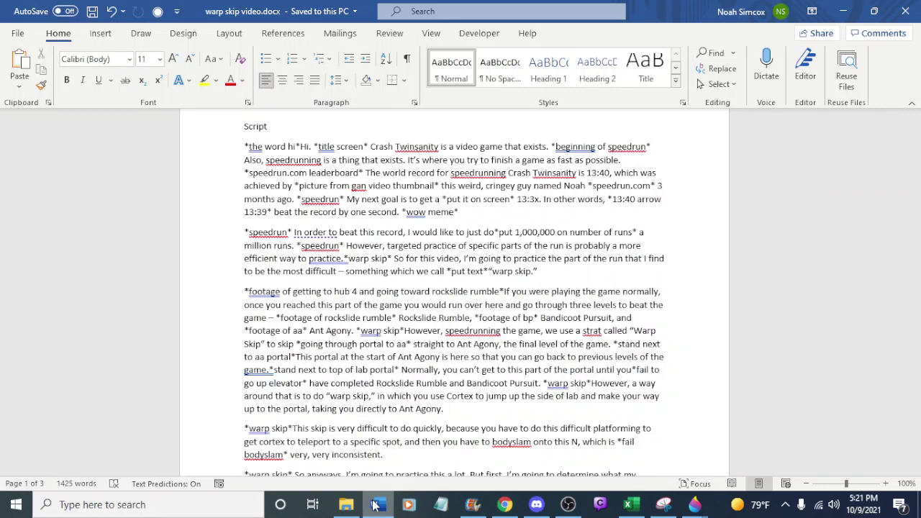
click(376, 505)
Replay the narration in Movie Maker and split the 13 40.mkv speedrun clip at 00:29.20
click(586, 360)
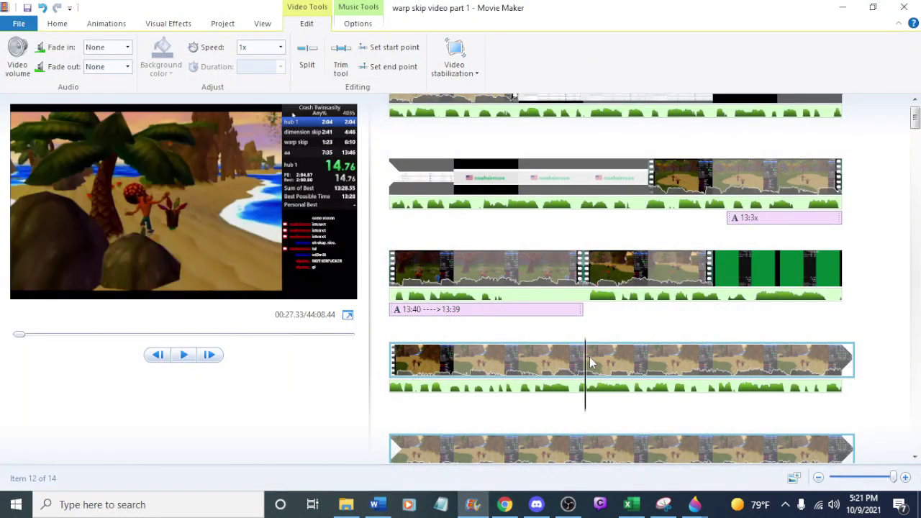
key(space)
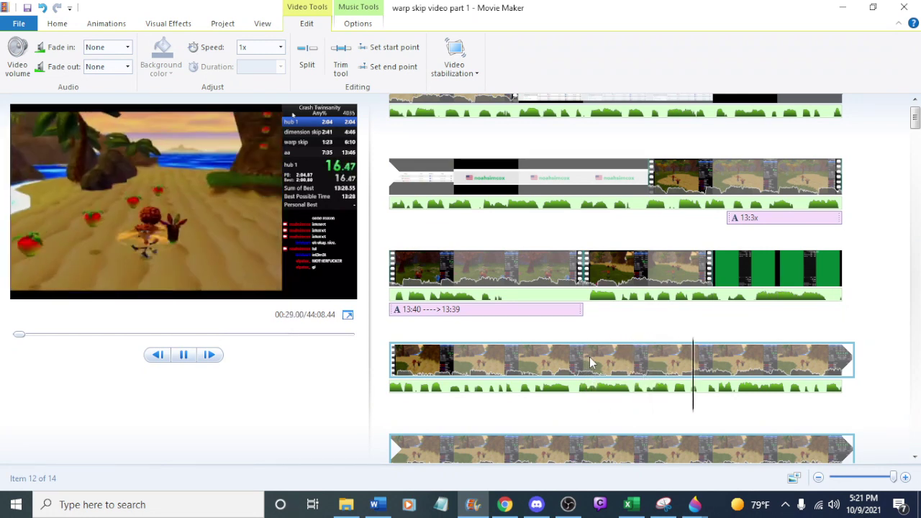
click(695, 366)
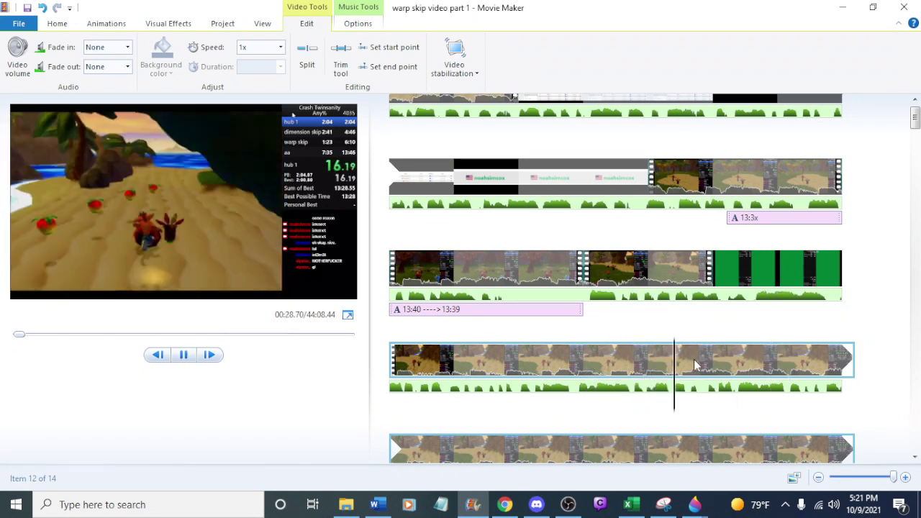
key(space)
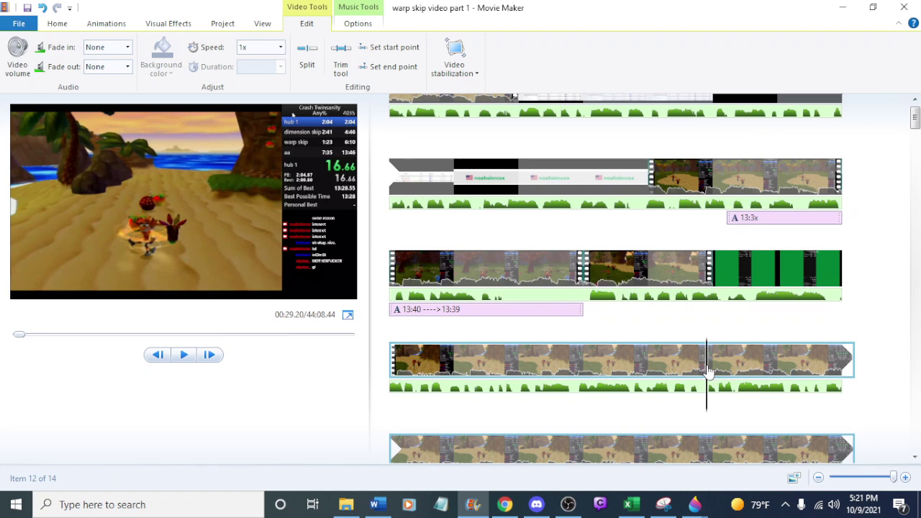
right_click(709, 364)
click(739, 326)
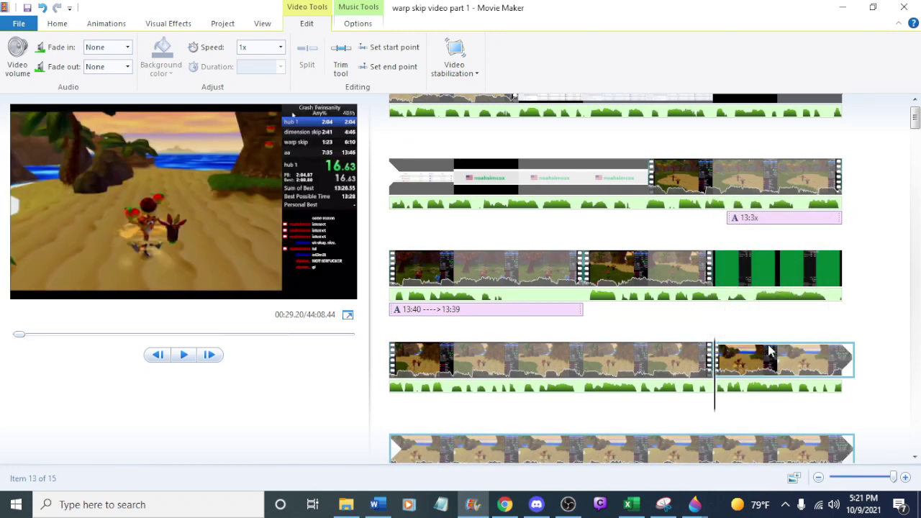
Open the Videos folder in a second File Explorer window and arrange it beside the warp skip video folder
click(346, 505)
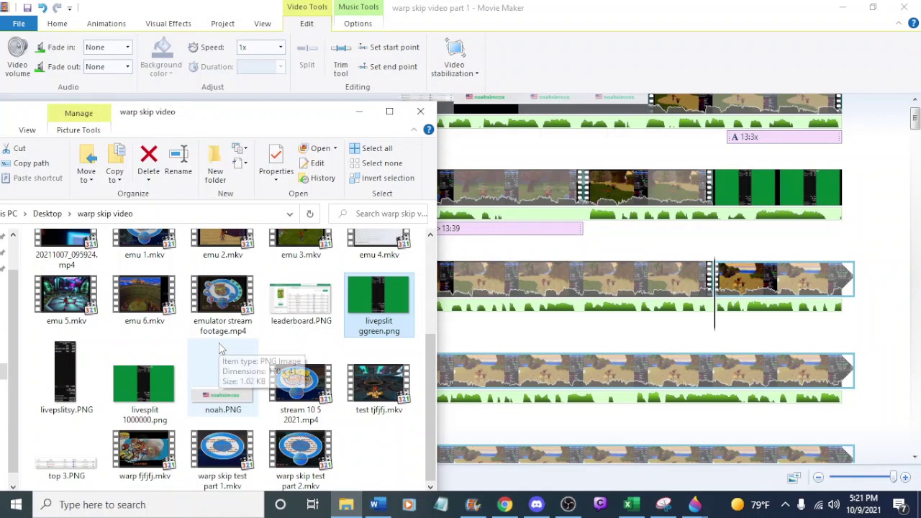
click(643, 5)
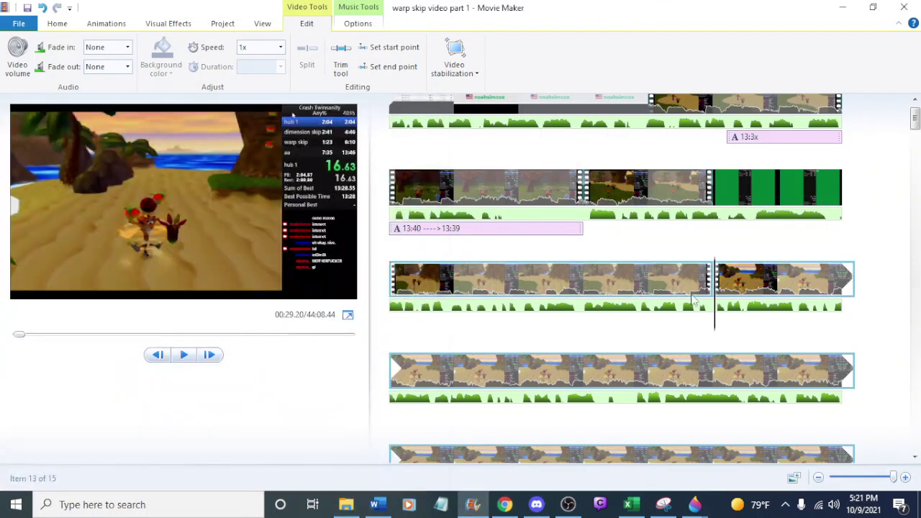
click(342, 504)
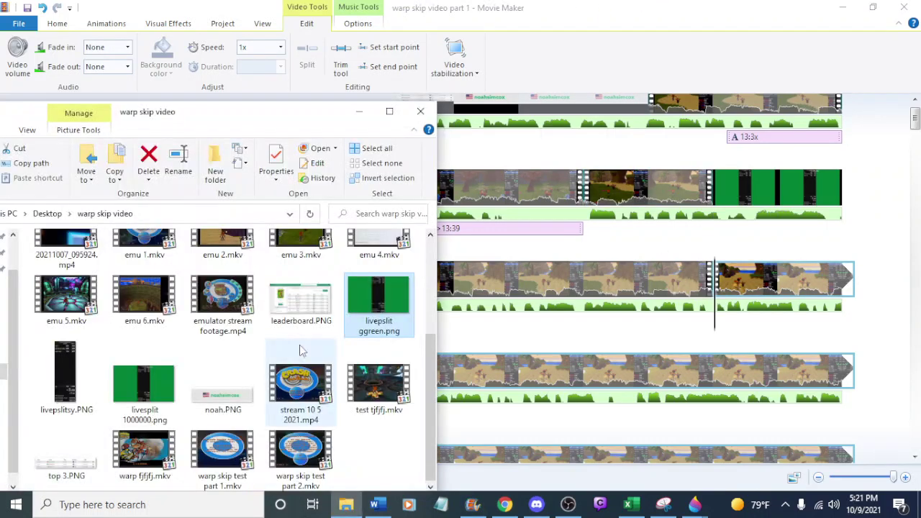
scroll(255, 370, up, 2)
scroll(252, 368, down, 3)
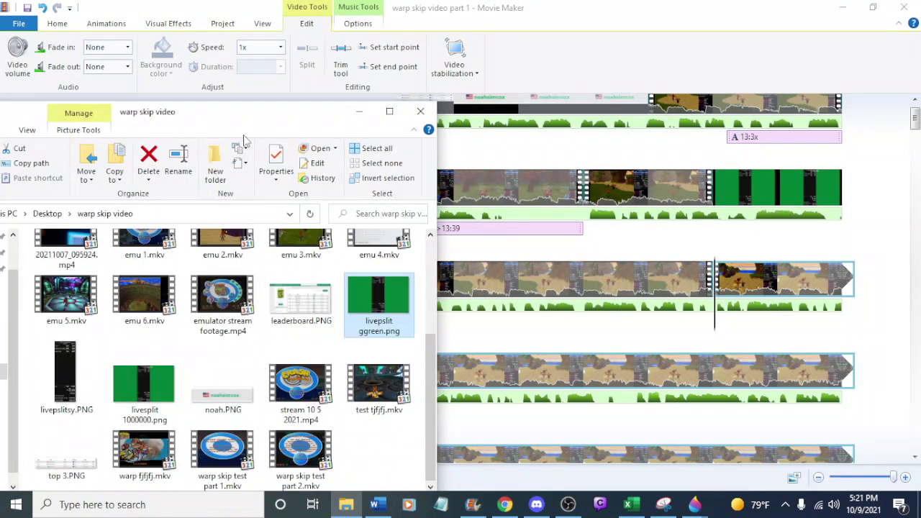
drag(272, 120, 521, 63)
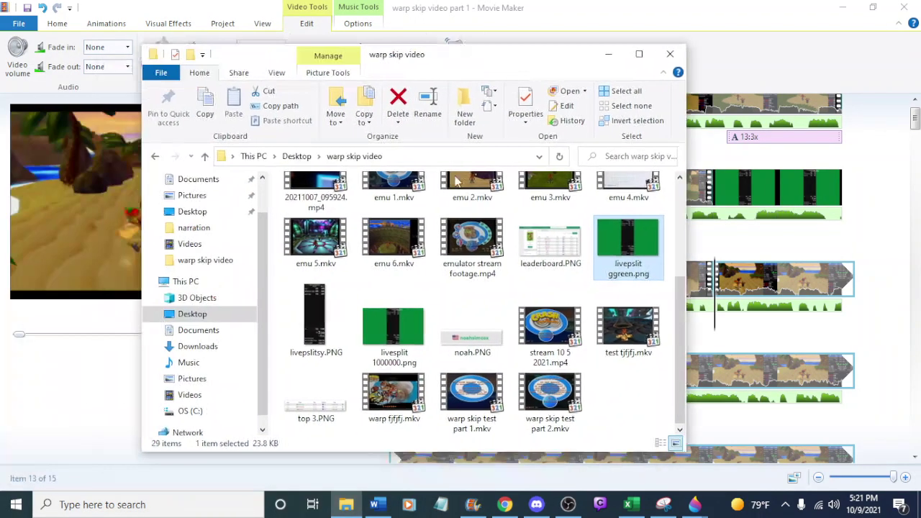
right_click(347, 508)
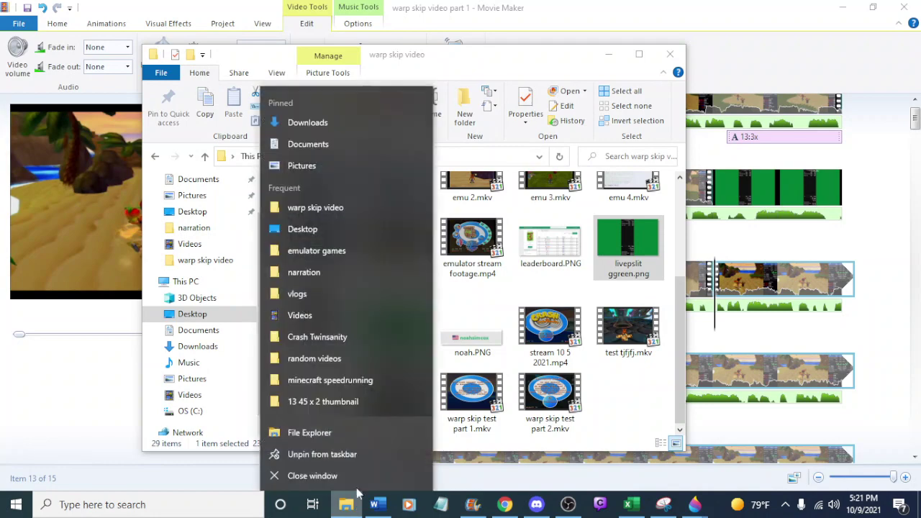
click(322, 317)
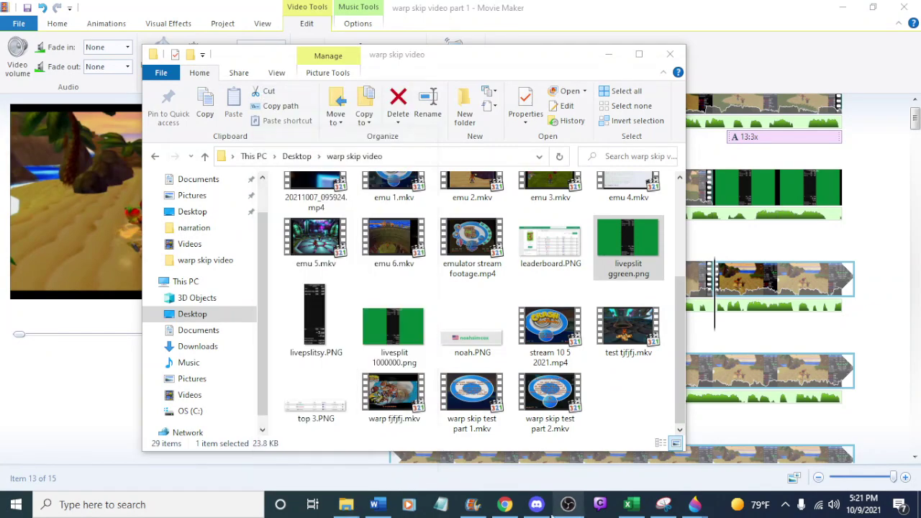
click(568, 504)
click(568, 504)
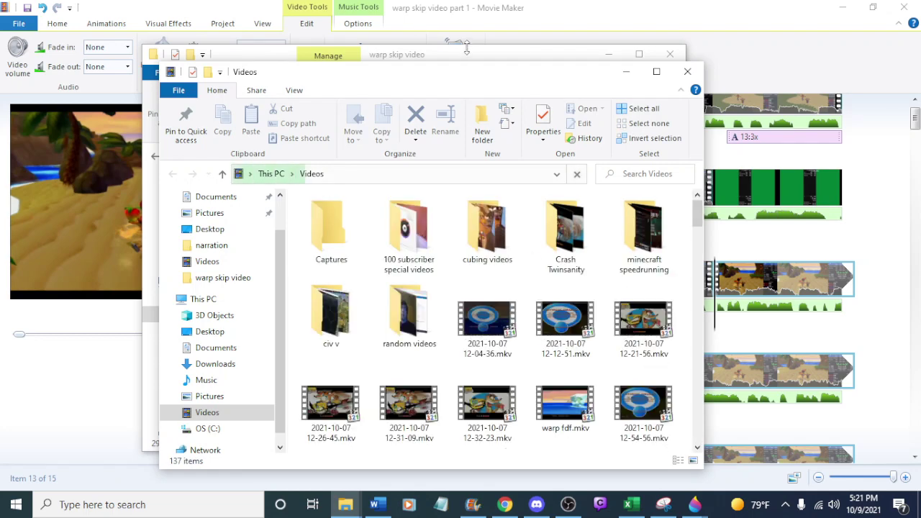
drag(466, 54, 331, 22)
drag(626, 78, 721, 49)
Move the warp skip, full warp skip, casual playthough, portal stuff, fail and locations clips plus recordings 15-18-04, 15-23-02 and 16-46-42 into the warp skip video folder
scroll(604, 281, down, 15)
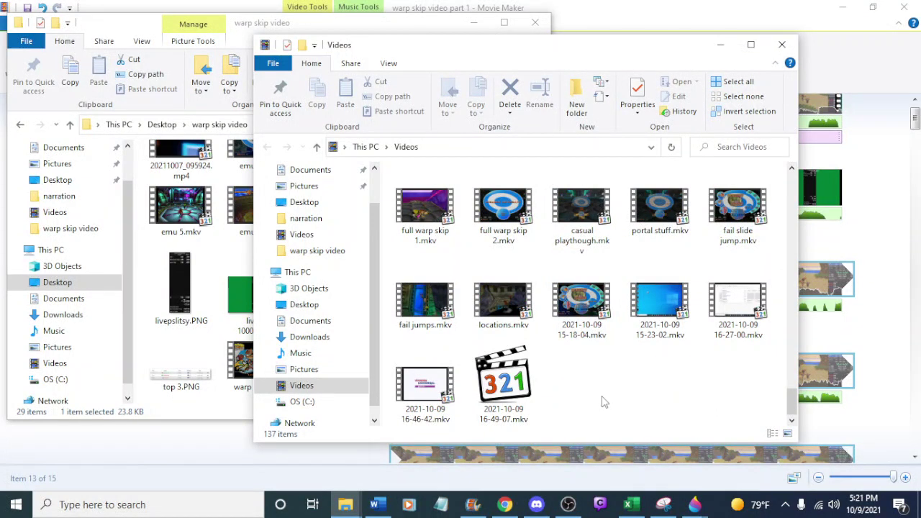
mouse_move(793, 405)
mouse_down()
mouse_move(793, 378)
mouse_move(790, 394)
mouse_up()
click(659, 179)
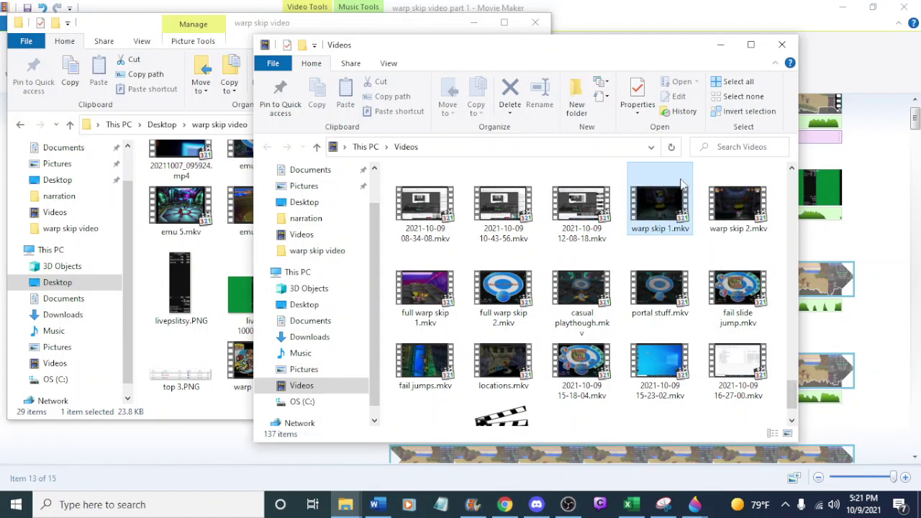
ctrl+click(738, 208)
ctrl+click(446, 295)
ctrl+click(504, 291)
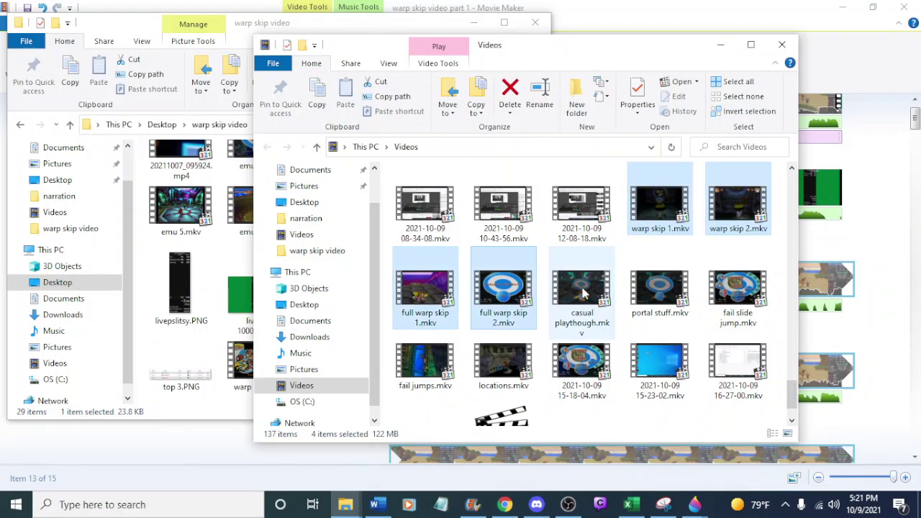
ctrl+click(584, 292)
ctrl+click(664, 291)
ctrl+click(735, 291)
ctrl+click(428, 363)
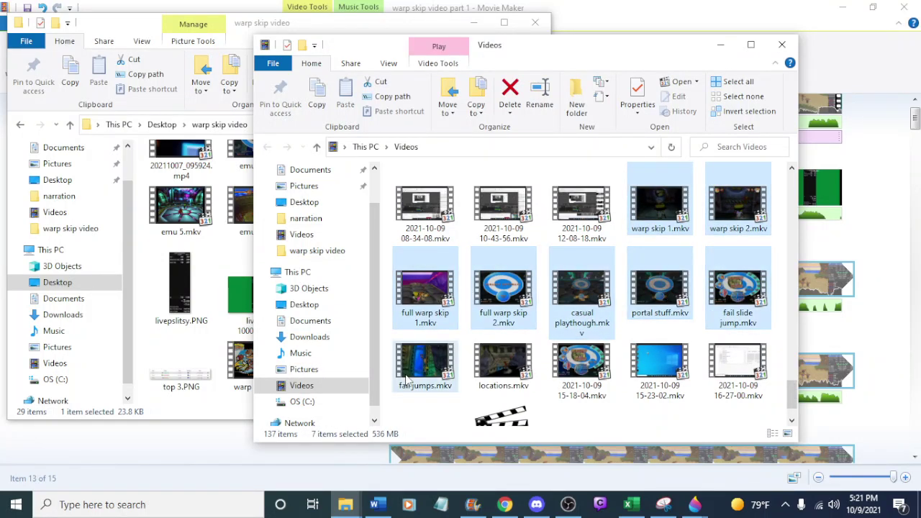
ctrl+click(496, 367)
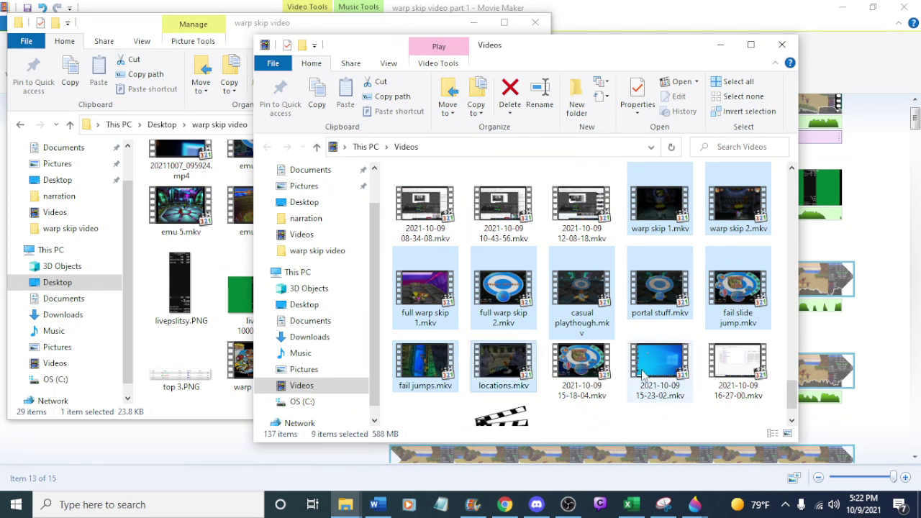
ctrl+click(594, 371)
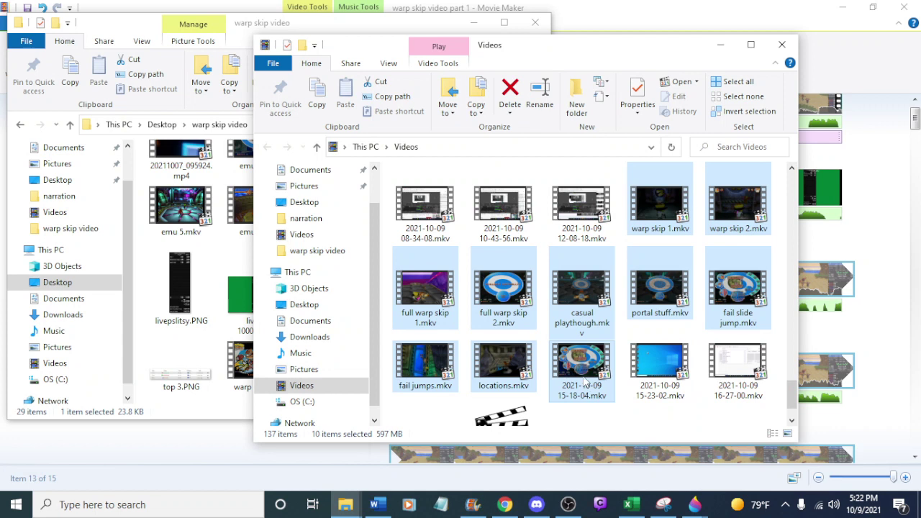
ctrl+click(655, 373)
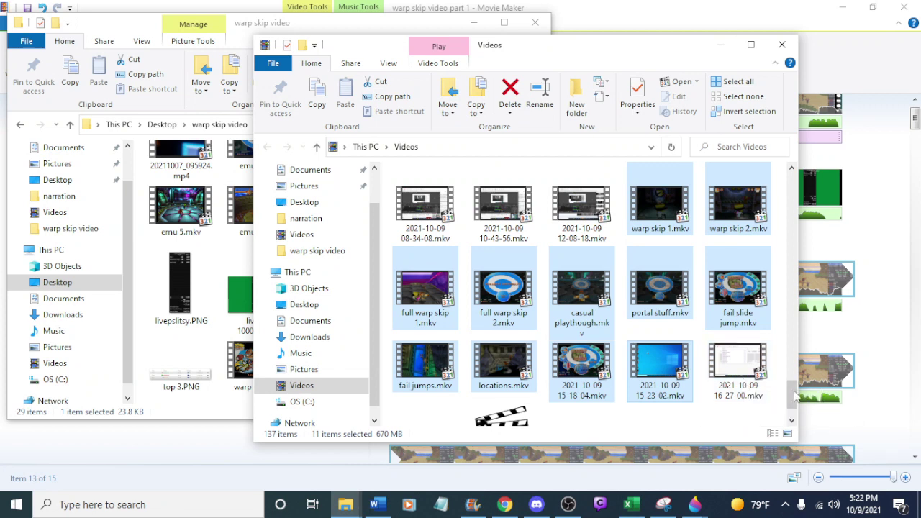
drag(795, 395, 795, 402)
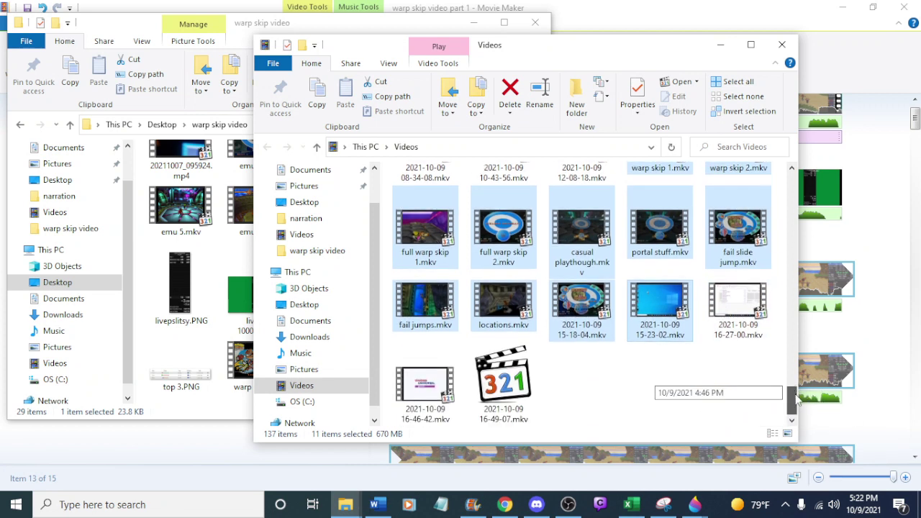
ctrl+click(429, 397)
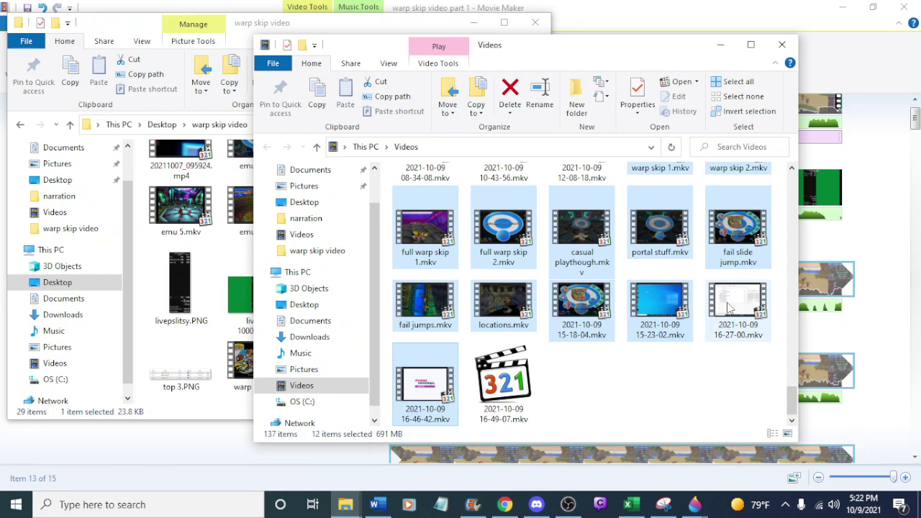
scroll(619, 282, up, 2)
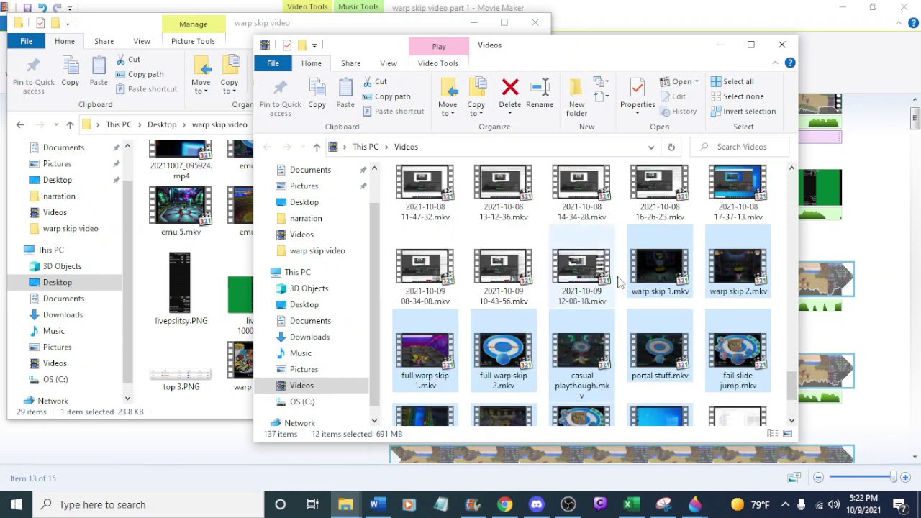
drag(590, 291, 203, 320)
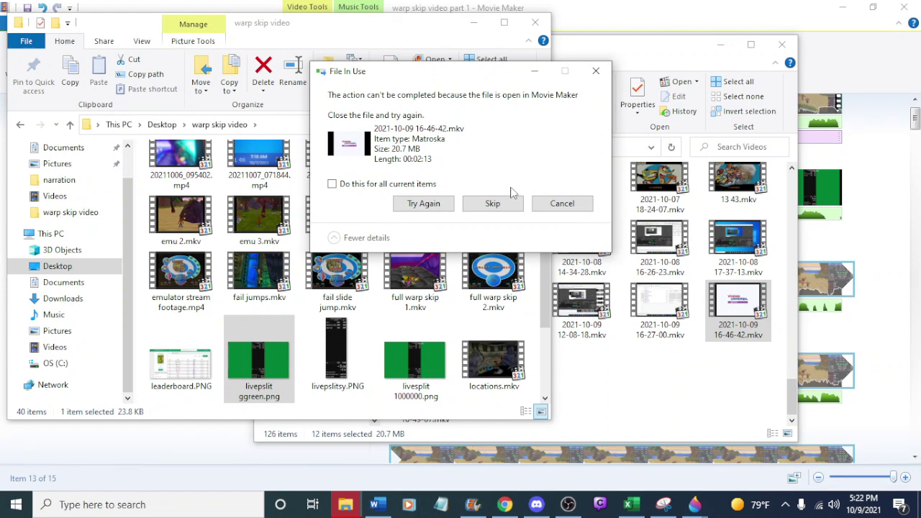
click(748, 6)
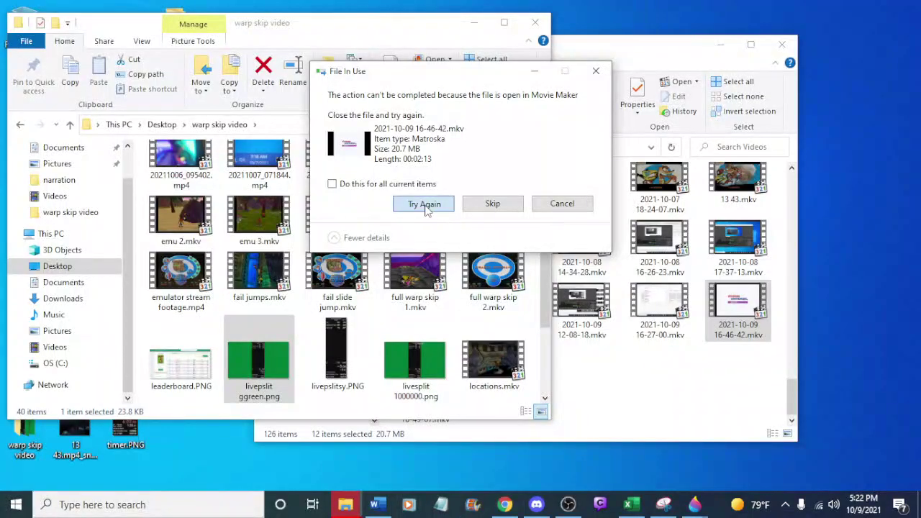
click(424, 204)
click(424, 204)
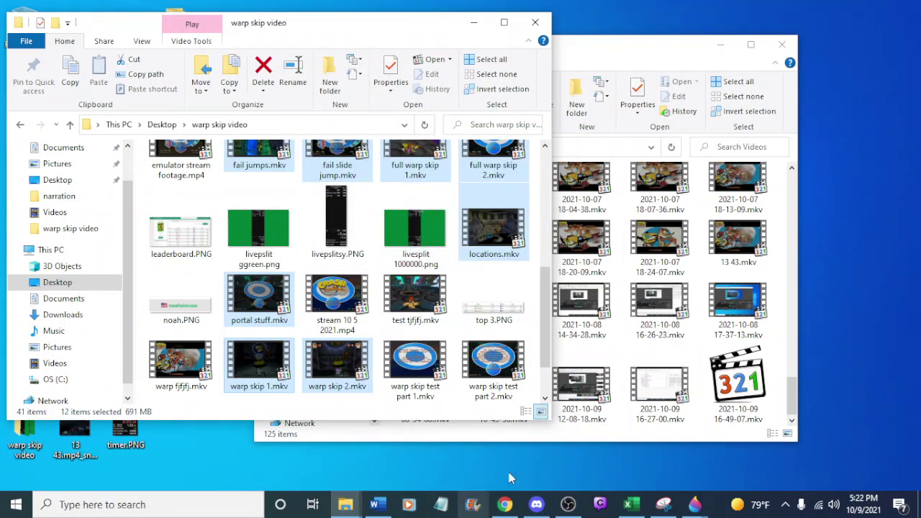
Close the Videos folder window and switch to OBS
click(666, 42)
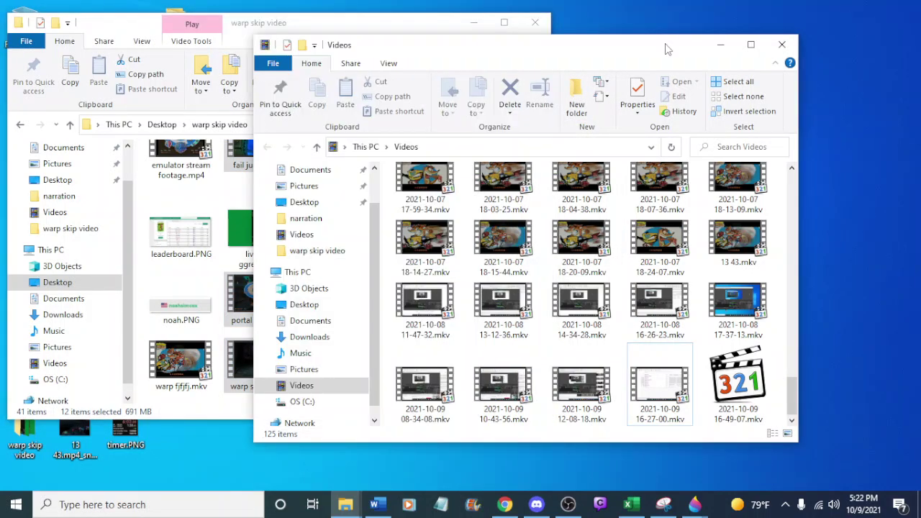
click(774, 50)
click(567, 506)
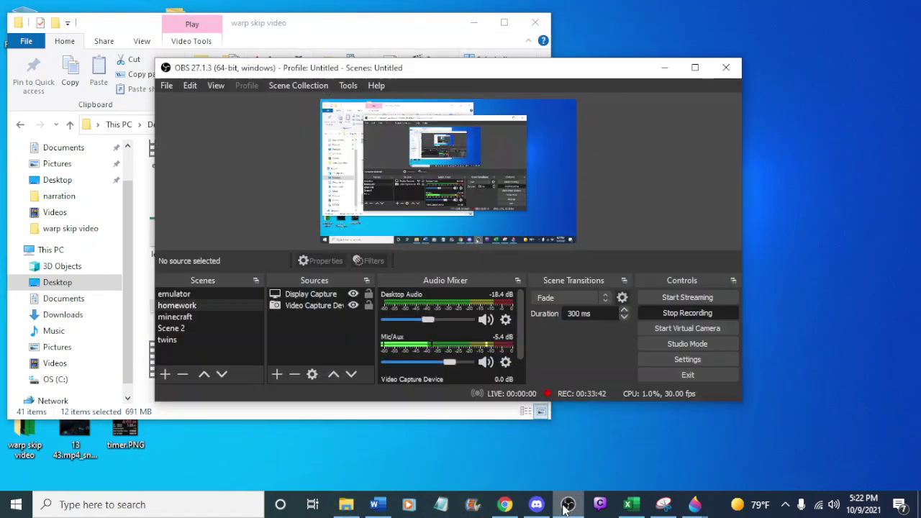
Reopen the warp skip video part 1 project in Movie Maker and check the first clips on the timeline for missing source files
click(565, 505)
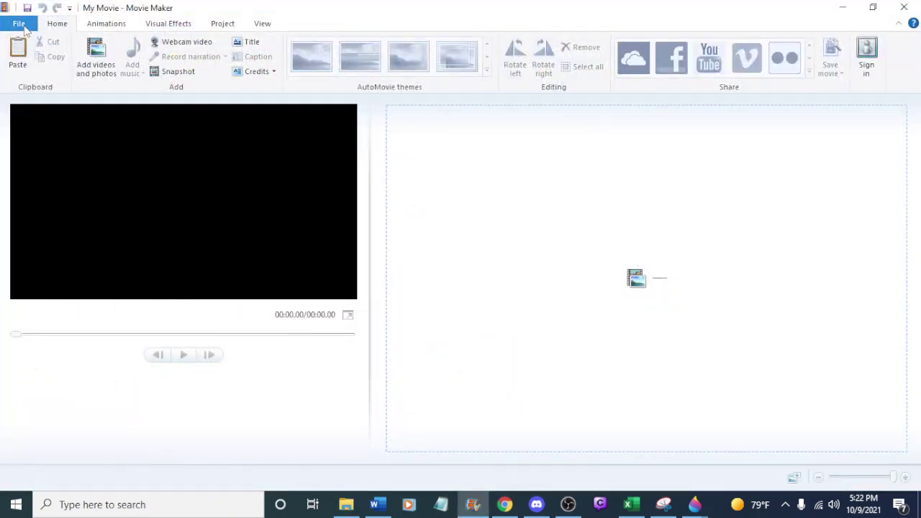
click(20, 24)
click(620, 229)
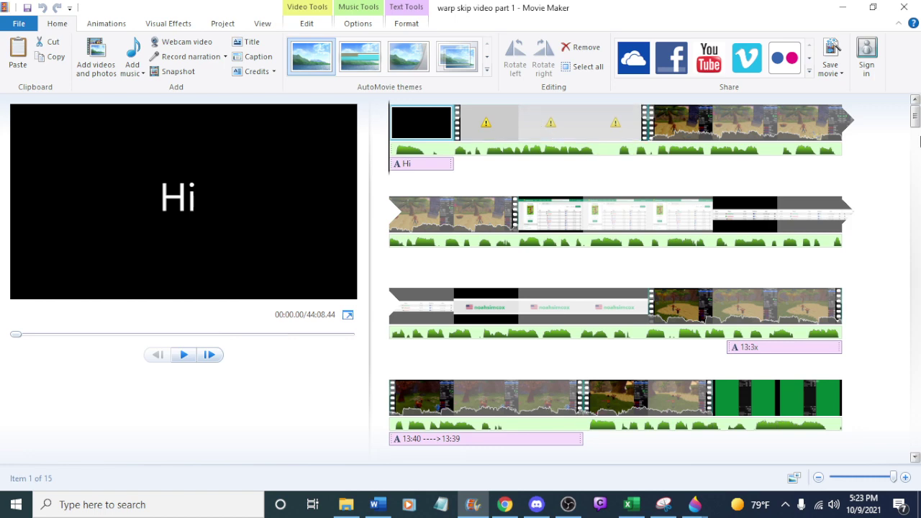
drag(915, 115, 836, 44)
scroll(895, 230, down, 1)
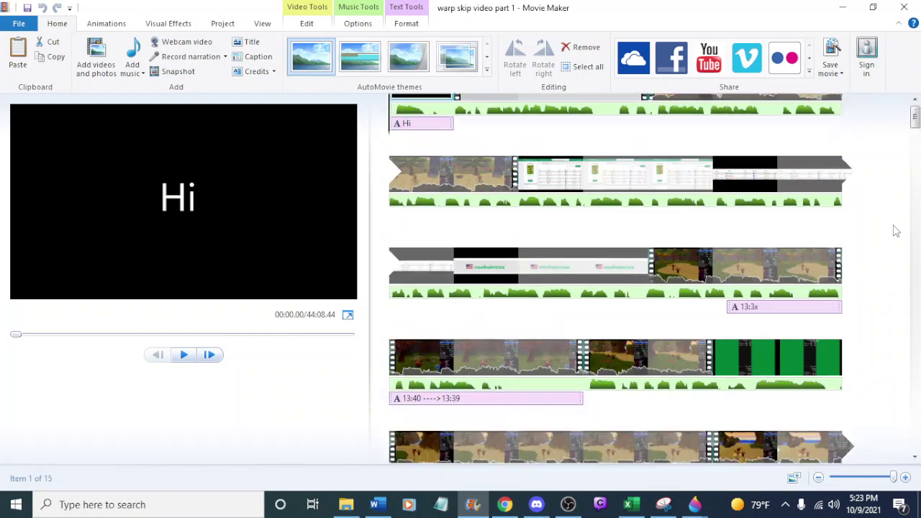
scroll(896, 230, up, 1)
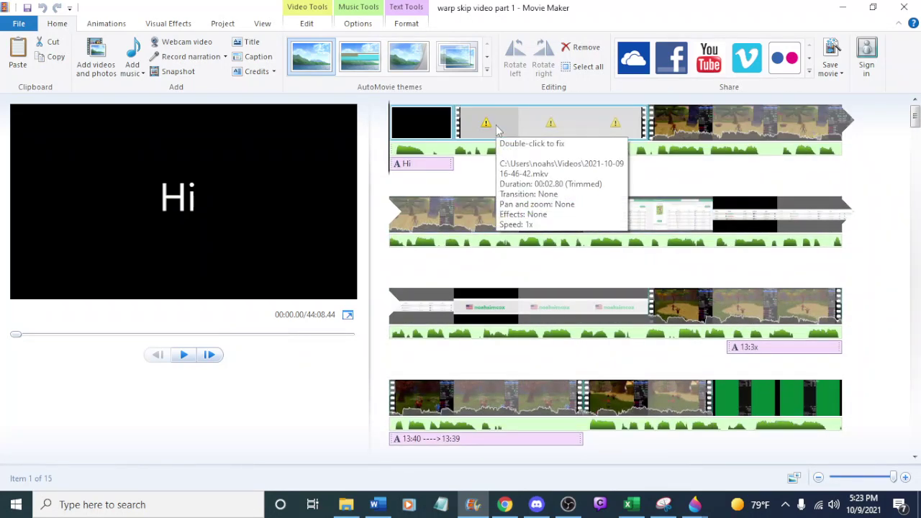
Close Movie Maker and open the Videos folder in a second File Explorer window beside the warp skip video folder
click(344, 506)
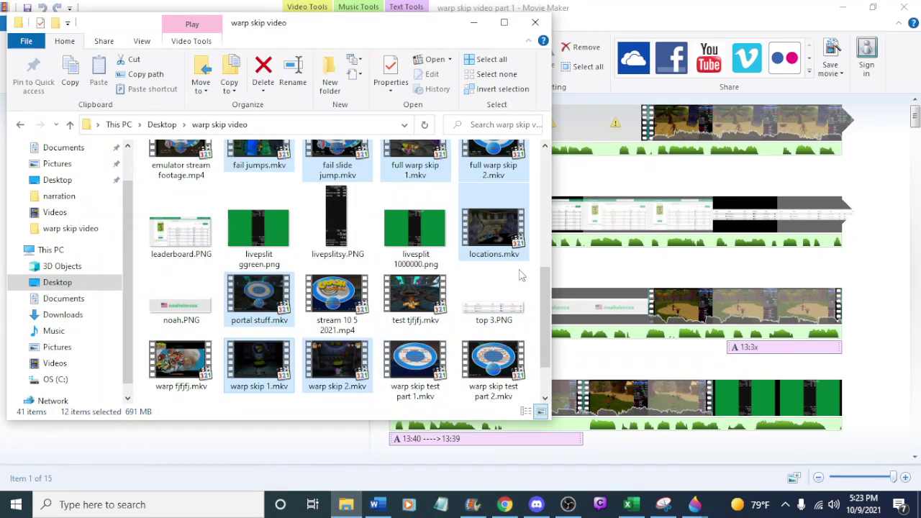
click(915, 5)
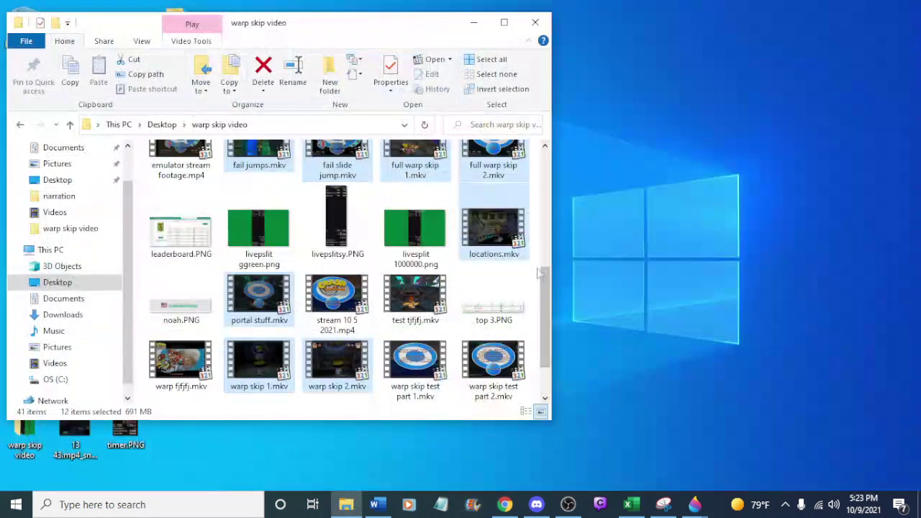
right_click(346, 505)
click(308, 314)
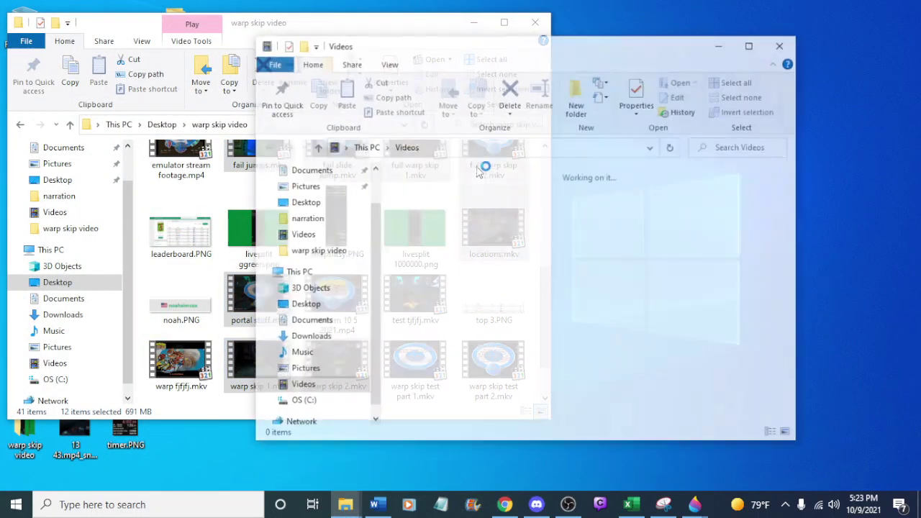
drag(522, 41, 637, 29)
scroll(725, 223, down, 5)
scroll(725, 223, down, 5)
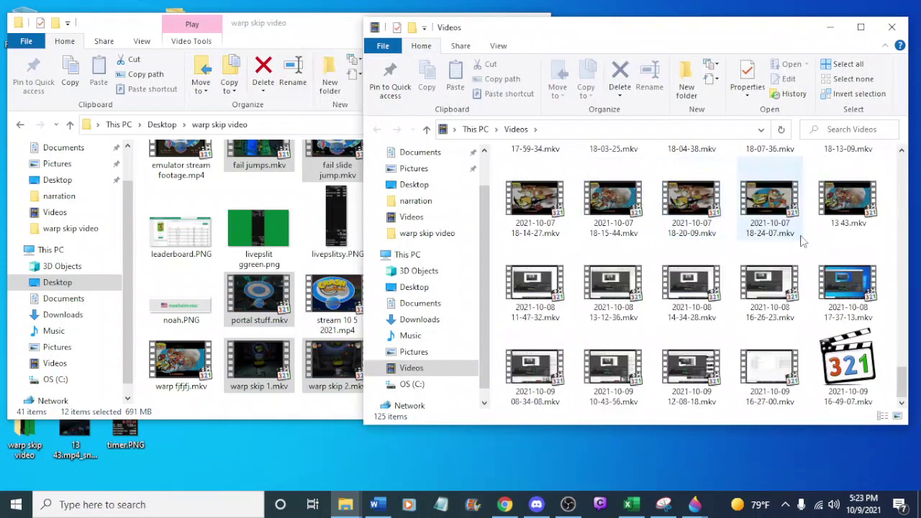
Look through the warp skip video folder and list its files in Details view sorted by date, oldest first
click(308, 37)
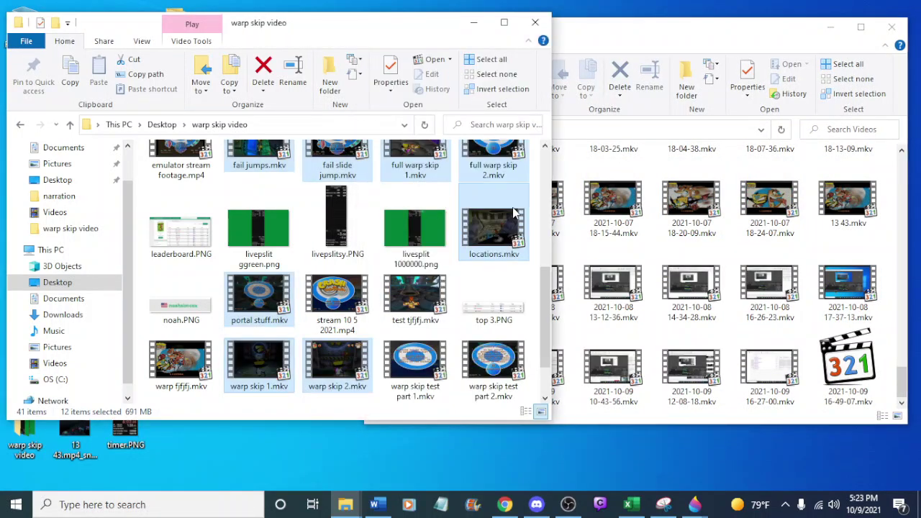
click(223, 187)
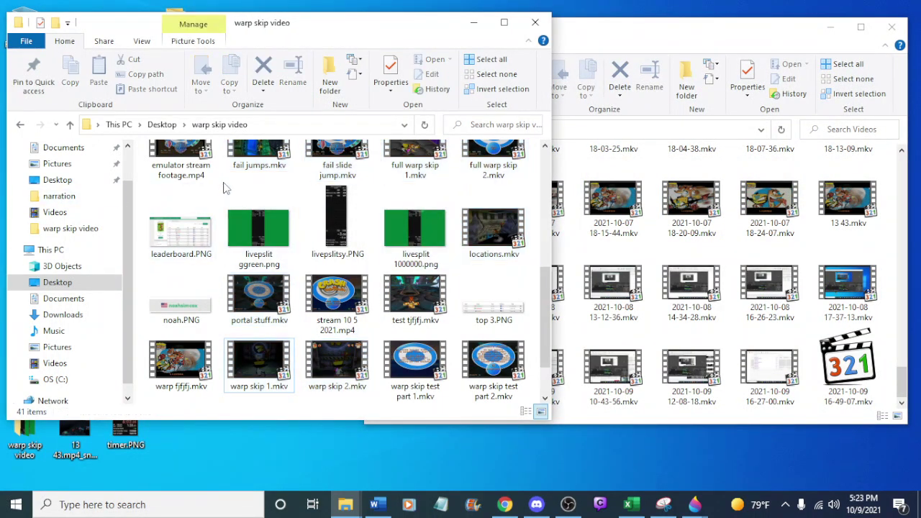
scroll(415, 308, down, 2)
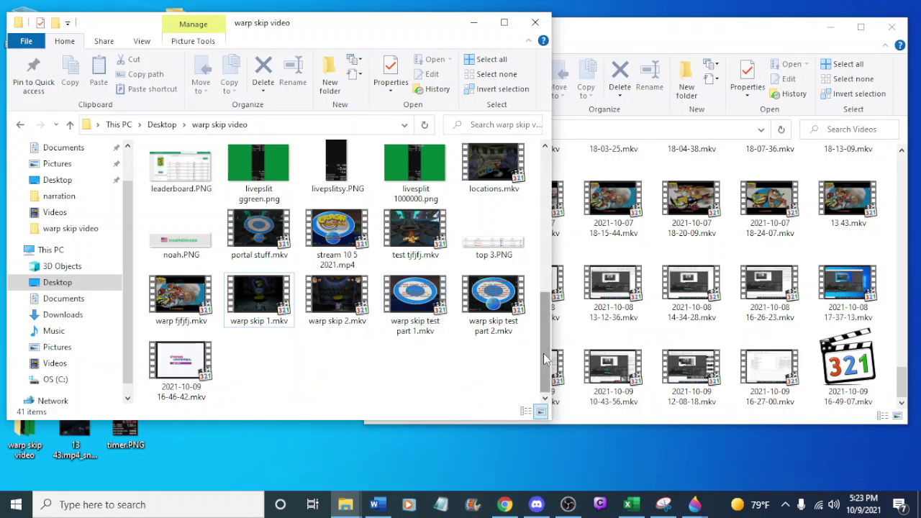
drag(544, 360, 543, 367)
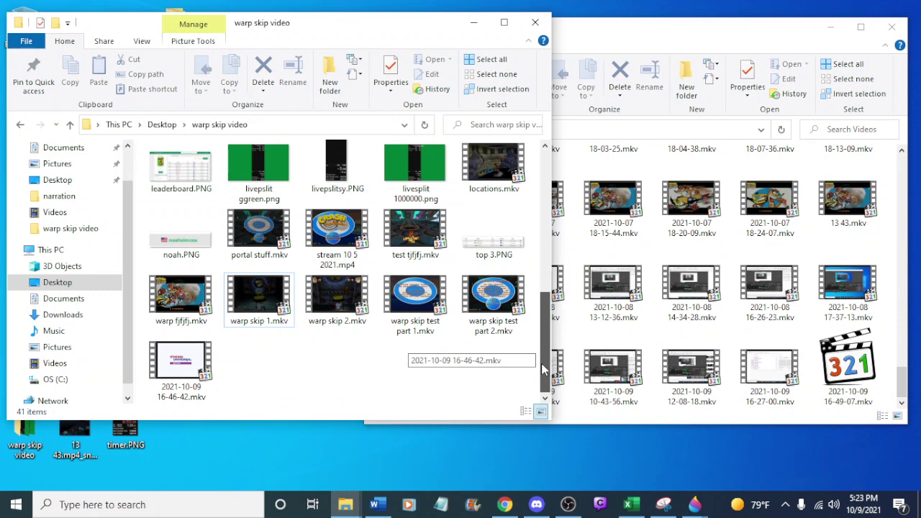
drag(543, 364, 545, 147)
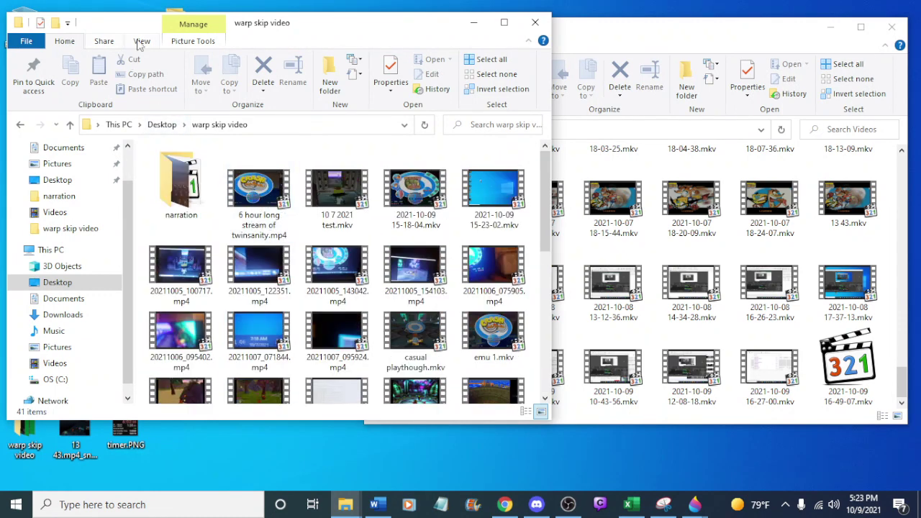
click(142, 41)
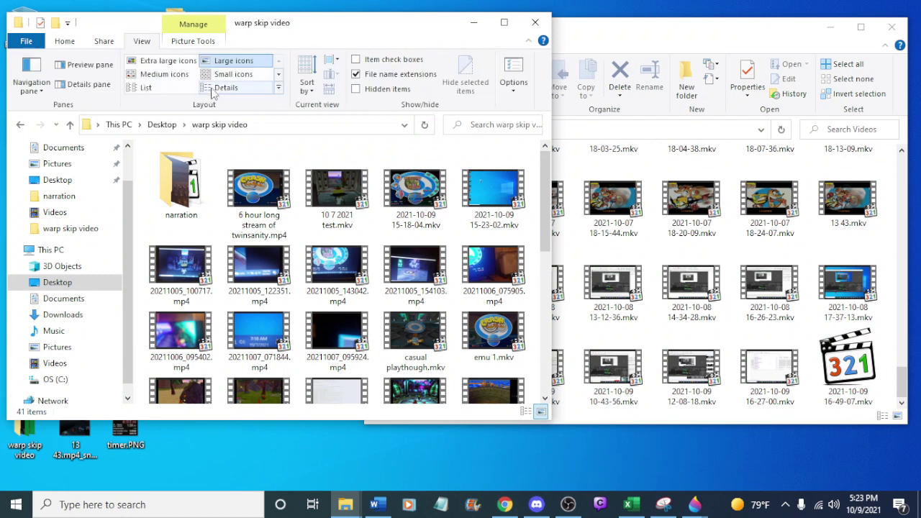
click(221, 87)
click(284, 151)
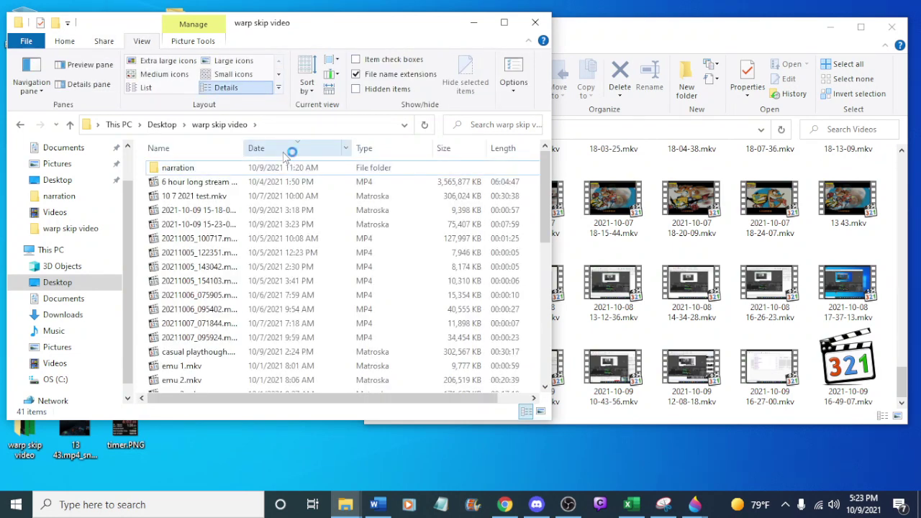
click(284, 151)
click(284, 152)
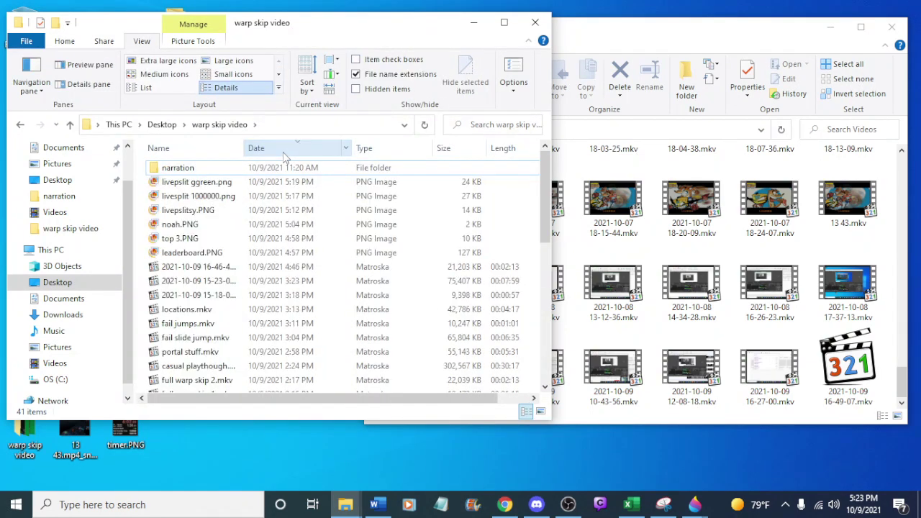
click(284, 153)
click(284, 152)
click(284, 152)
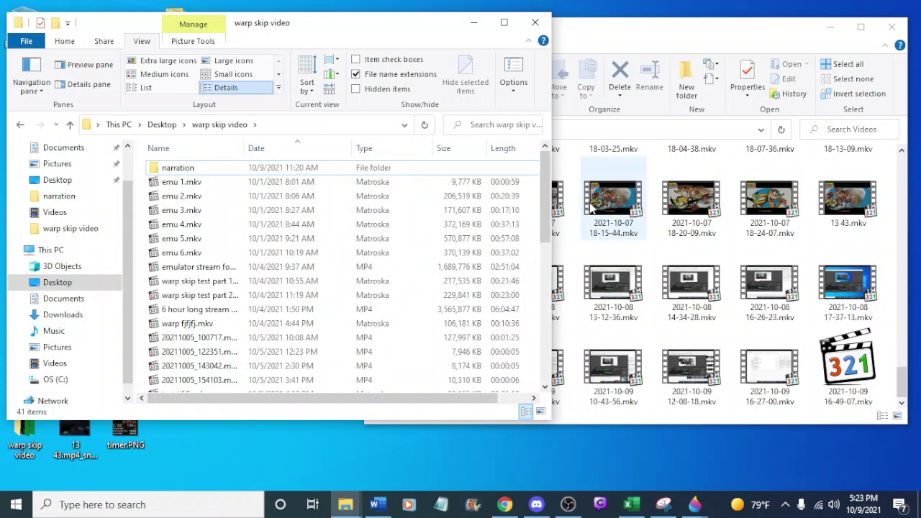
scroll(446, 216, down, 7)
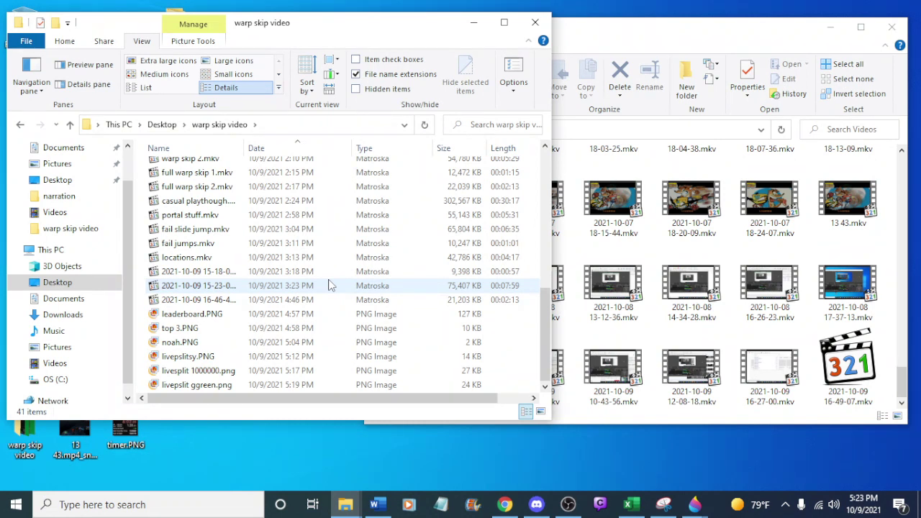
click(286, 288)
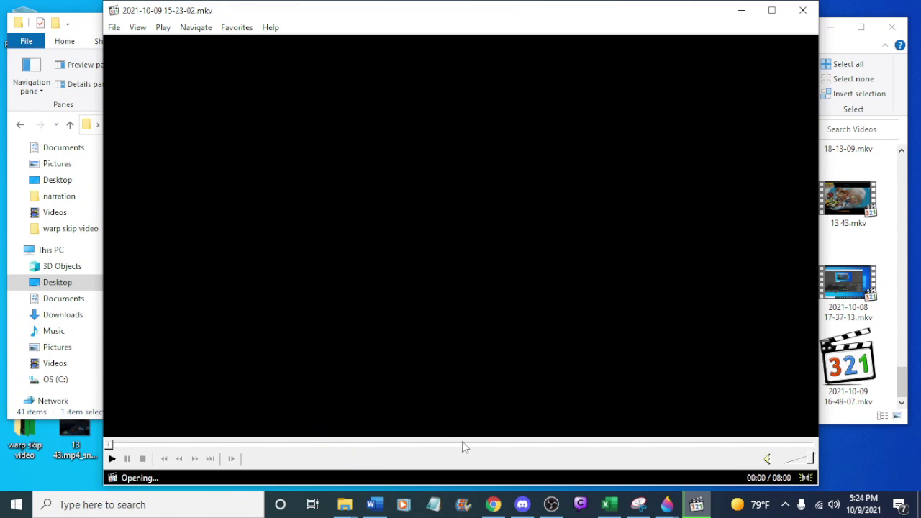
click(462, 446)
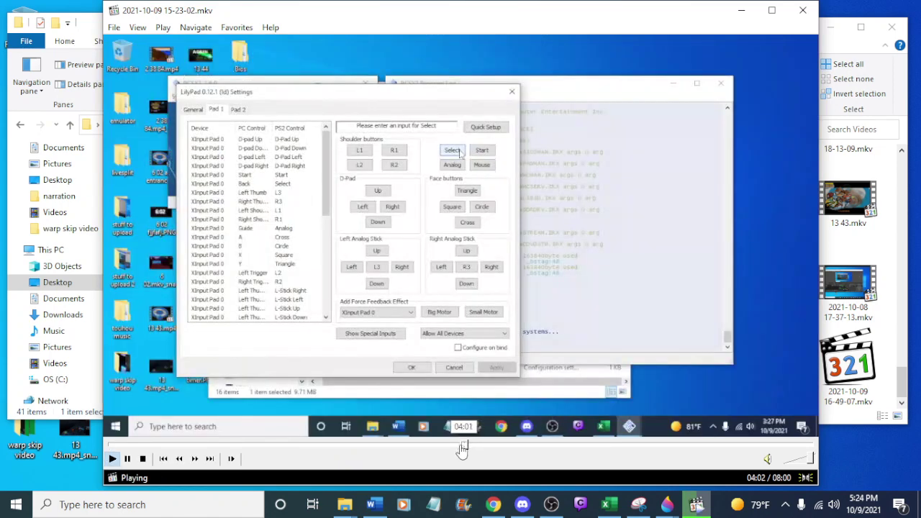
click(578, 446)
key(space)
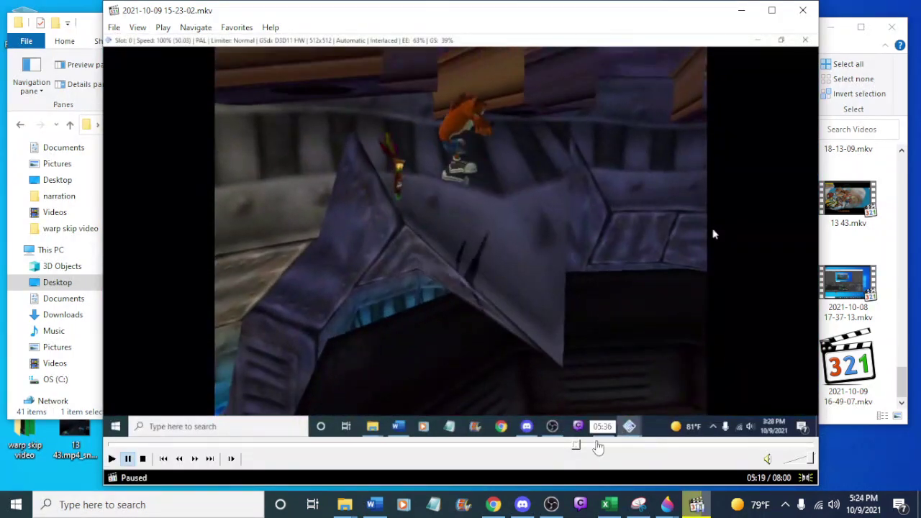
click(428, 446)
click(802, 10)
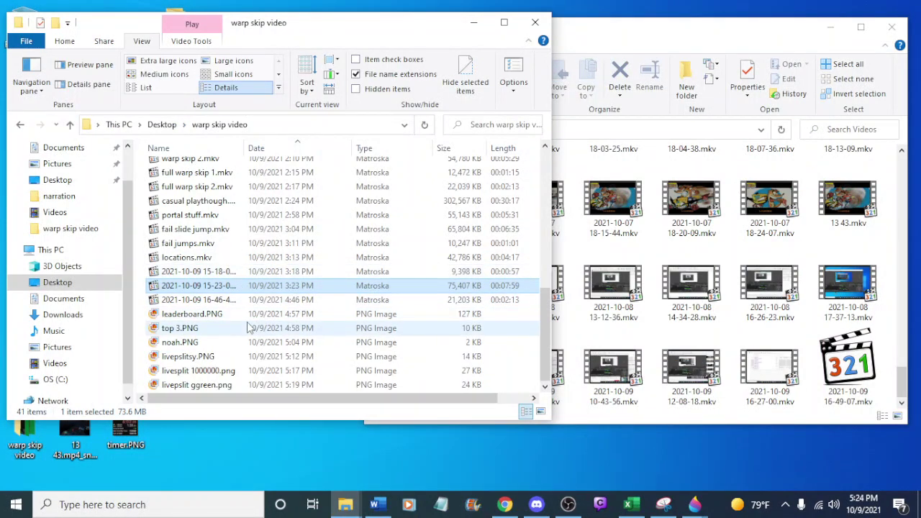
double_click(209, 302)
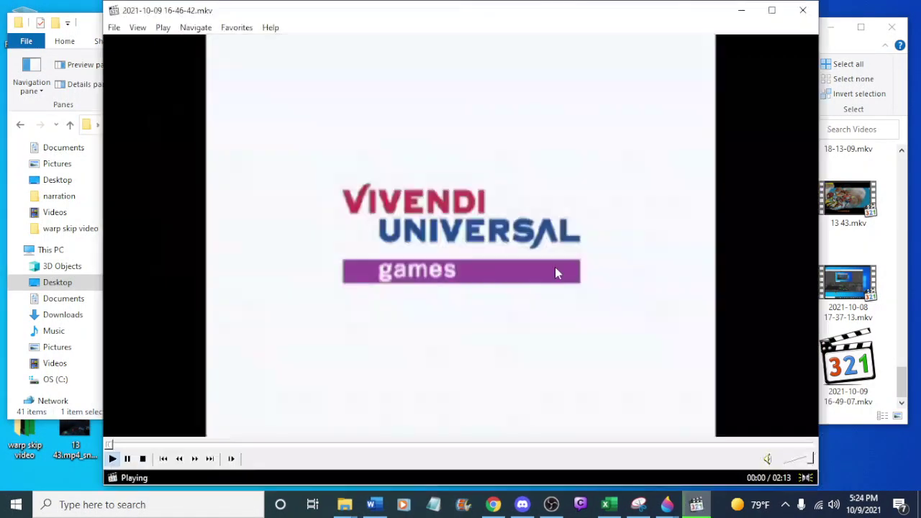
click(461, 444)
click(579, 445)
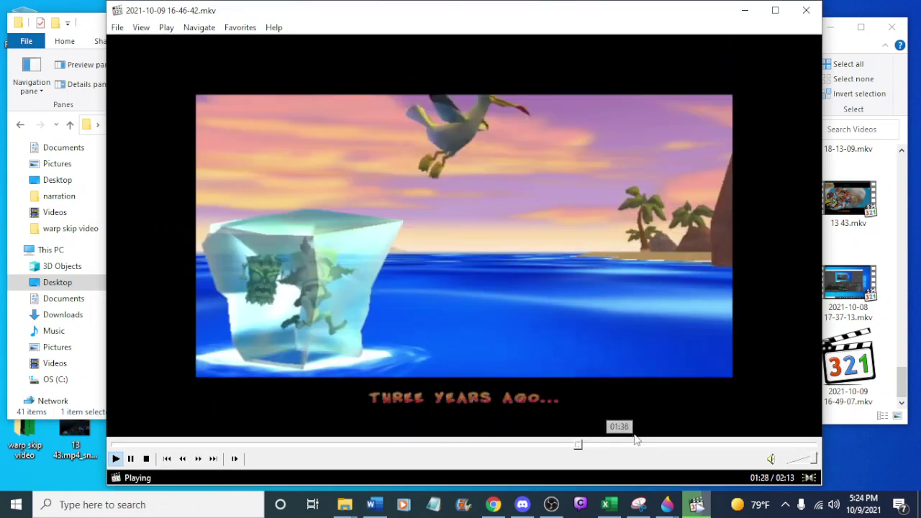
click(633, 445)
drag(636, 446, 513, 448)
scroll(513, 448, up, 8)
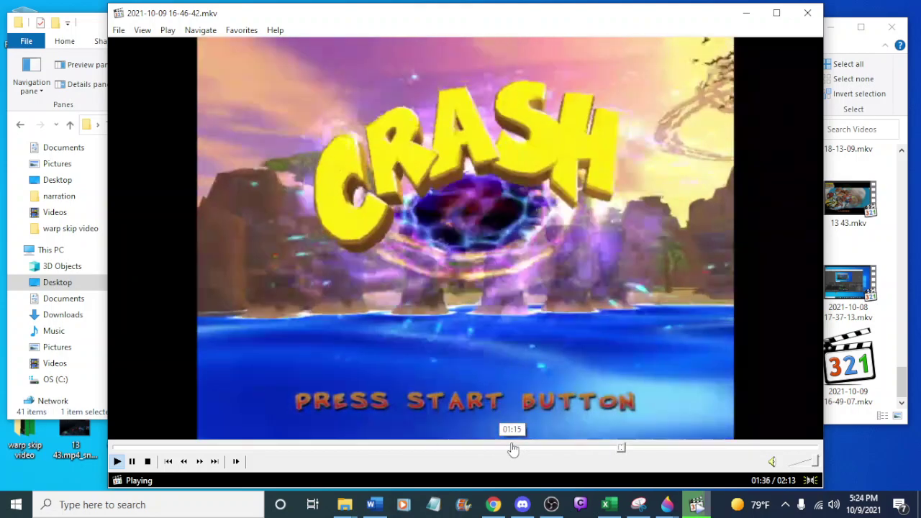
scroll(513, 448, down, 5)
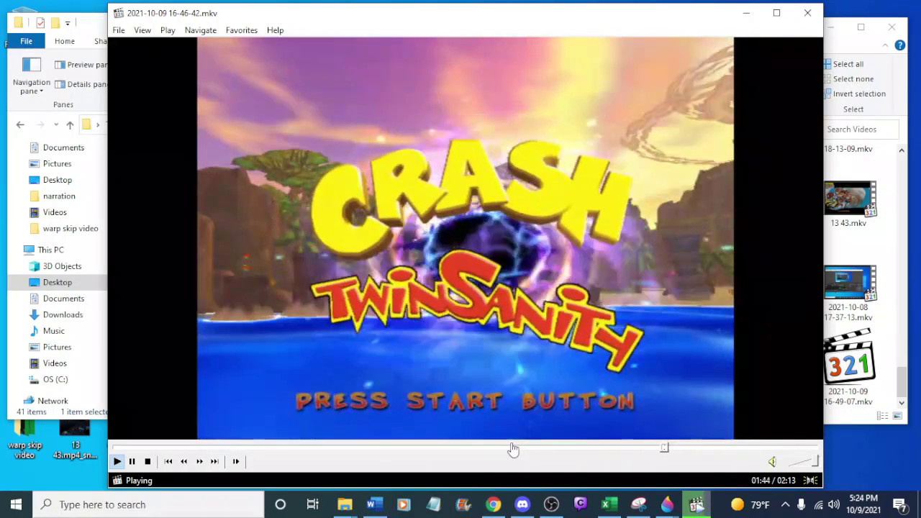
scroll(512, 448, down, 4)
scroll(513, 449, up, 6)
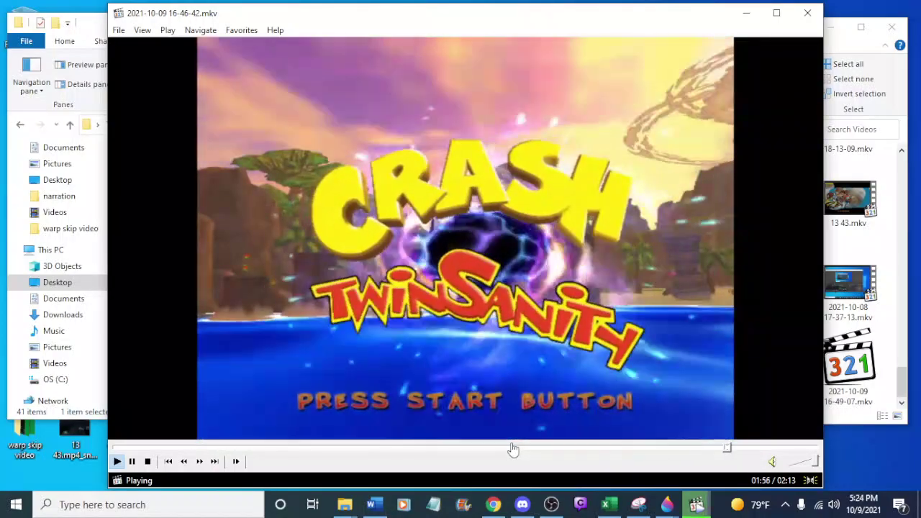
scroll(513, 448, up, 1)
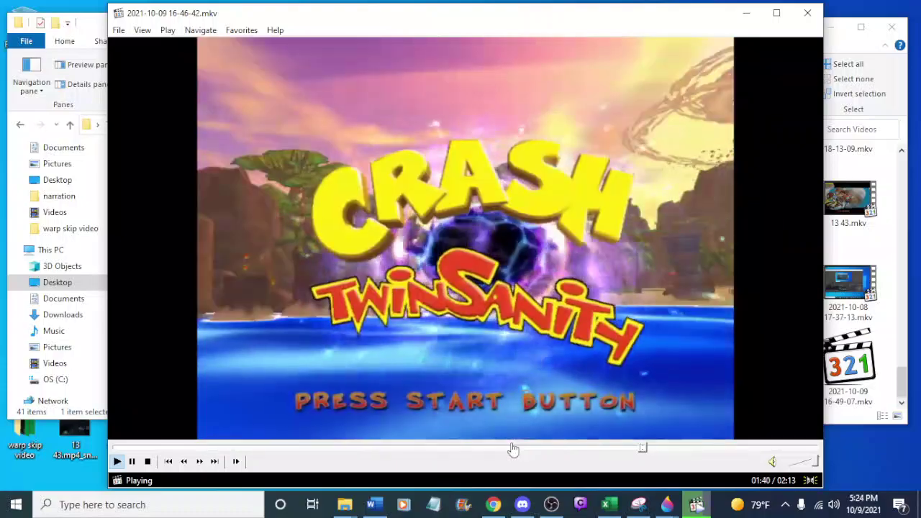
scroll(513, 448, up, 5)
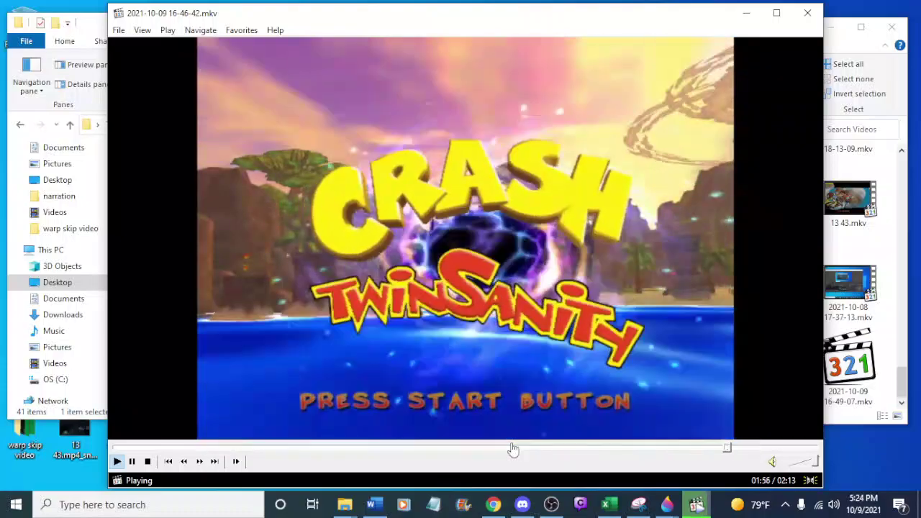
scroll(513, 448, down, 2)
scroll(513, 449, up, 2)
scroll(513, 448, down, 2)
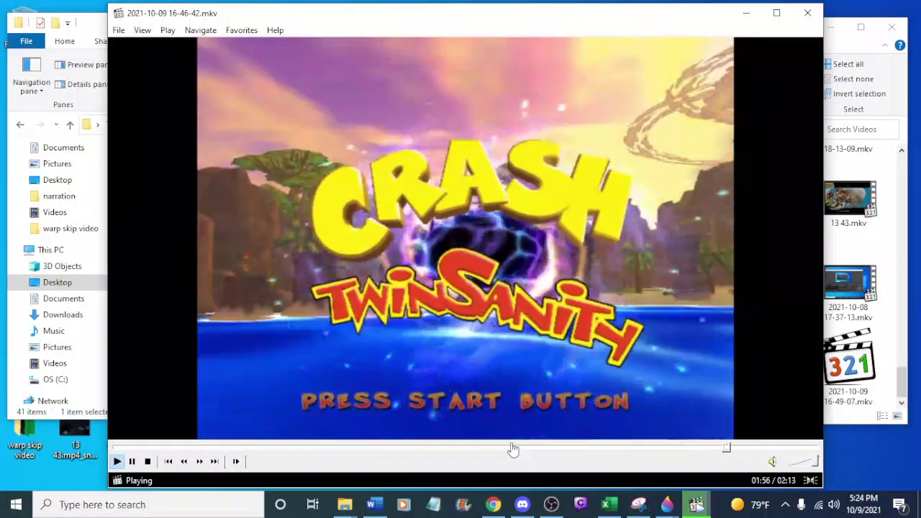
scroll(513, 448, down, 3)
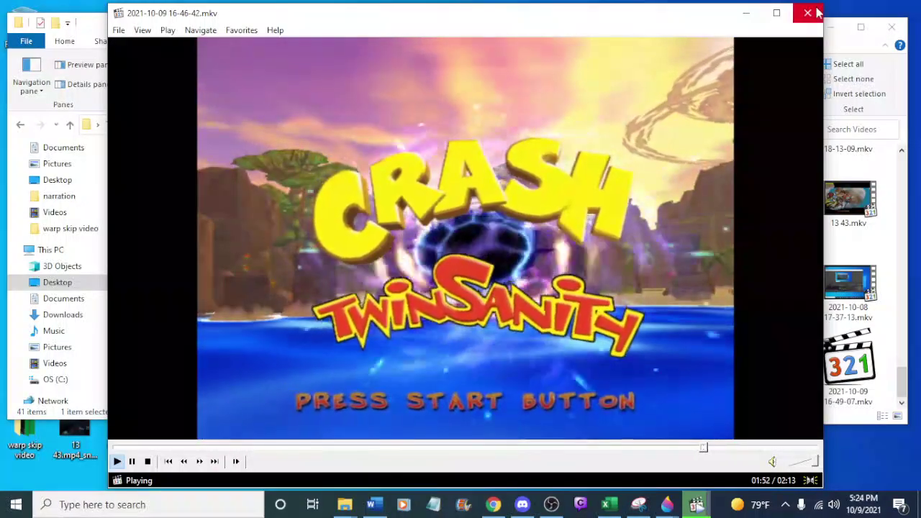
key(alt+F4)
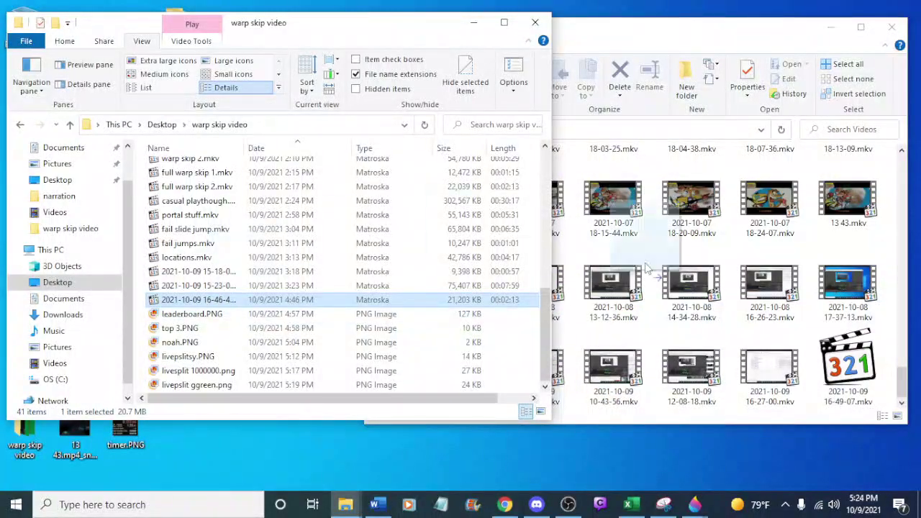
drag(646, 268, 804, 367)
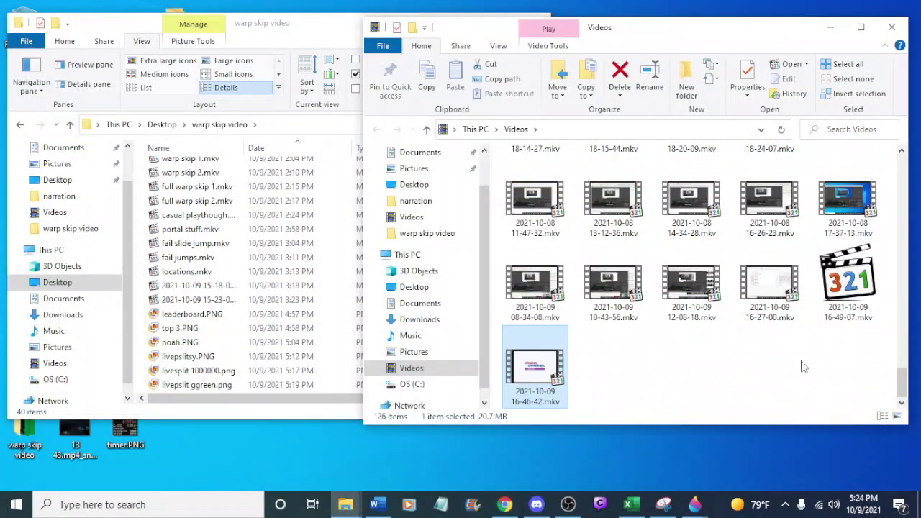
click(891, 27)
click(471, 24)
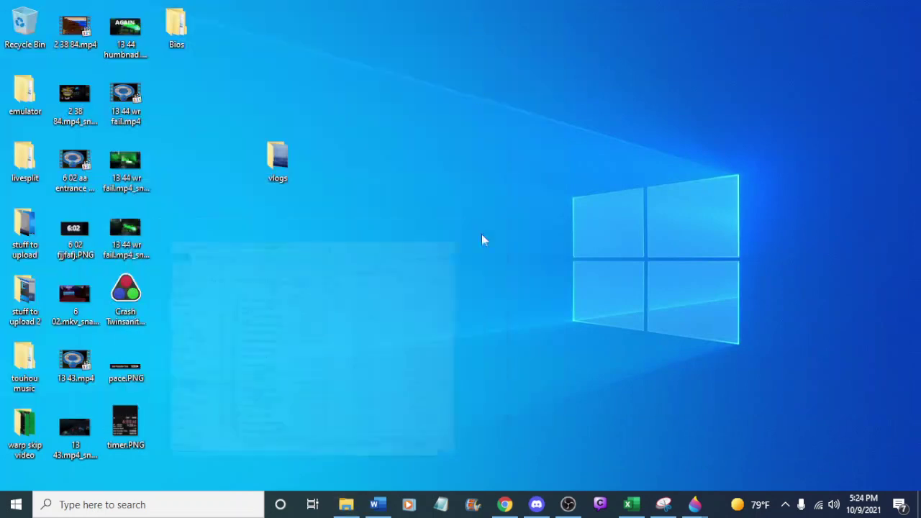
click(474, 505)
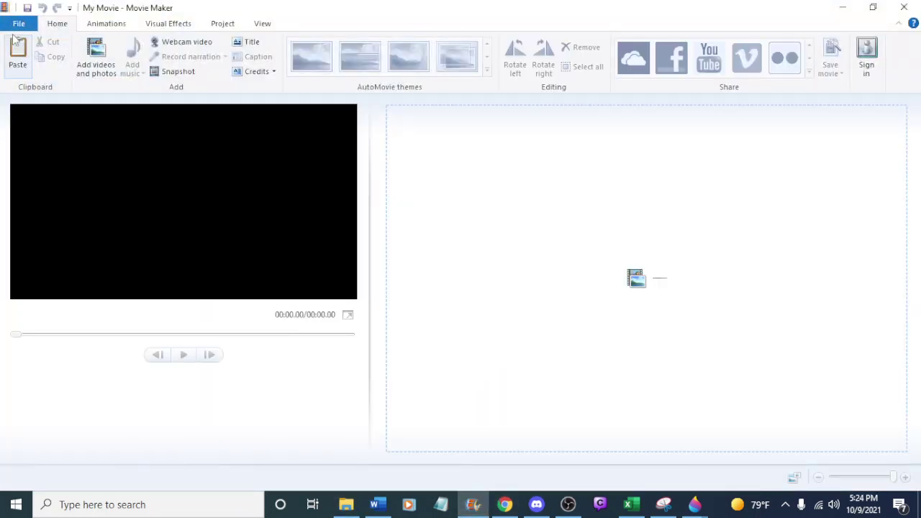
Open the project warp skip video part 1 and play it from the beginning
click(19, 23)
click(150, 59)
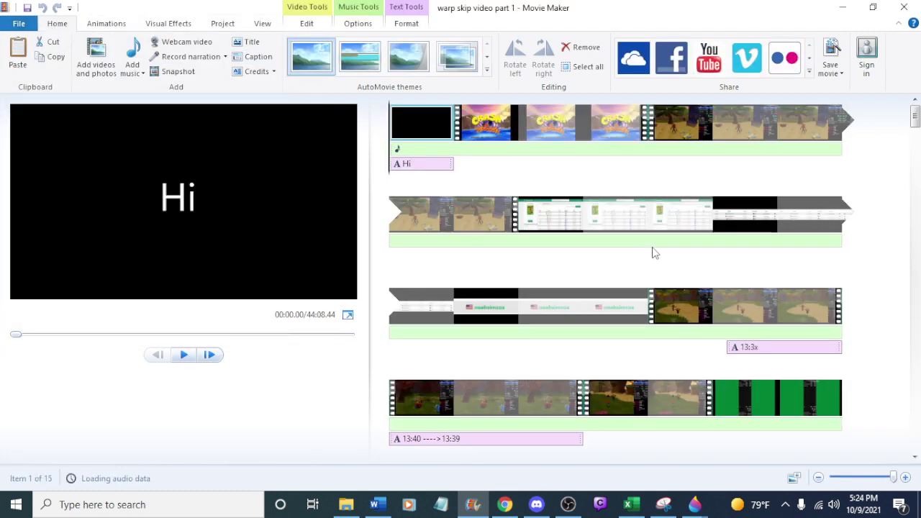
key(space)
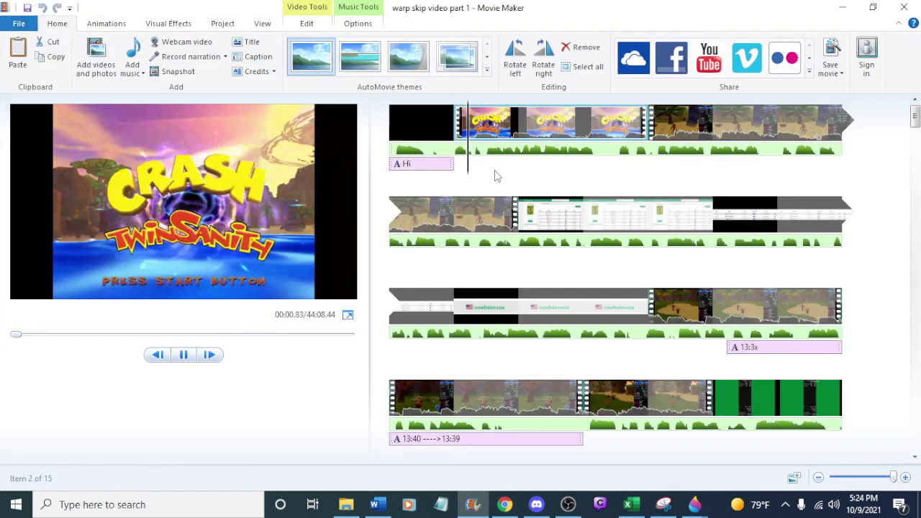
key(Home)
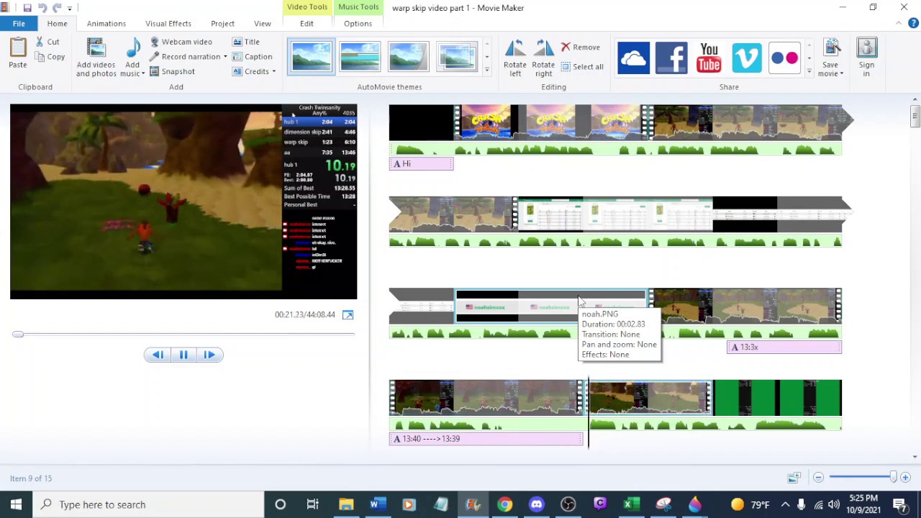
Replay the clips from the 13:40 ----> 13:39 caption through the green-screen clip and the speedrun clip after it to check their timing
click(530, 390)
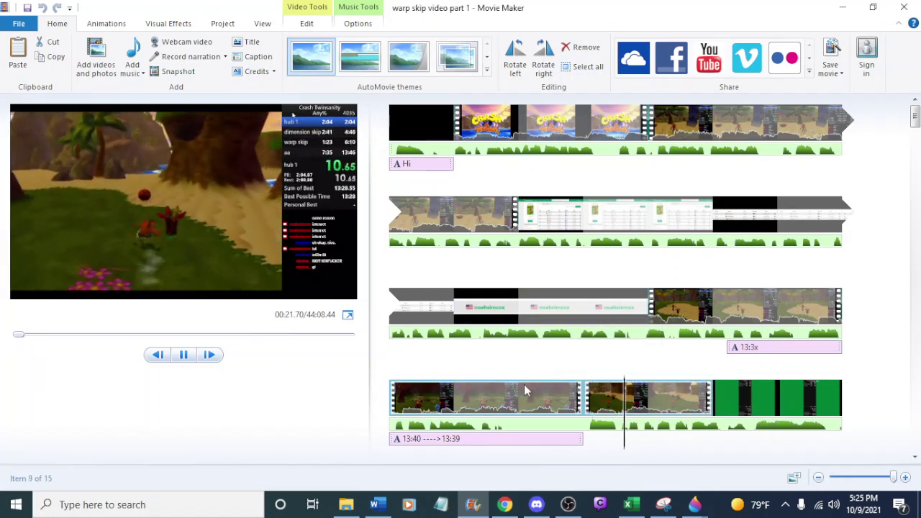
click(464, 404)
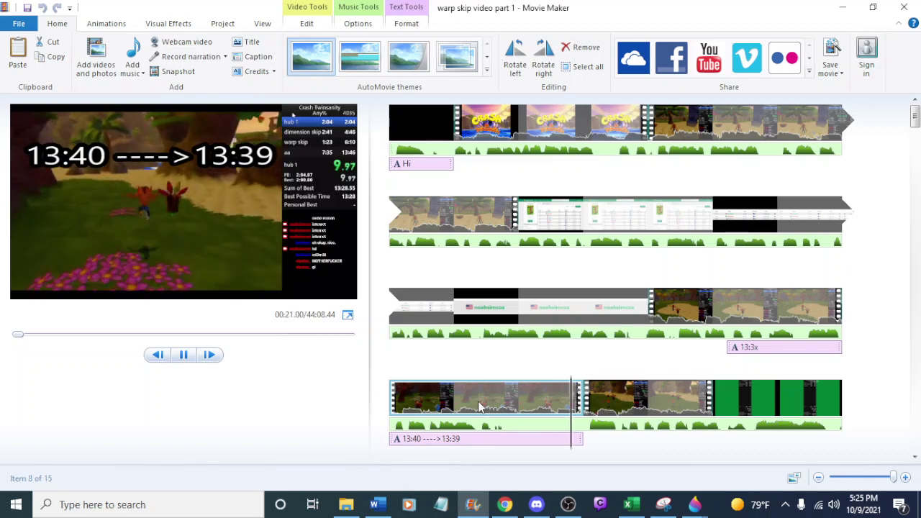
click(521, 399)
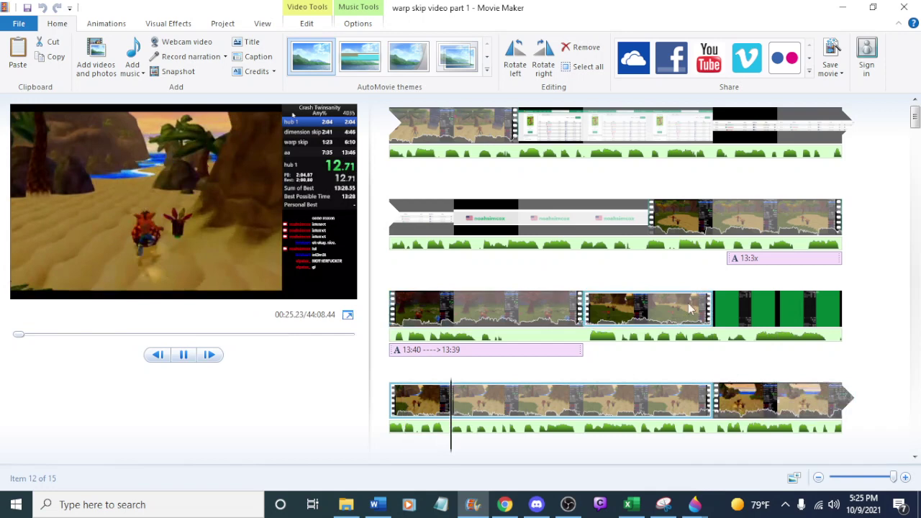
click(653, 309)
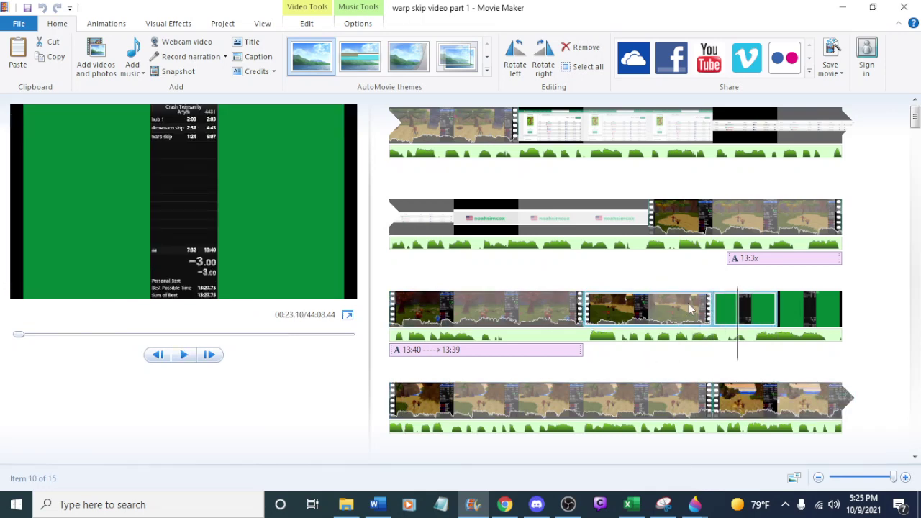
click(688, 310)
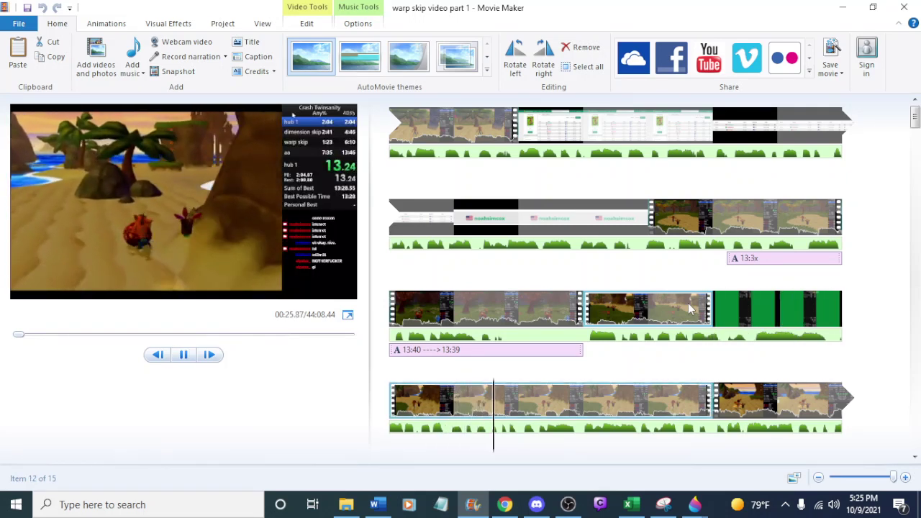
scroll(726, 328, down, 1)
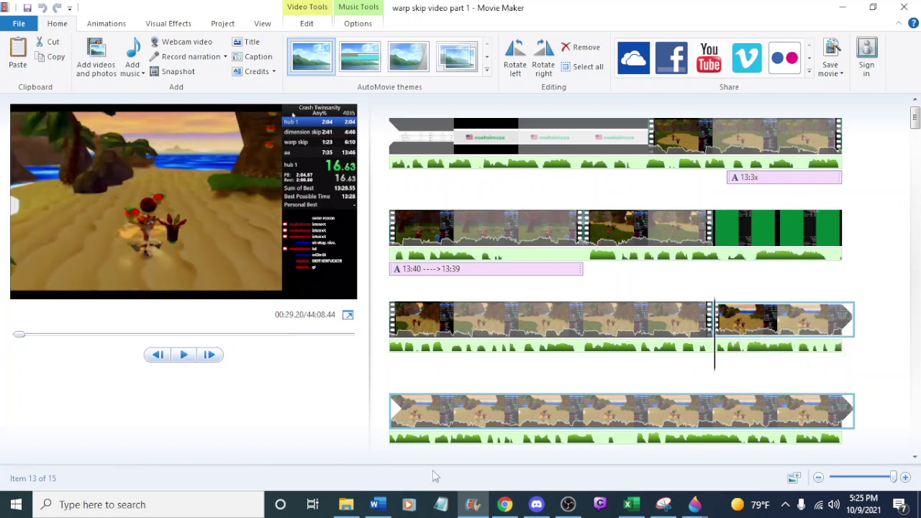
Insert the recording warp skip 1.mkv from the warp skip video folder into the timeline at 00:29.20, after the beach speedrun clip
click(346, 504)
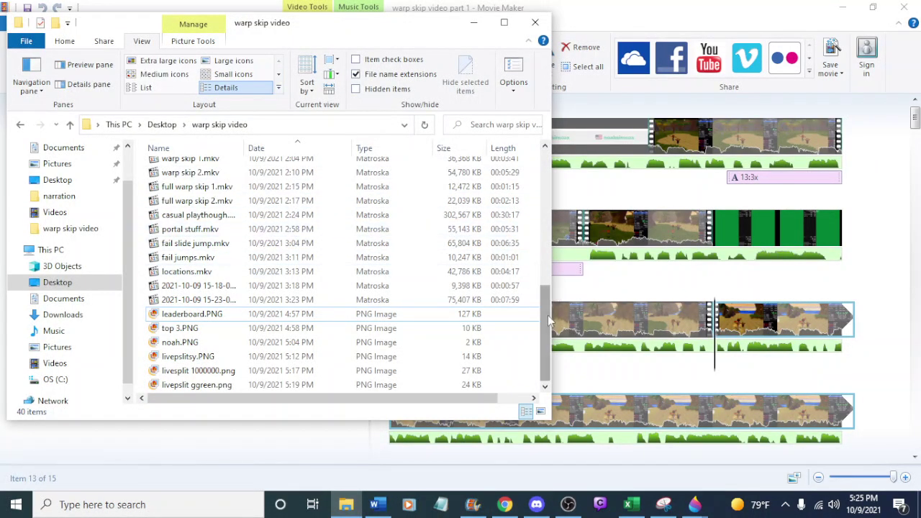
scroll(345, 274, up, 1)
click(177, 214)
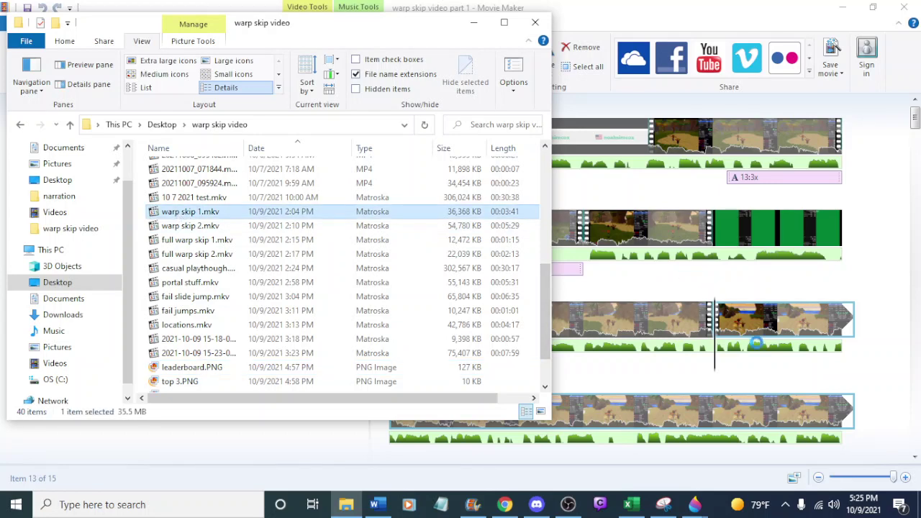
drag(729, 331, 741, 333)
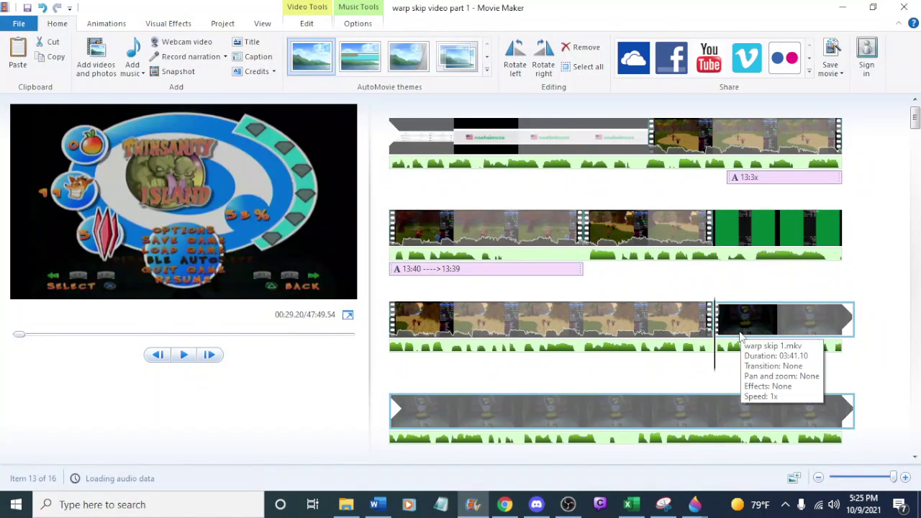
Skim through the inserted warp skip 1.mkv clip to find a suitable warp skip attempt
click(651, 408)
scroll(651, 408, down, 3)
click(586, 387)
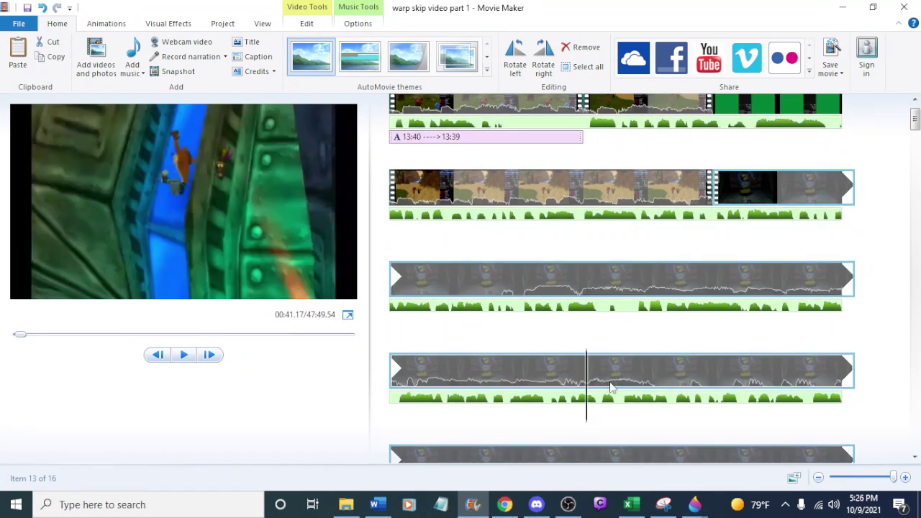
scroll(609, 359, down, 3)
click(586, 353)
scroll(606, 351, down, 3)
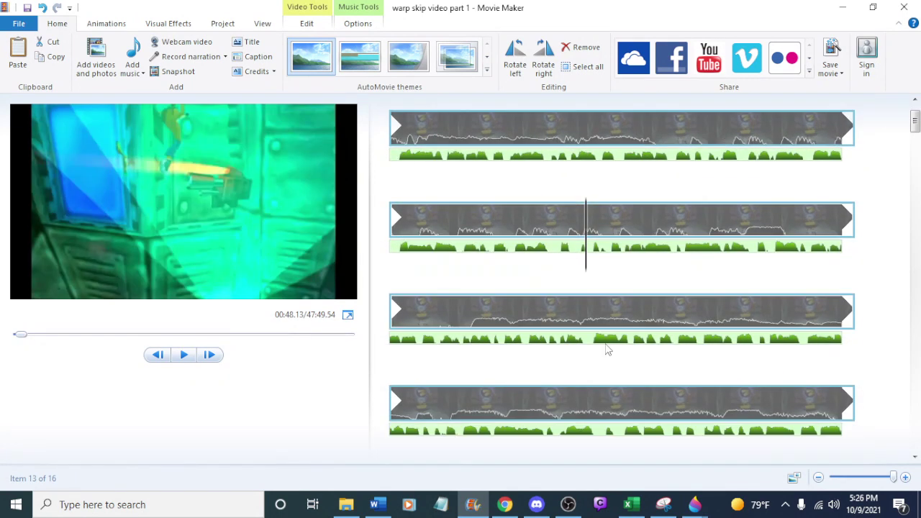
click(586, 306)
scroll(585, 302, down, 2)
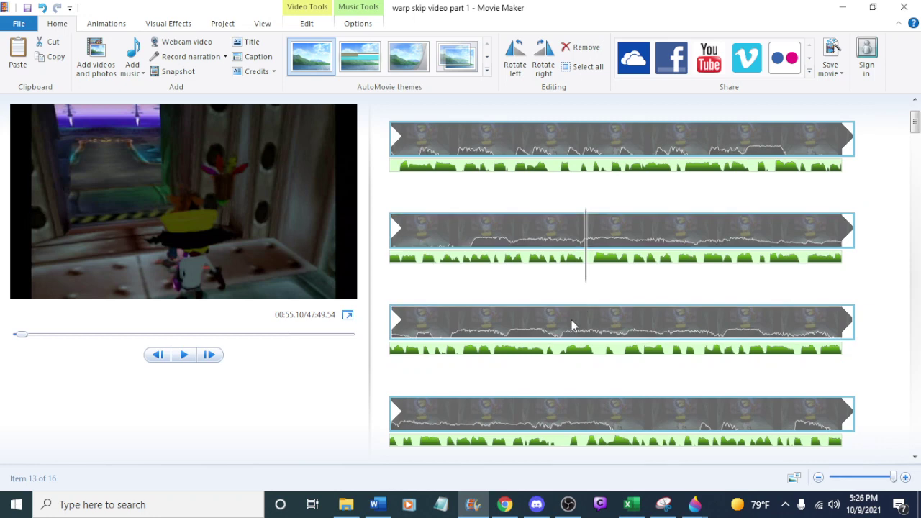
click(522, 325)
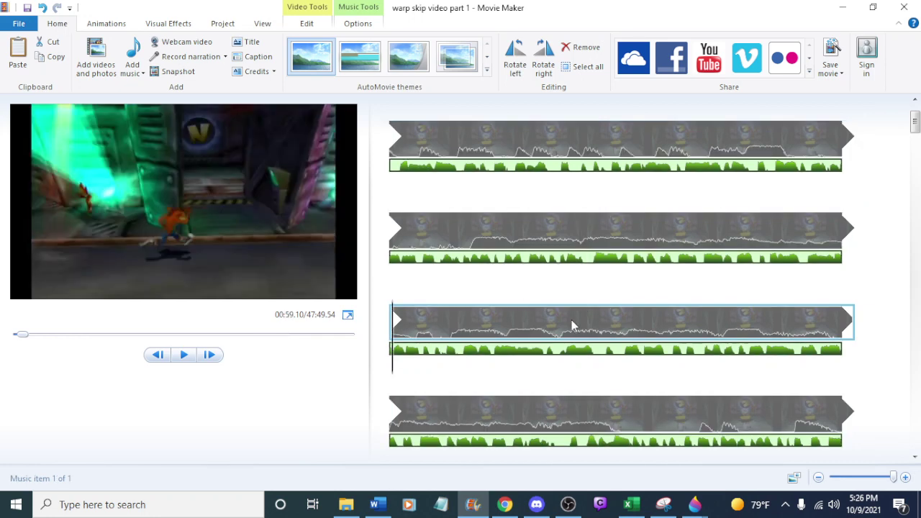
key(Down)
key(Down)
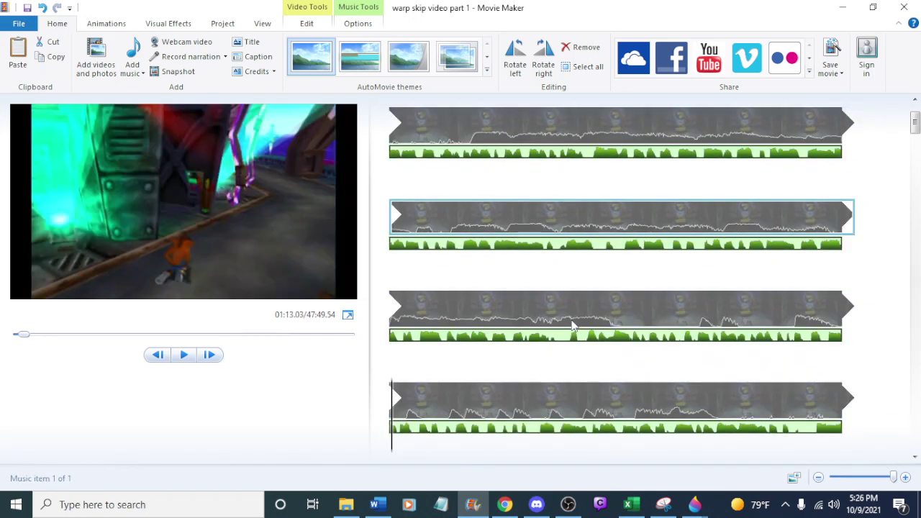
key(ctrl+a)
key(Down)
key(Down)
key(Down)
key(Down)
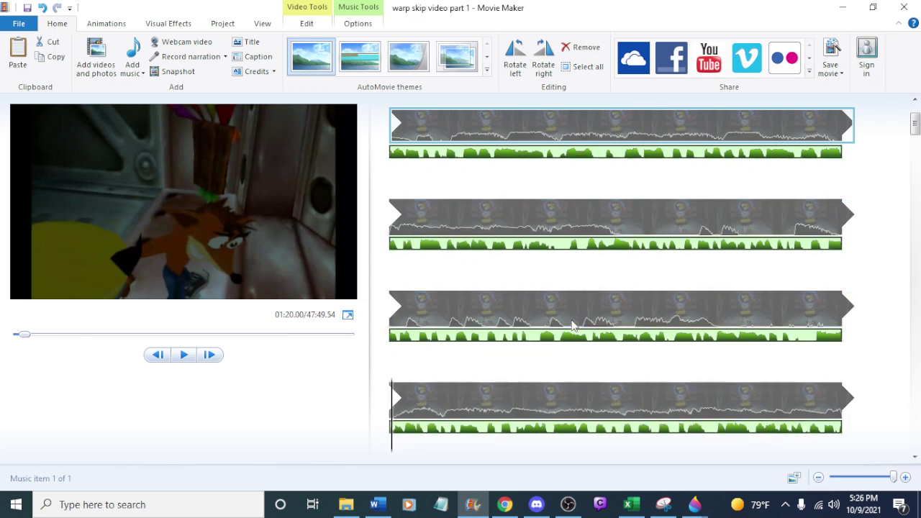
key(Down)
key(Down)
key(Down)
key(Down)
key(Down)
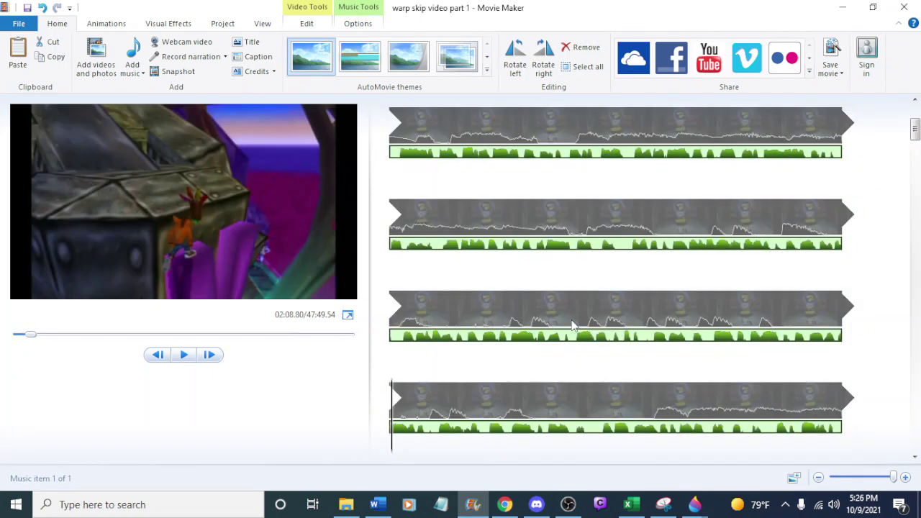
key(shift+Up)
key(shift+Up)
key(shift+Up)
key(space)
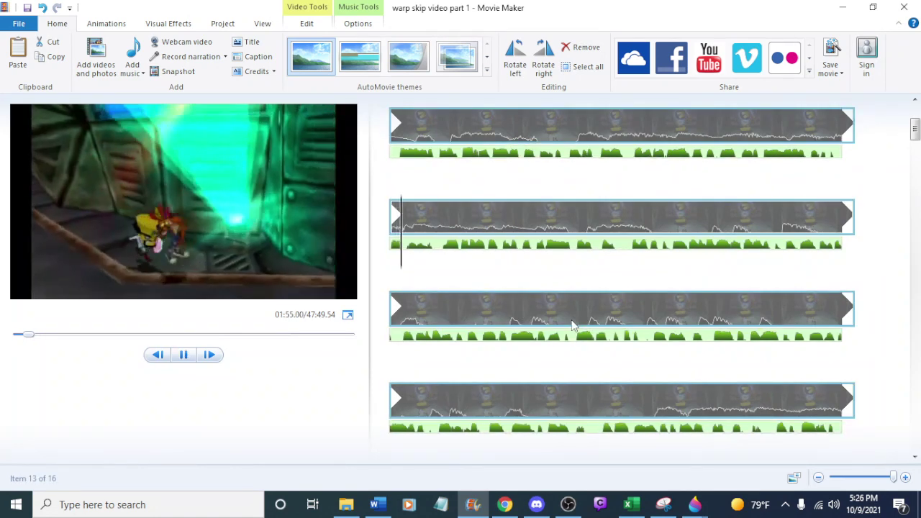
key(space)
scroll(574, 325, up, 1)
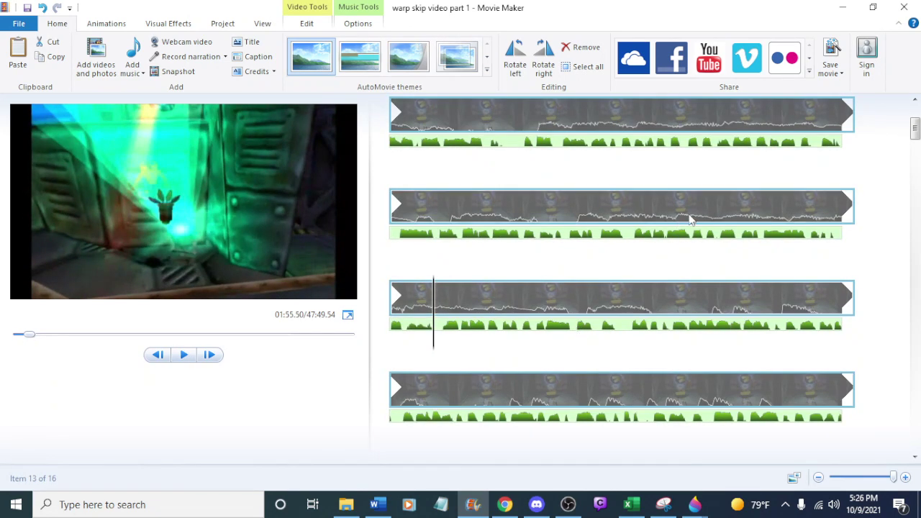
Split the warp skip 1.mkv clip at 01:59.43 on the timeline and delete the portion before the split
click(651, 215)
key(space)
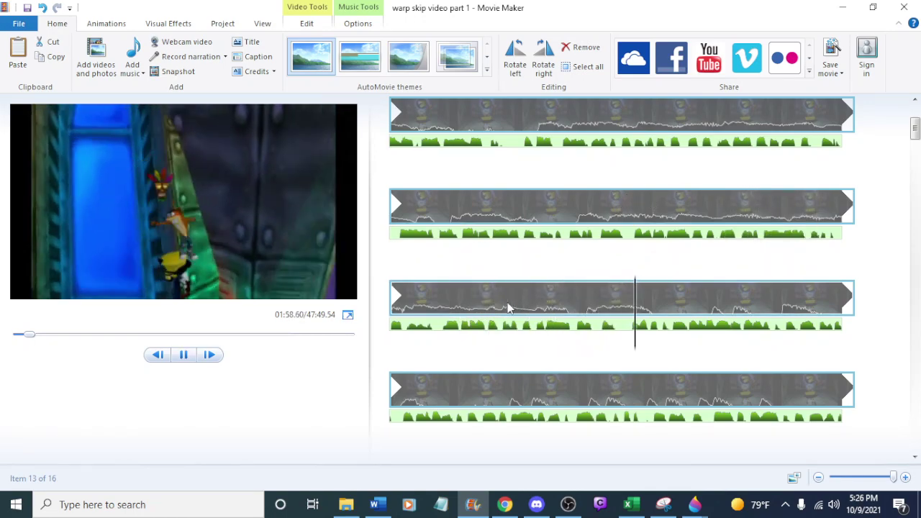
key(space)
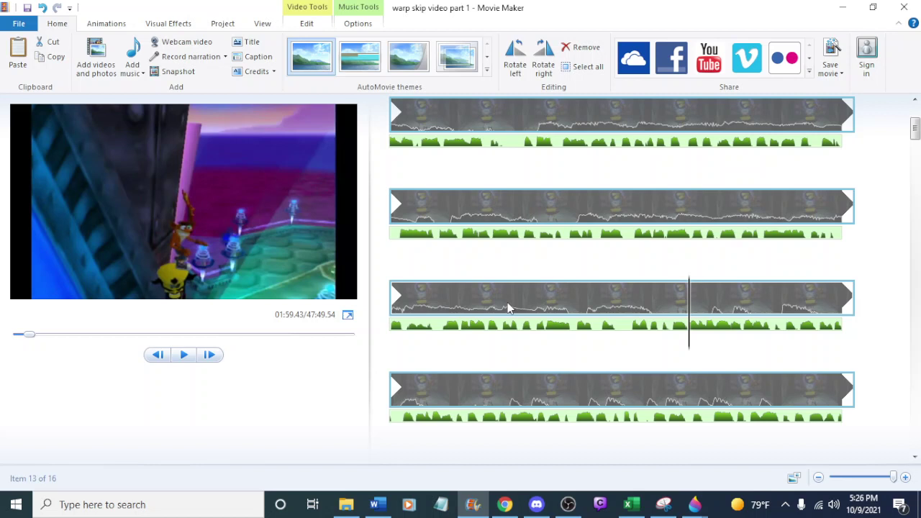
right_click(688, 299)
click(718, 429)
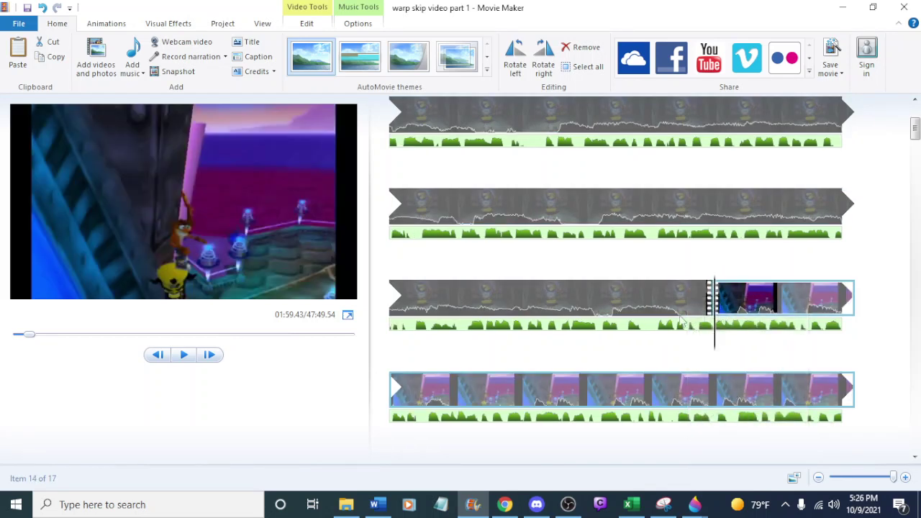
click(643, 303)
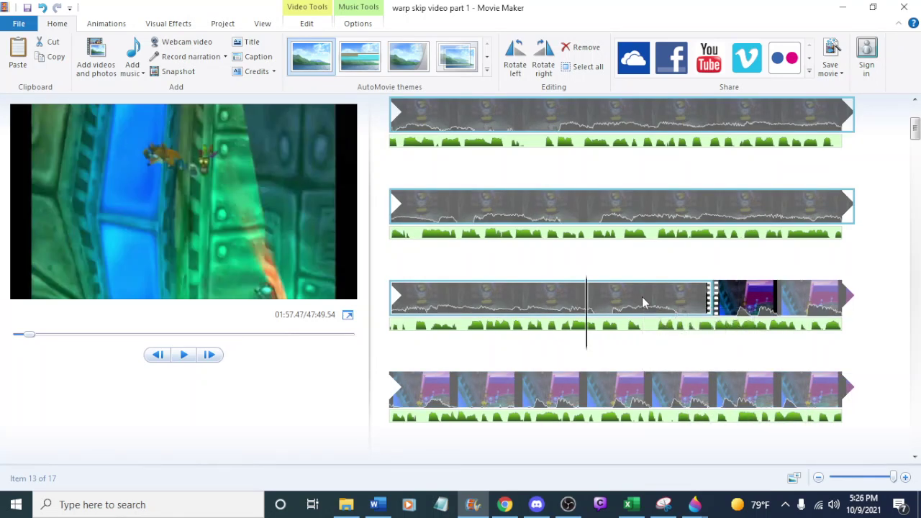
key(Delete)
Play across the cut into the trimmed warp skip 1.mkv clip and lower that clip's video volume to near the minimum
key(space)
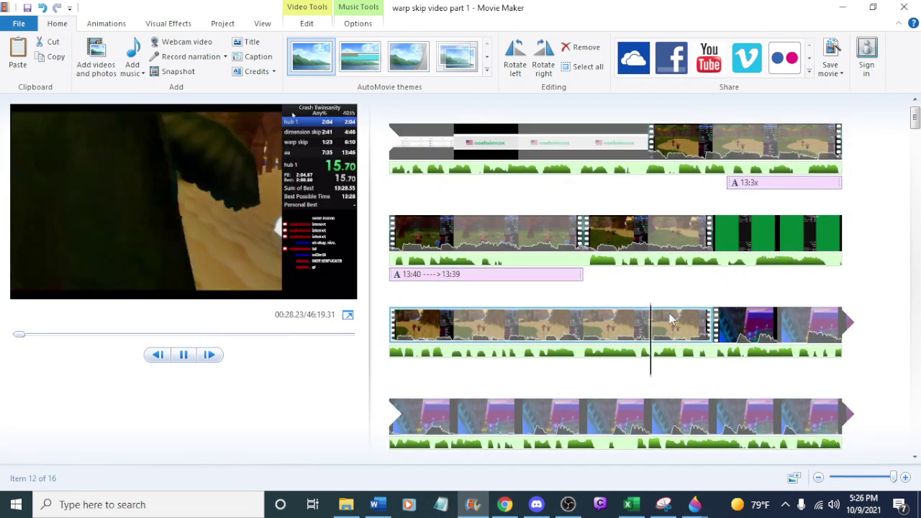
click(732, 331)
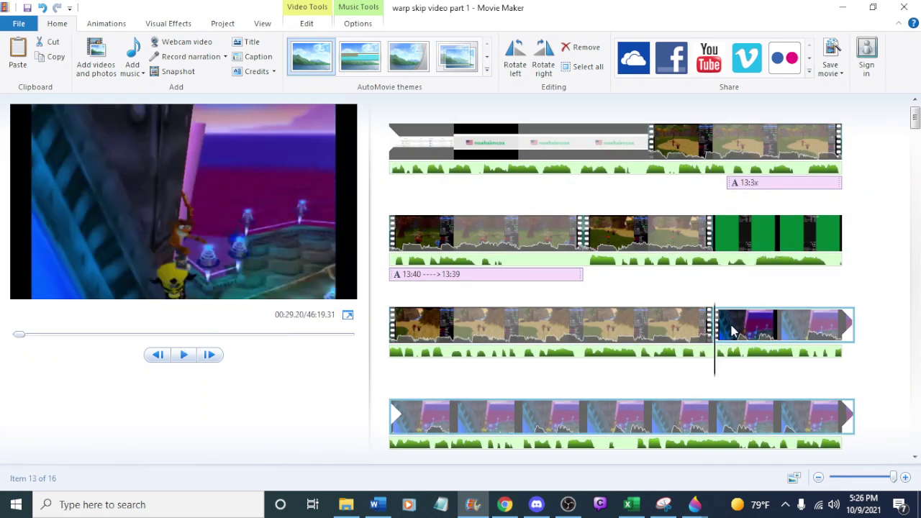
click(354, 26)
click(311, 26)
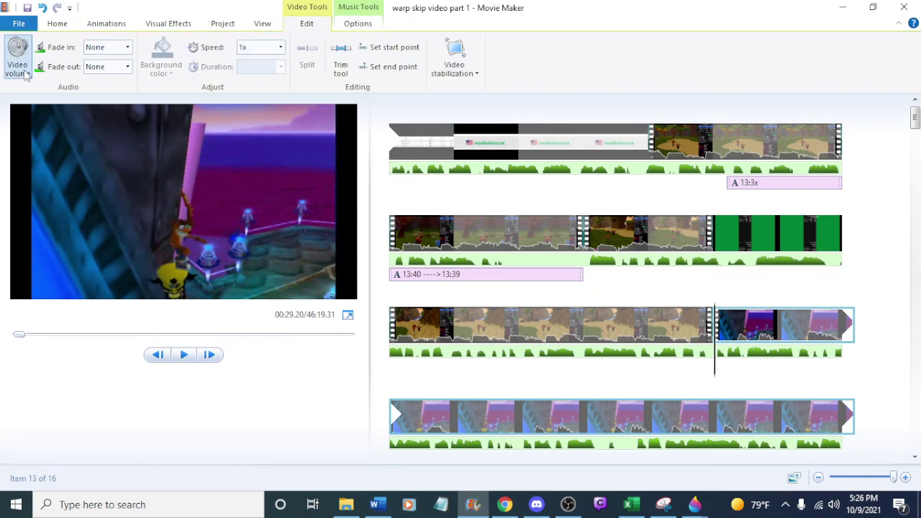
click(18, 65)
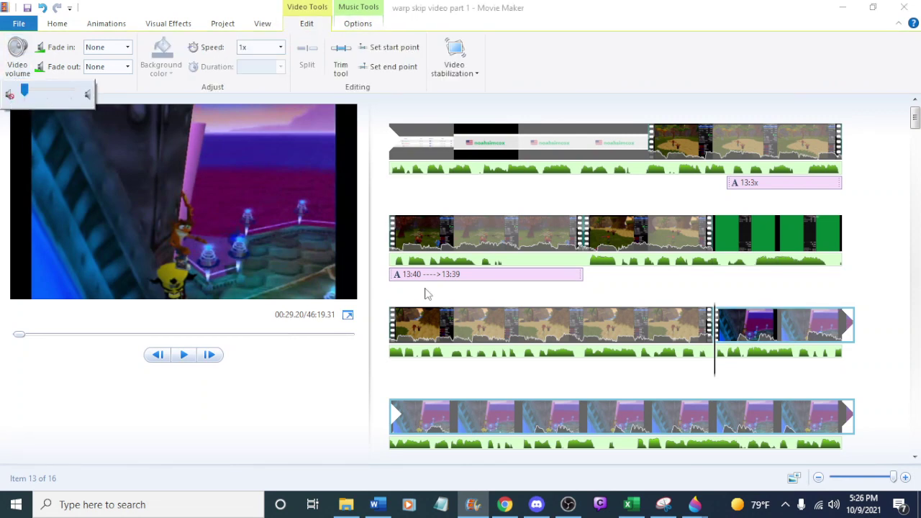
click(651, 324)
Play back the transition into the trimmed warp skip clip and check the narration script in Word for the matching cue
key(space)
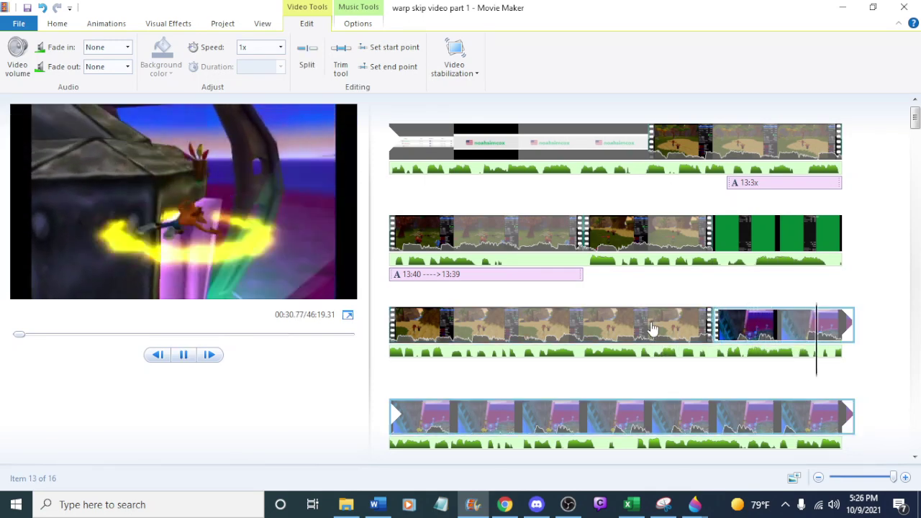
key(space)
click(655, 327)
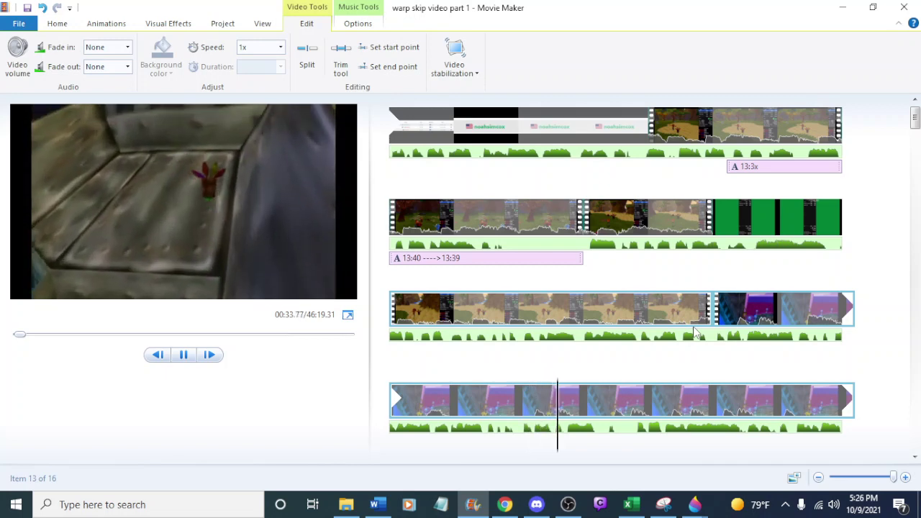
key(space)
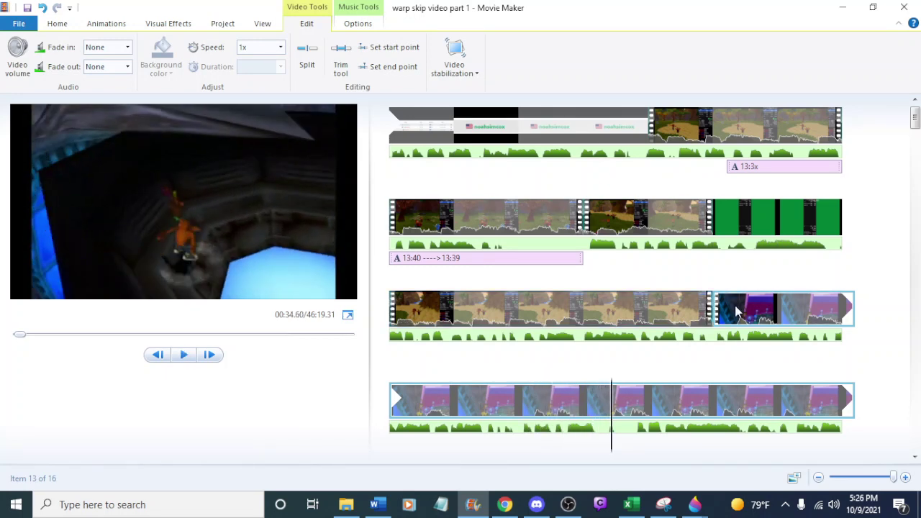
click(736, 311)
key(space)
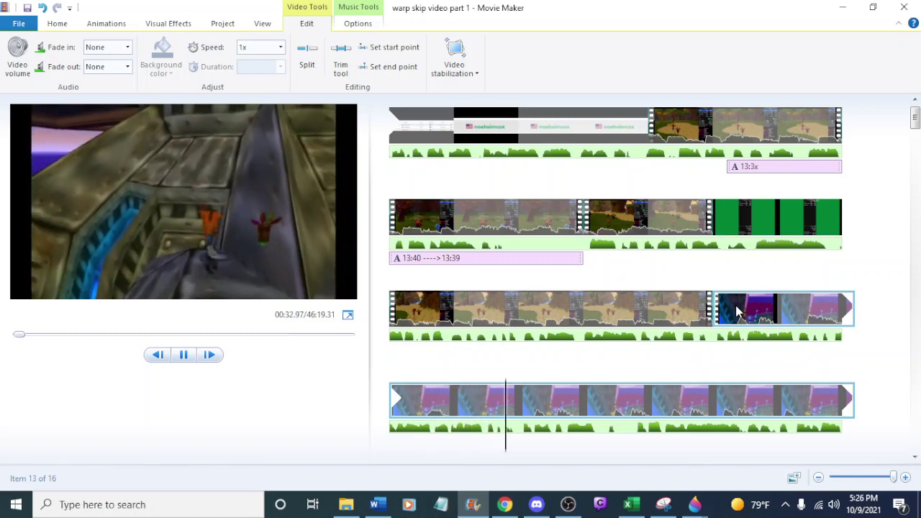
click(380, 504)
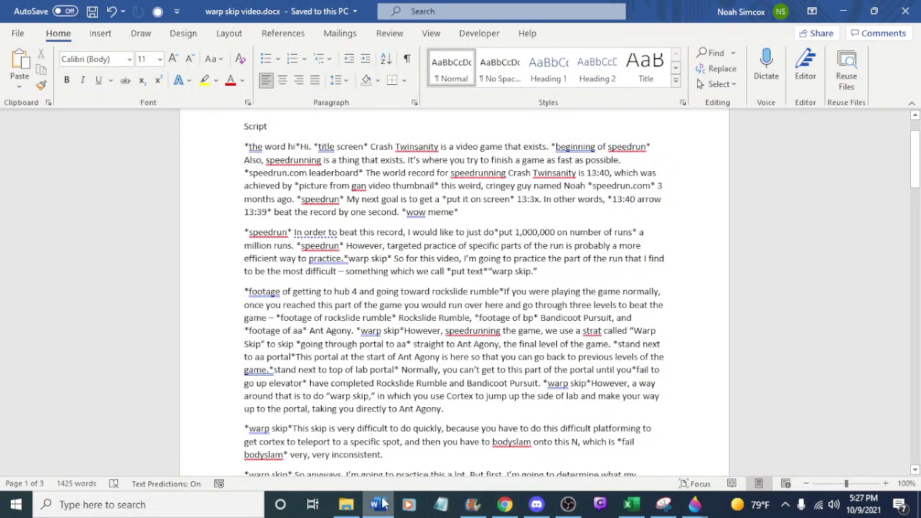
click(380, 504)
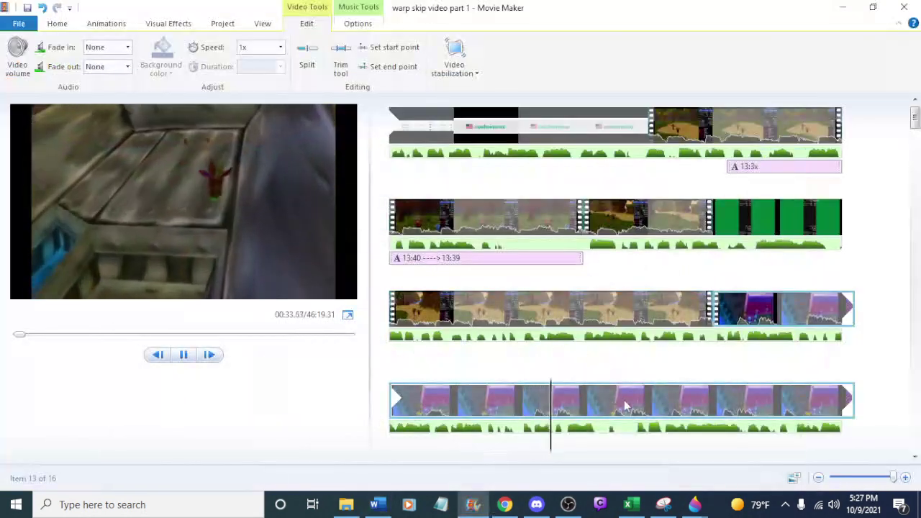
Add a "Warp Skip" caption to the warp skip 1.mkv clip at 00:34.17 and move its text up in the frame
scroll(633, 374, down, 1)
key(l)
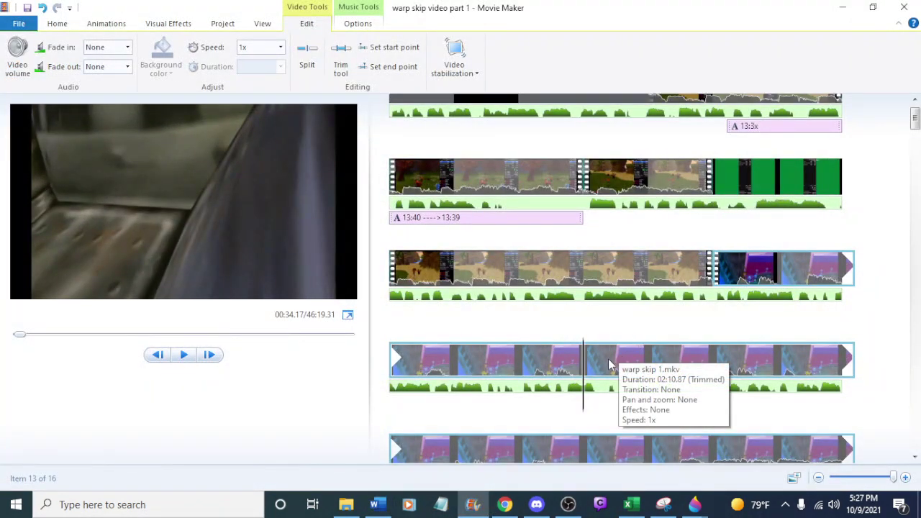
click(56, 23)
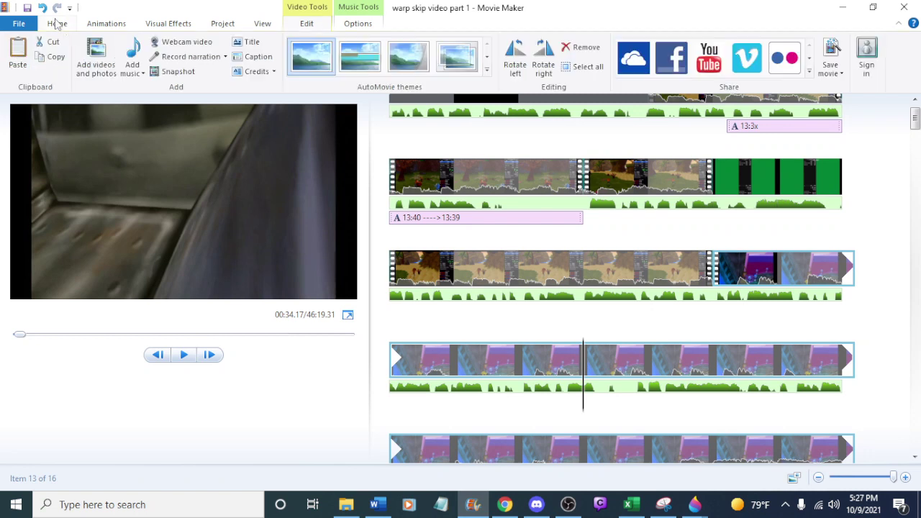
click(249, 57)
text(Wa)
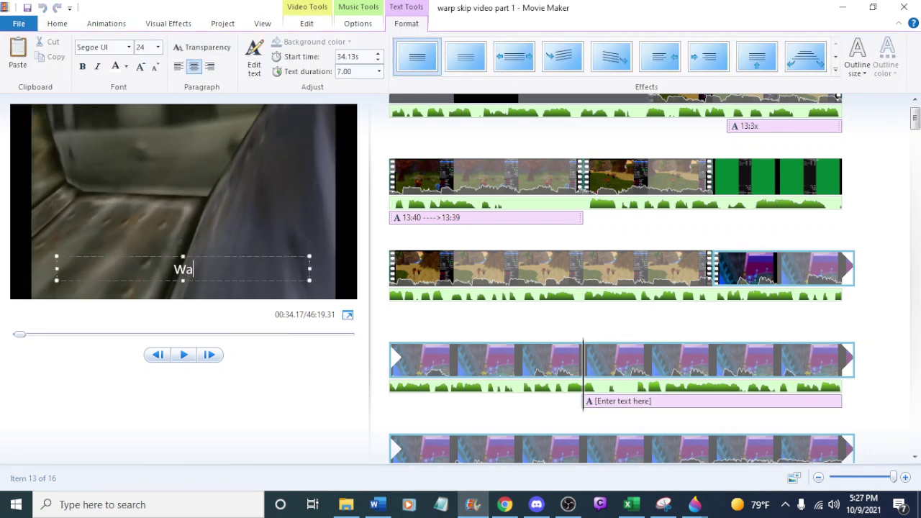
text(rp Skip)
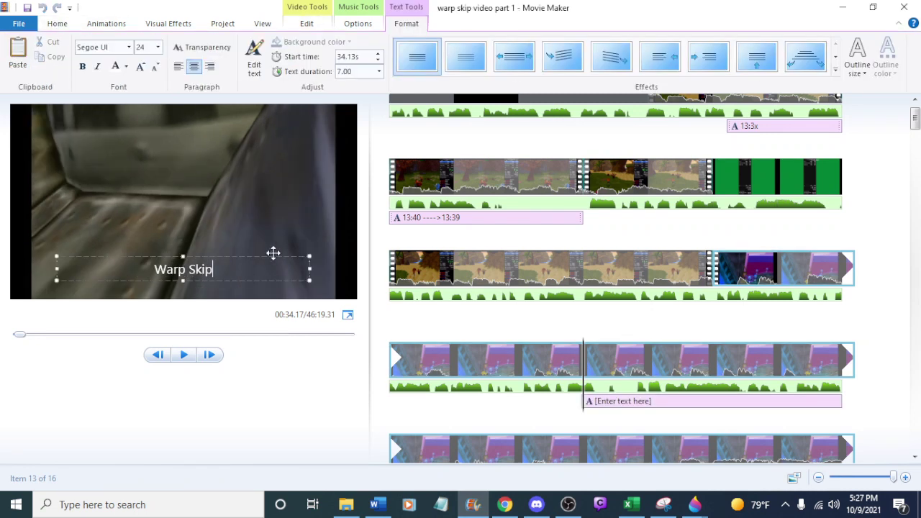
drag(273, 253, 257, 169)
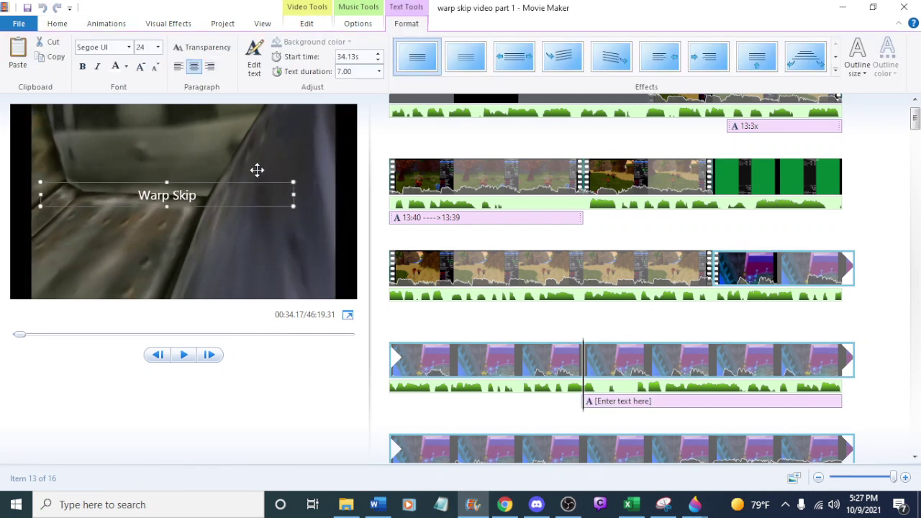
Format the Warp Skip caption at size 72 with a thick black outline and reposition it in the upper middle of the frame
click(157, 46)
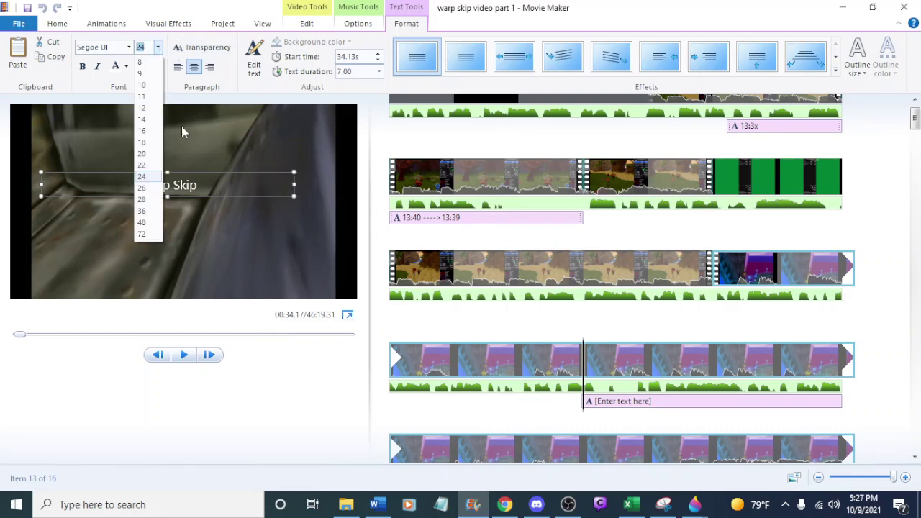
click(144, 230)
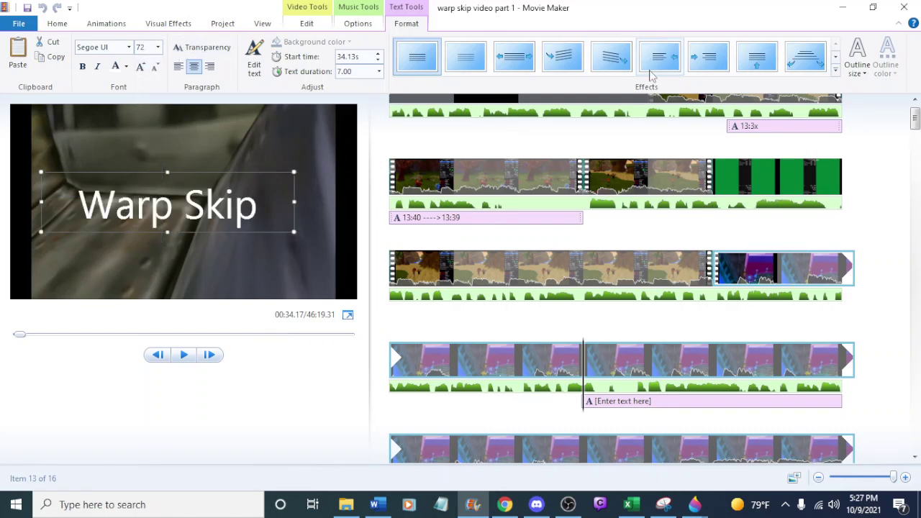
click(856, 66)
click(856, 177)
click(885, 66)
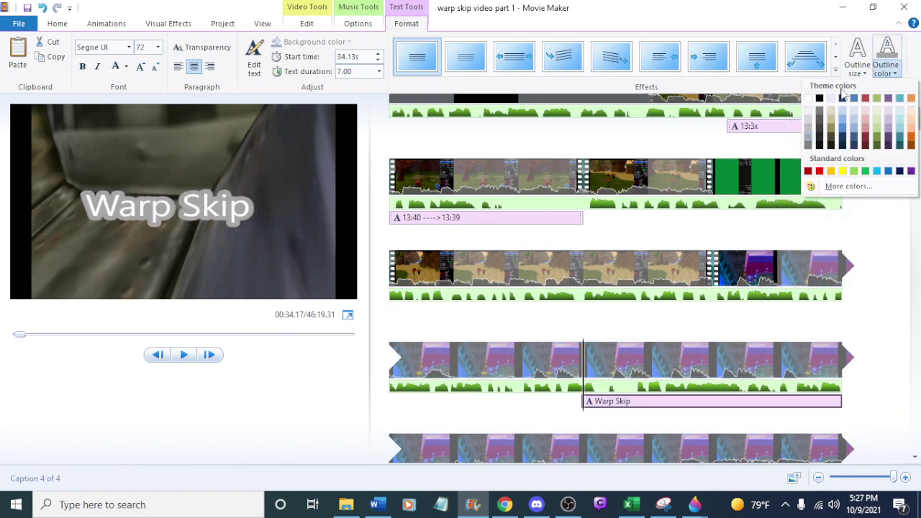
click(819, 99)
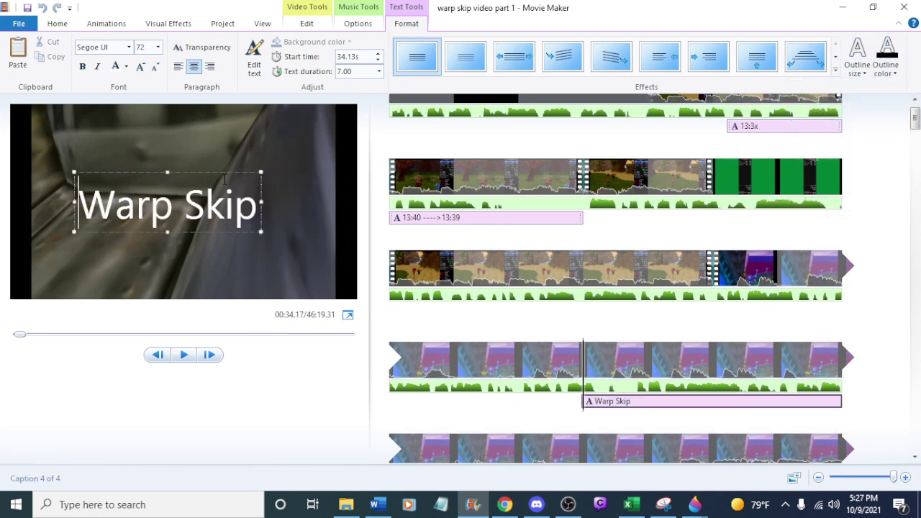
drag(225, 180, 244, 144)
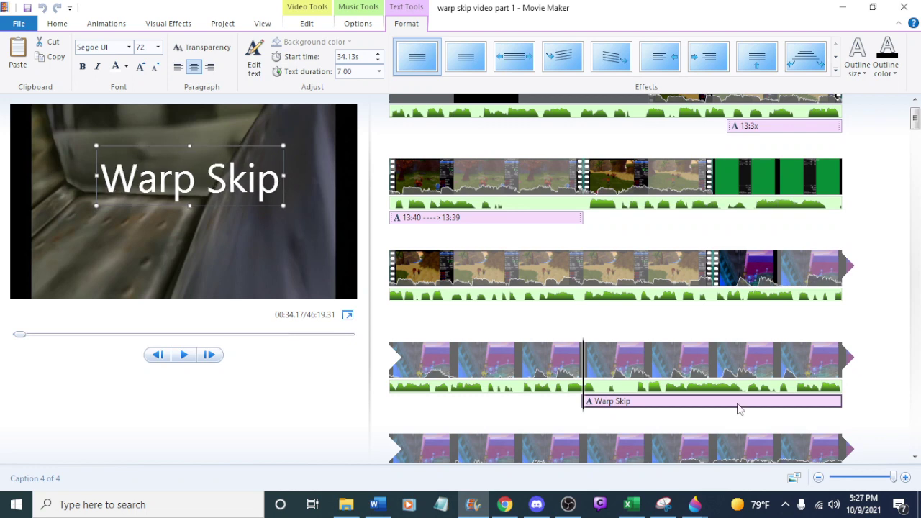
Play back the Warp Skip caption against the narration to find where it should end
click(669, 264)
key(space)
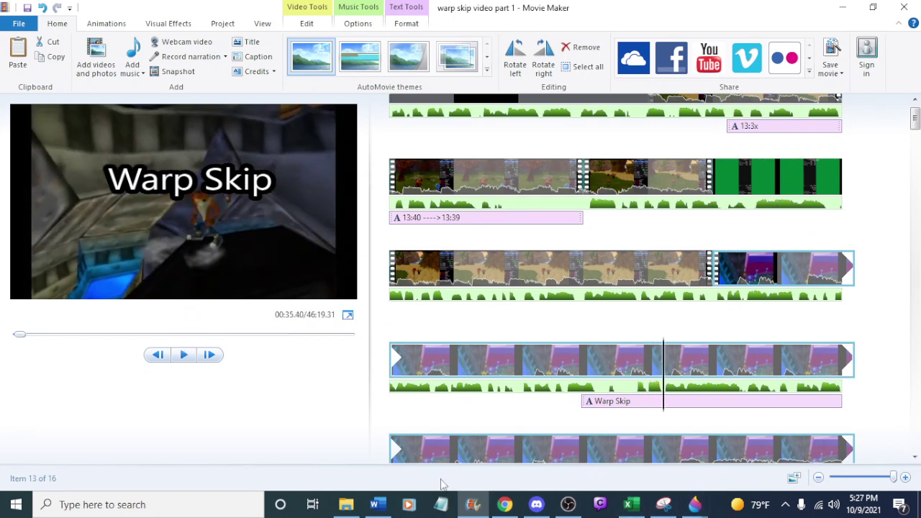
key(space)
click(527, 359)
key(space)
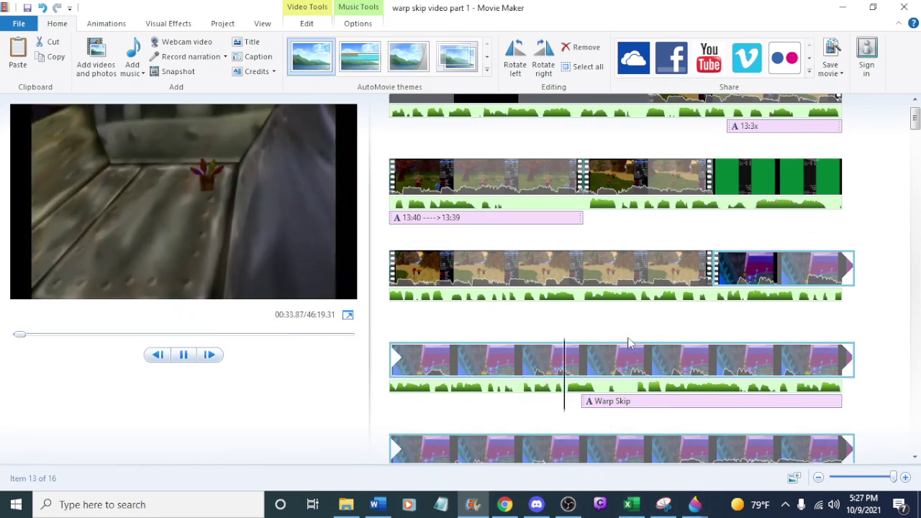
key(space)
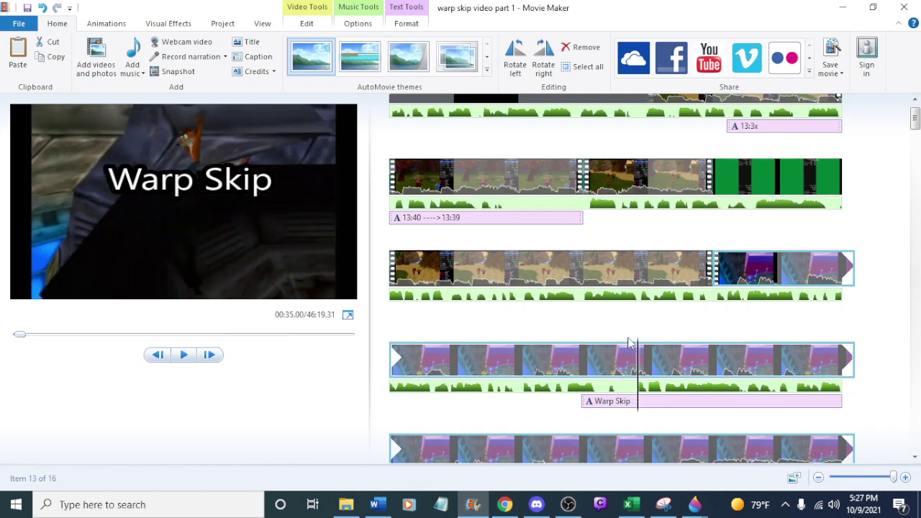
key(space)
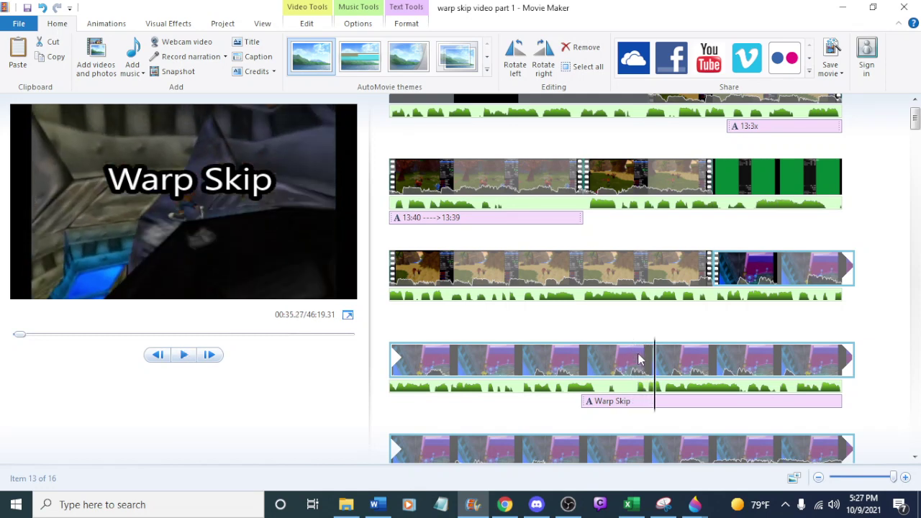
key(space)
key(space)
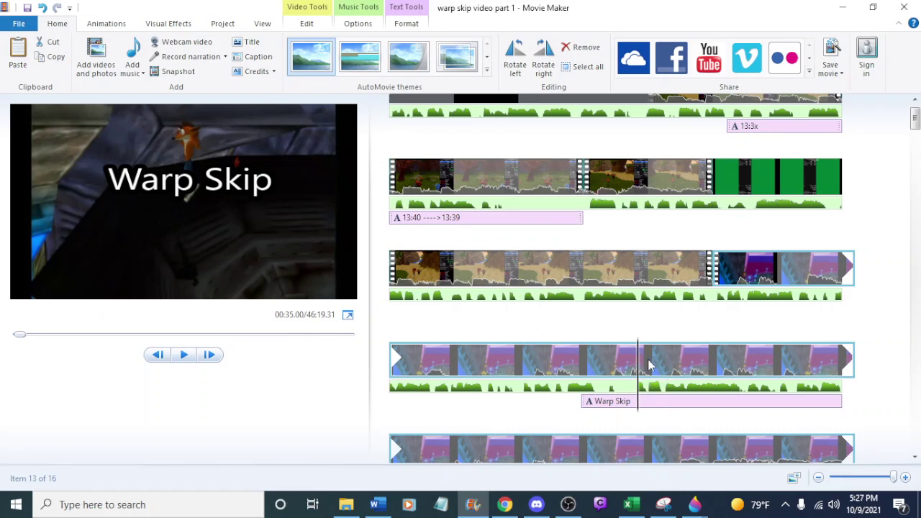
Split the warp skip 1.mkv clip at 00:35.00 and delete the Warp Skip caption piece after the split
right_click(638, 363)
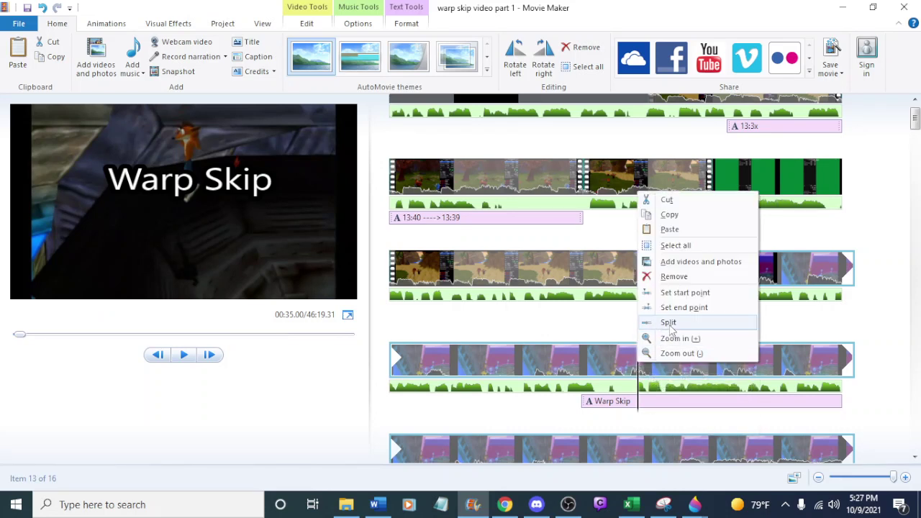
click(669, 322)
click(673, 402)
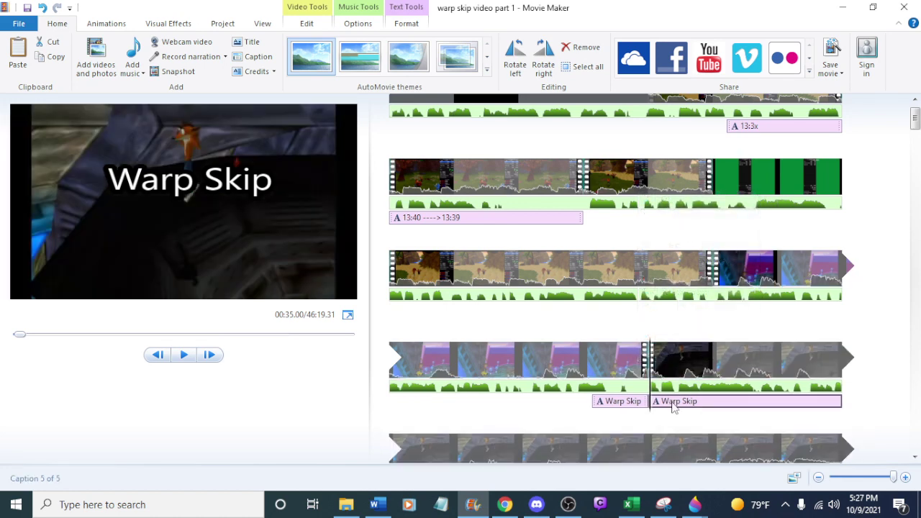
key(Delete)
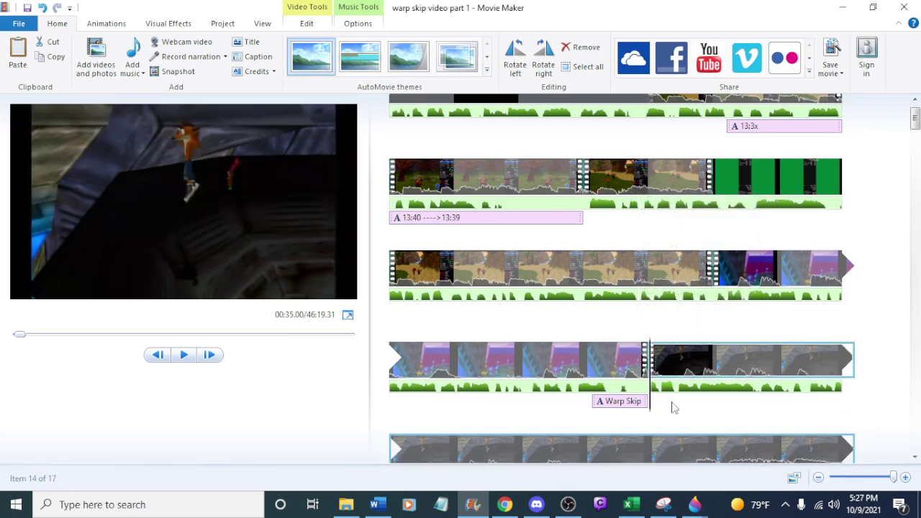
Play the footage after the split and check the Word script for which footage the next narration line needs
key(space)
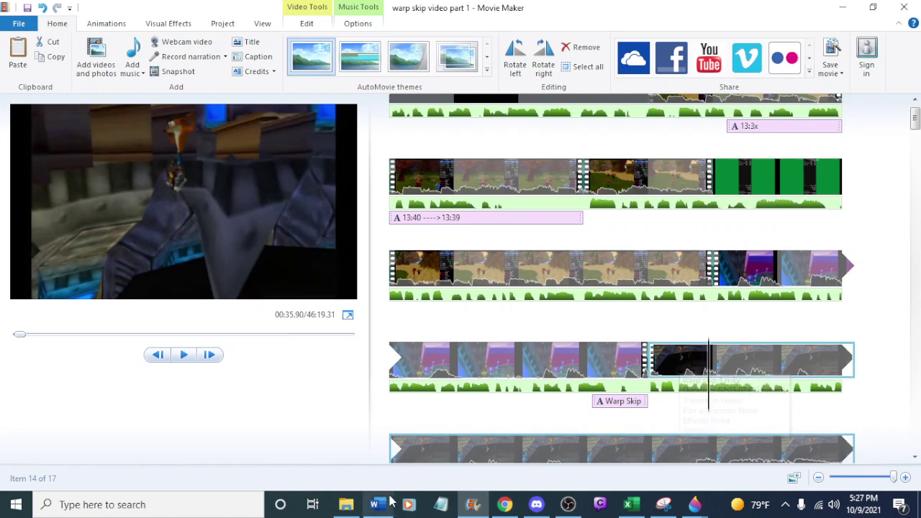
click(377, 504)
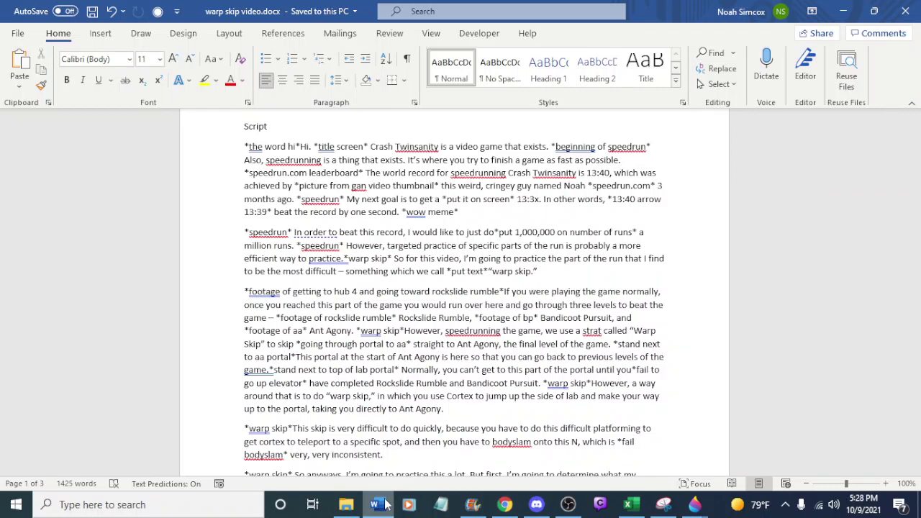
click(375, 504)
click(673, 365)
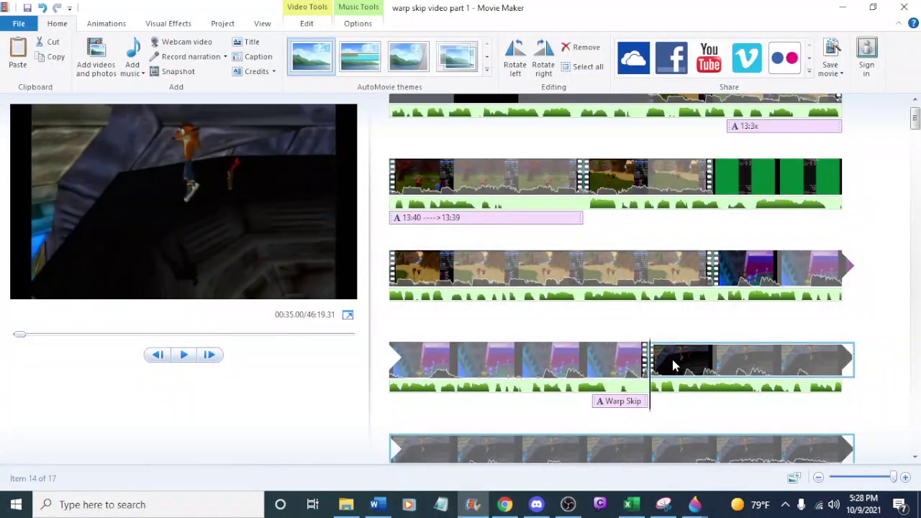
key(space)
key(space)
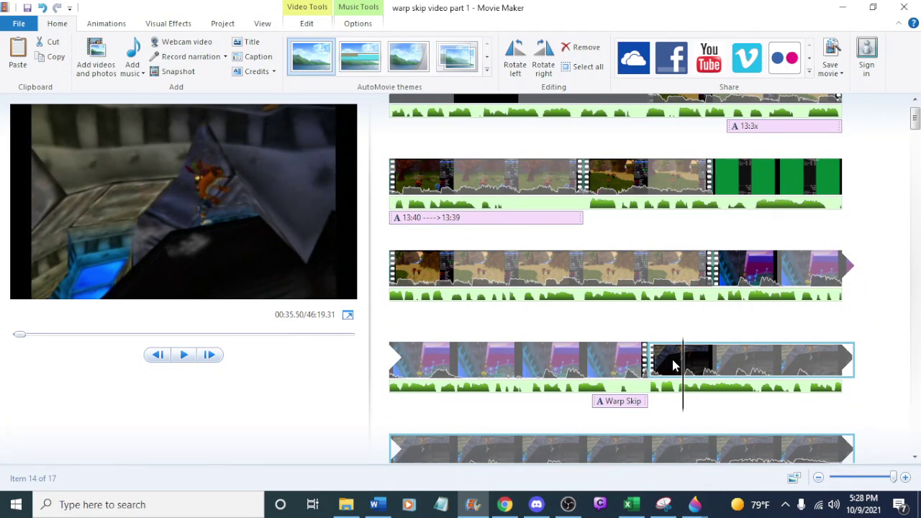
key(Left)
Insert the "casual playthough" video from the warp skip video folder at 00:35.00 and adjust its video volume
click(346, 504)
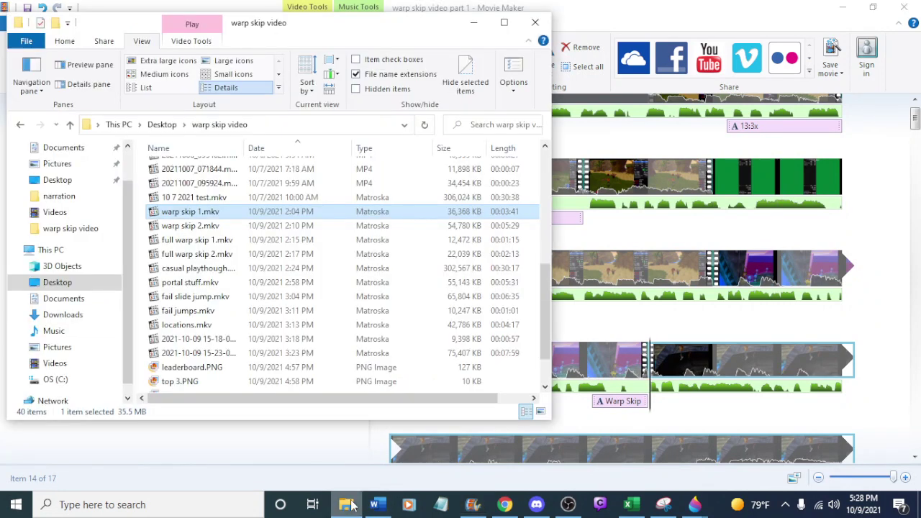
click(208, 267)
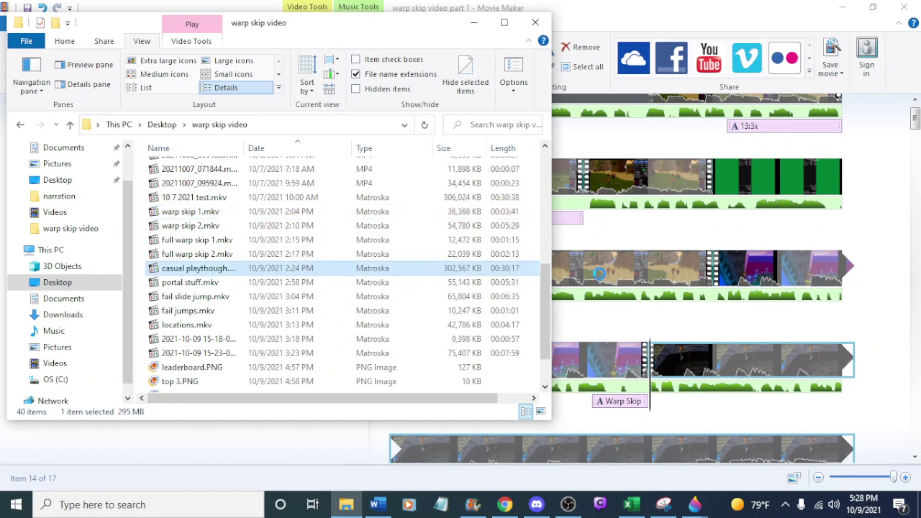
drag(667, 369, 675, 369)
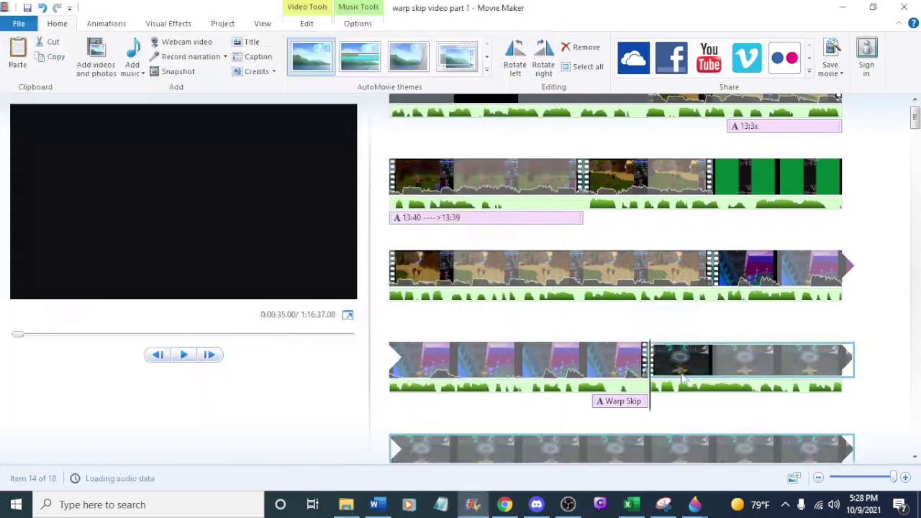
click(306, 24)
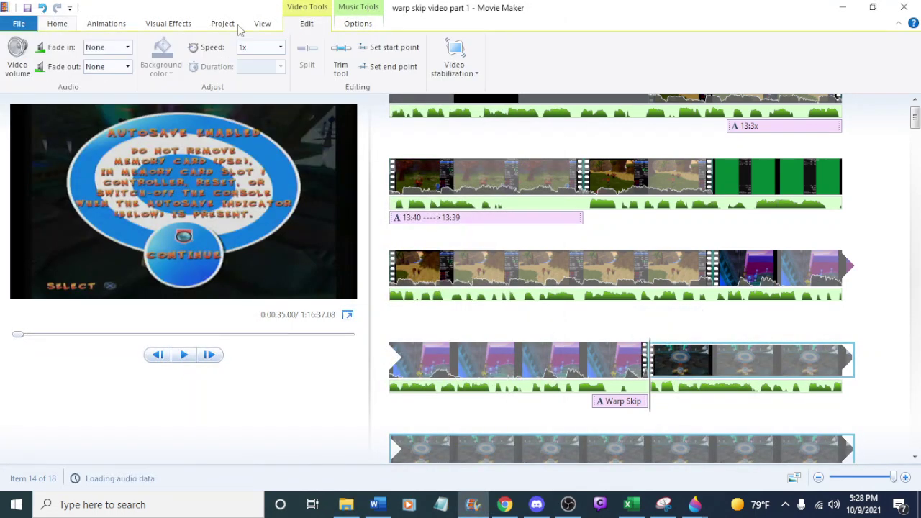
click(17, 54)
Split the casual playthrough clip at 0:01:45.00 on the timeline and delete the portion before the split
key(space)
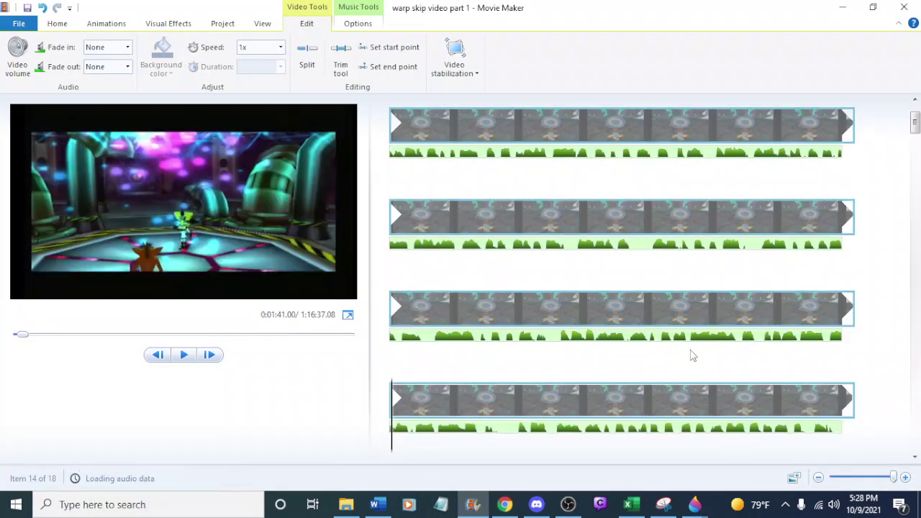
click(690, 356)
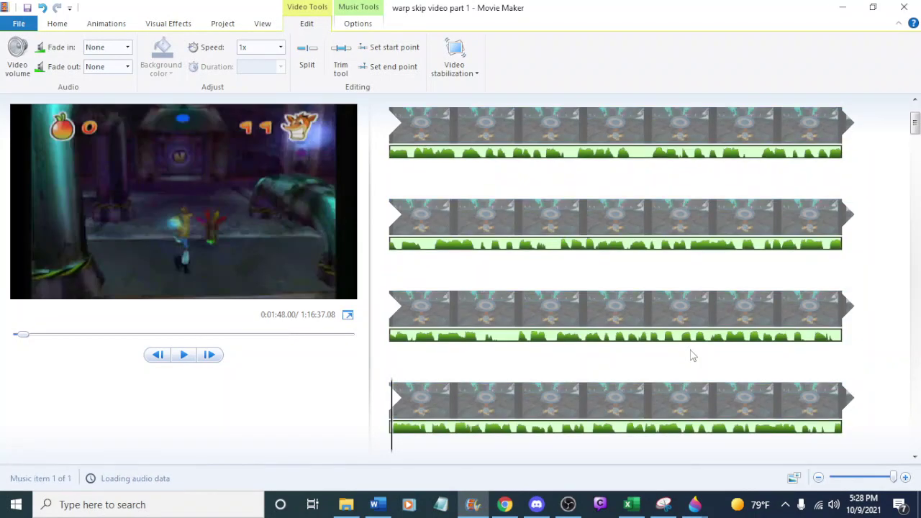
key(space)
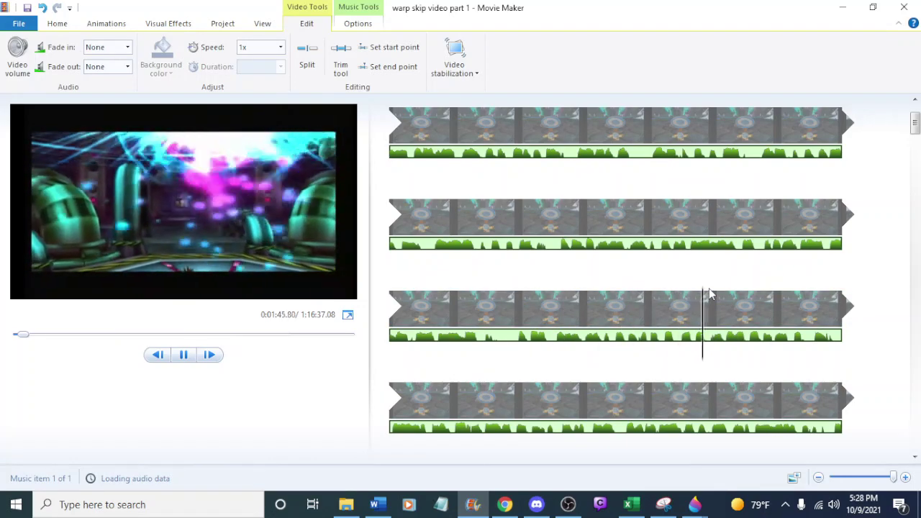
click(651, 309)
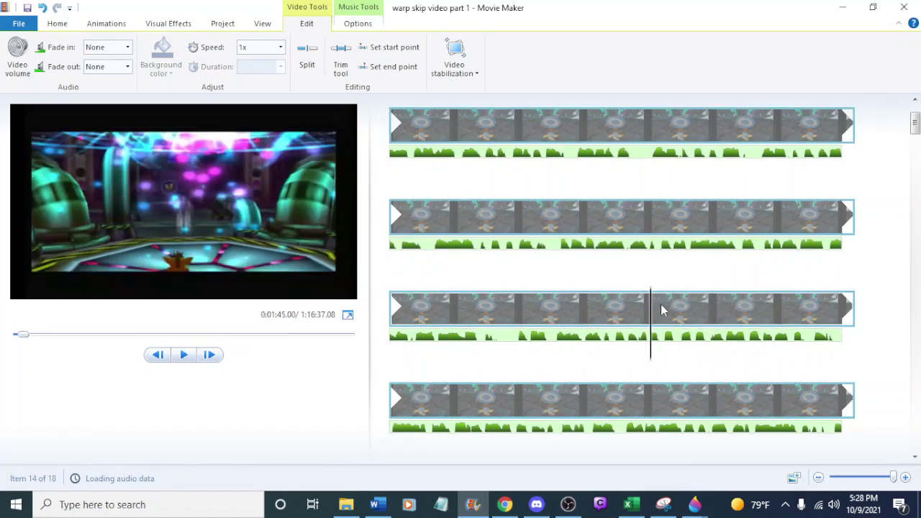
right_click(651, 312)
click(695, 434)
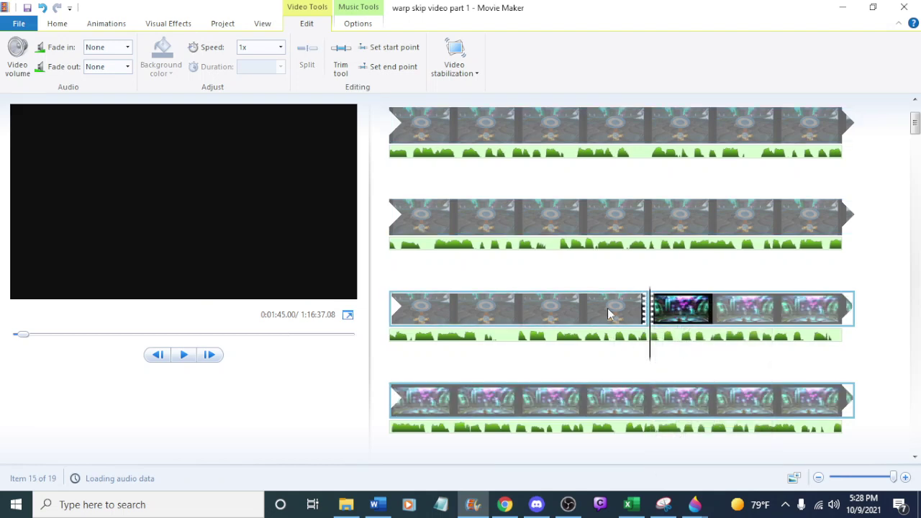
key(Delete)
scroll(610, 307, up, 1)
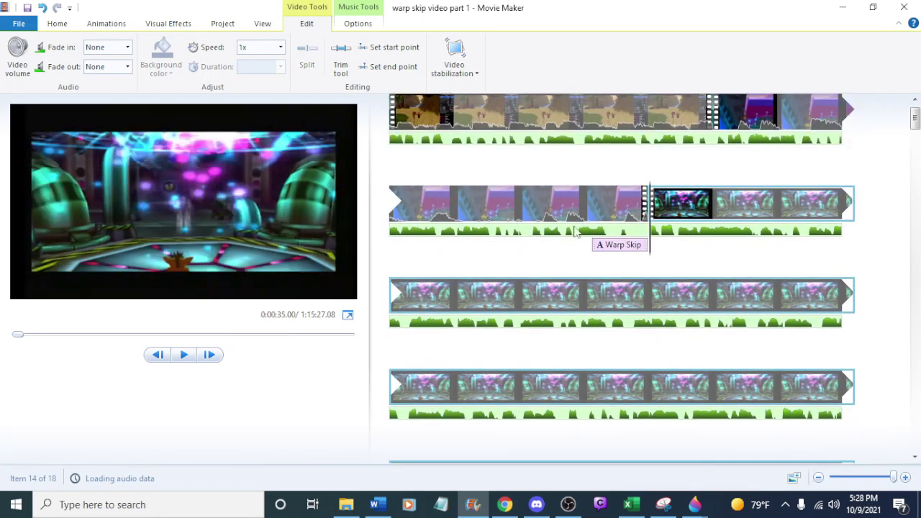
Play back the trimmed casual playthrough clip against the narration and check the Word script for the next cue
key(space)
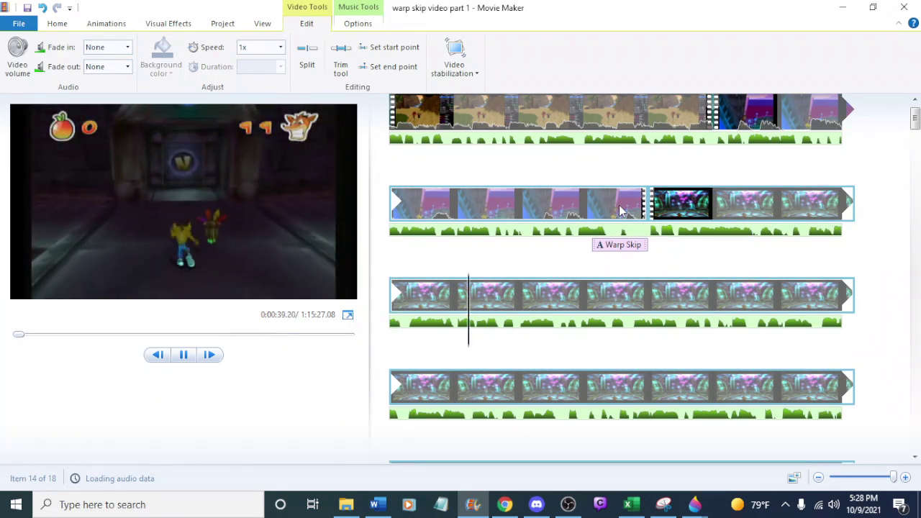
key(space)
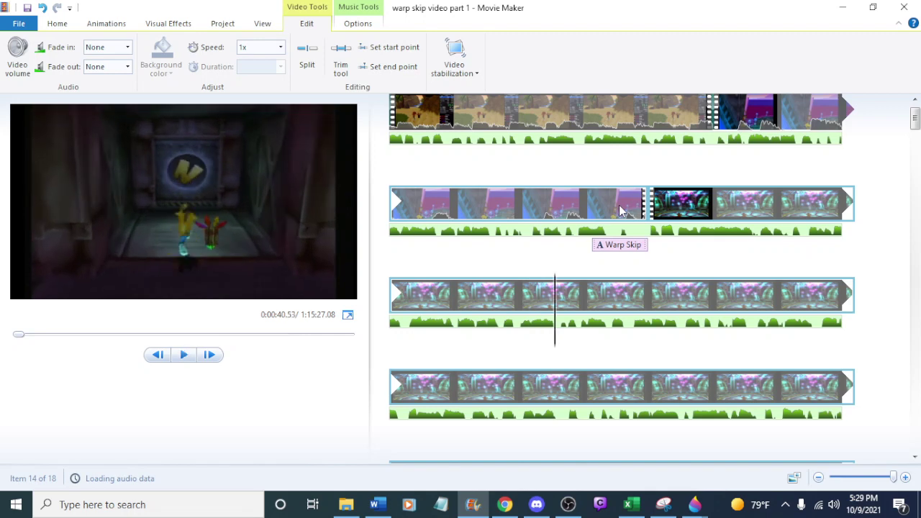
key(space)
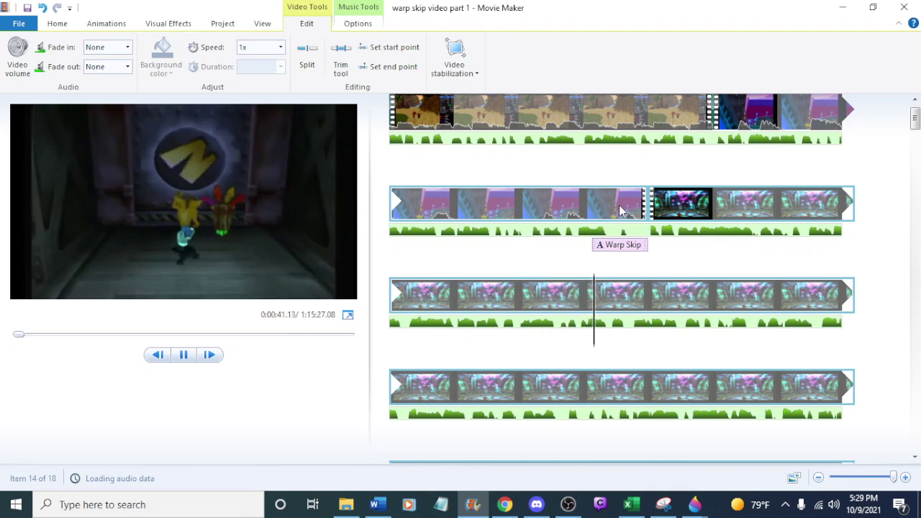
key(space)
click(692, 200)
key(space)
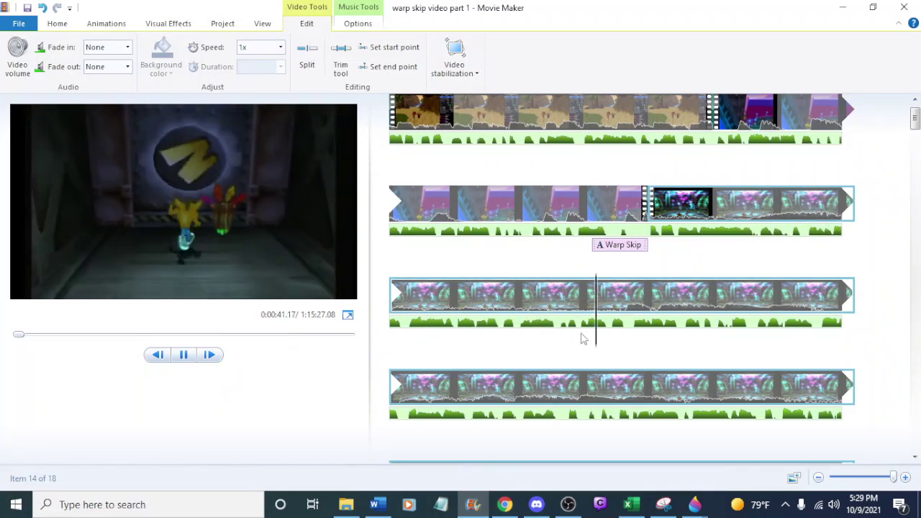
key(space)
click(376, 504)
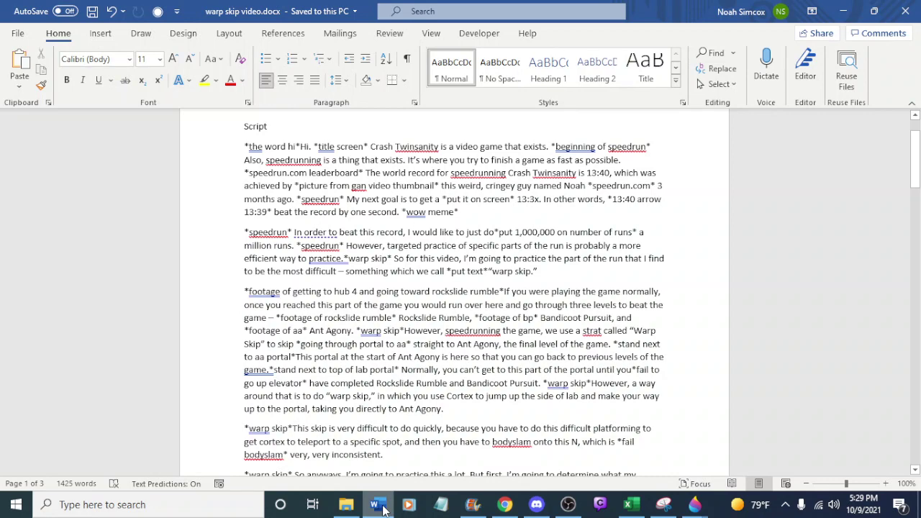
click(382, 508)
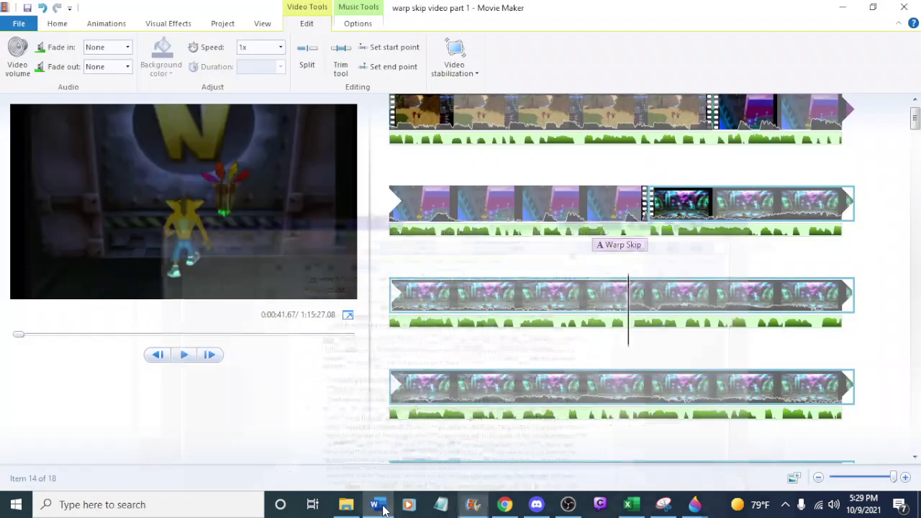